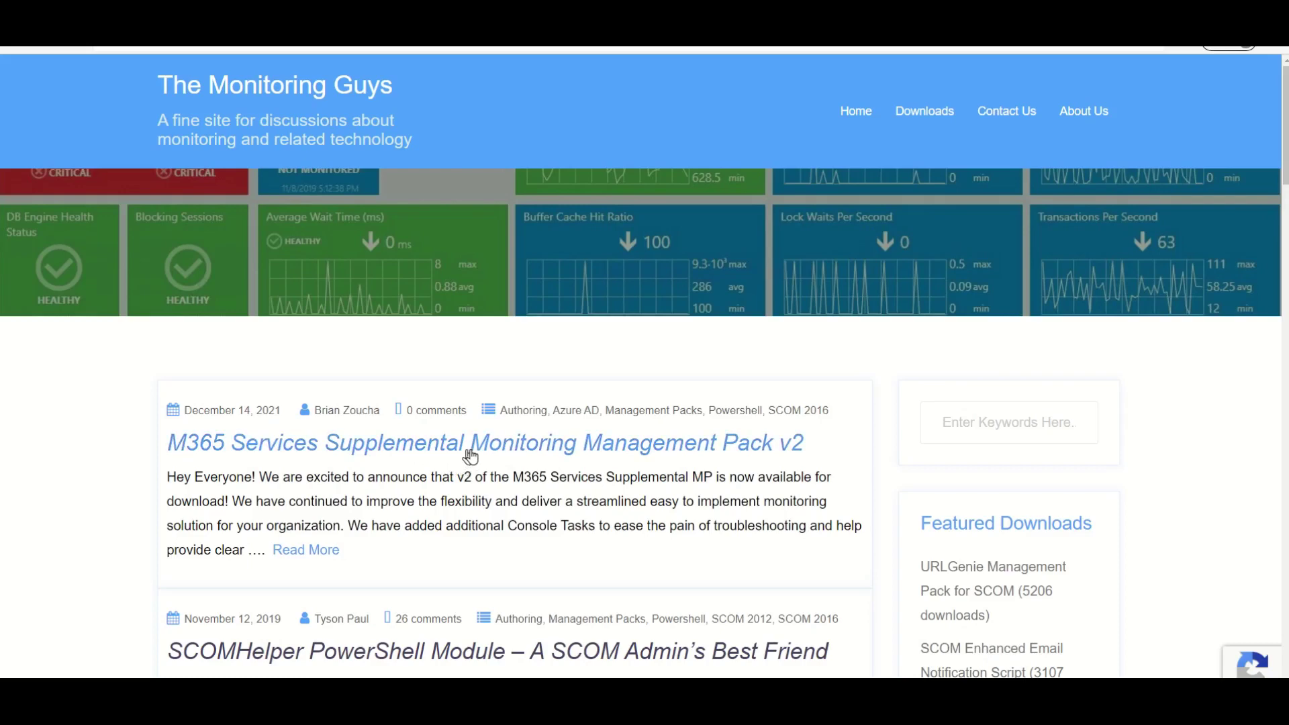
Open and skim the M365 Services Supplemental MP v2 post, then return to the Operations Manager console.
click(470, 457)
scroll(469, 446, down, 13)
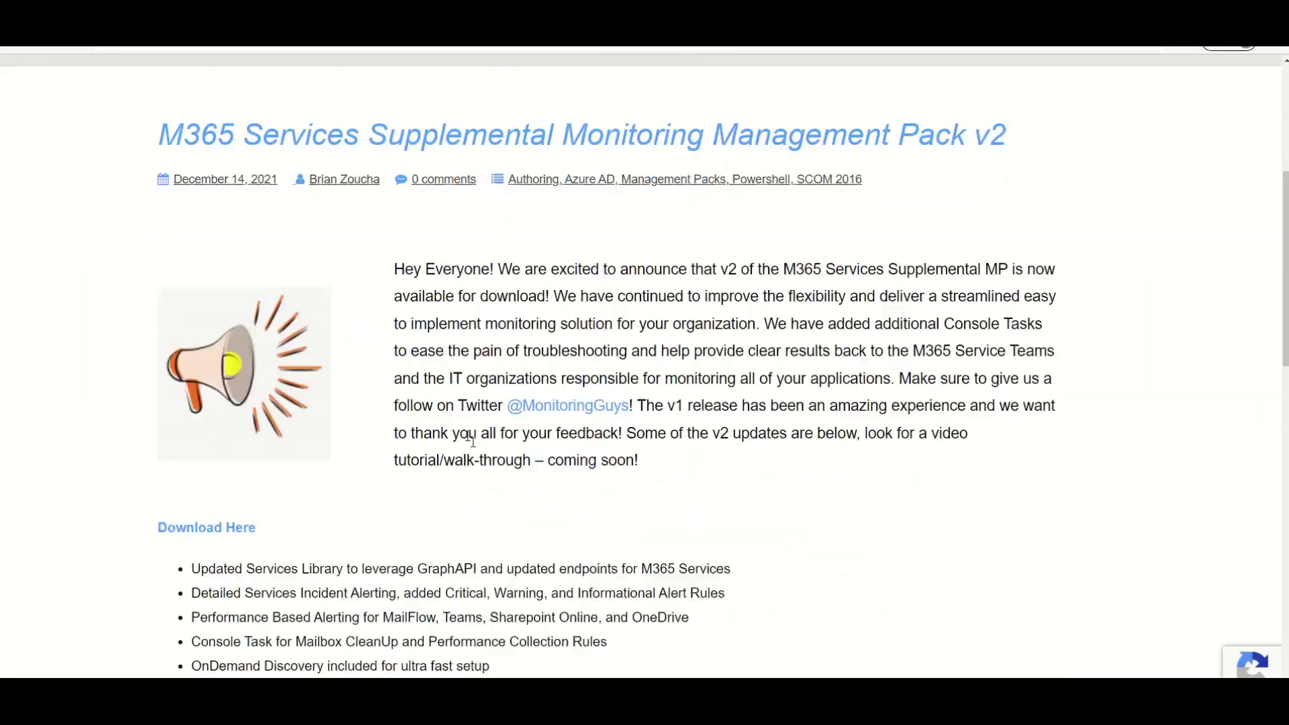
scroll(359, 397, up, 6)
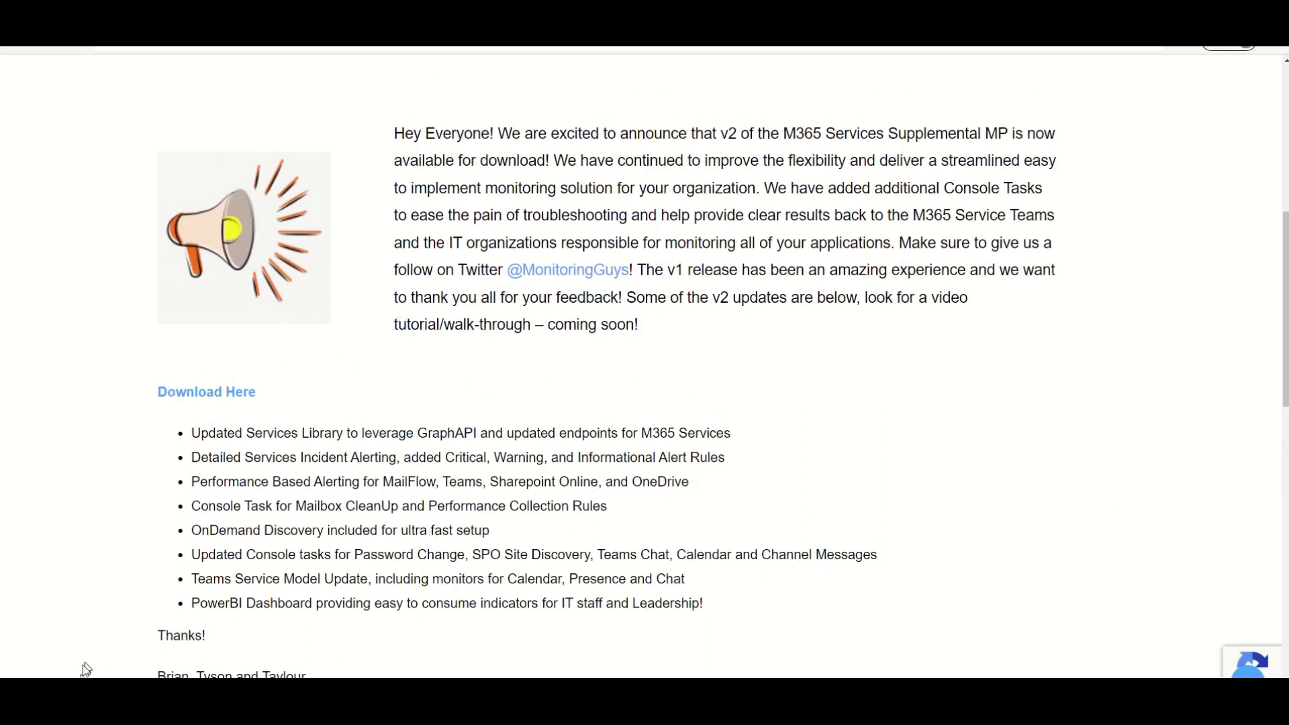
click(195, 621)
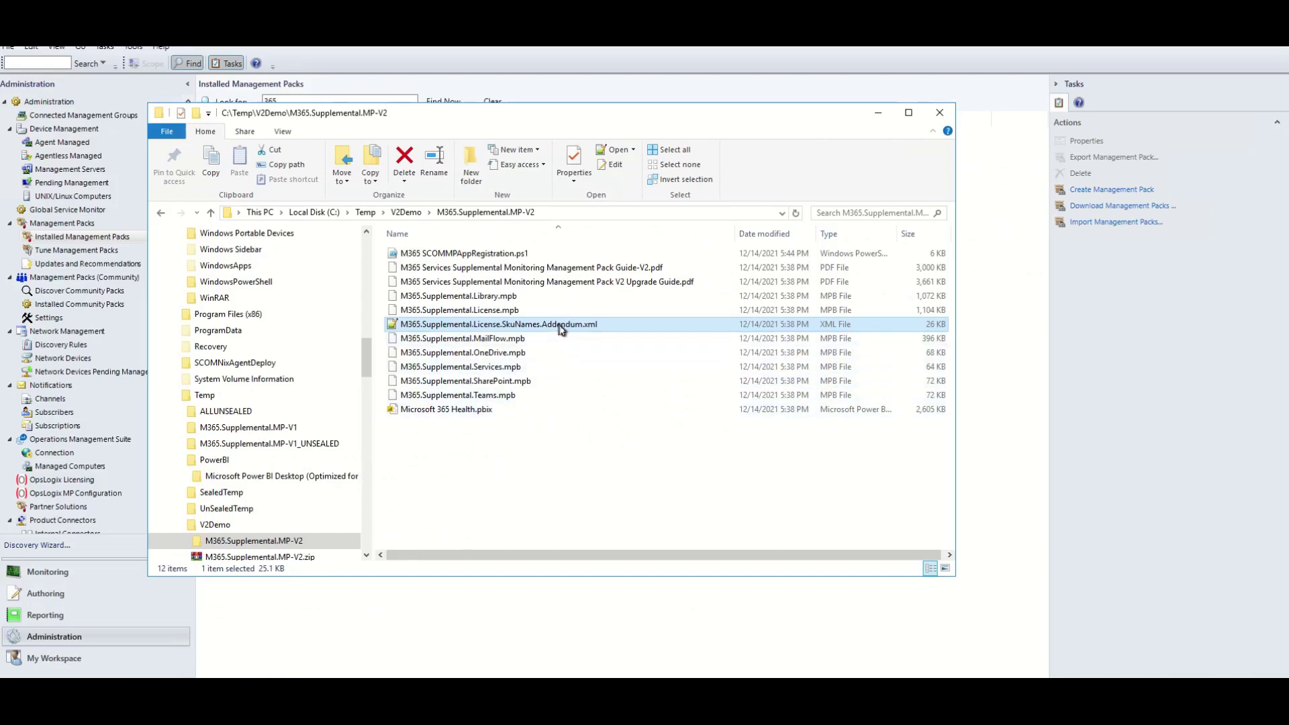
key(F2)
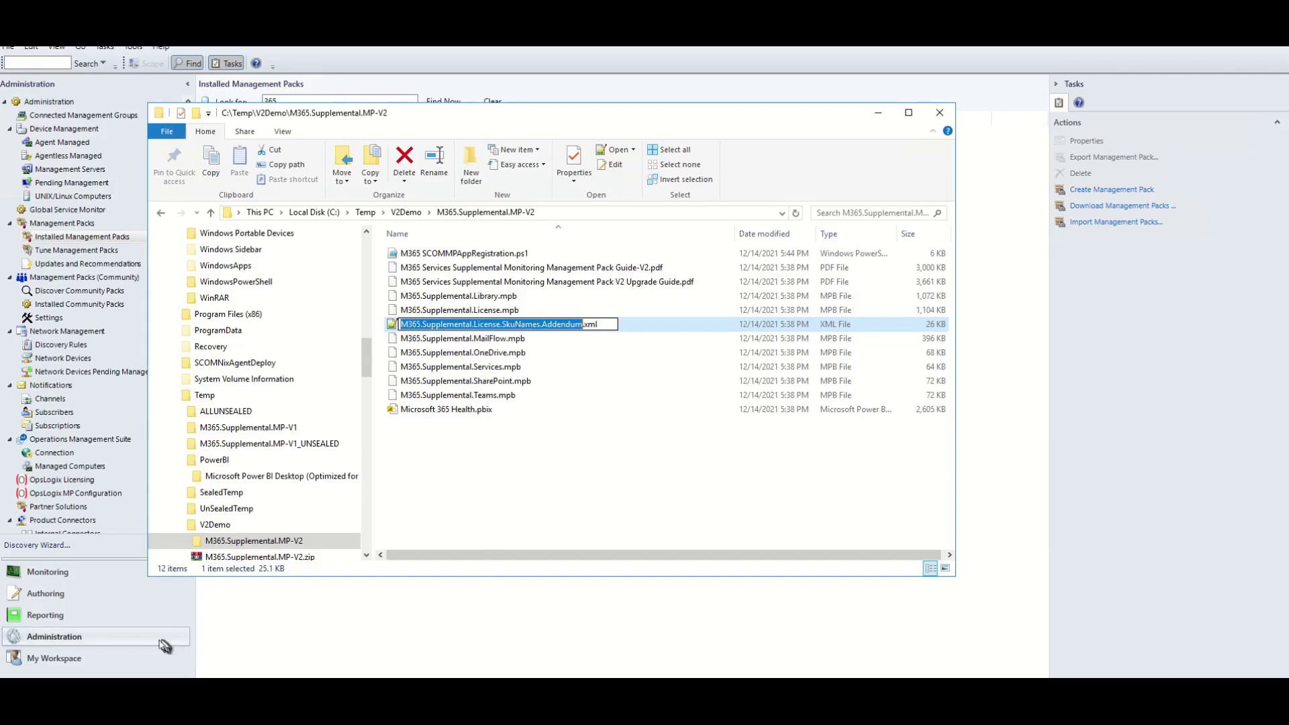
click(595, 213)
key(ctrl+c)
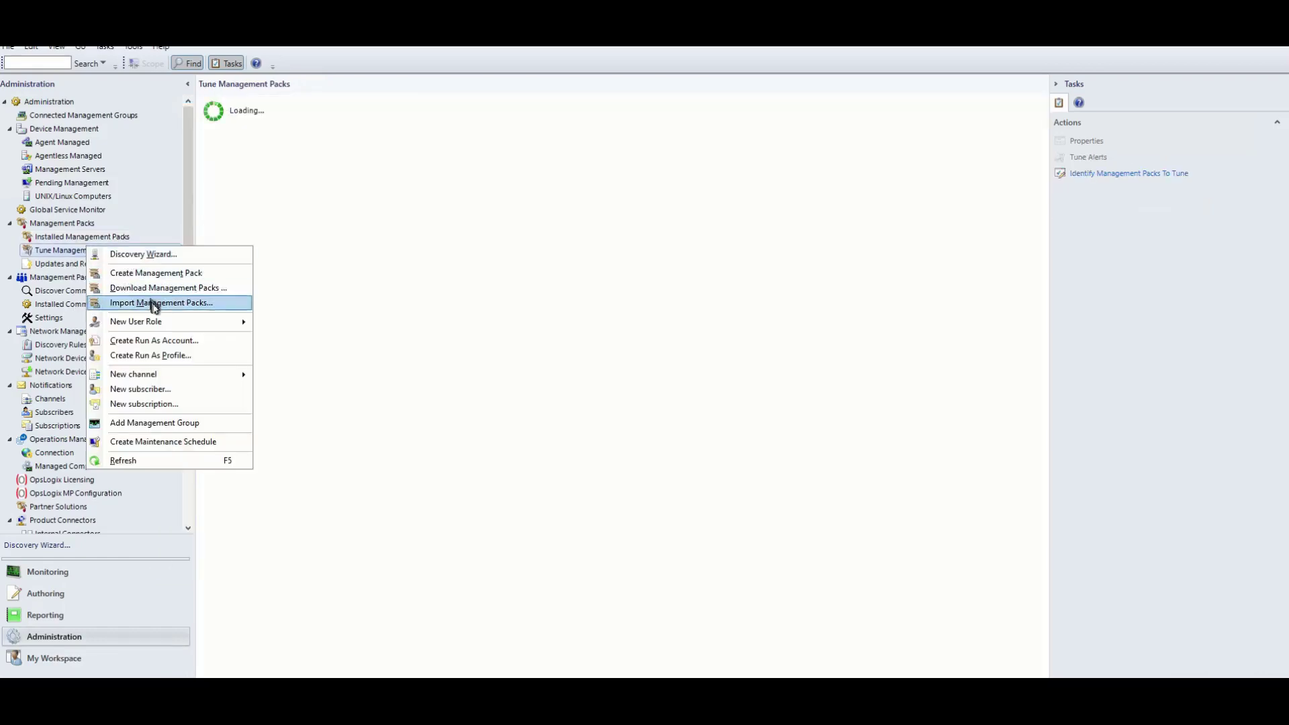
click(195, 303)
Import all eight packs from disk in the M365.Supplemental.MP-V2 folder and accept the security warning.
click(749, 262)
click(772, 293)
click(732, 416)
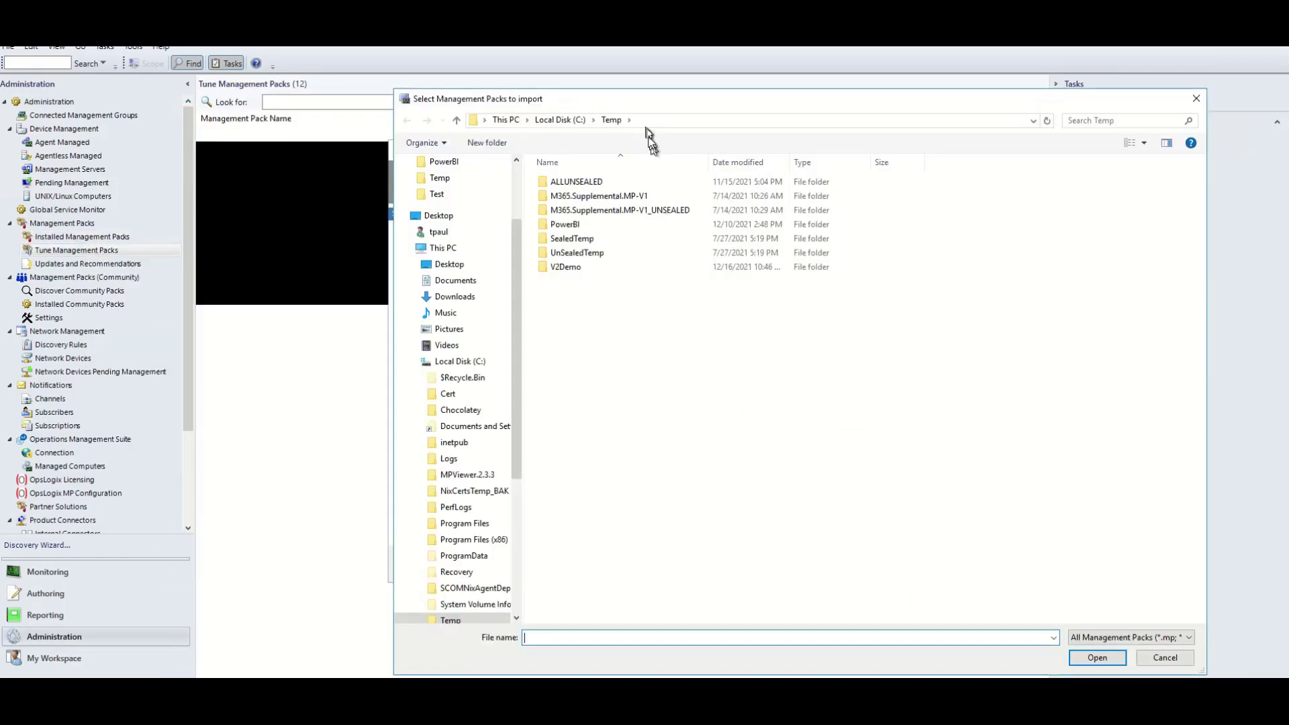
click(656, 120)
key(ctrl+v)
key(Return)
drag(696, 316, 562, 166)
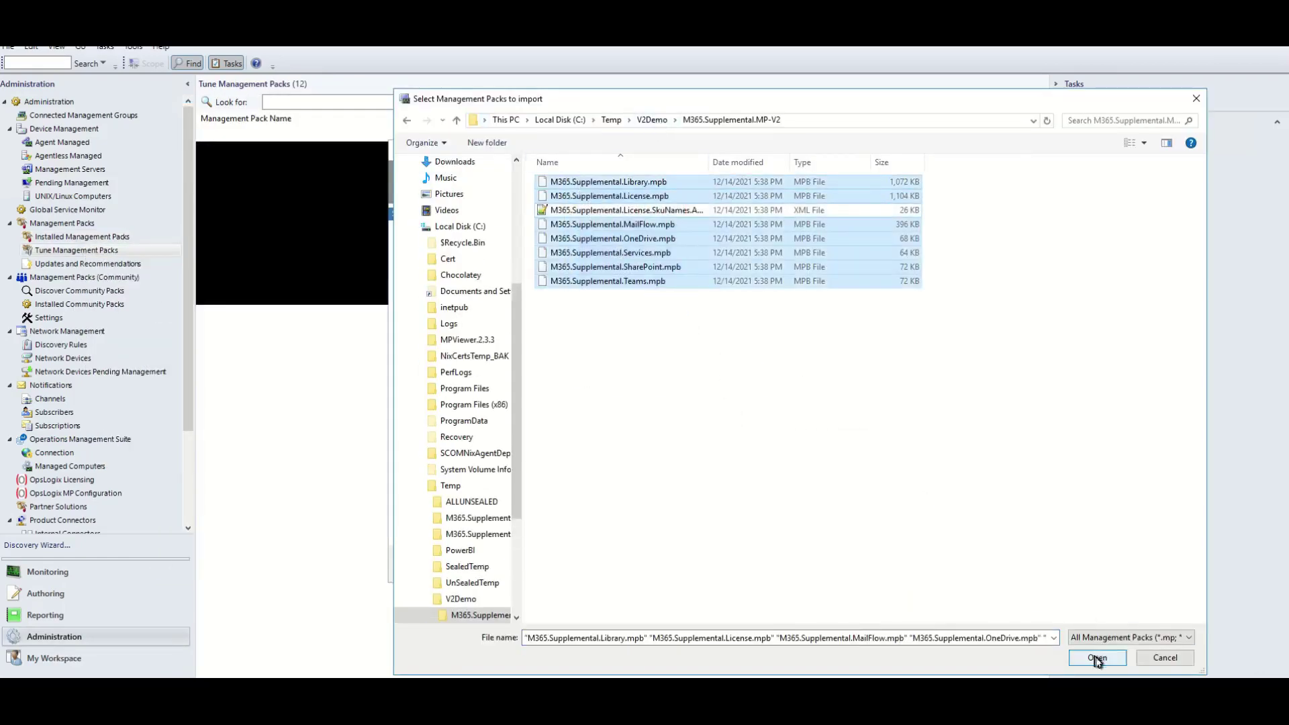
click(1098, 657)
click(811, 564)
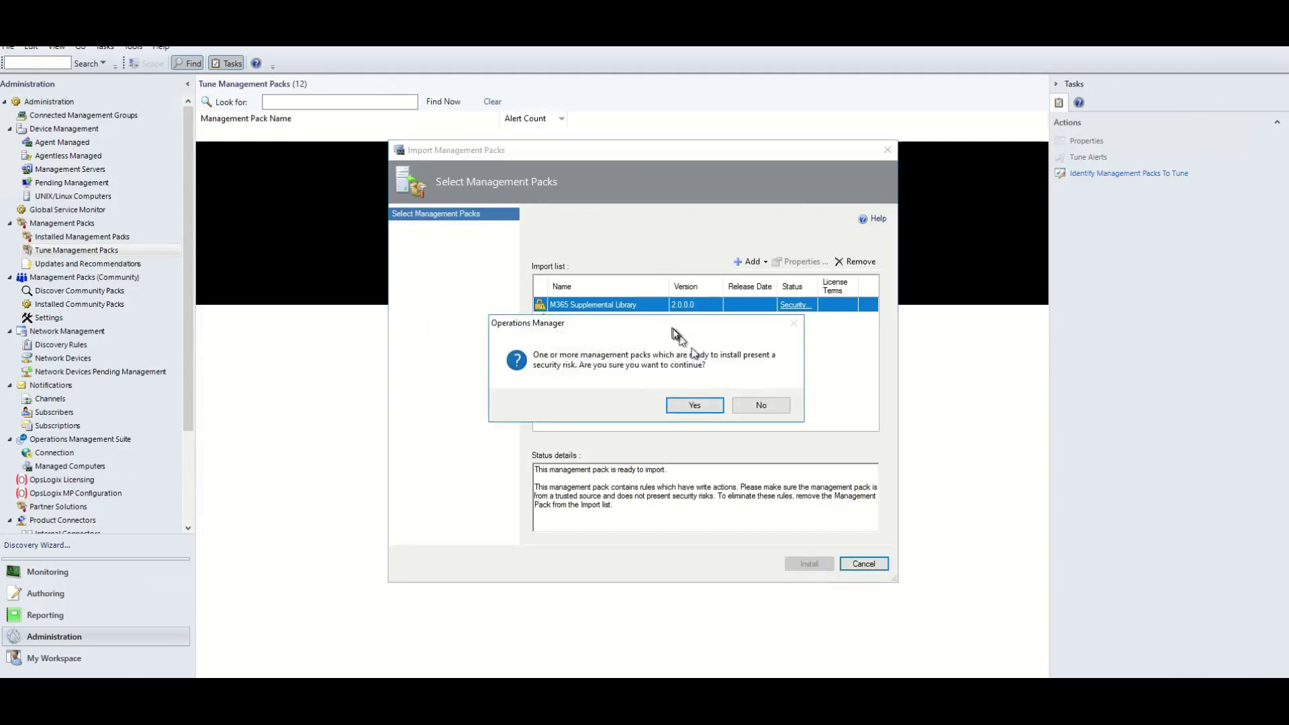
click(695, 404)
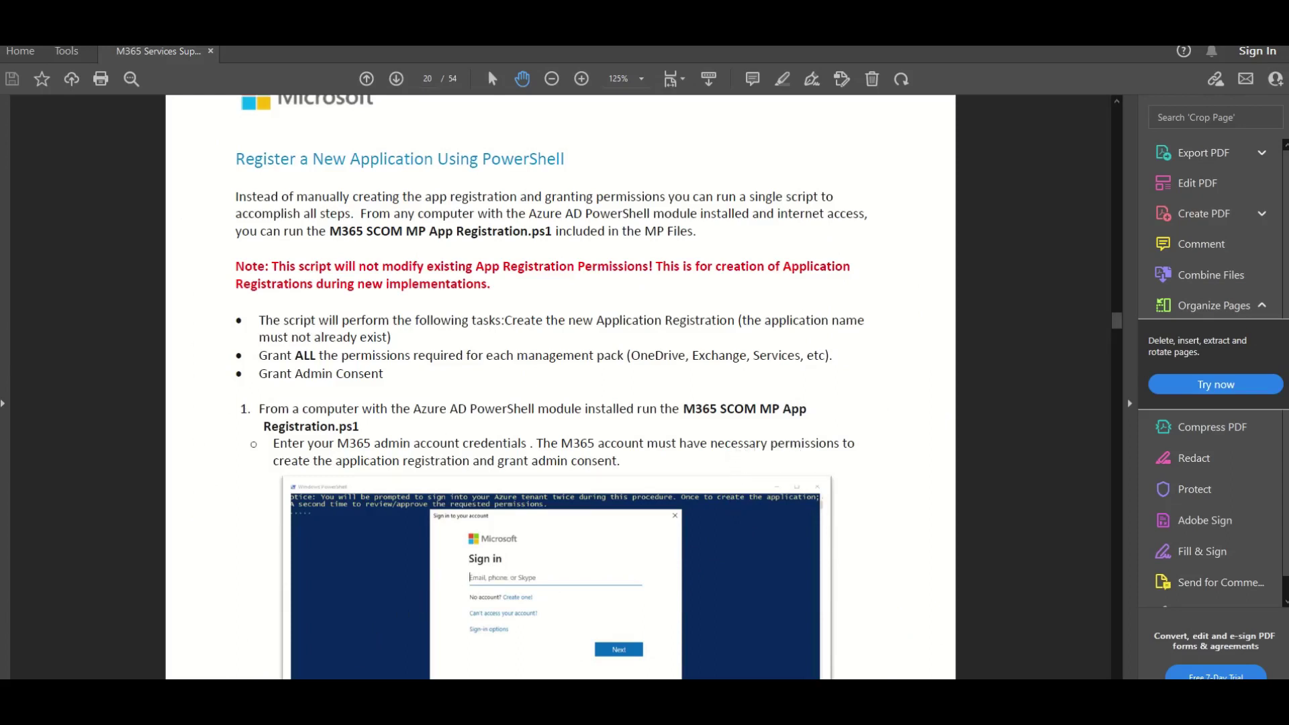
List the script folder and run the M365 SCOMMPAppRegistration.ps1 script.
key(alt+Tab)
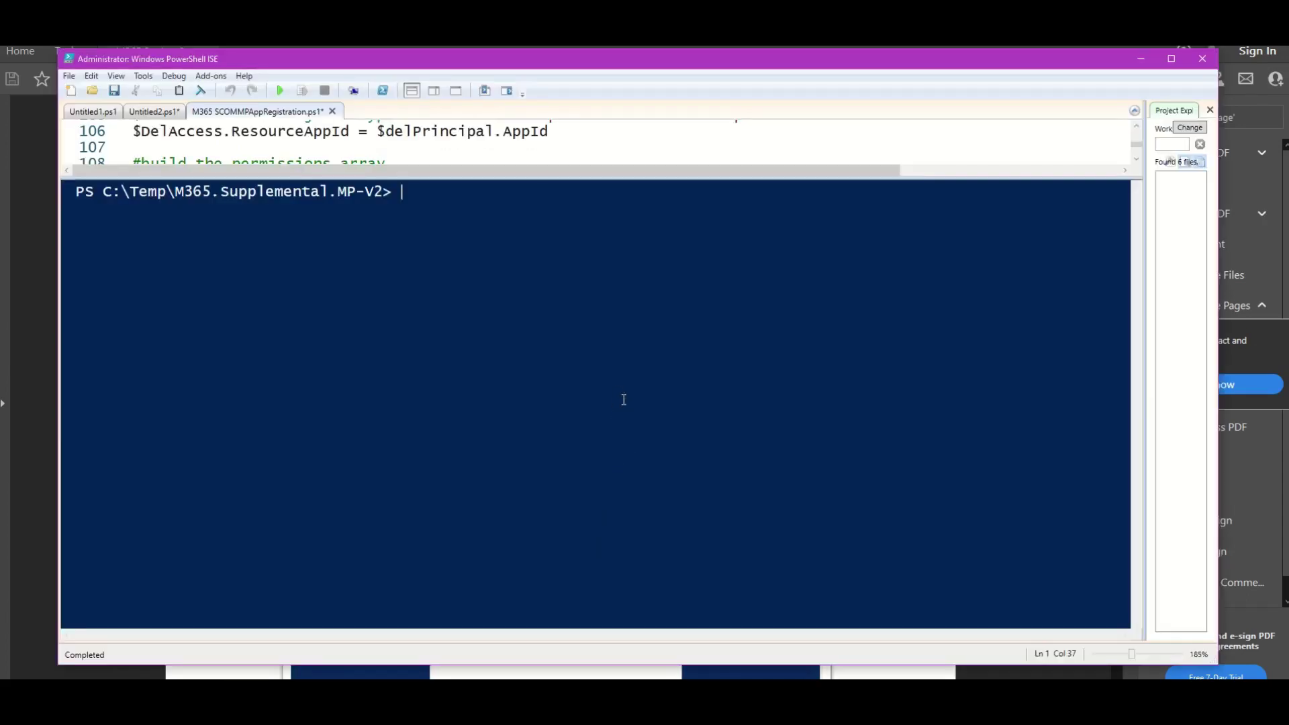
text(ls)
key(Return)
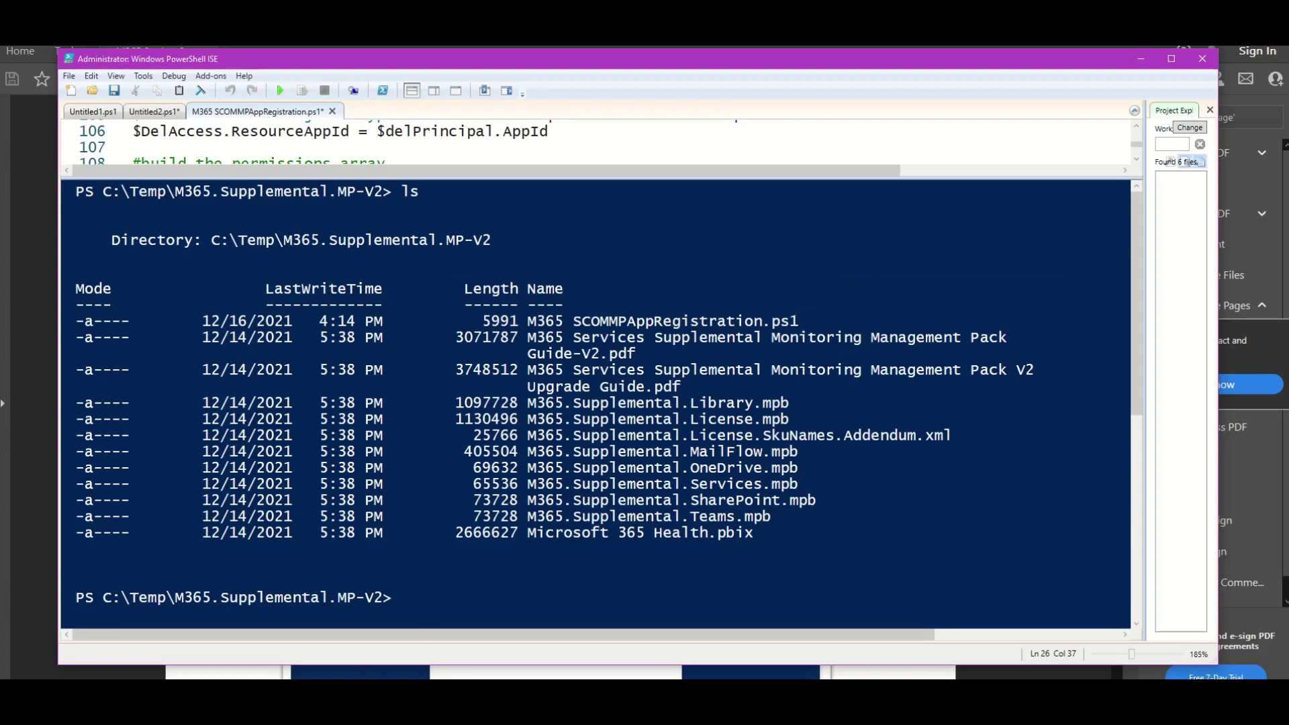
text(m365)
key(Tab)
key(Return)
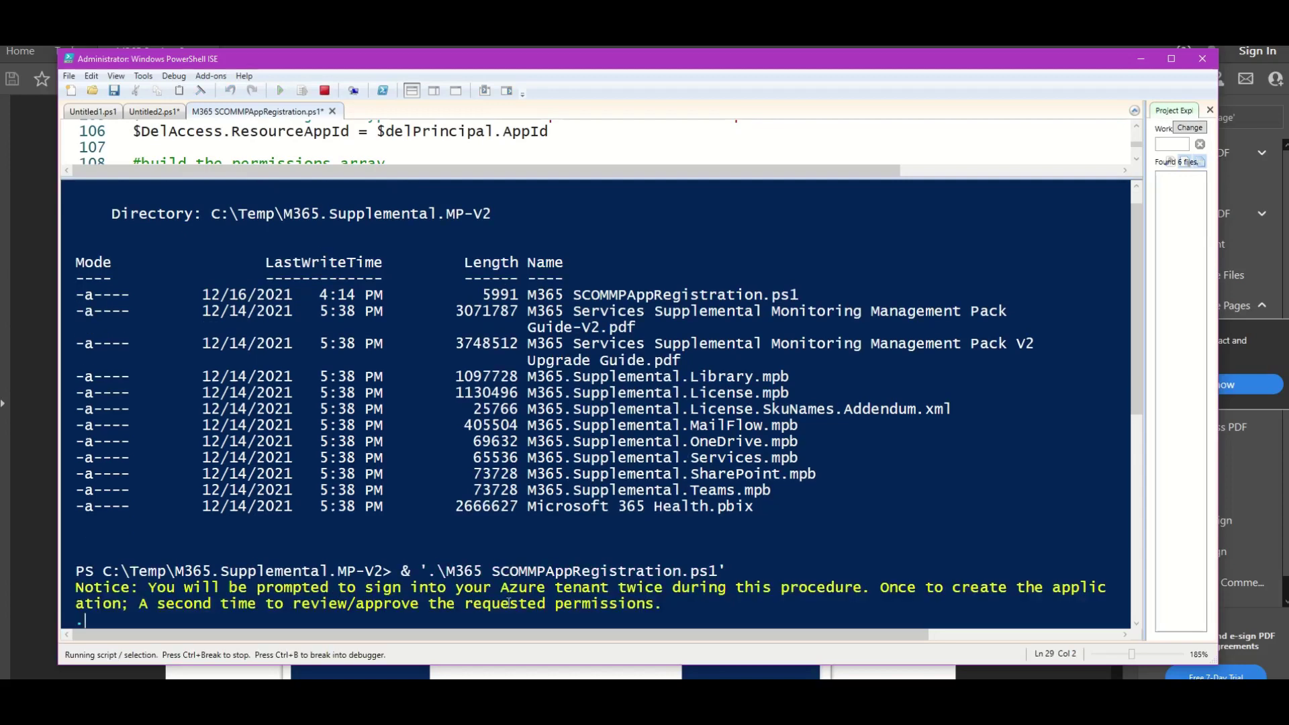
scroll(417, 598, down, 2)
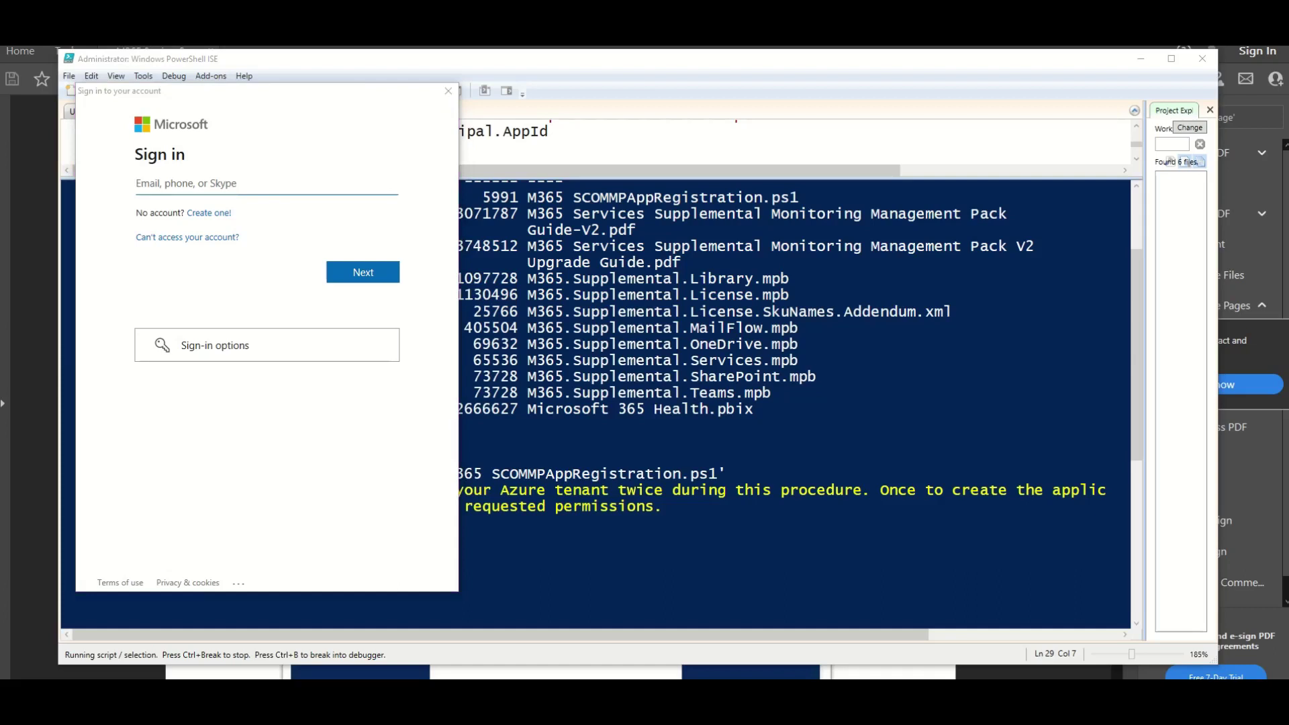
Sign in to the tenant with the admin account e-mail and password.
key(ctrl+v)
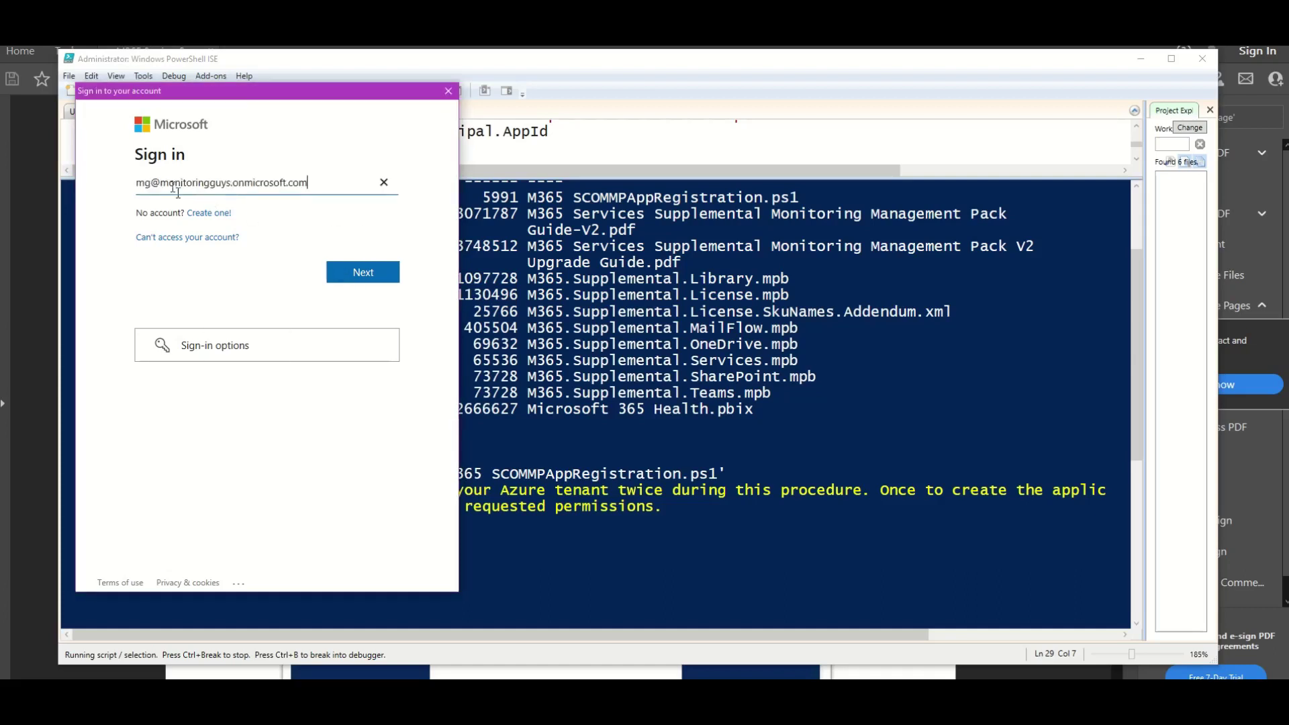
key(Return)
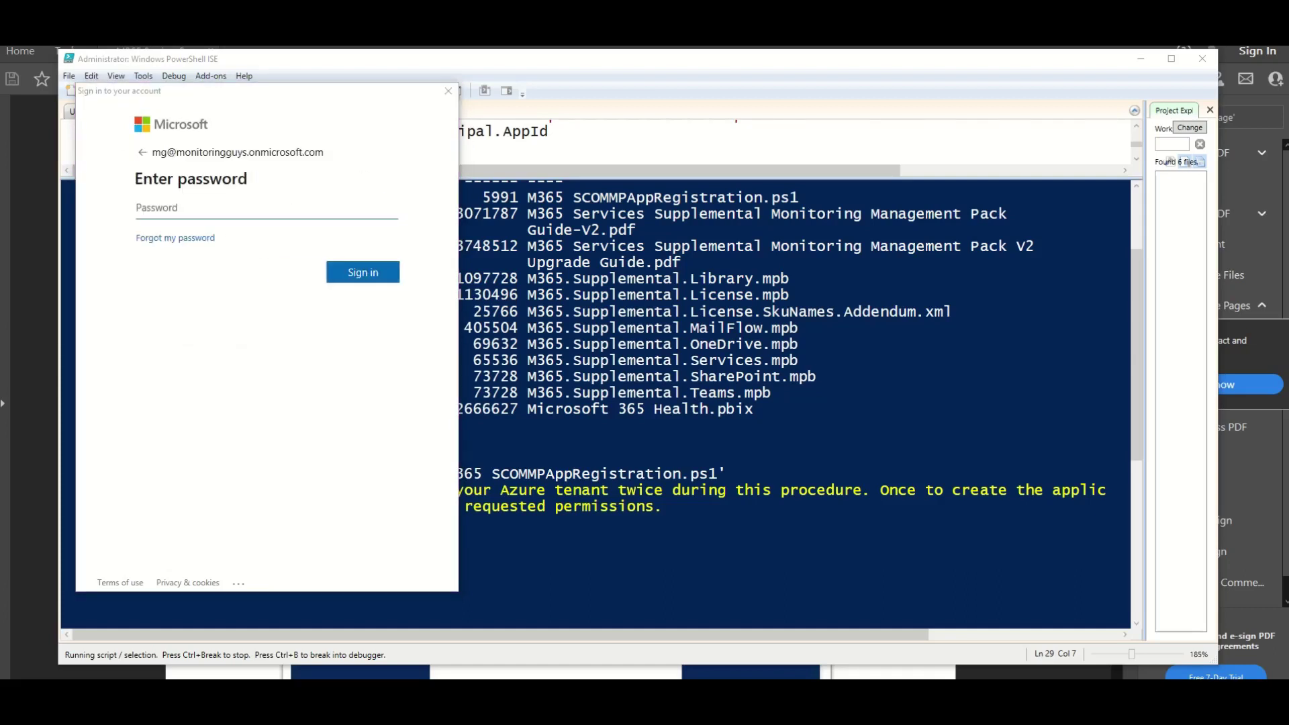
key(ctrl+v)
key(Return)
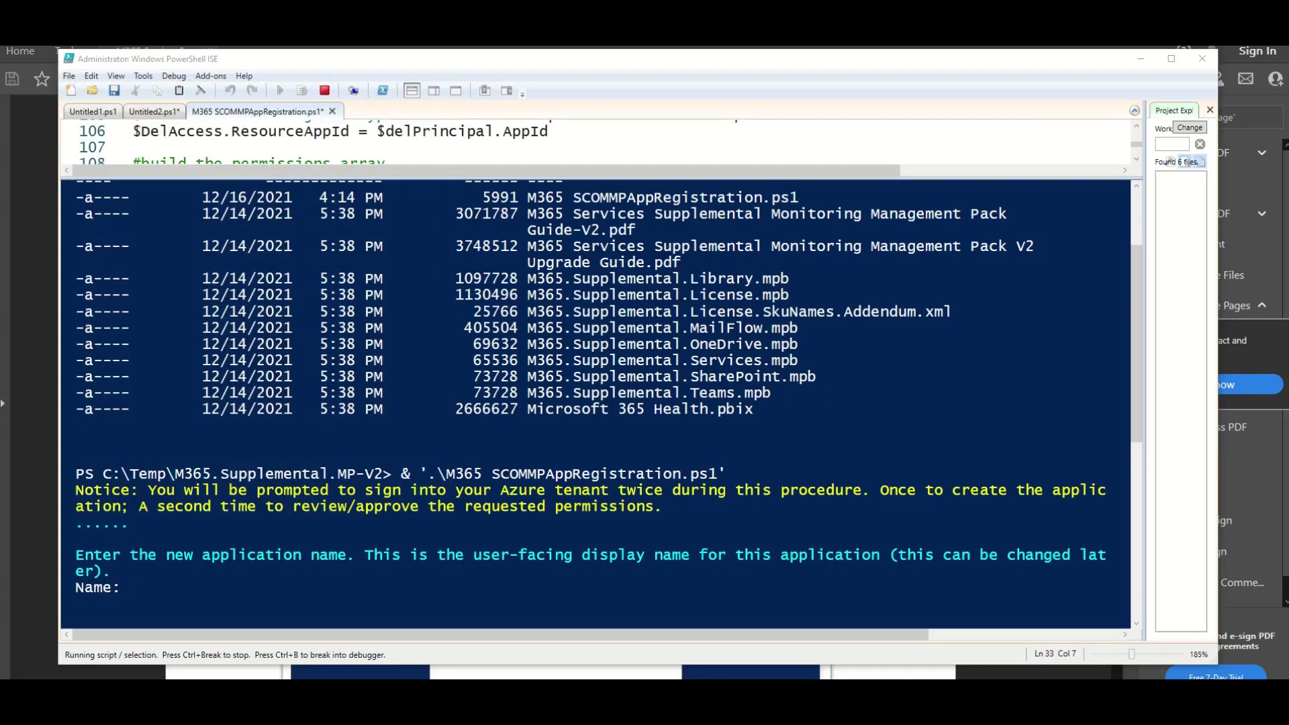
Name the new application SCOMDemoAppReg1 and confirm it with y.
text(SCOMDemoAppReg1)
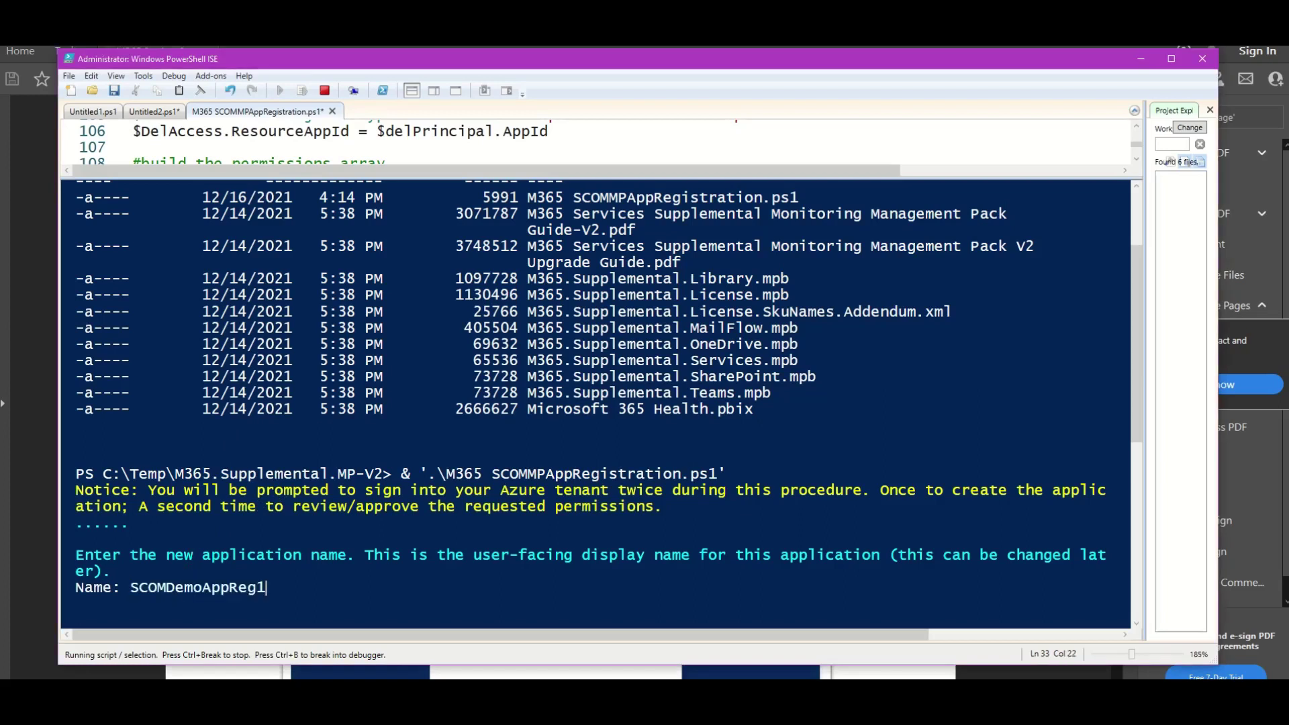
key(Return)
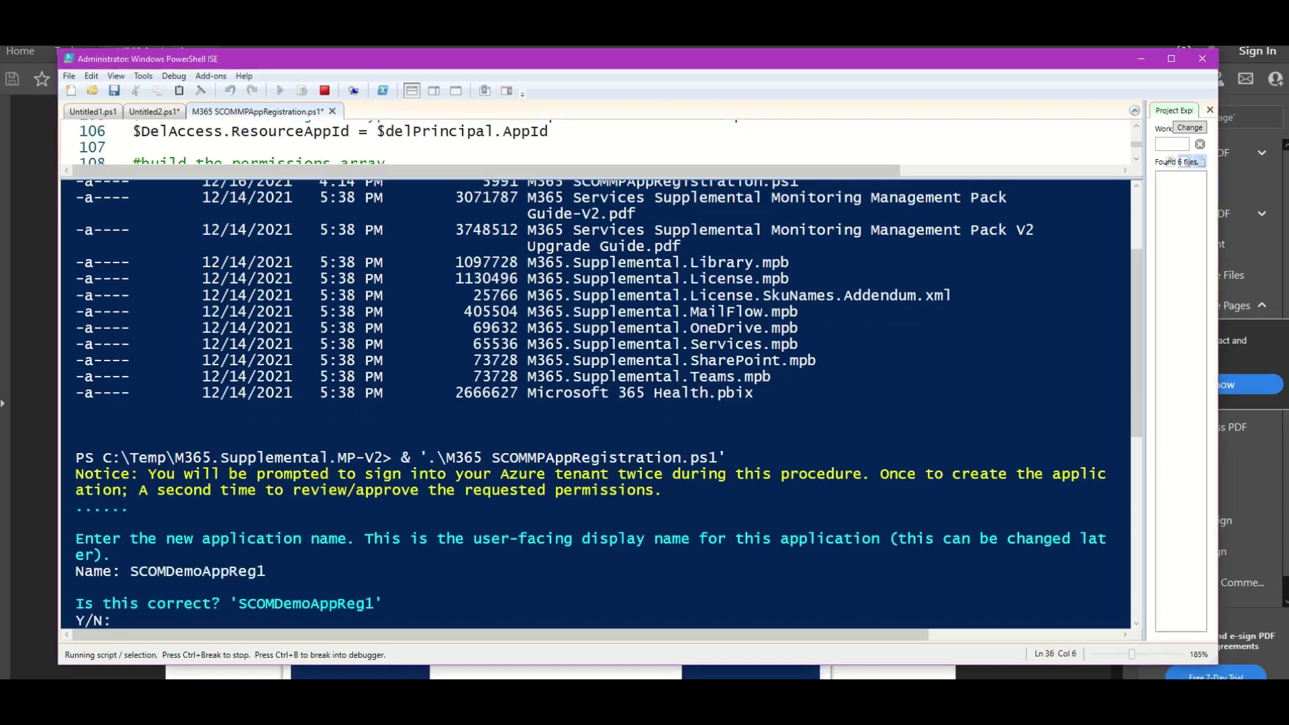
text(y)
key(Return)
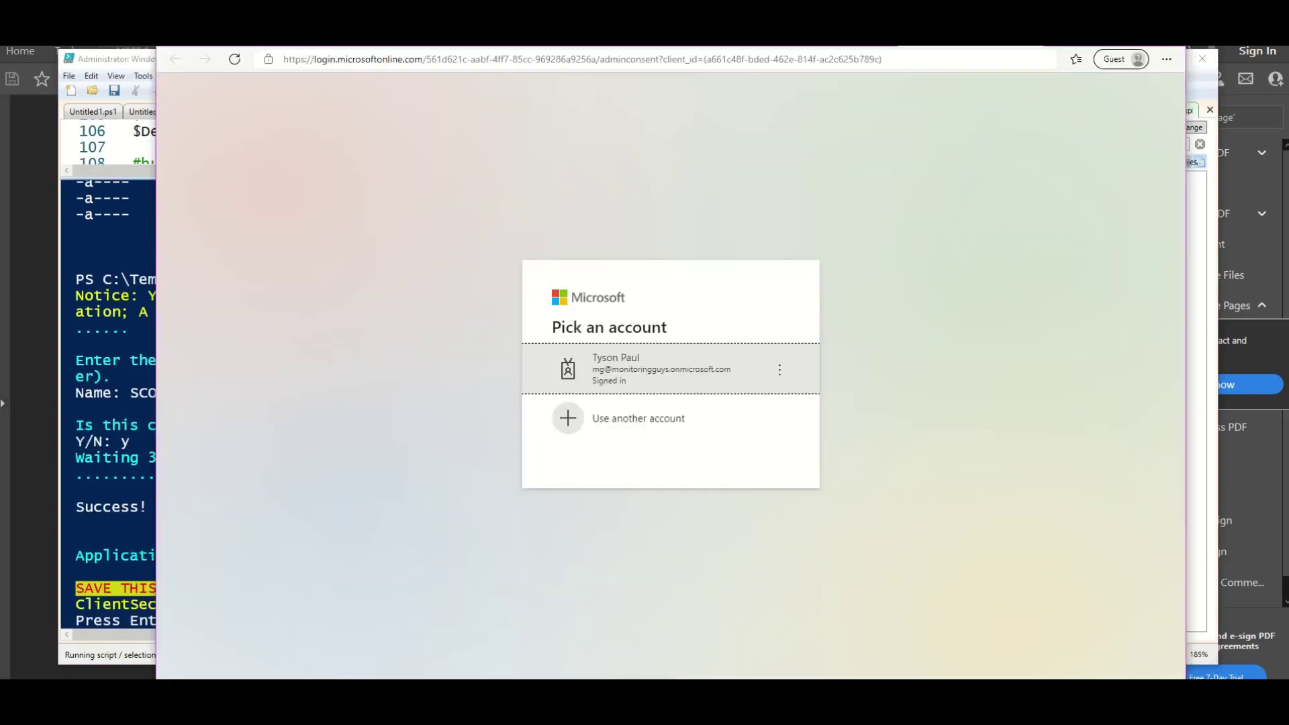
Choose the signed-in admin account and accept every permission SCOMDemoAppReg1 requests.
click(597, 372)
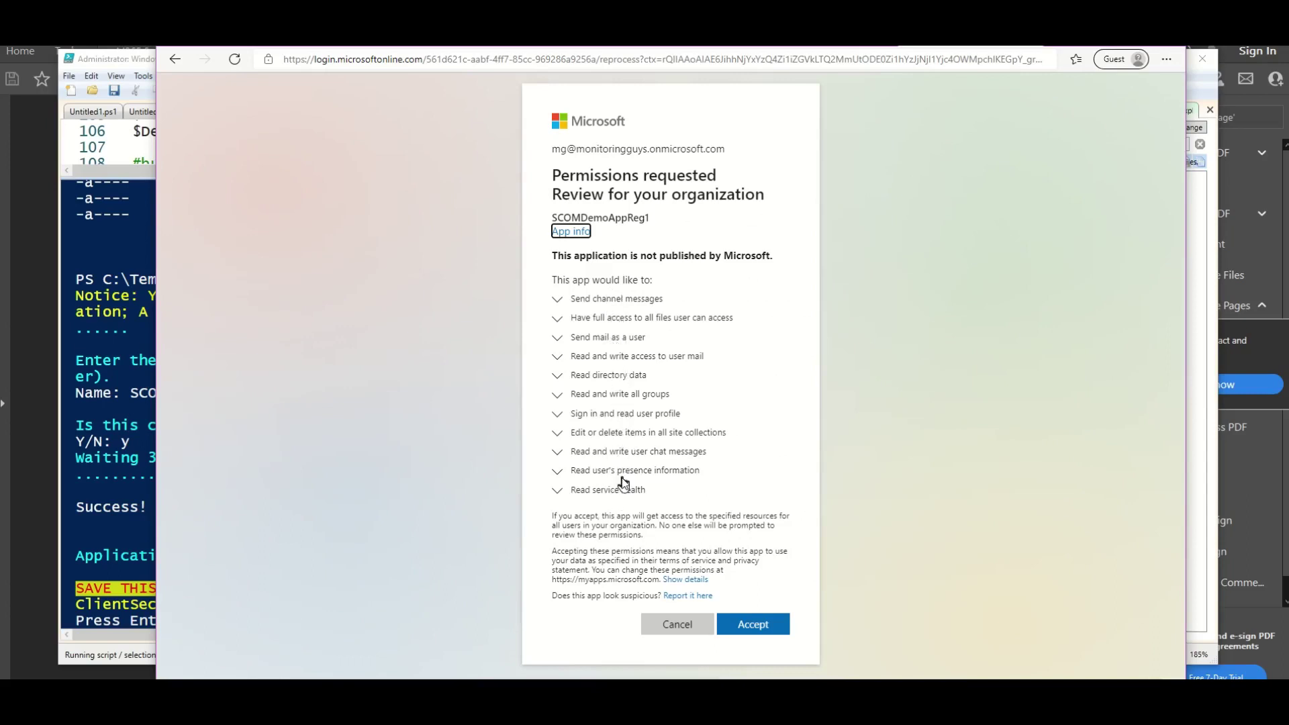
click(745, 623)
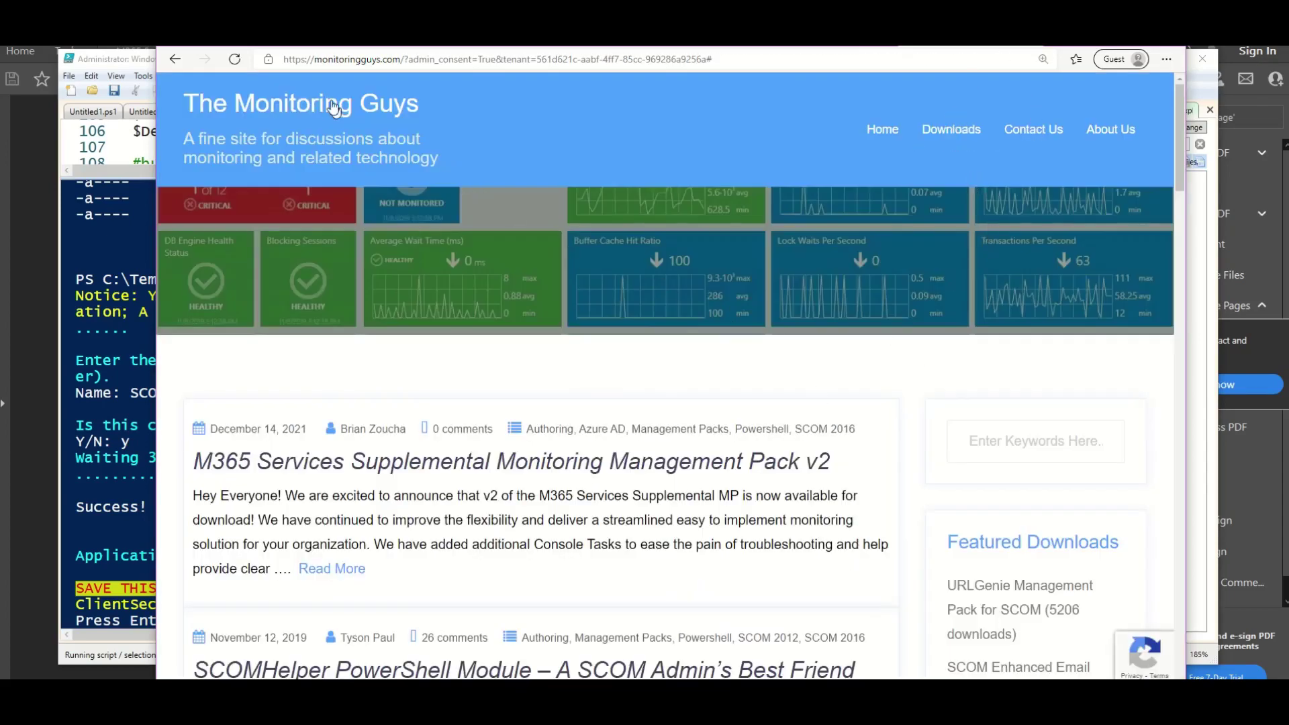
click(100, 504)
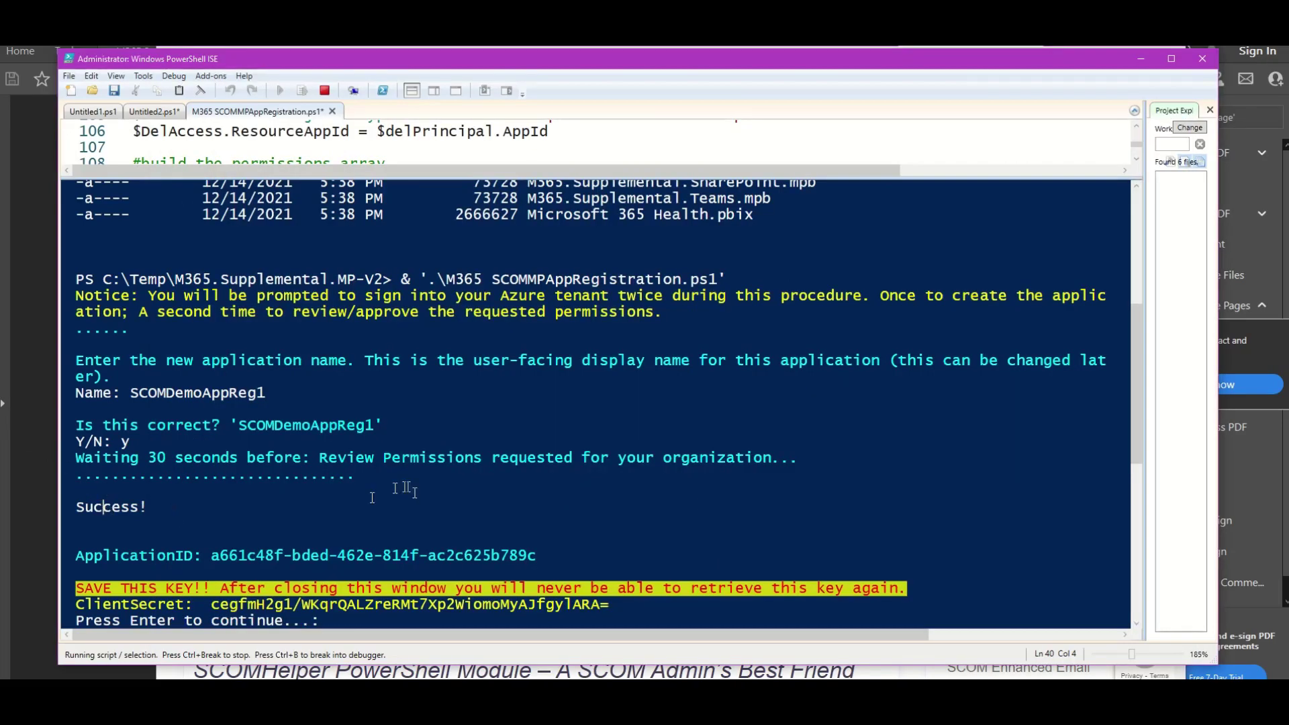
Copy the ApplicationID value and then the full ClientSecret value from the script output.
scroll(409, 488, down, 2)
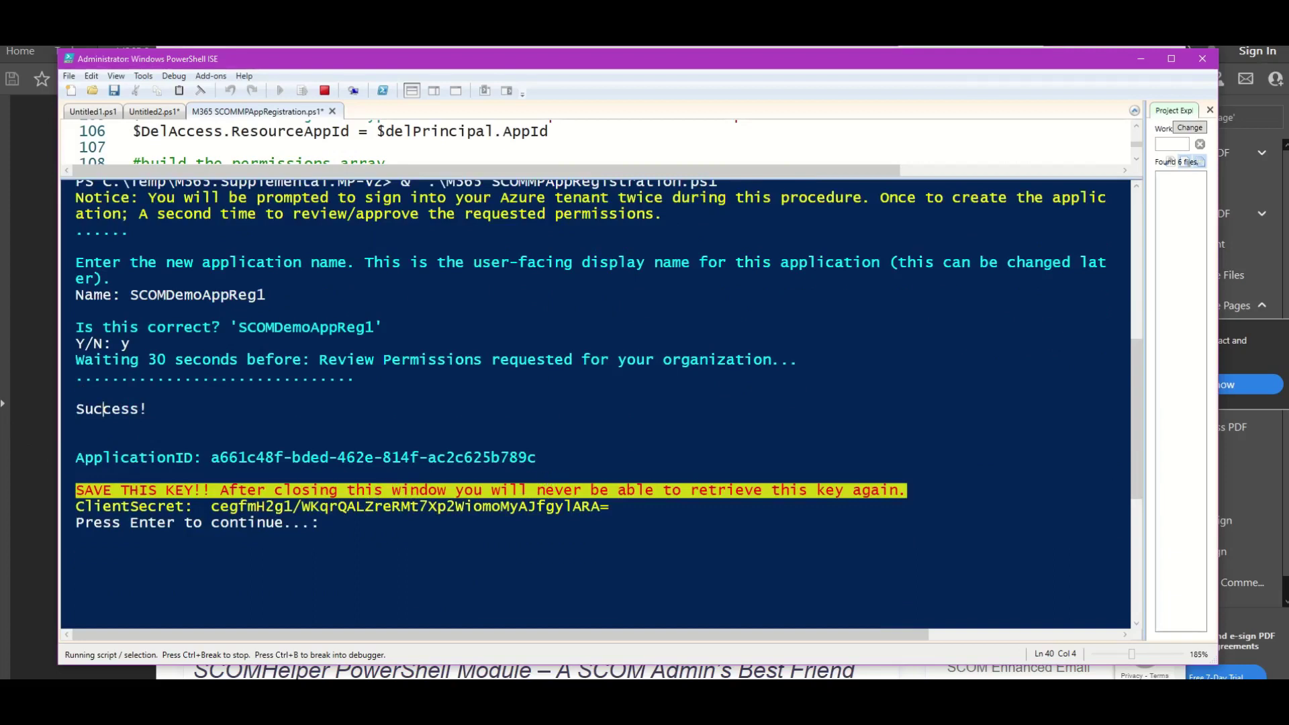
drag(537, 458, 221, 460)
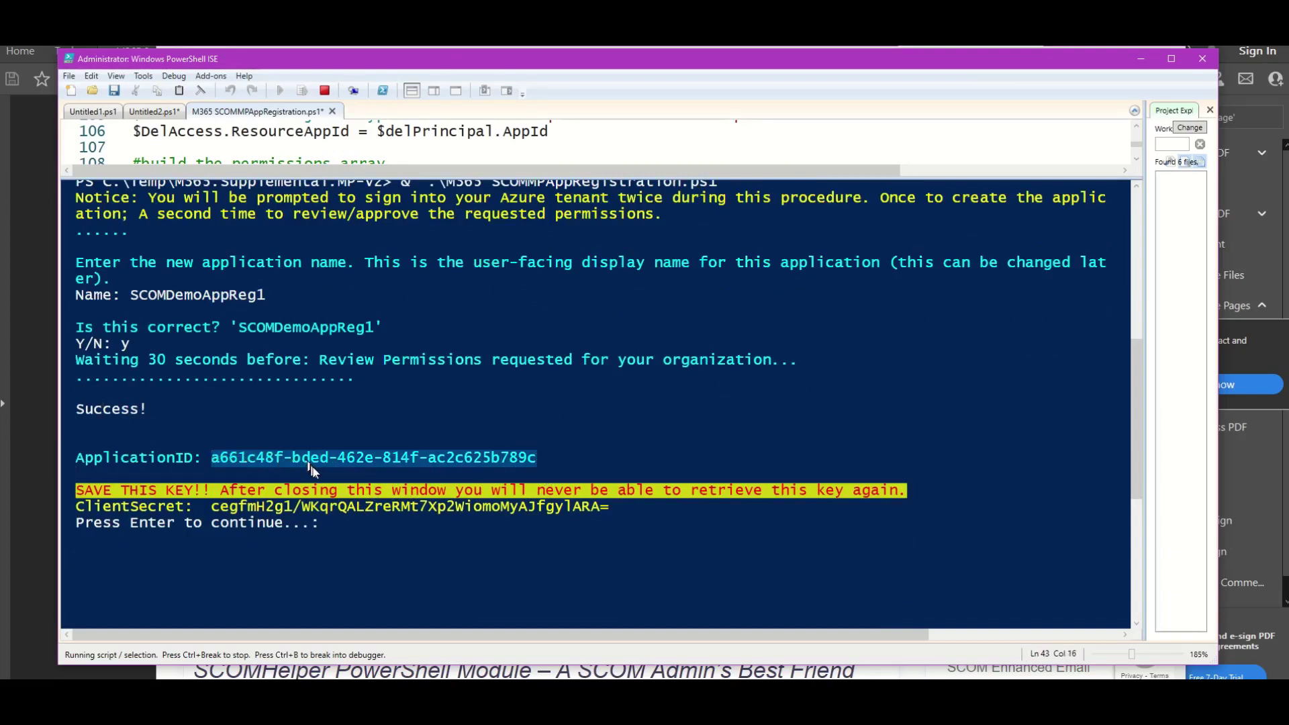
key(ctrl+c)
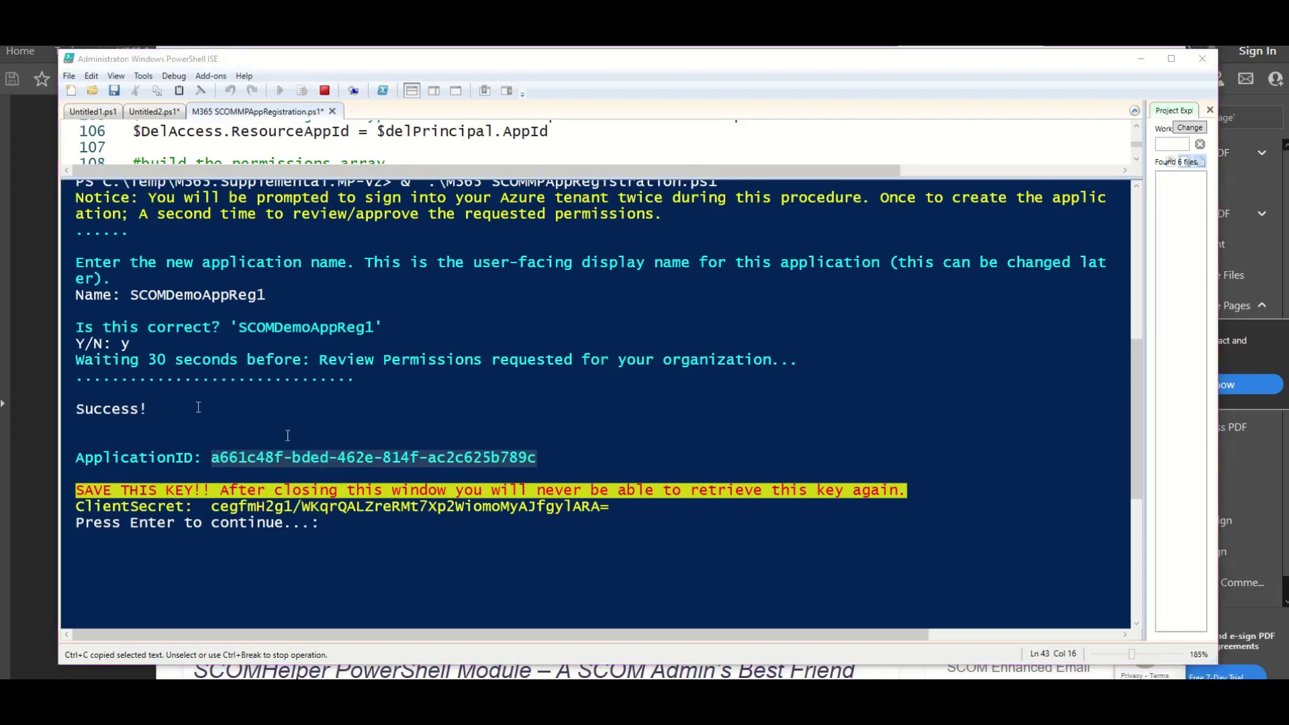
click(329, 506)
drag(214, 508, 611, 513)
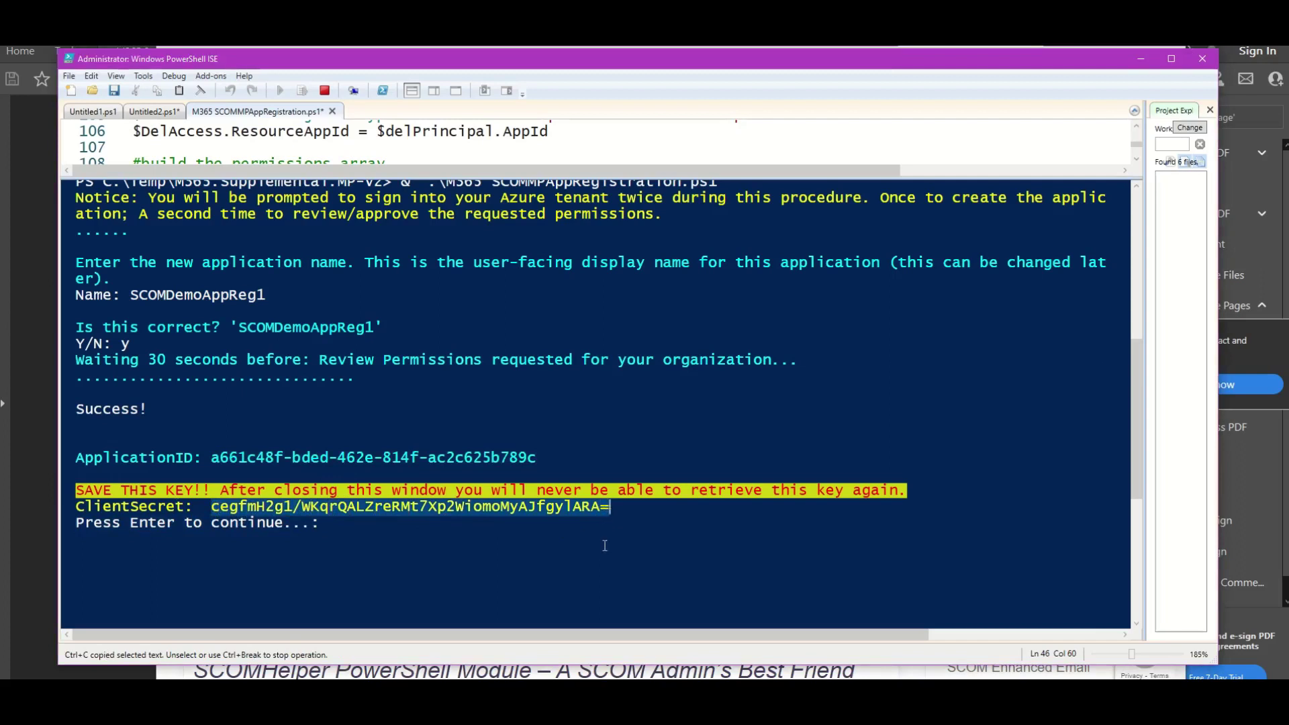
key(alt+Tab)
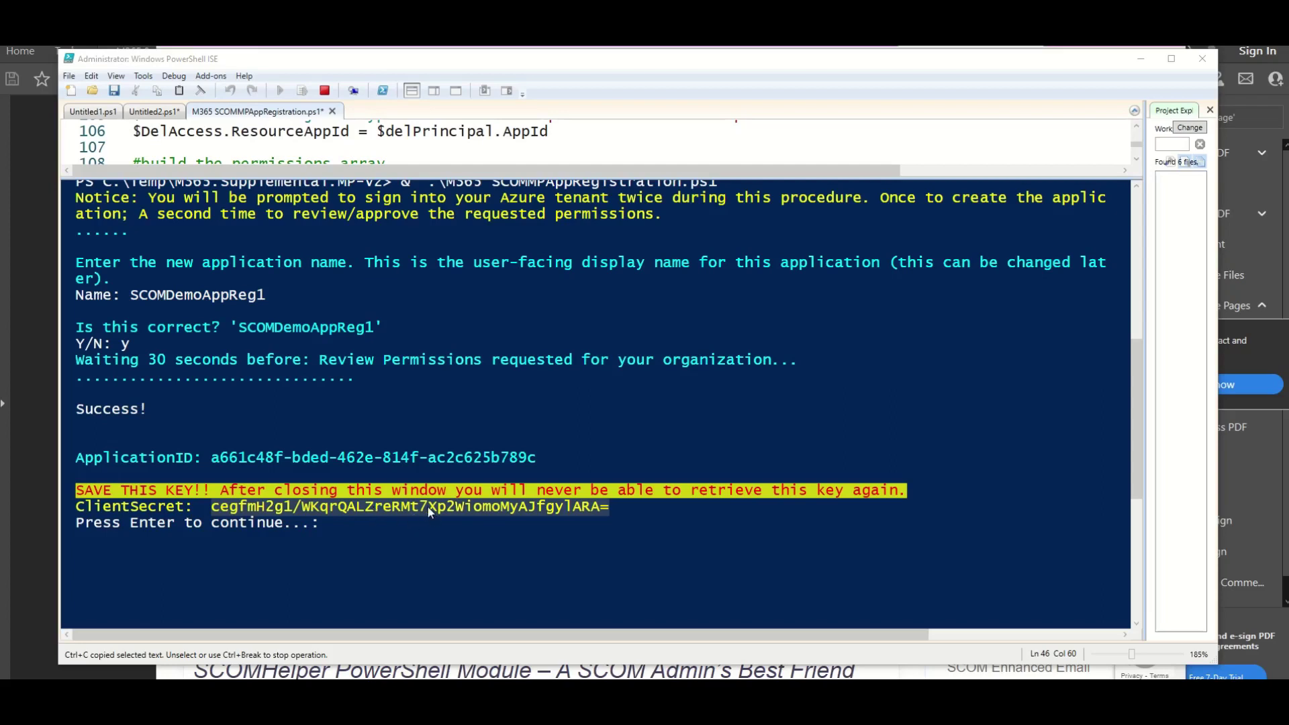
click(482, 511)
drag(615, 514, 215, 512)
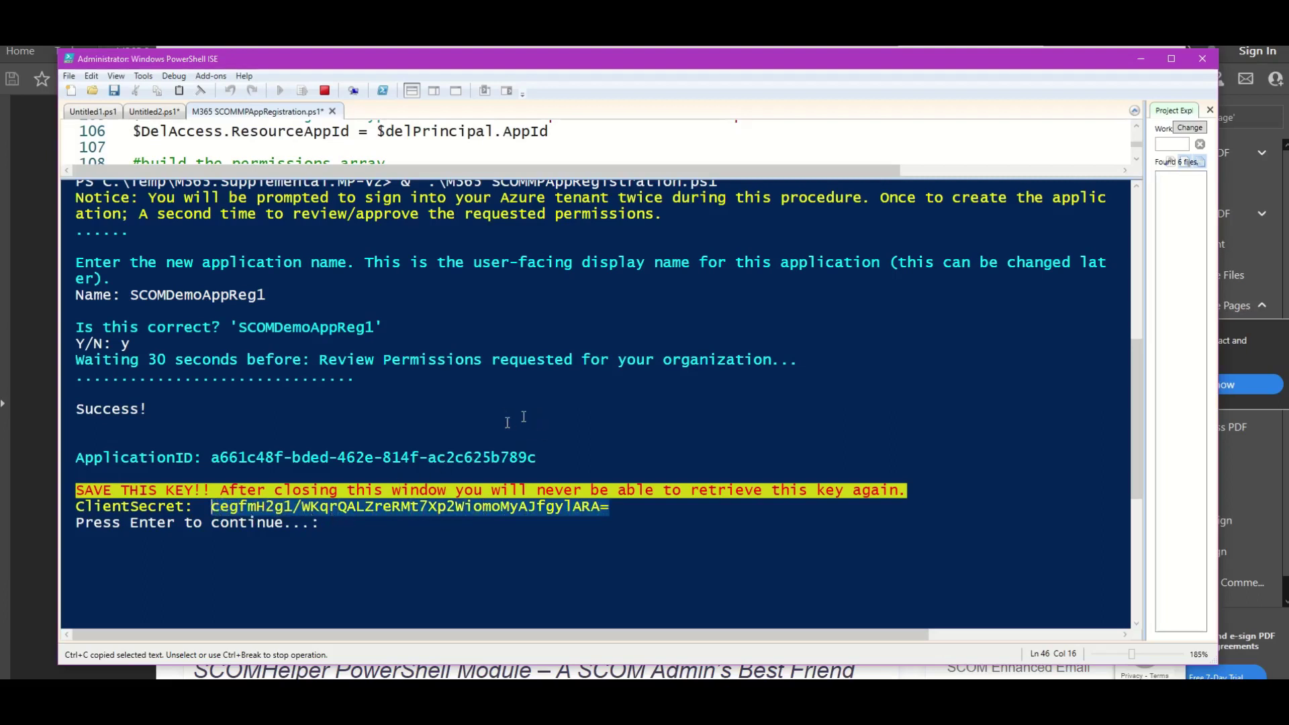
click(459, 556)
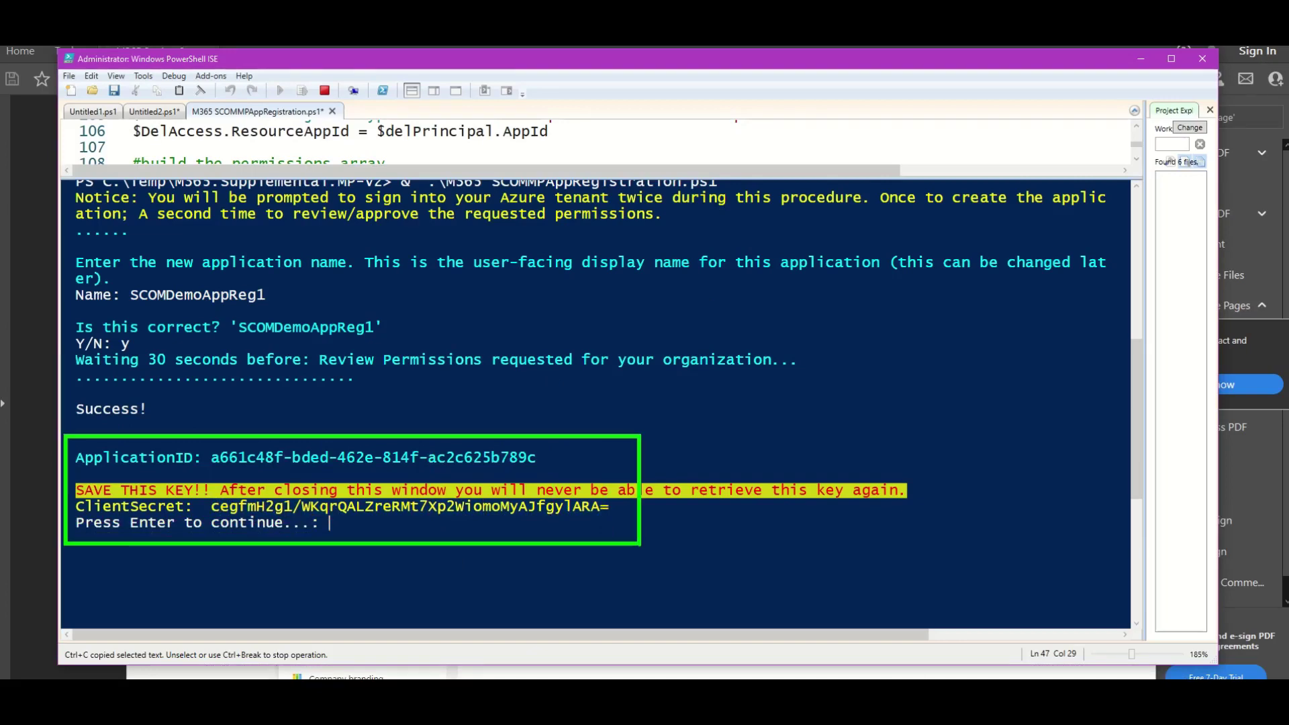
click(516, 673)
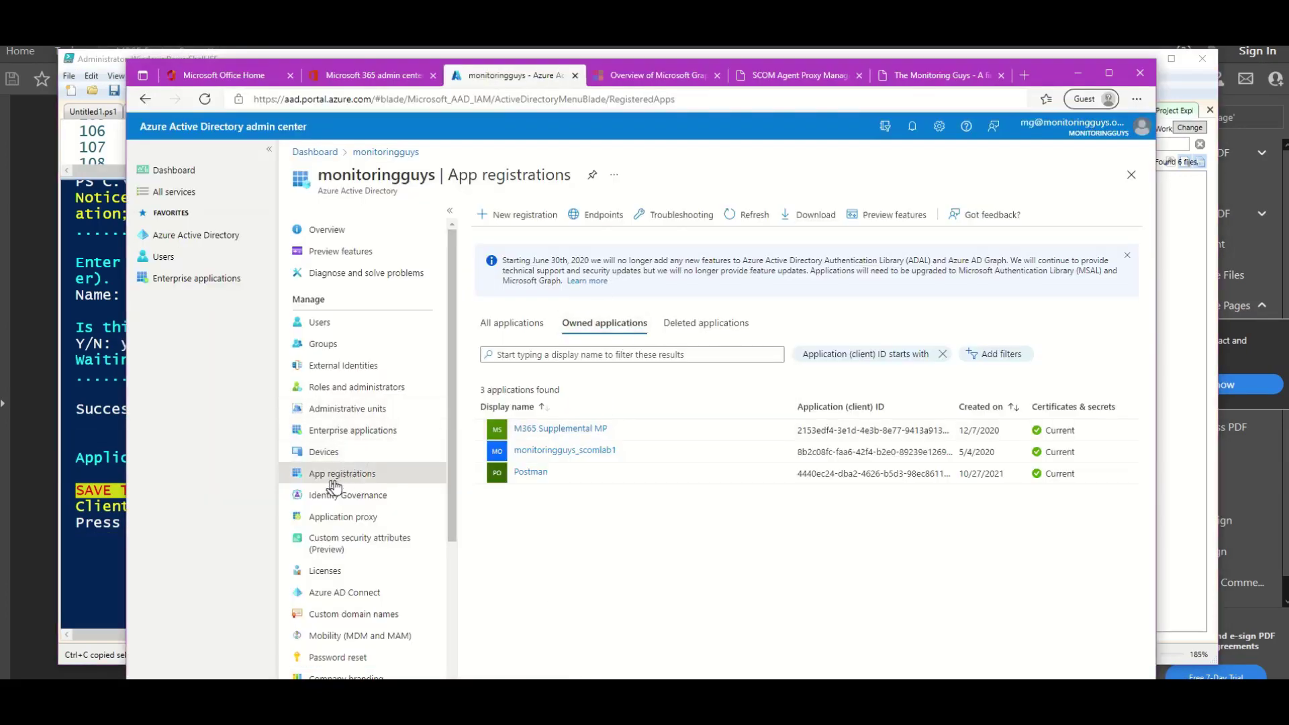
Show all app registrations and open SCOMDemoAppReg1.
click(517, 329)
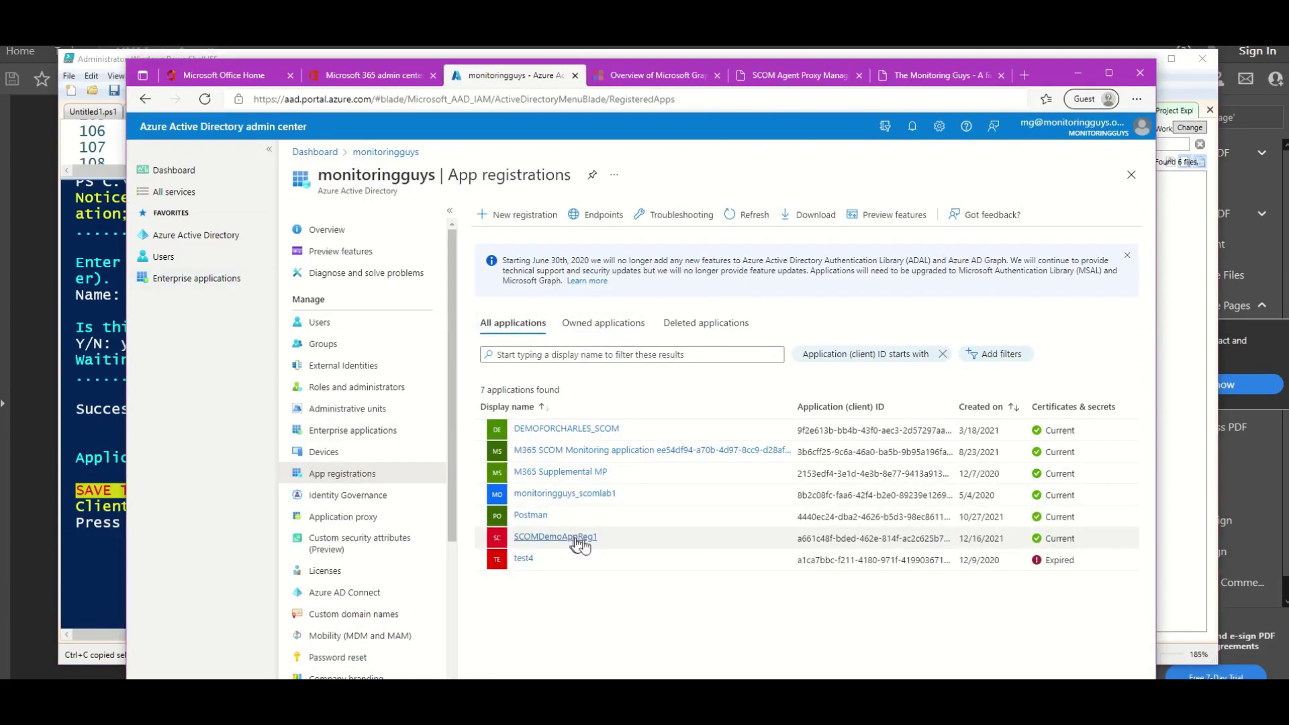
key(ctrl+2)
drag(600, 537, 671, 488)
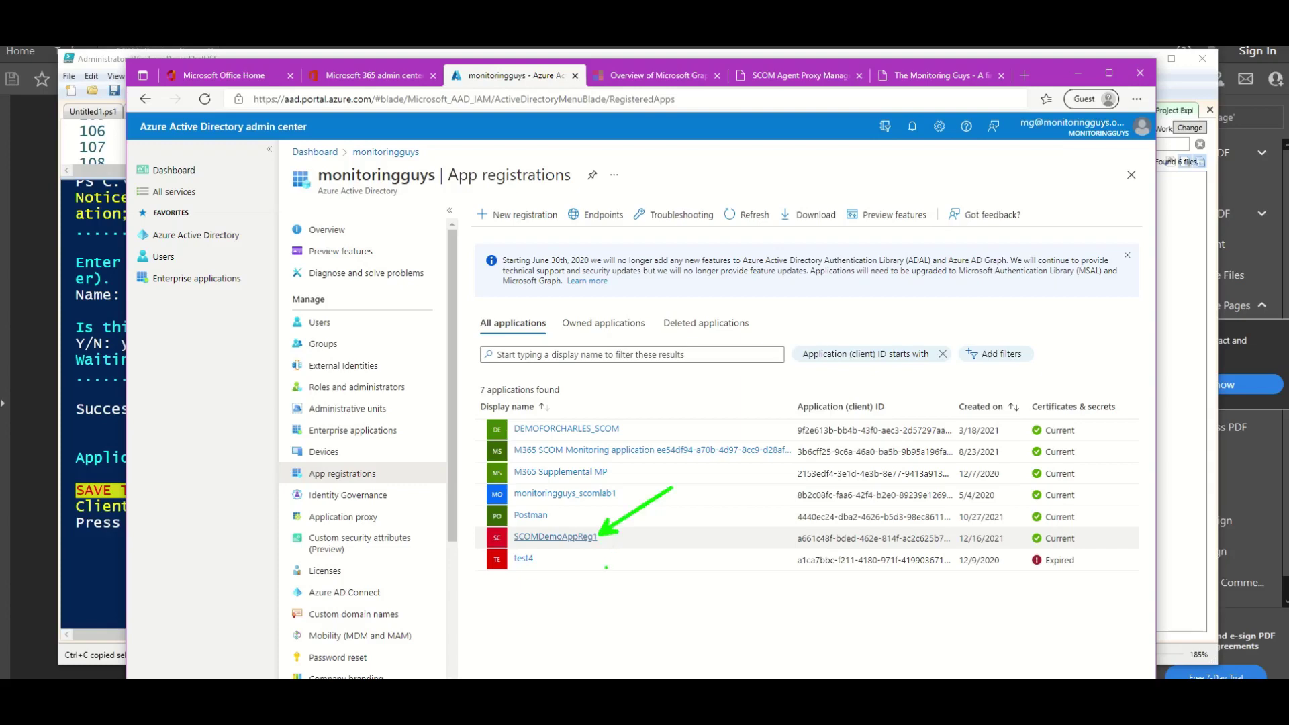
key(Escape)
click(573, 535)
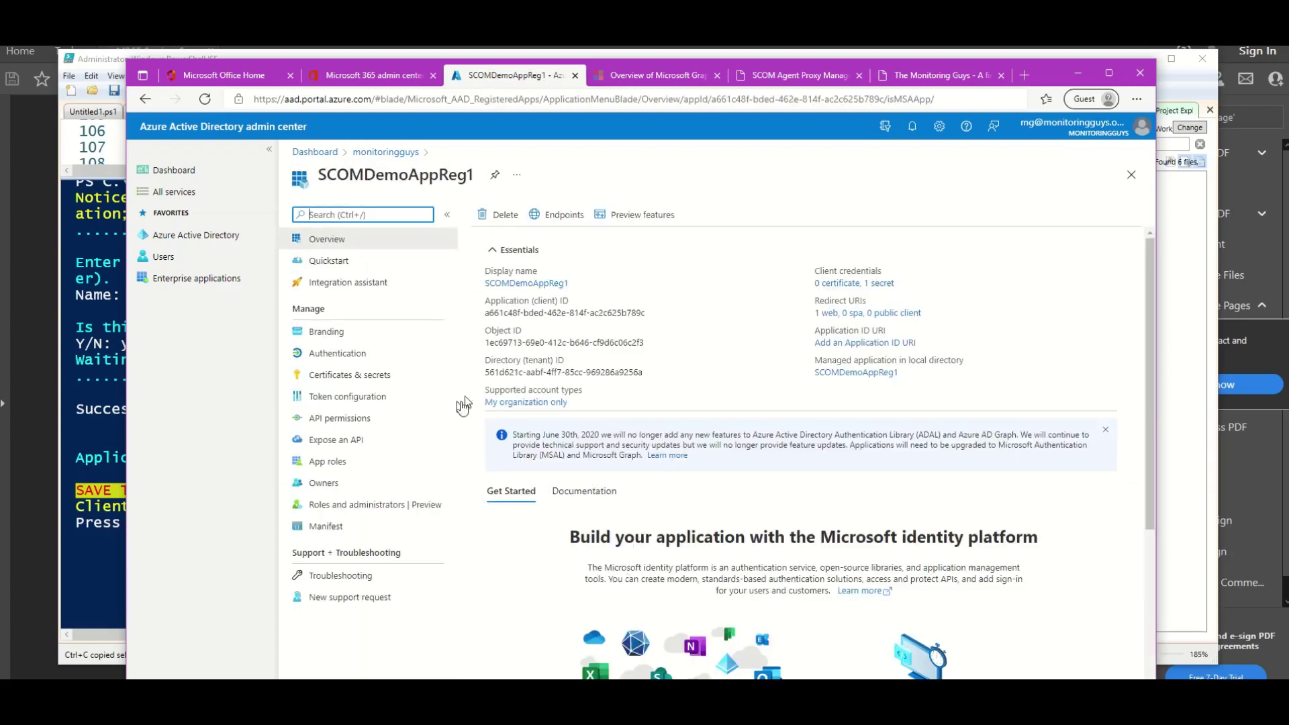
Review the 11 Microsoft Graph API permissions granted to SCOMDemoAppReg1.
click(388, 424)
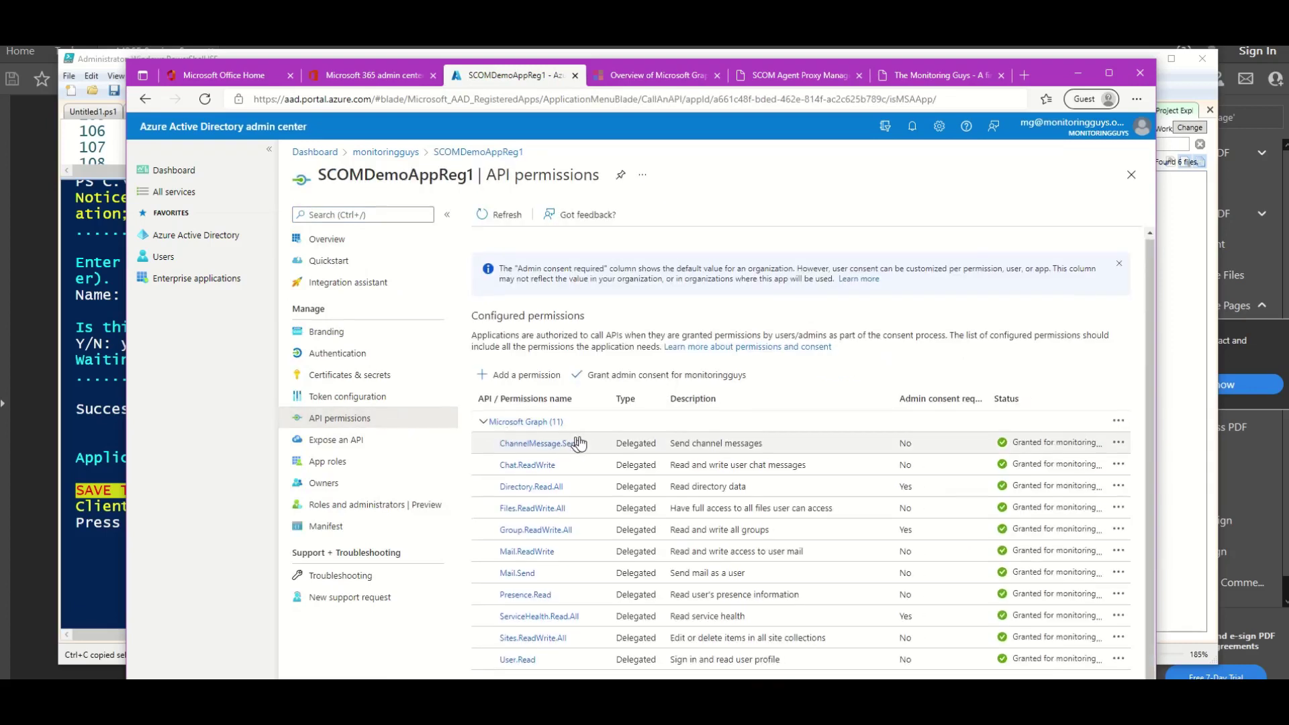
key(ctrl+2)
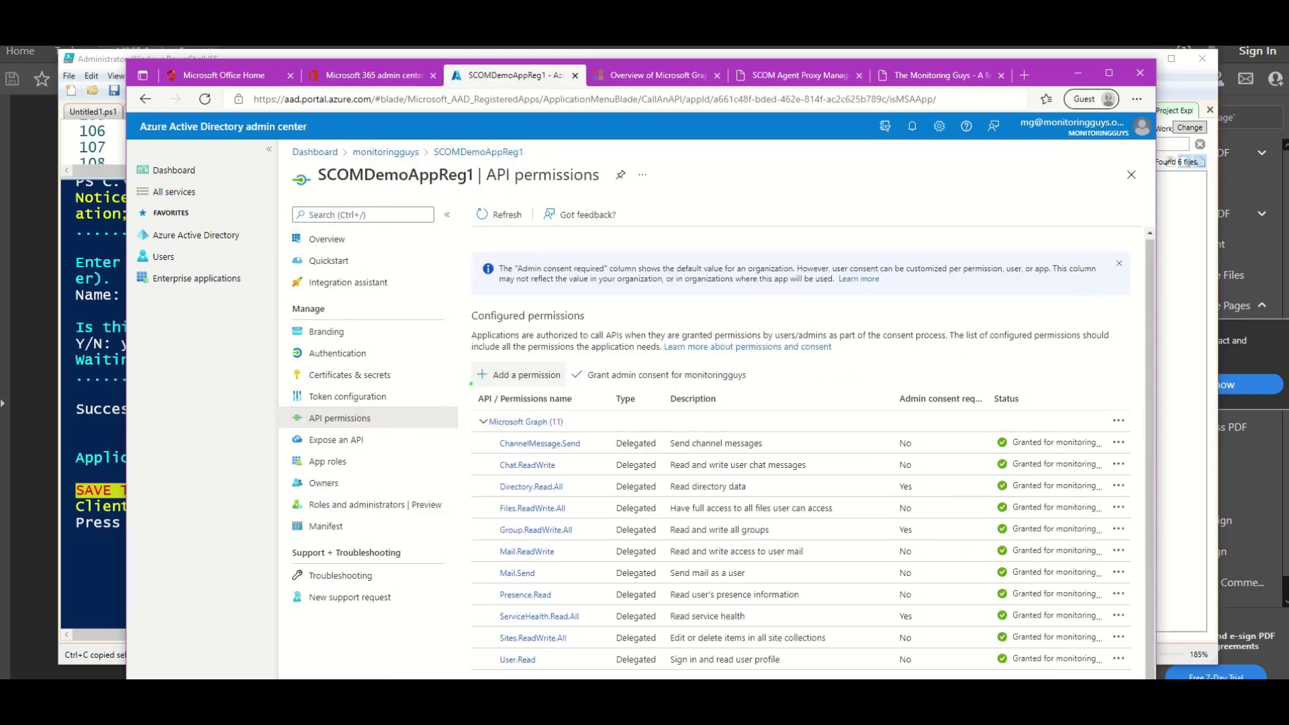
mouse_move(470, 376)
mouse_down()
mouse_move(624, 540)
mouse_move(1034, 677)
mouse_move(1118, 678)
mouse_up()
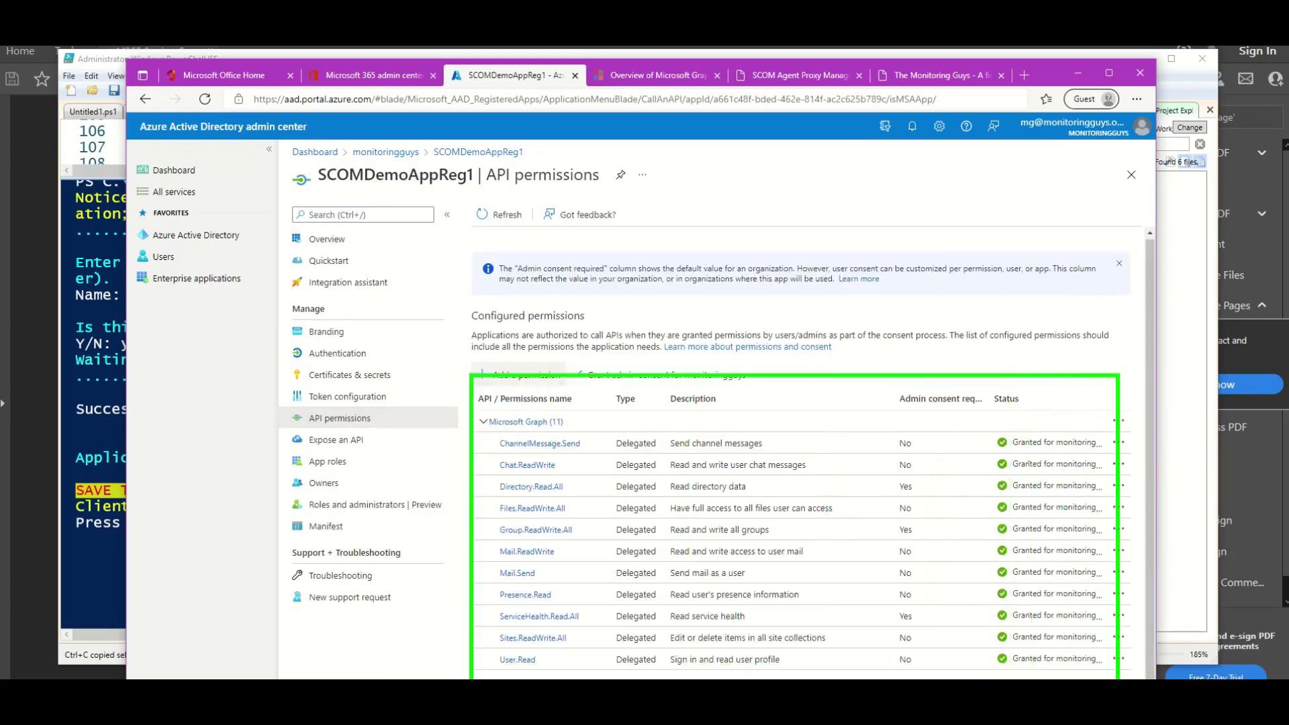
key(Escape)
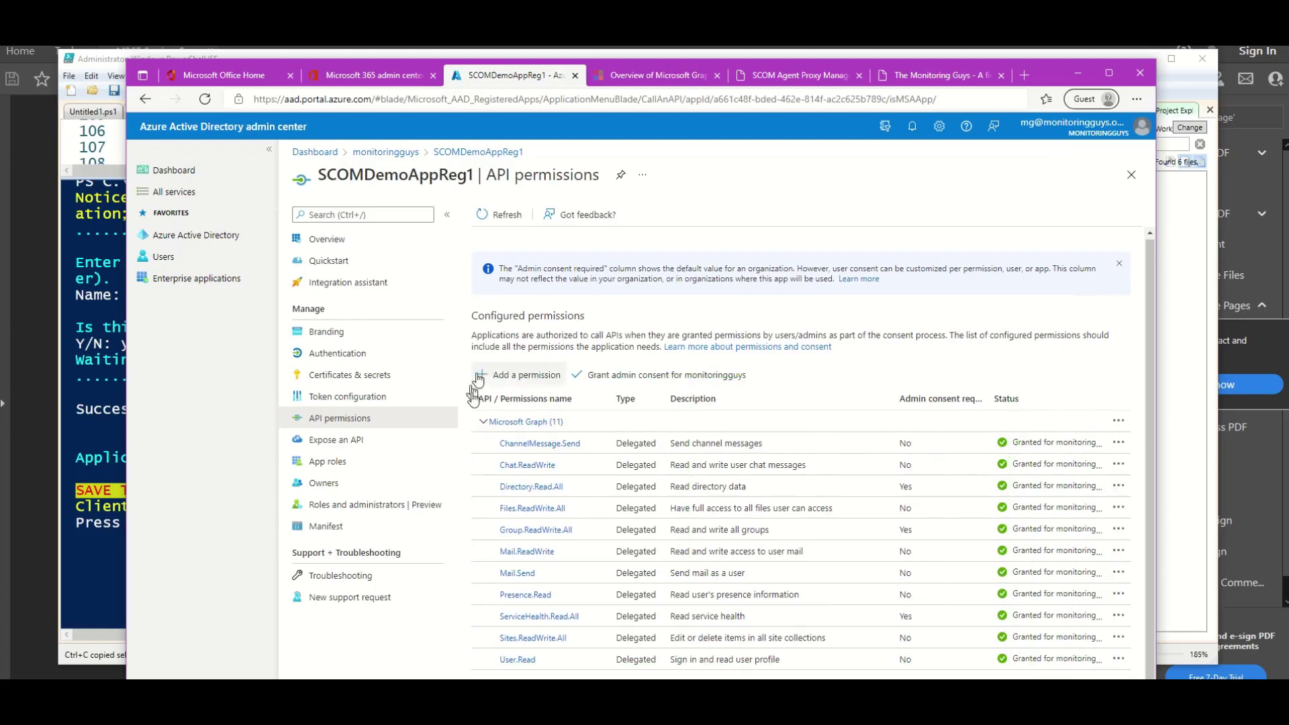
click(642, 708)
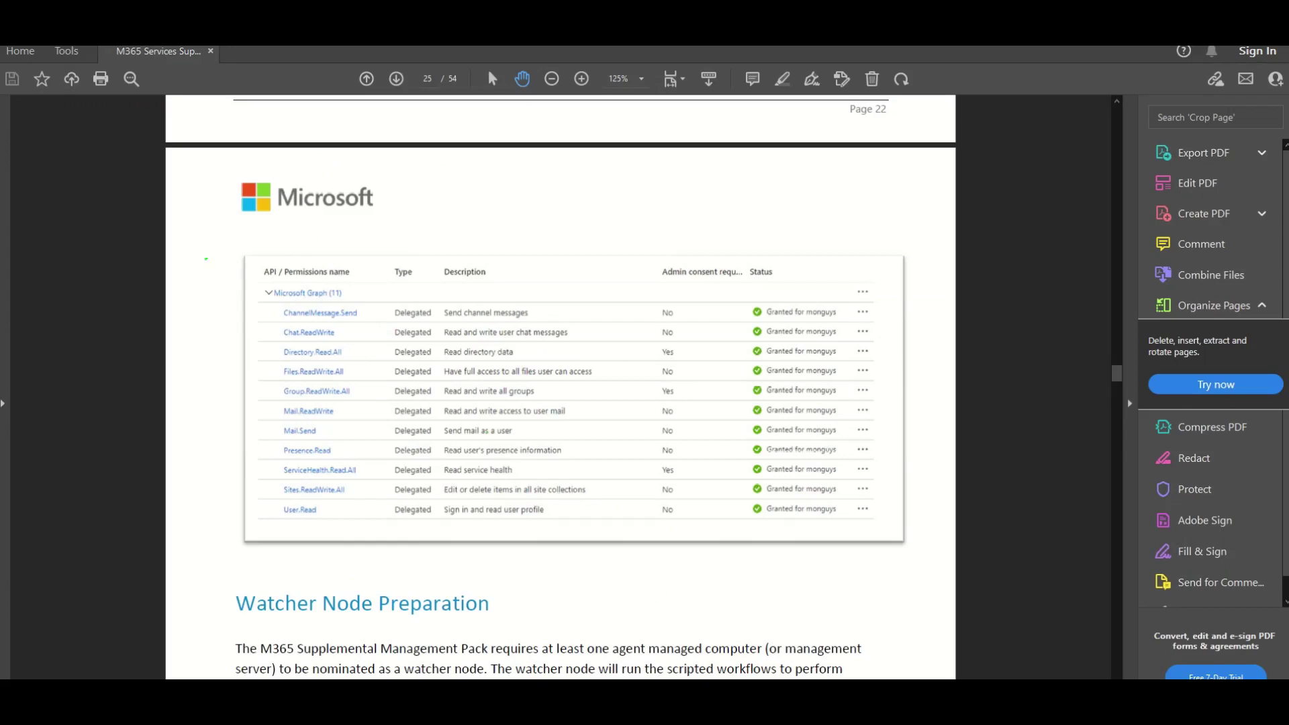
Check the guide's Microsoft Graph permissions table against the app's granted permissions.
drag(204, 255, 931, 550)
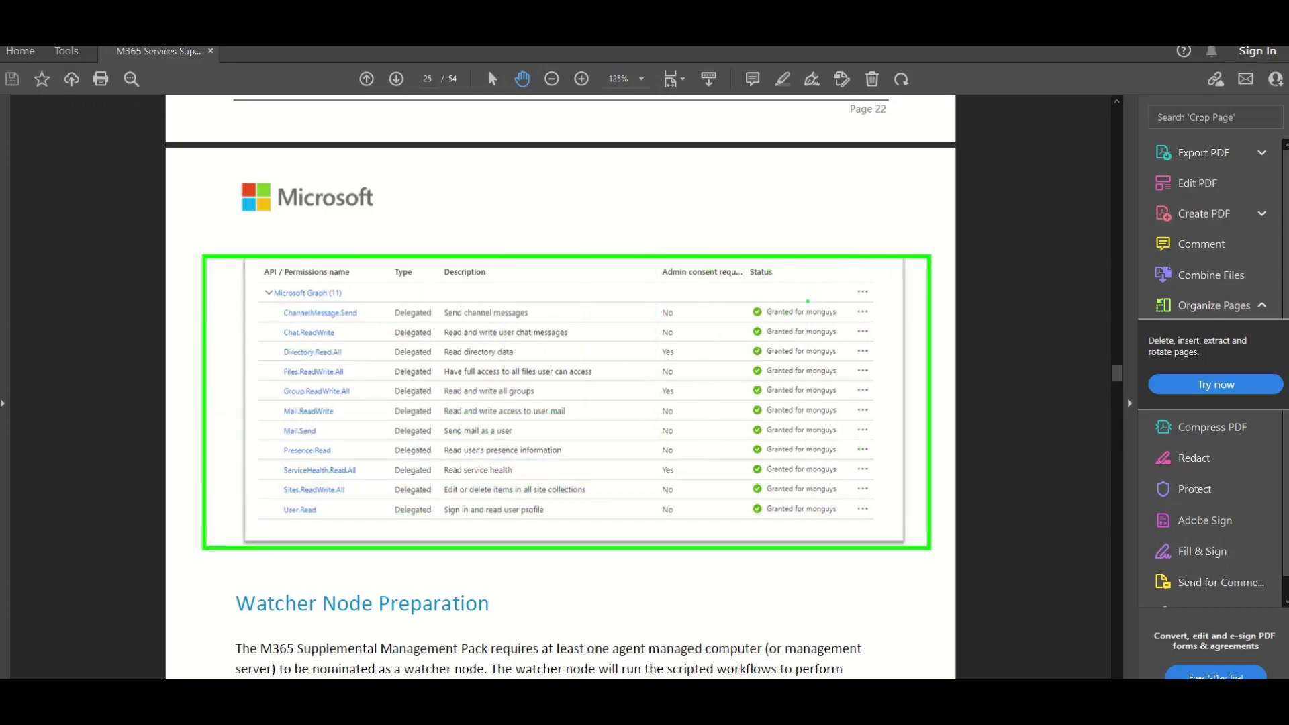
drag(796, 293, 796, 196)
key(Escape)
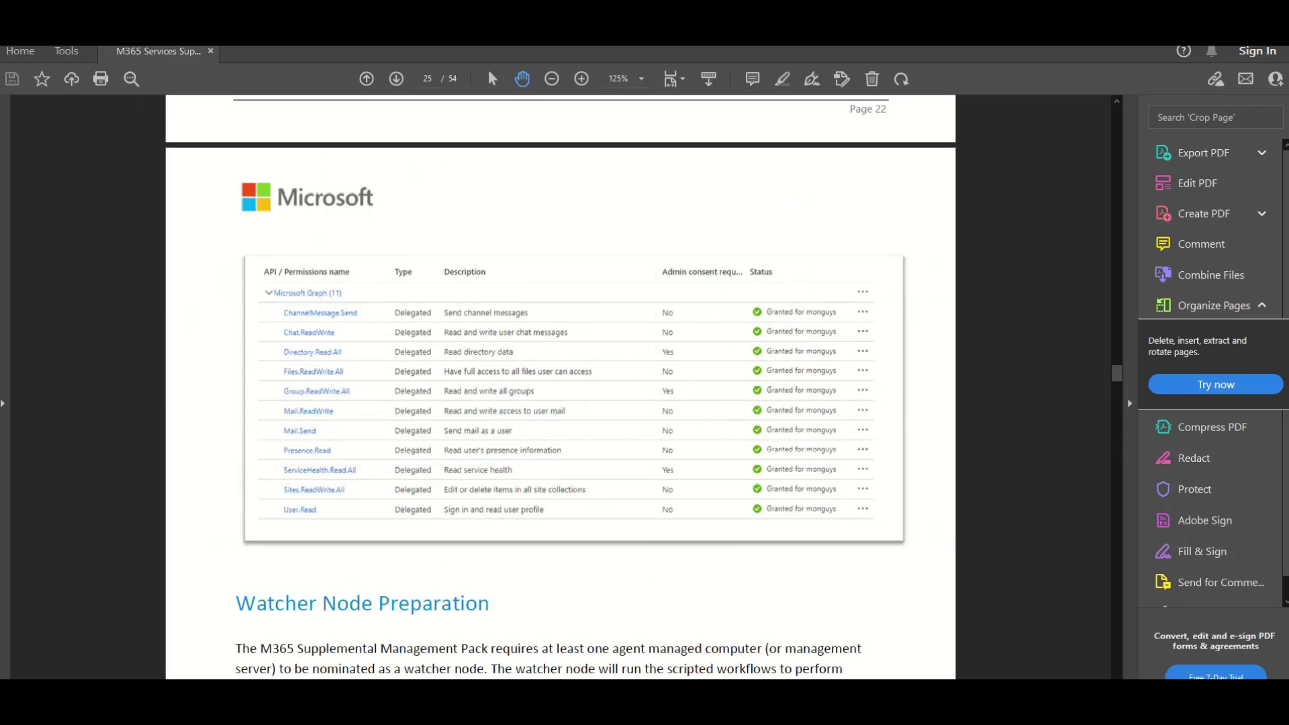
key(alt+Tab)
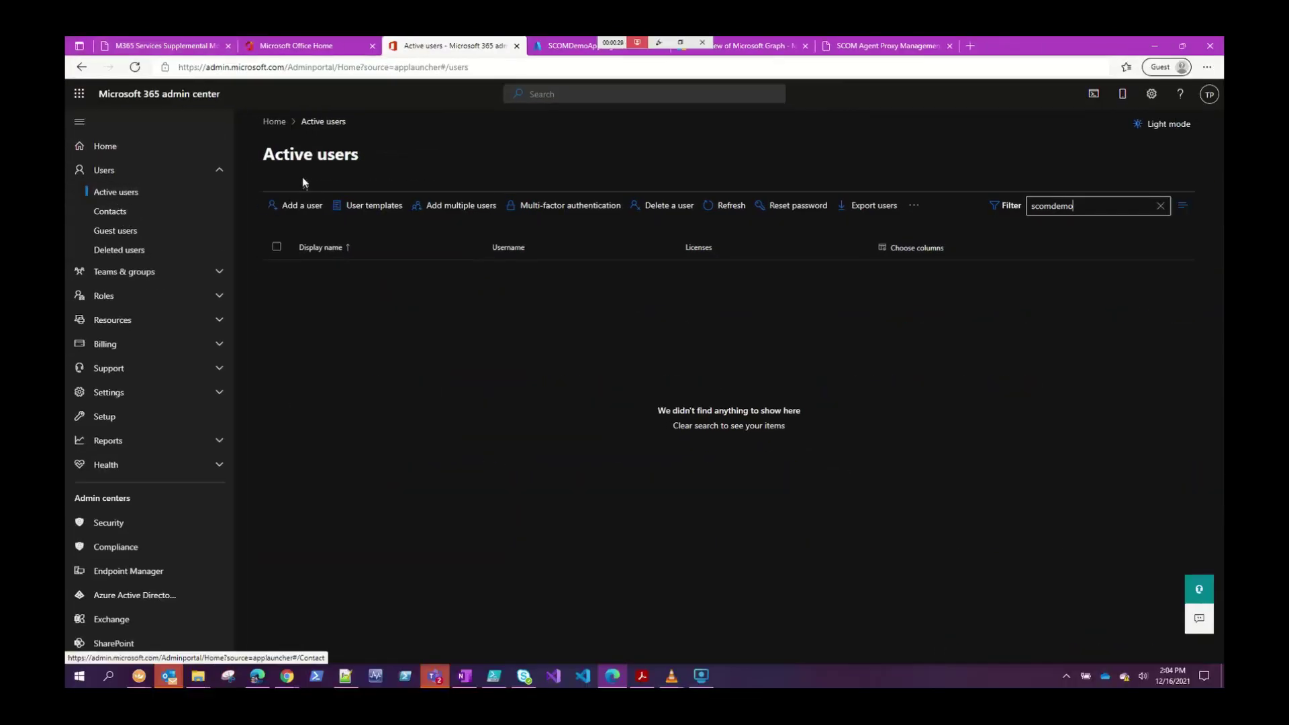
Start a new user with SCOMDemo1 as first name, display name and username.
click(306, 216)
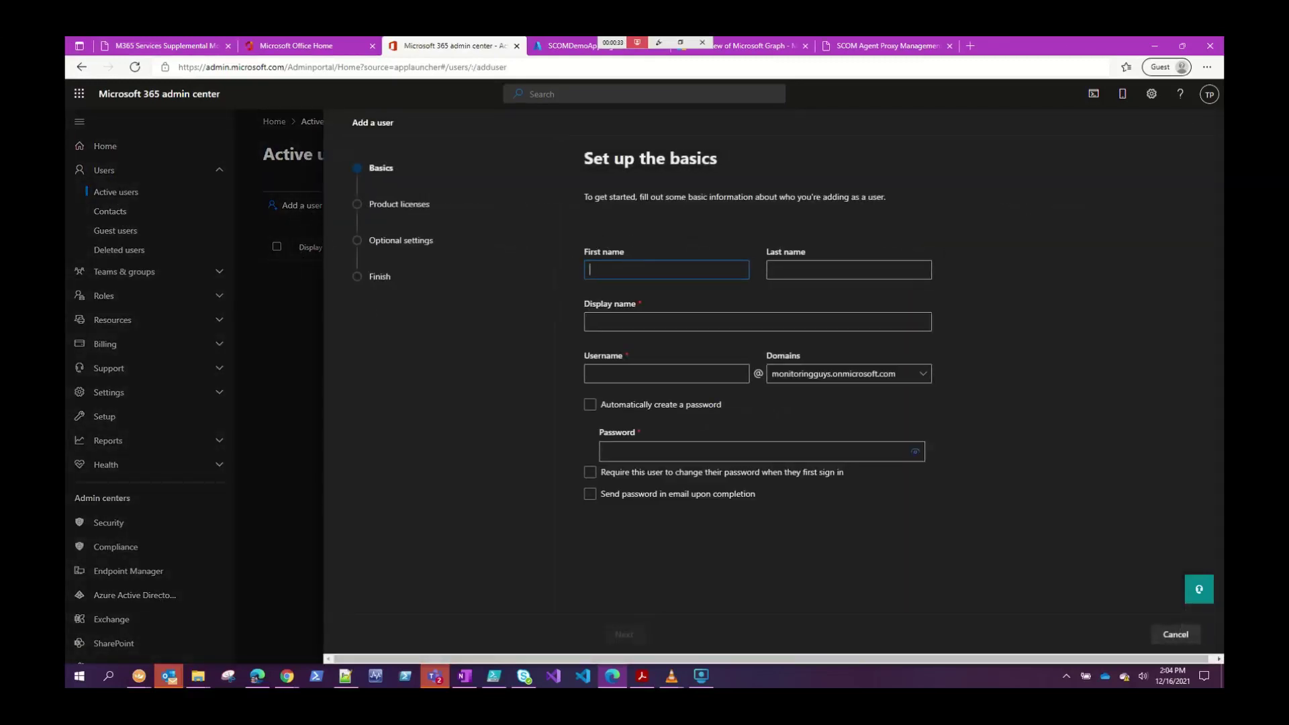
key(alt+Tab)
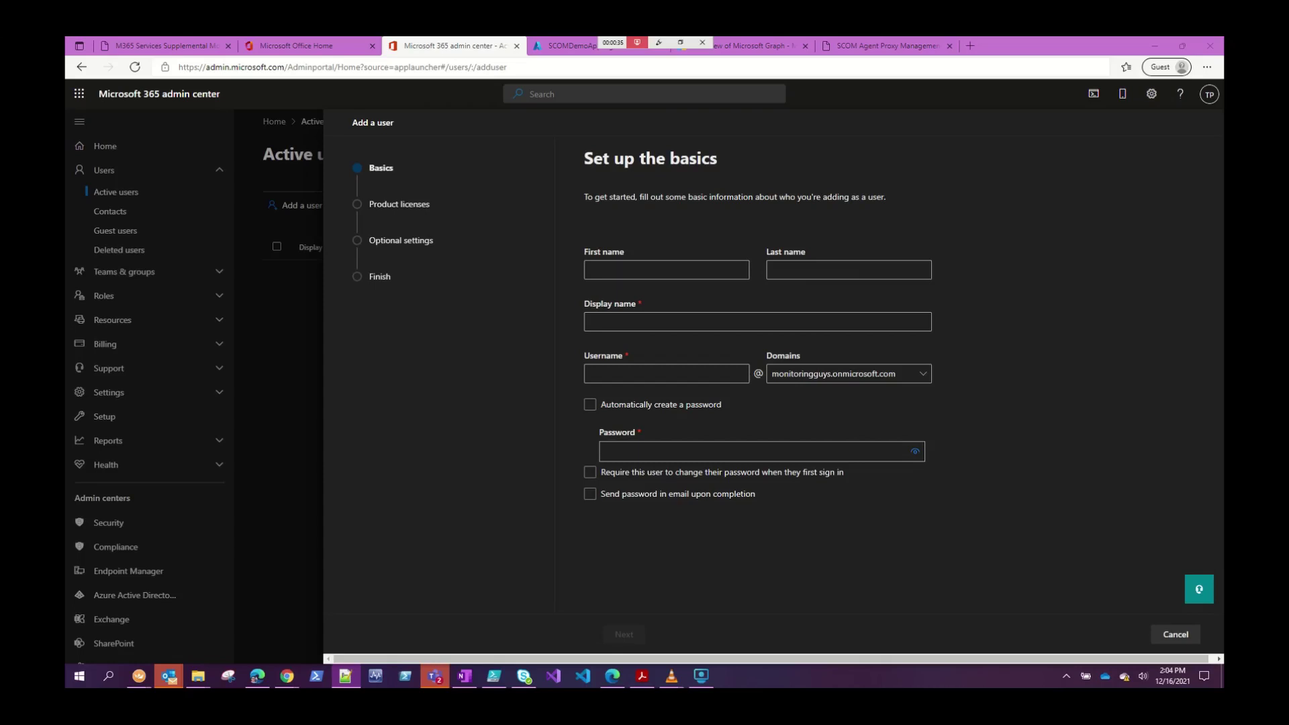
key(alt+Tab)
key(ctrl+v)
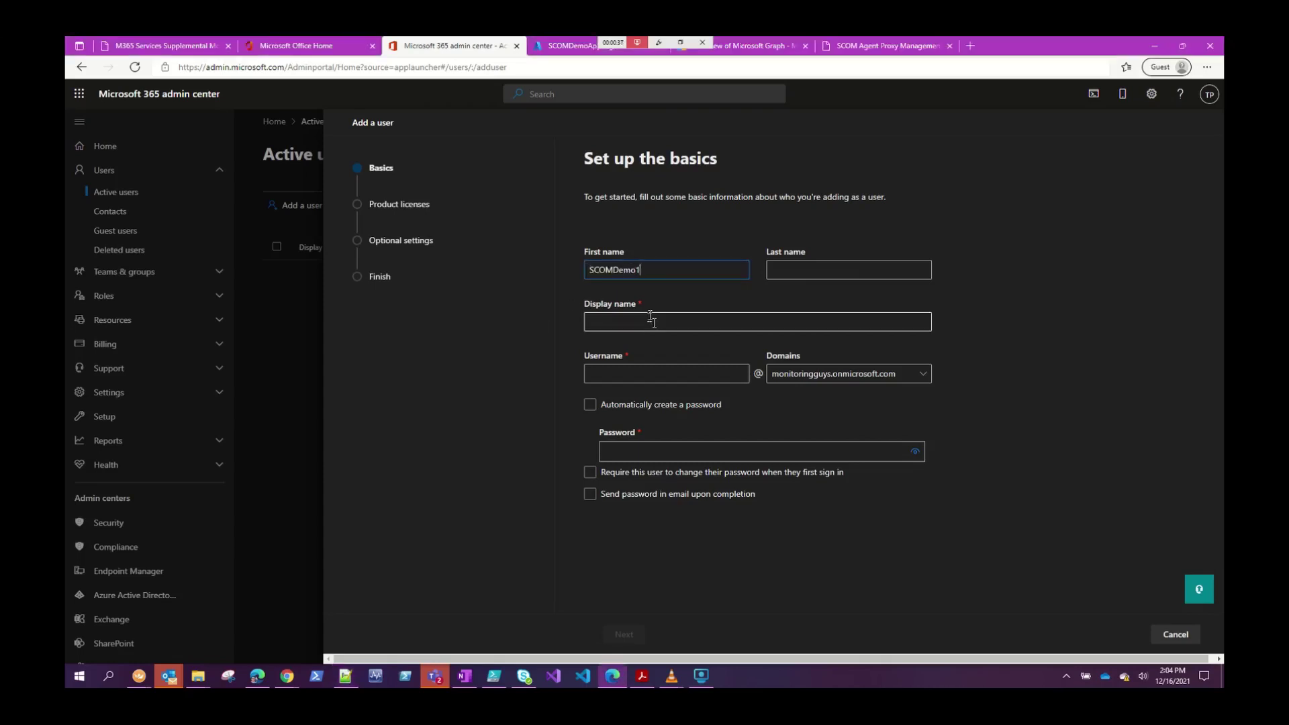
click(647, 326)
key(ctrl+v)
key(Tab)
key(ctrl+v)
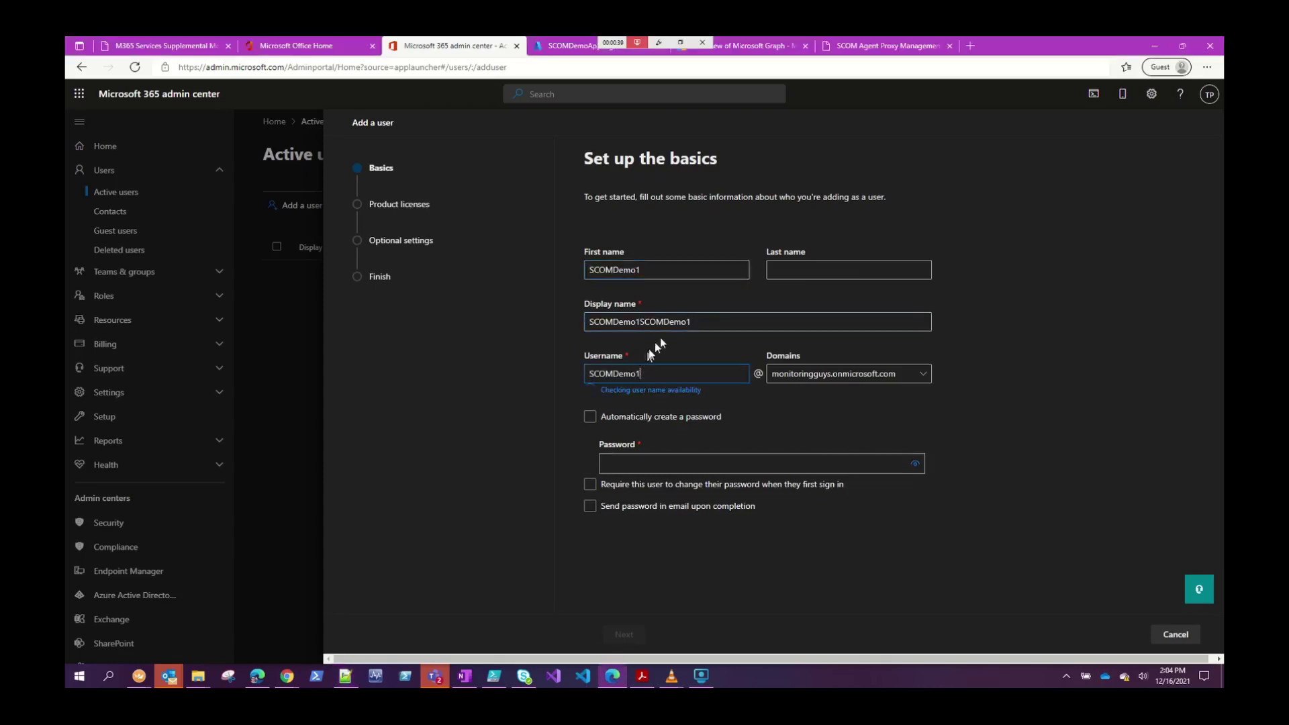
drag(713, 327, 547, 324)
key(ctrl+v)
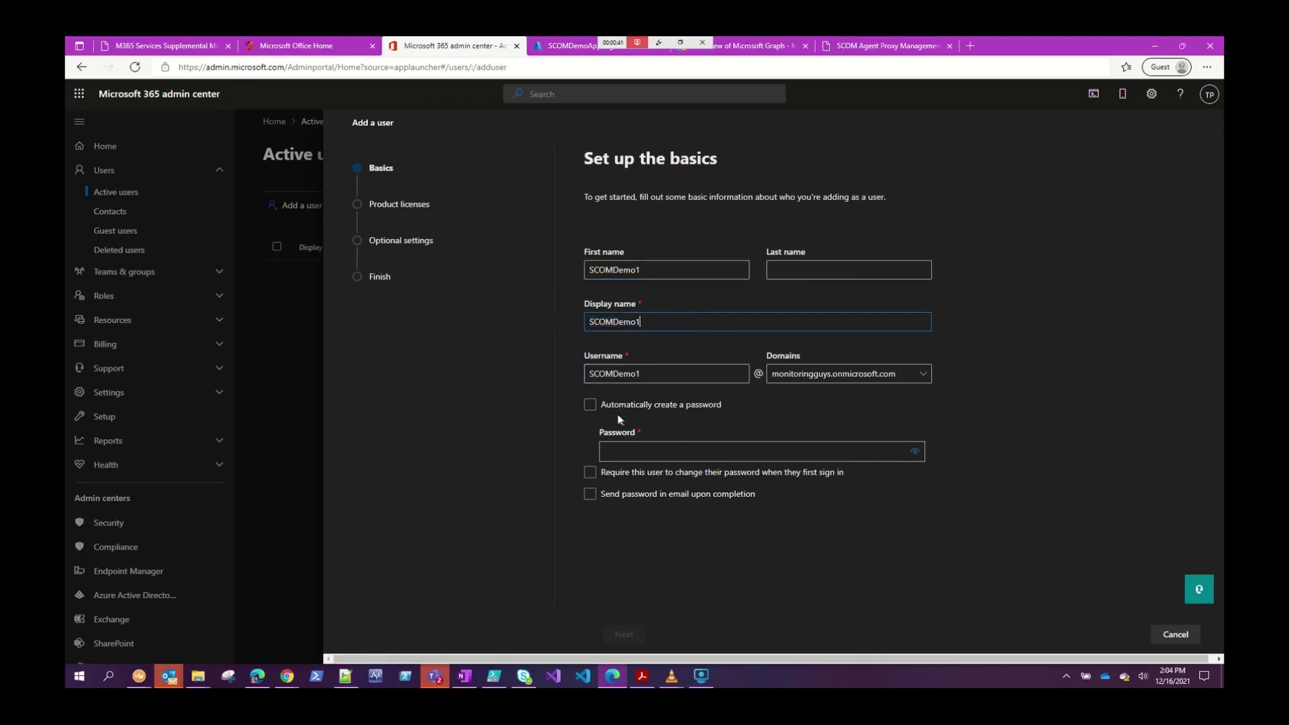
Enter a strong password for the new user and continue to licences.
click(614, 409)
click(638, 451)
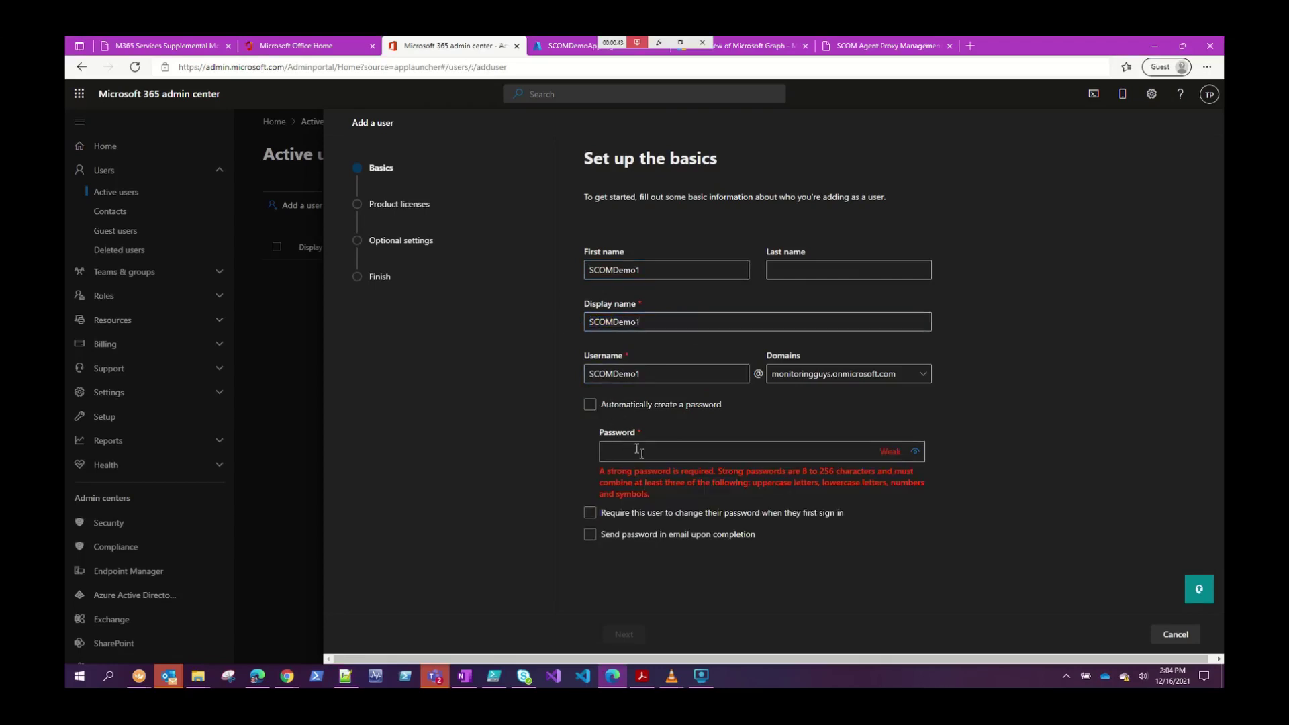
key(alt+Tab)
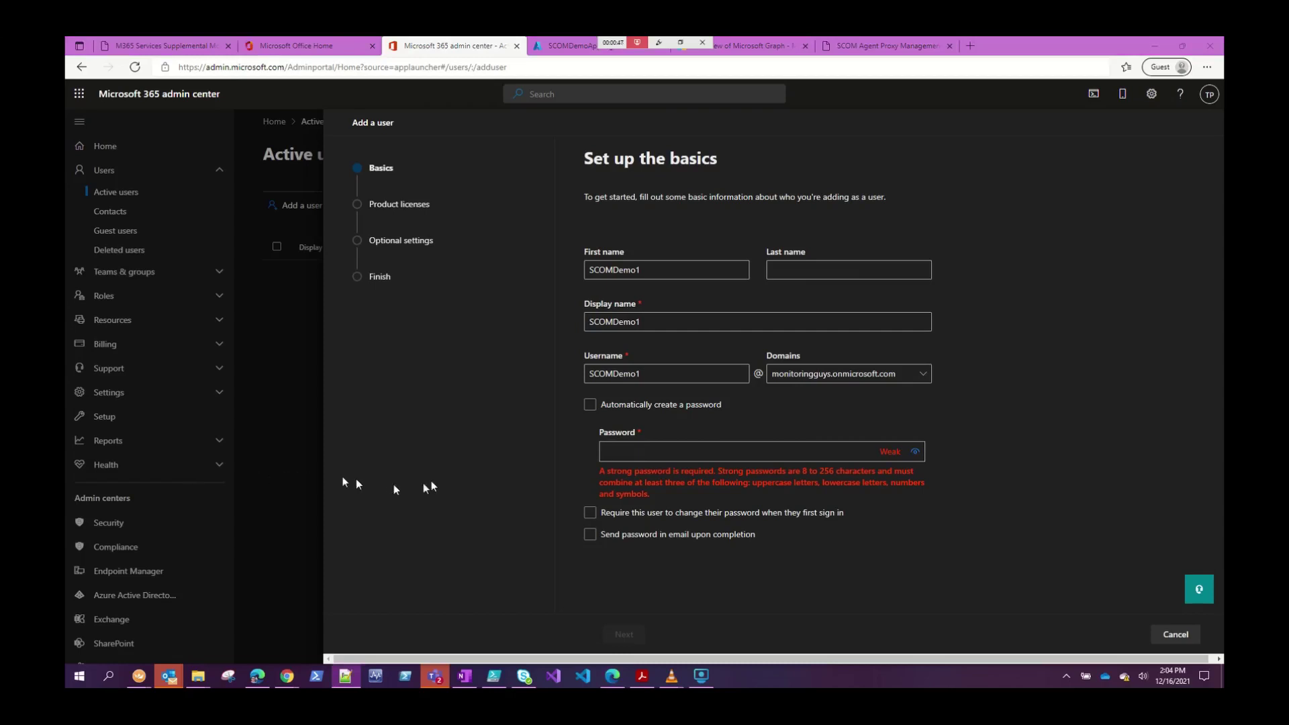
key(alt+Tab)
key(ctrl+v)
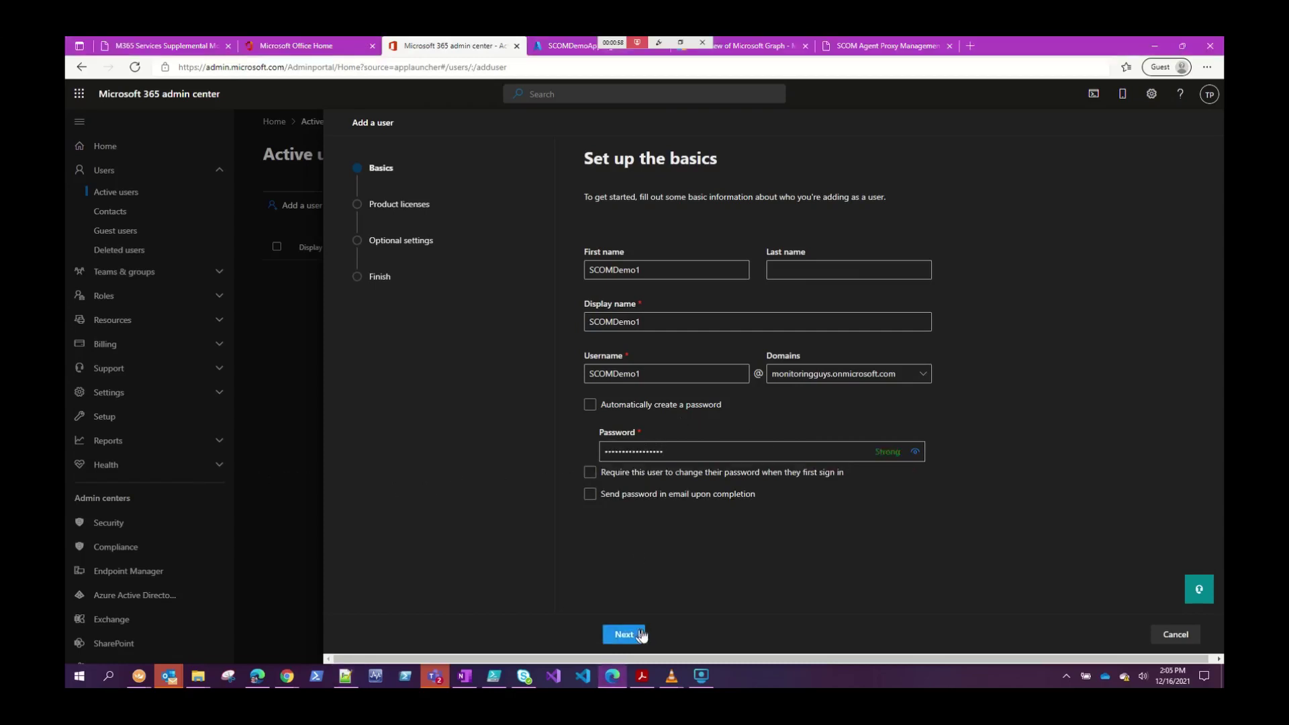
click(625, 634)
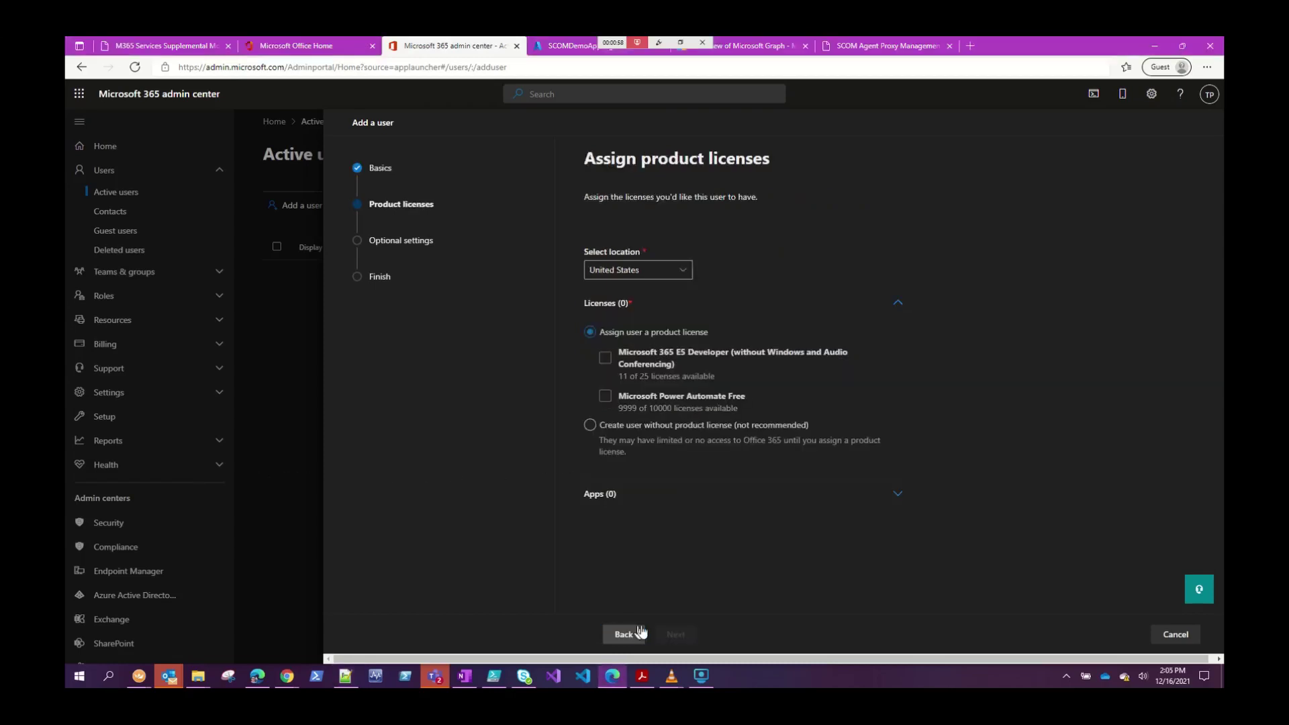
Assign the Microsoft 365 E5 Developer licence and clear all of its included apps.
click(605, 360)
click(609, 494)
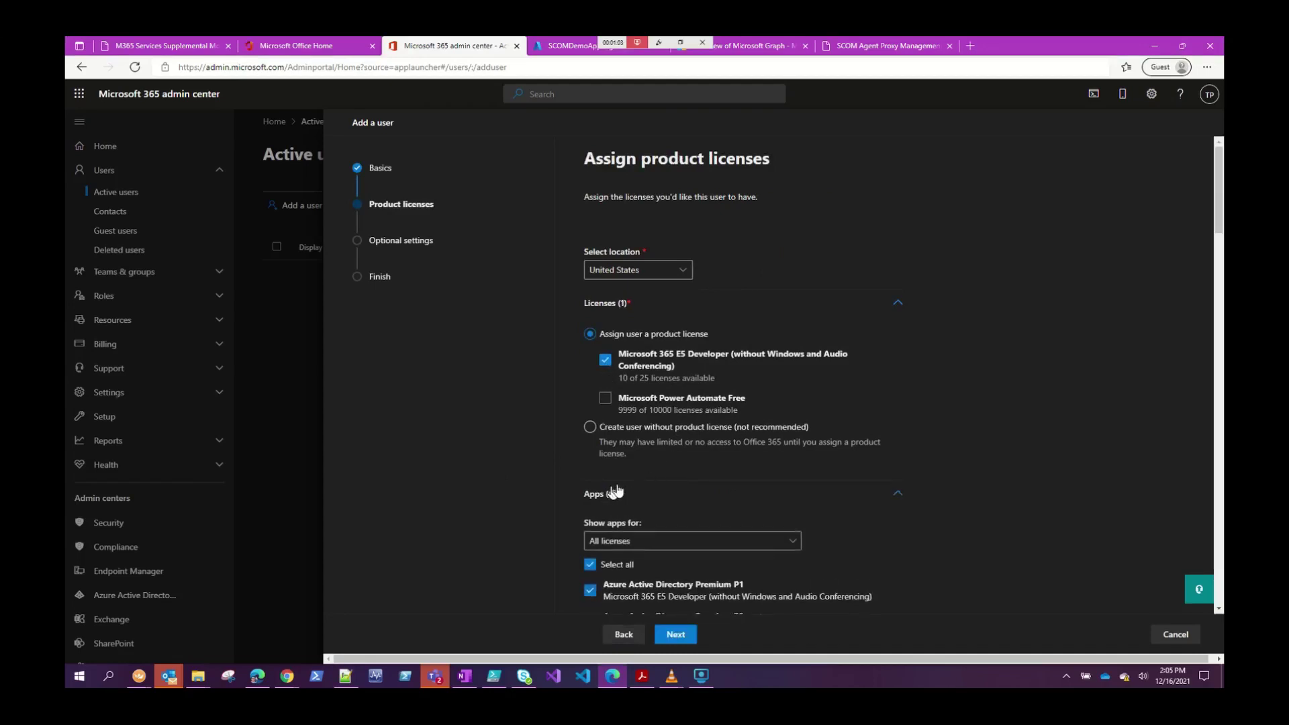
scroll(617, 477, down, 2)
scroll(621, 466, down, 2)
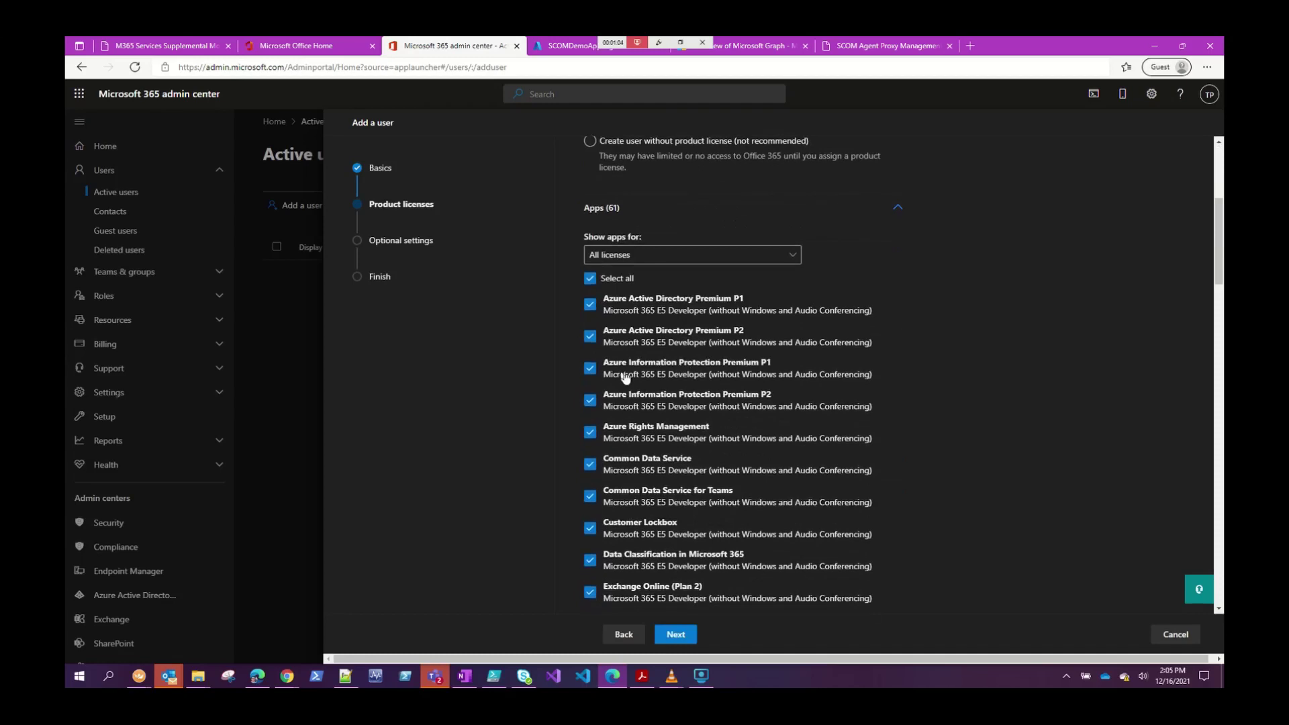
click(591, 280)
click(716, 348)
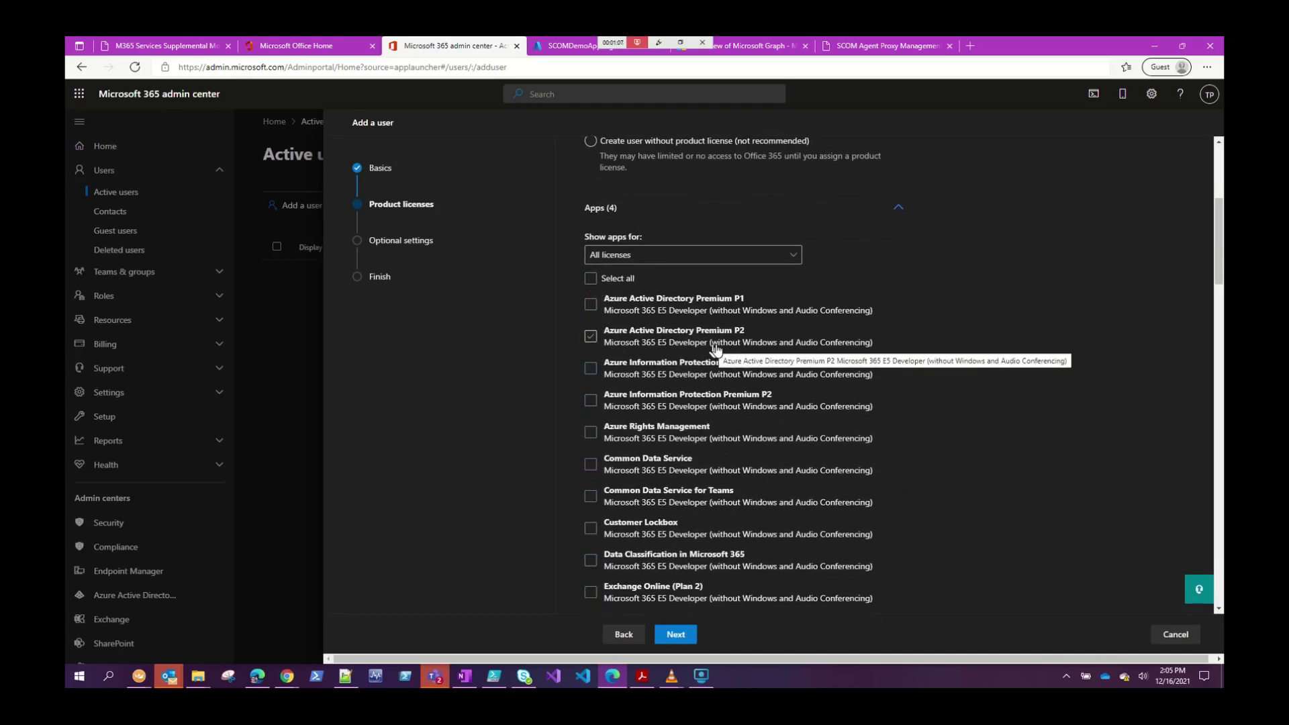
click(714, 350)
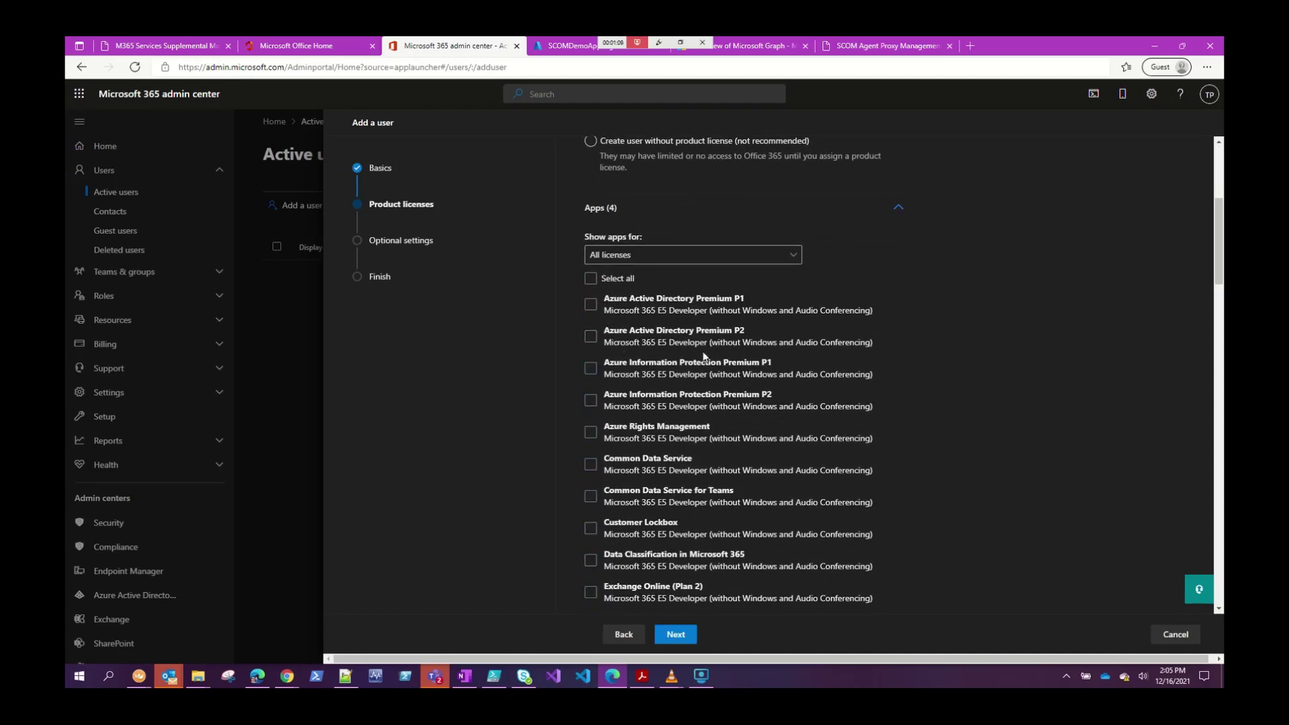
click(686, 380)
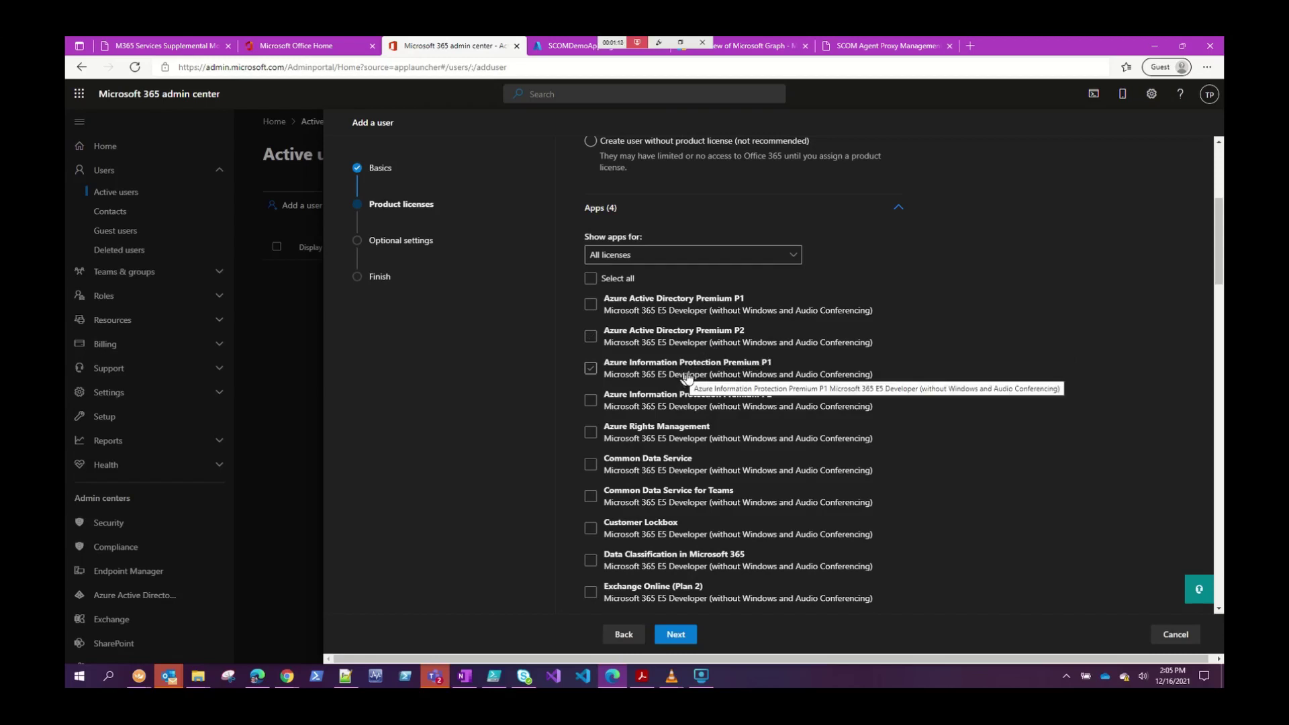
click(679, 378)
scroll(680, 378, down, 3)
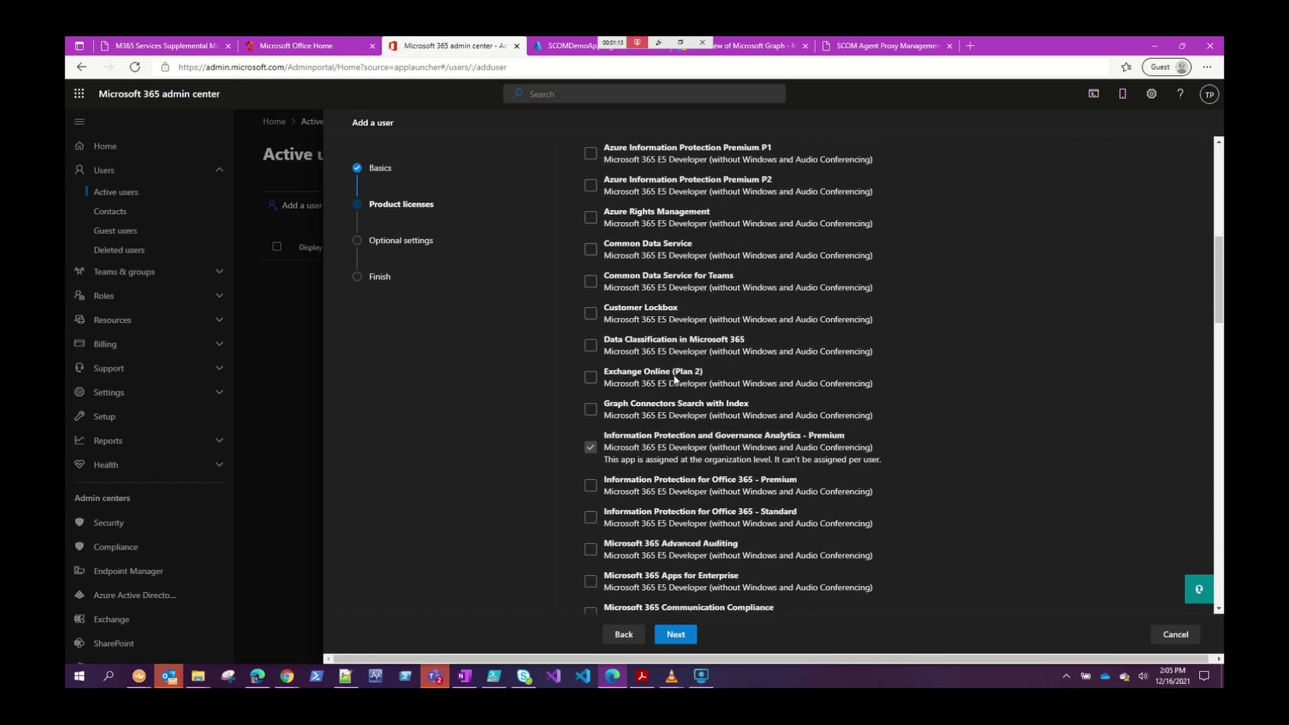
click(677, 379)
click(677, 378)
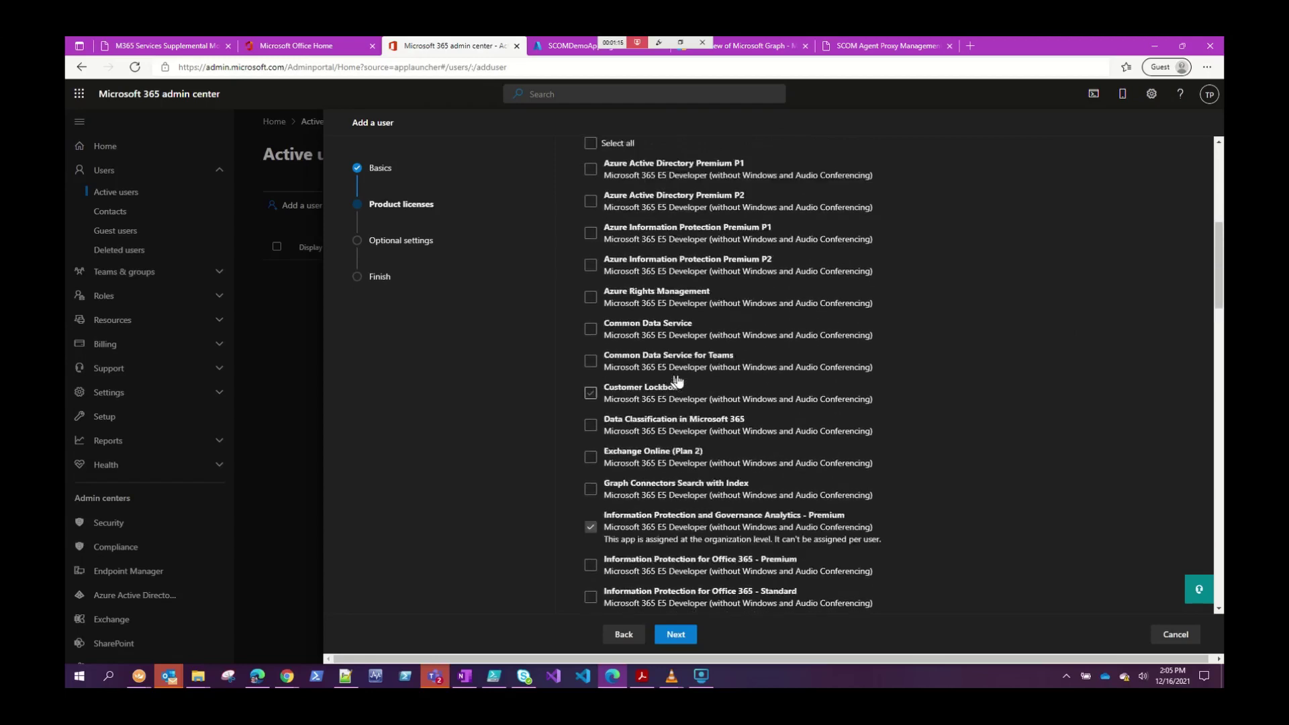
scroll(677, 380, down, 5)
click(677, 381)
click(676, 380)
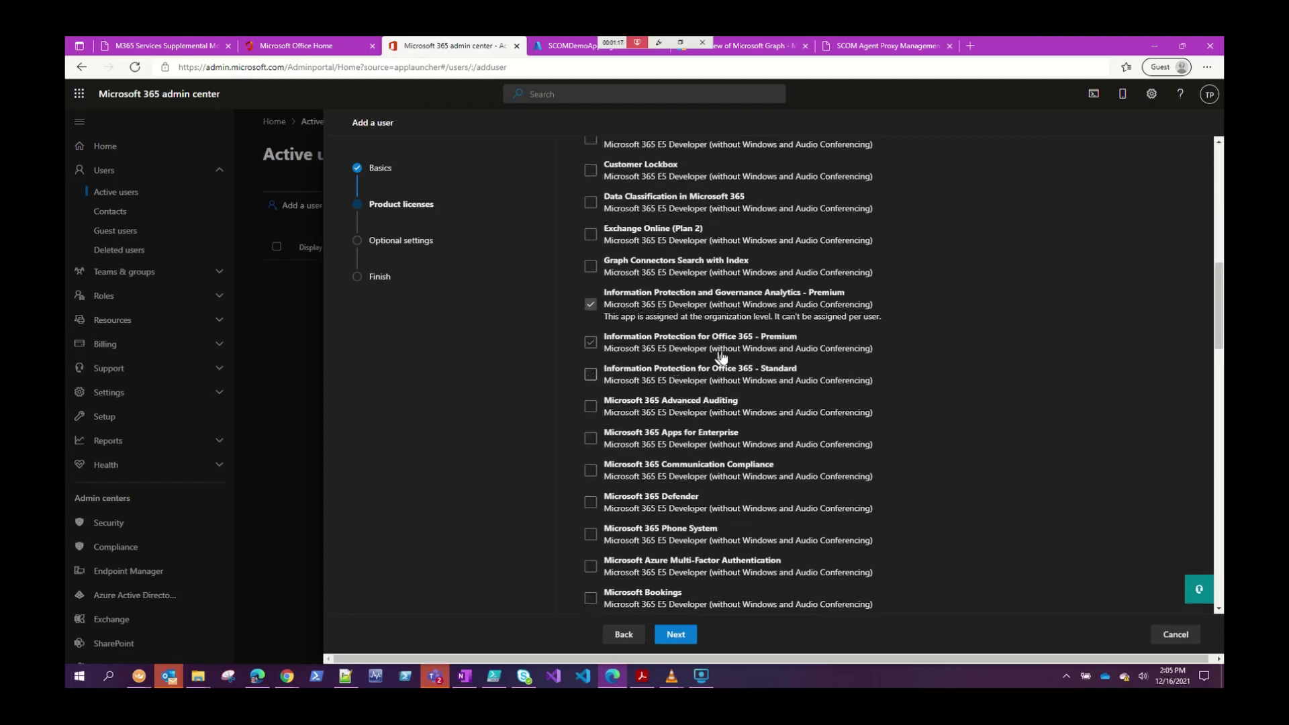
Enable Exchange Online (Plan 2), Microsoft Teams and SharePoint (Plan 2), then continue.
click(591, 235)
scroll(622, 409, down, 7)
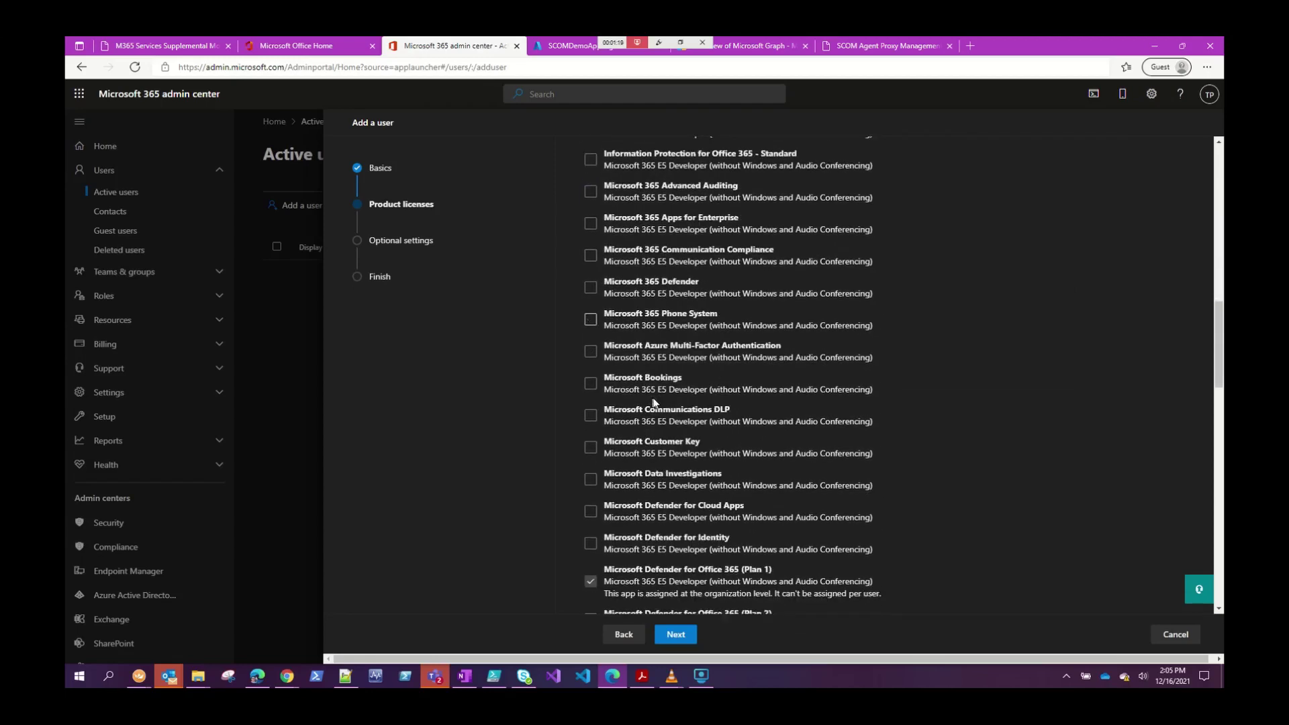
scroll(654, 401, down, 3)
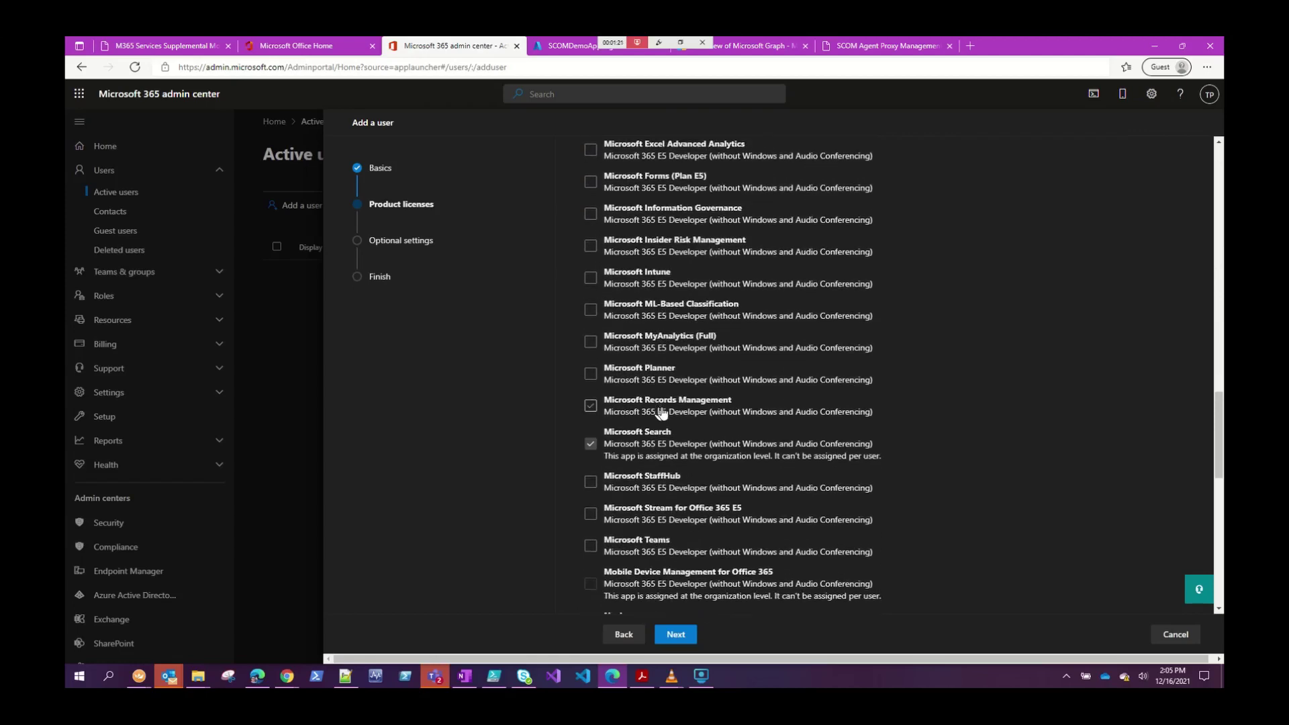
scroll(662, 411, down, 2)
click(591, 403)
scroll(675, 405, down, 5)
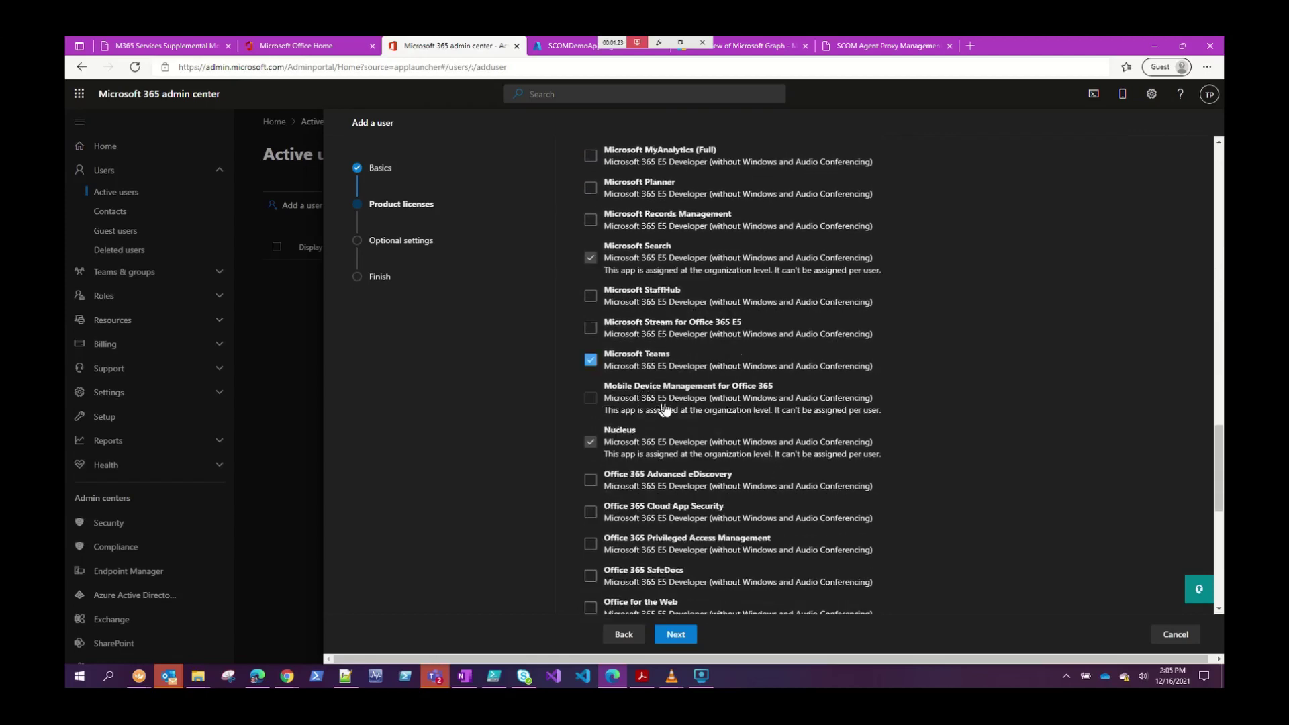
scroll(685, 406, down, 2)
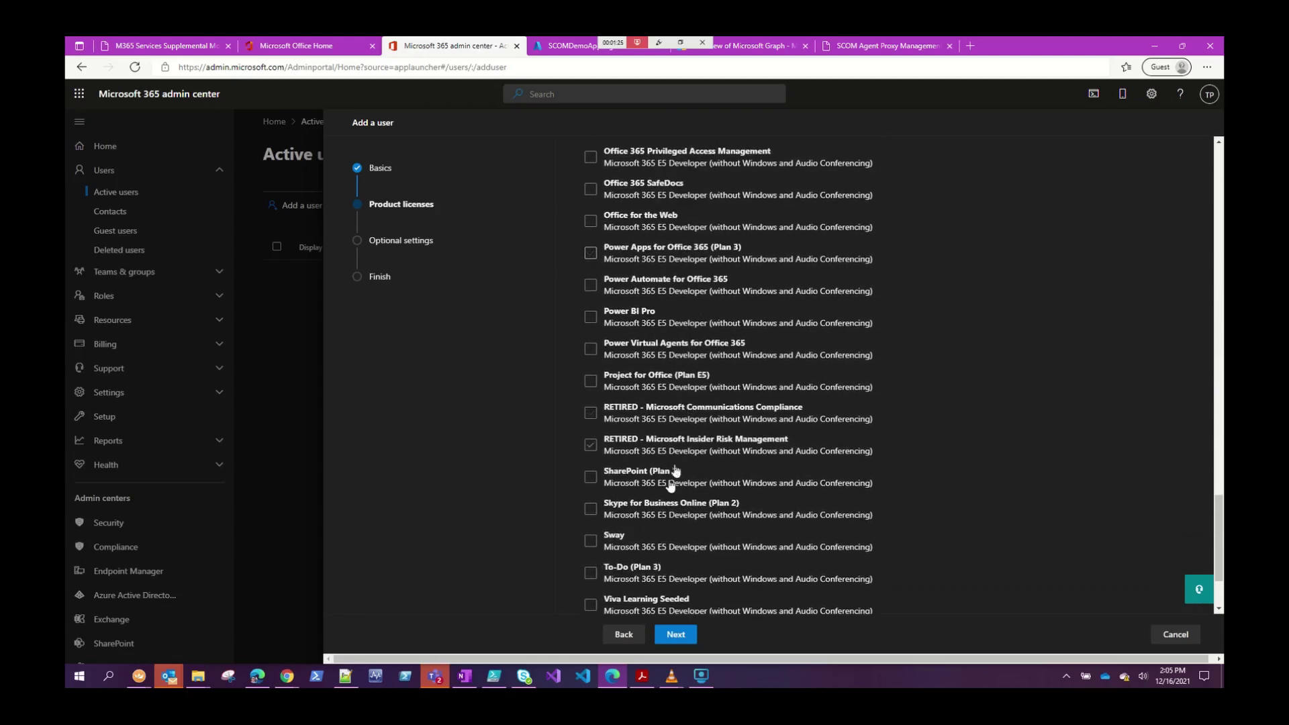
click(591, 477)
scroll(655, 476, up, 5)
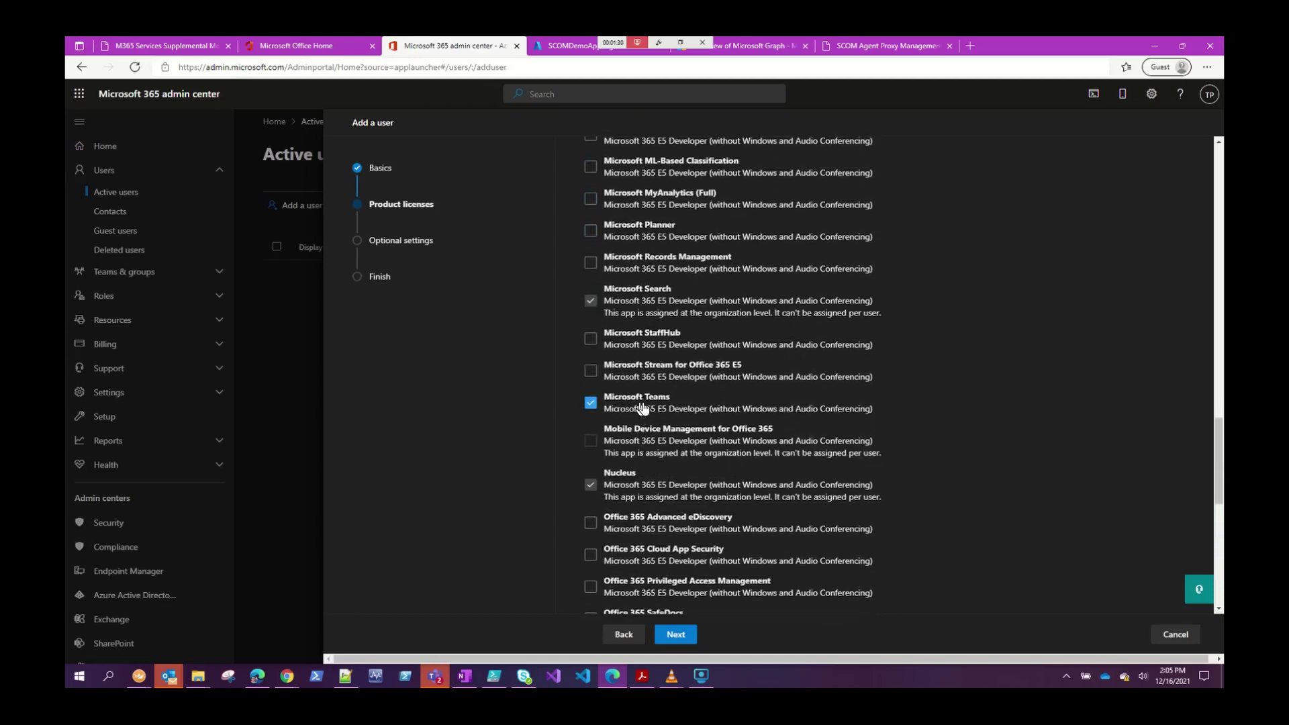
scroll(646, 413, up, 8)
scroll(643, 406, up, 3)
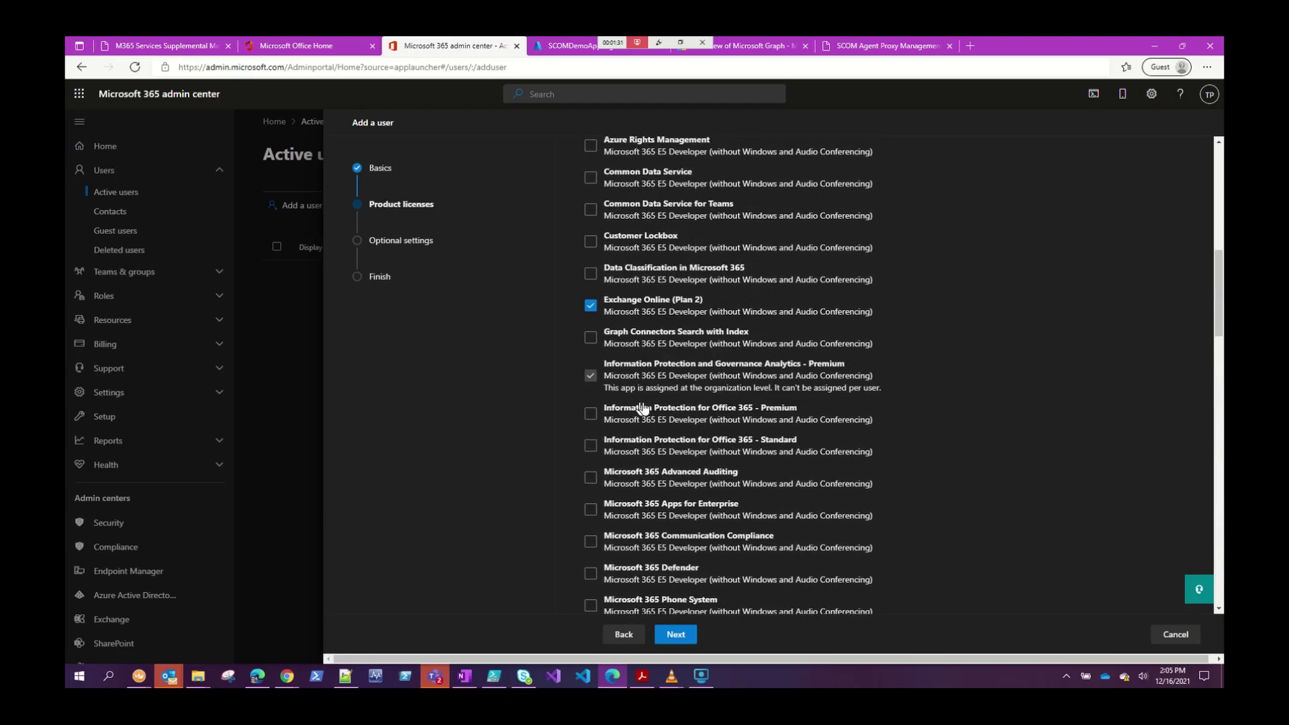
click(646, 312)
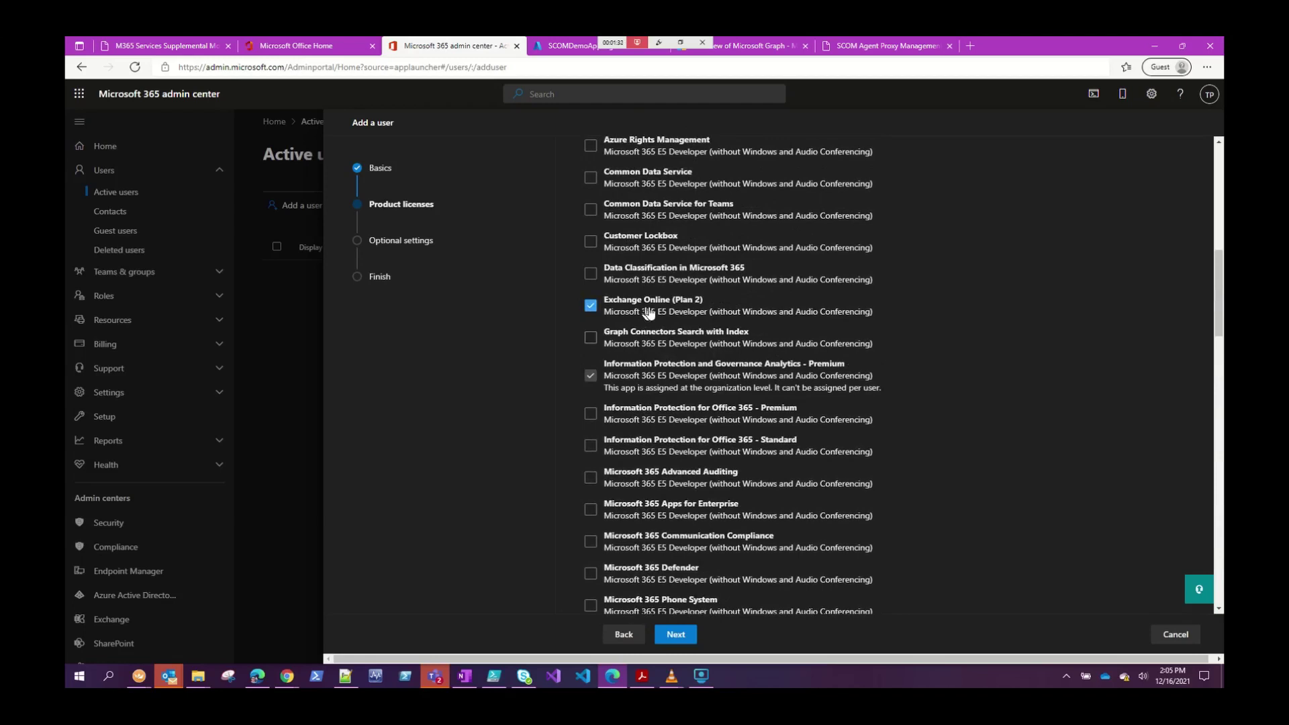
click(676, 635)
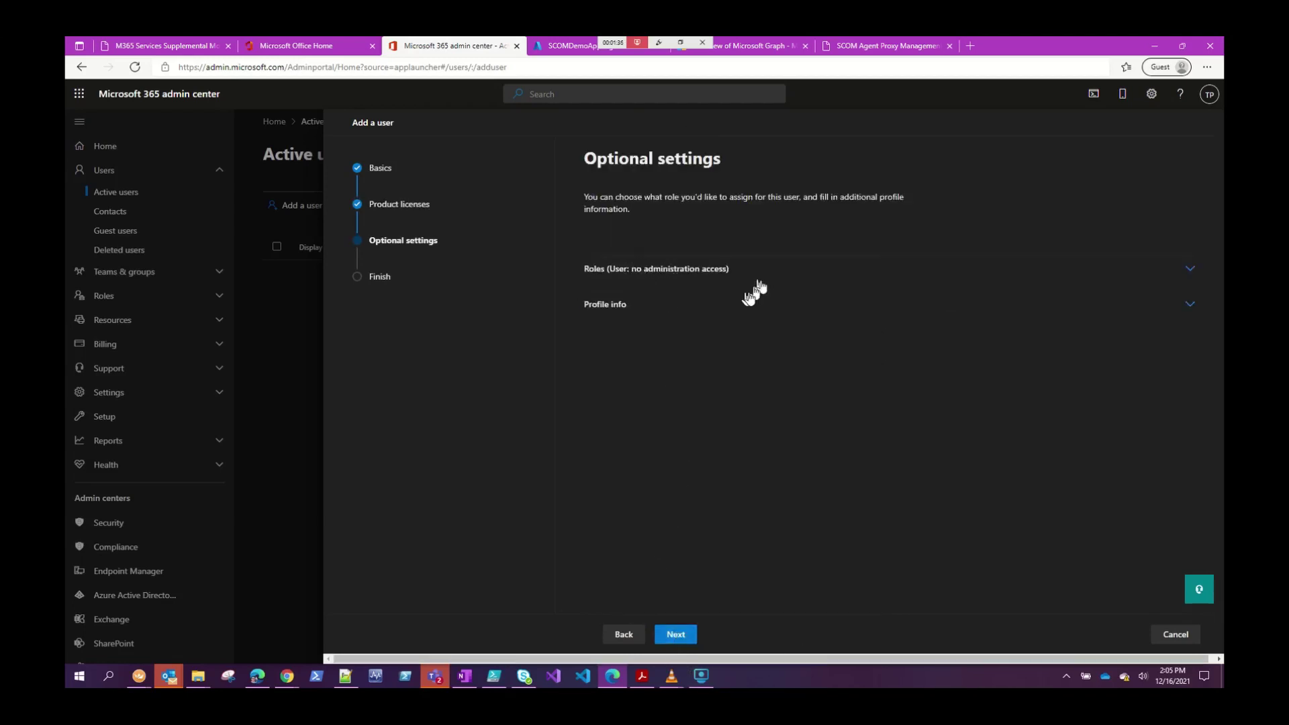
Skip optional settings, finish creating SCOMDemo1 and close back to Active users.
click(678, 635)
click(715, 634)
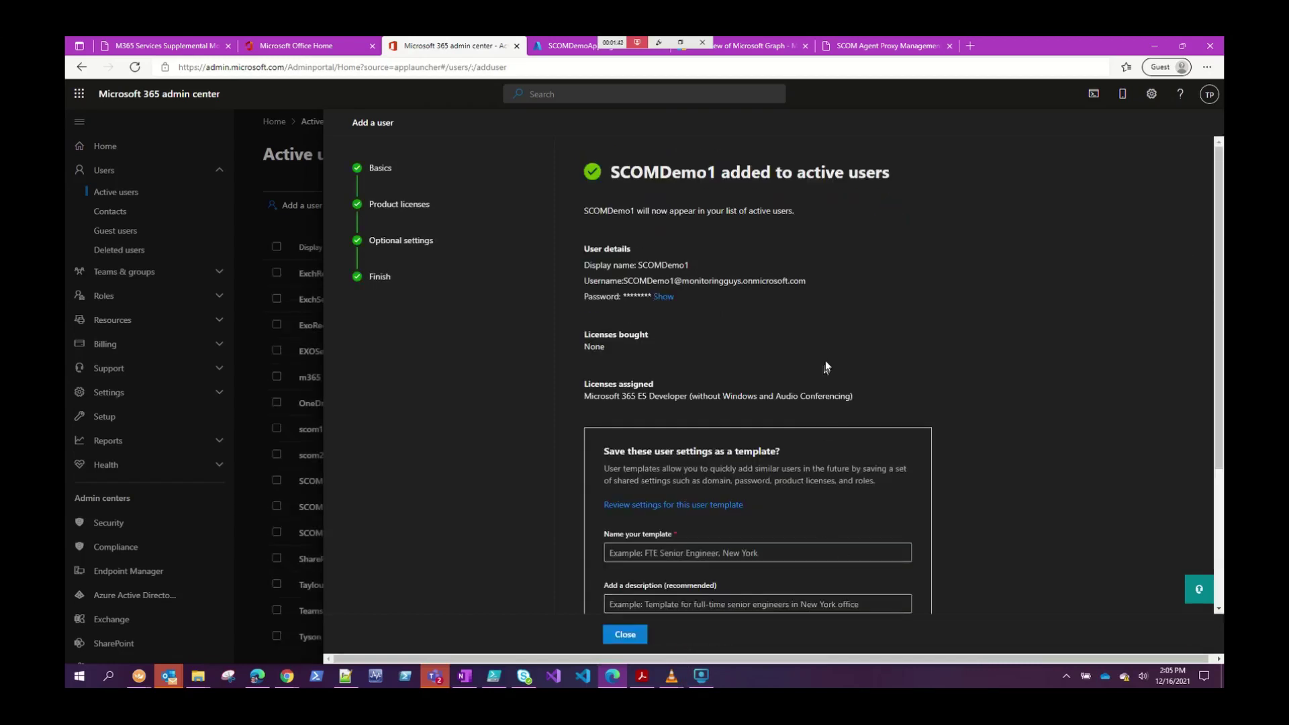
click(625, 635)
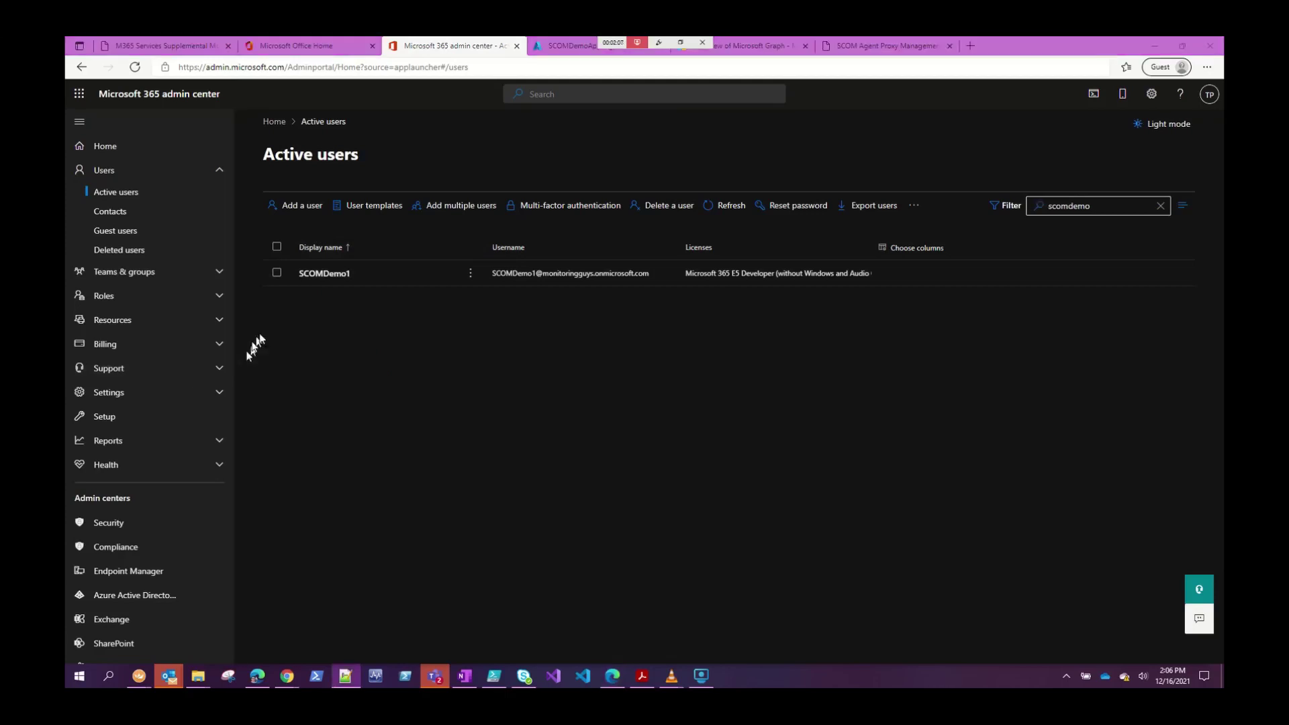
Start a new user and enter the chat partner's first name, username and password.
click(289, 207)
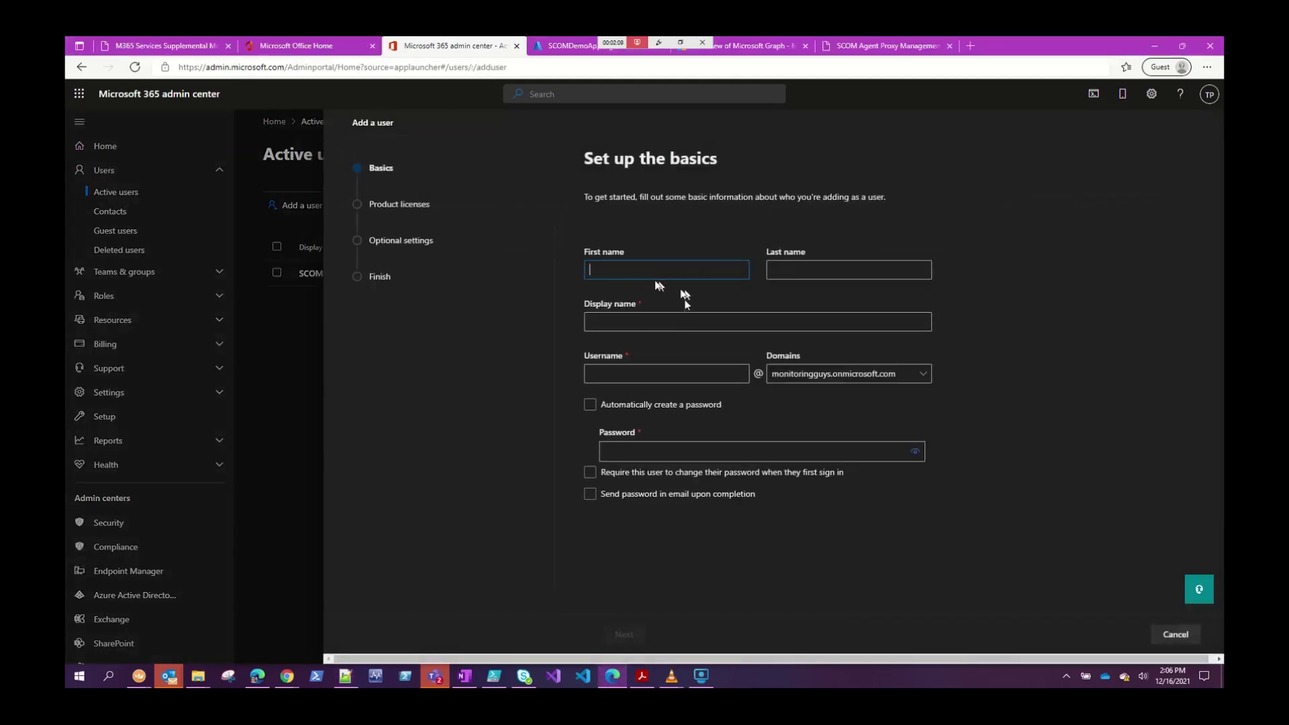
text(SCOMDemoChatPartner1)
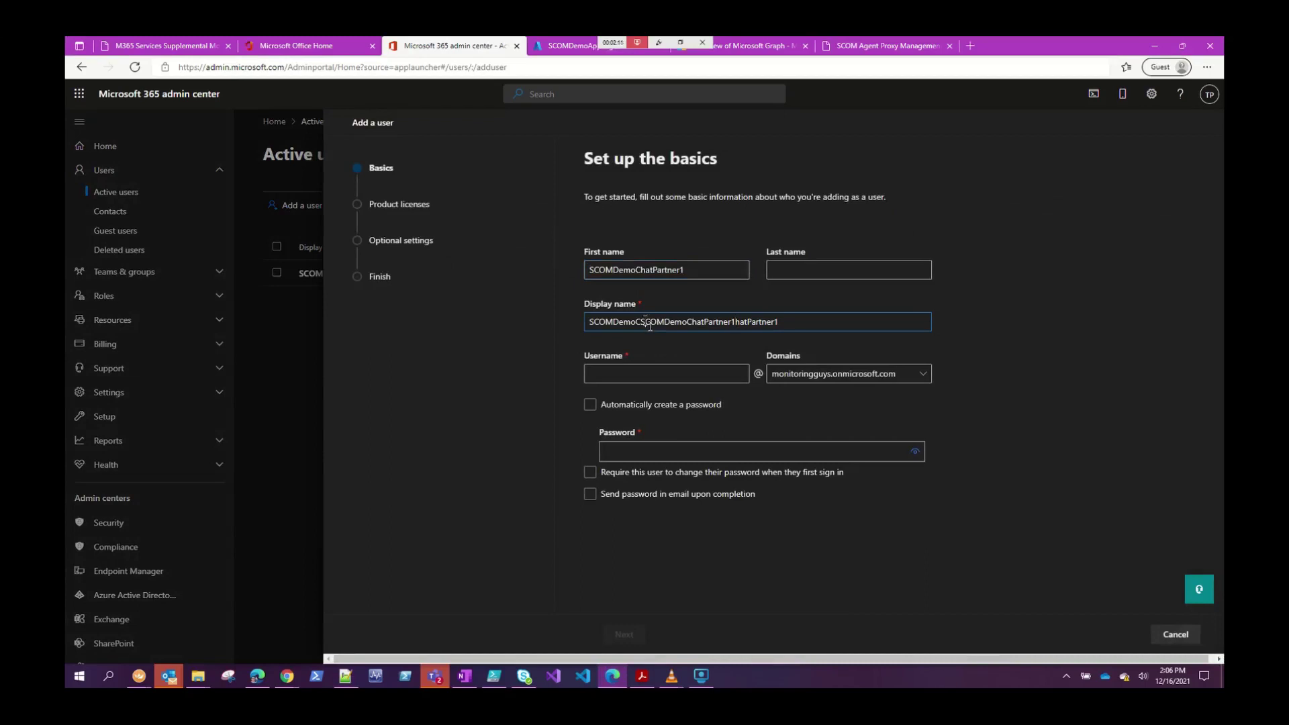
click(639, 373)
text(SCOMDemoChatPartner1)
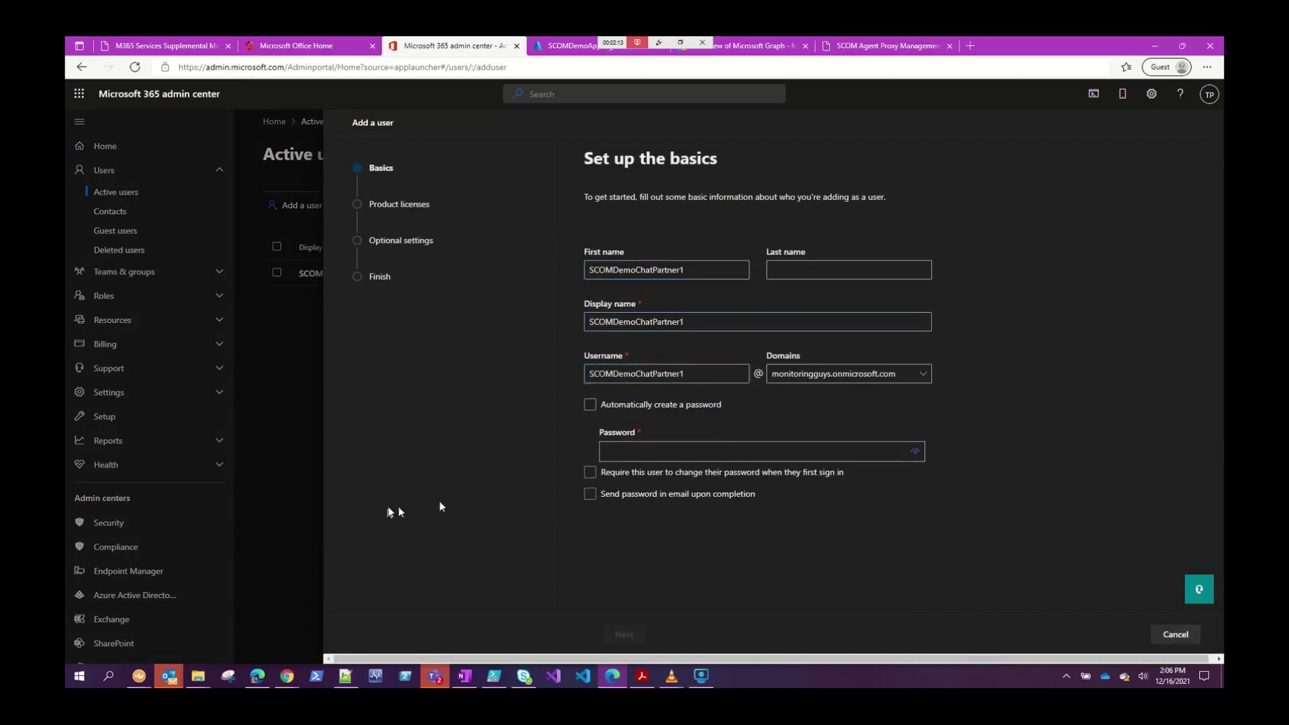
click(640, 449)
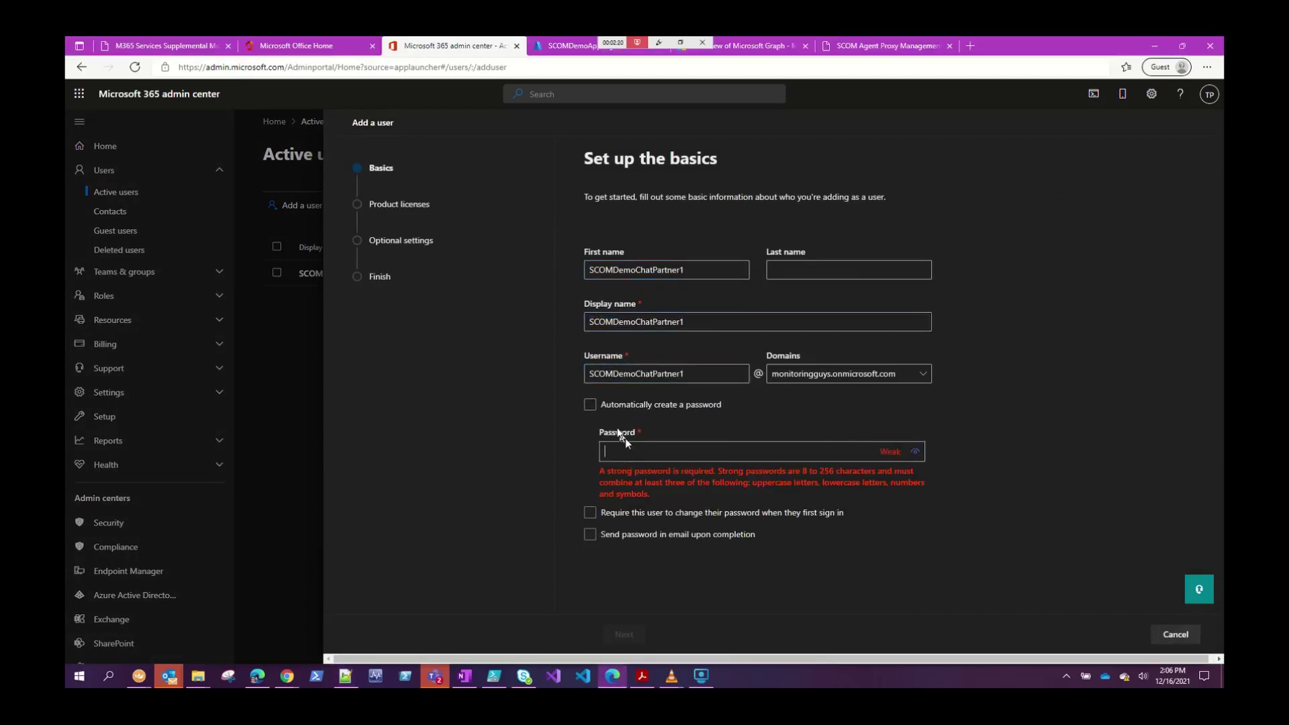
key(ctrl+v)
click(625, 634)
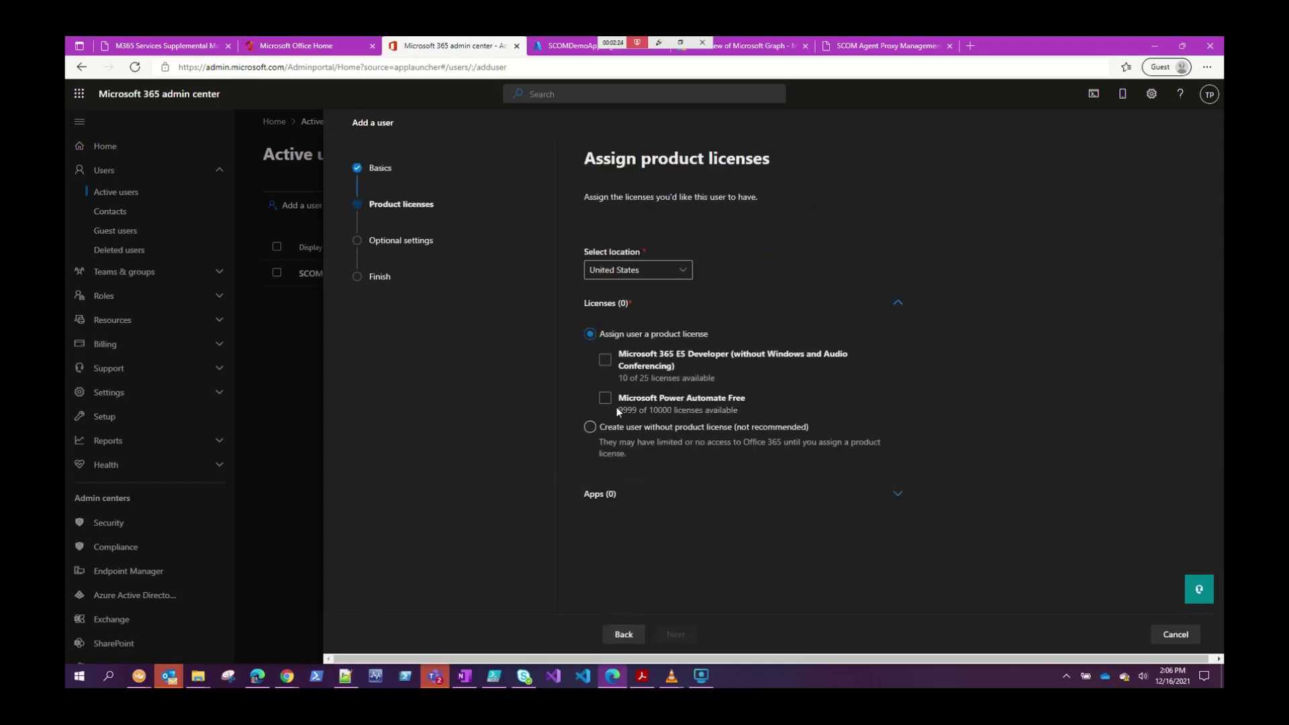
Assign the Microsoft 365 E5 Developer license with Microsoft Teams as the only selected app.
click(605, 361)
click(605, 361)
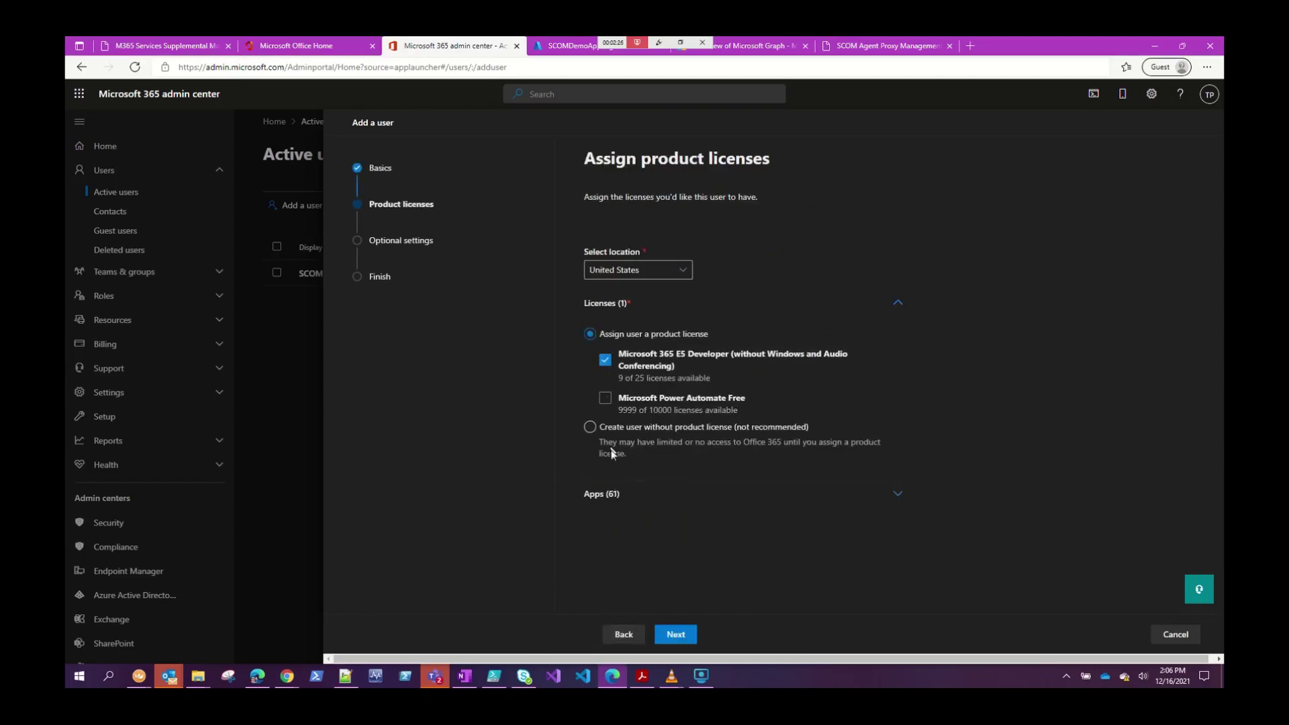
click(619, 496)
scroll(679, 477, down, 2)
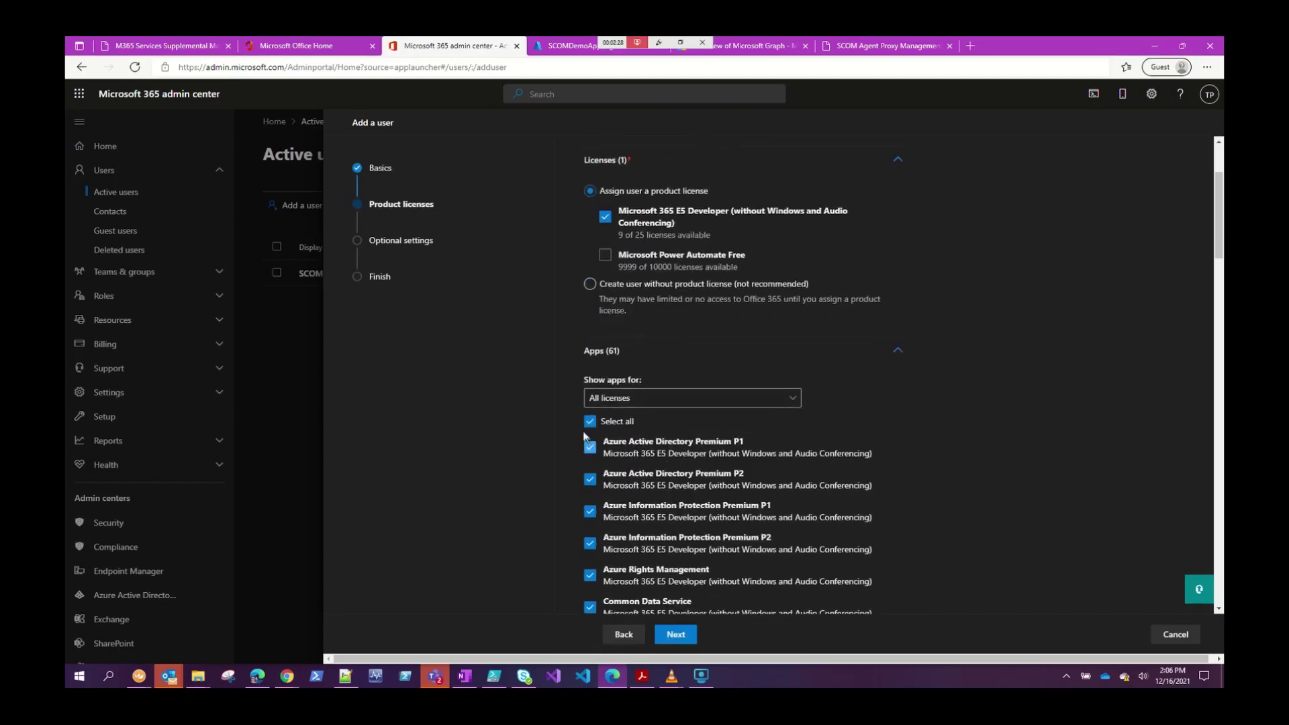
click(590, 423)
scroll(663, 418, down, 12)
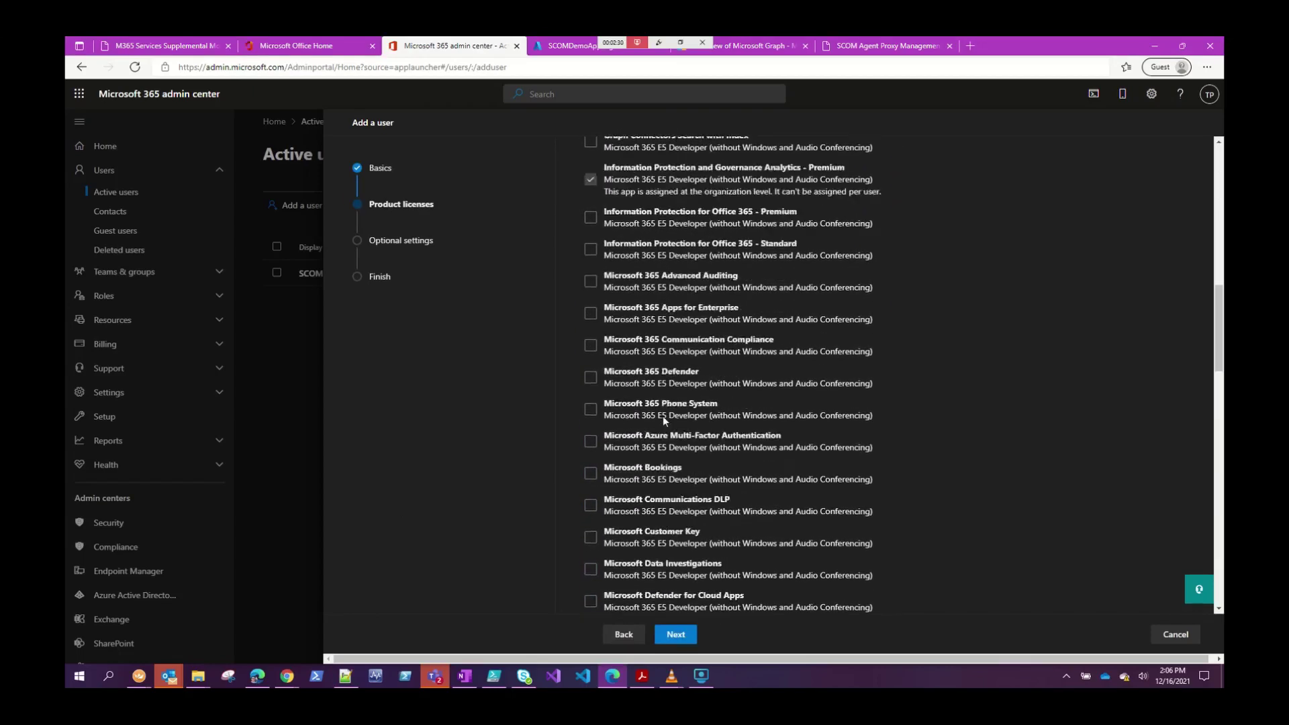
scroll(663, 416, down, 10)
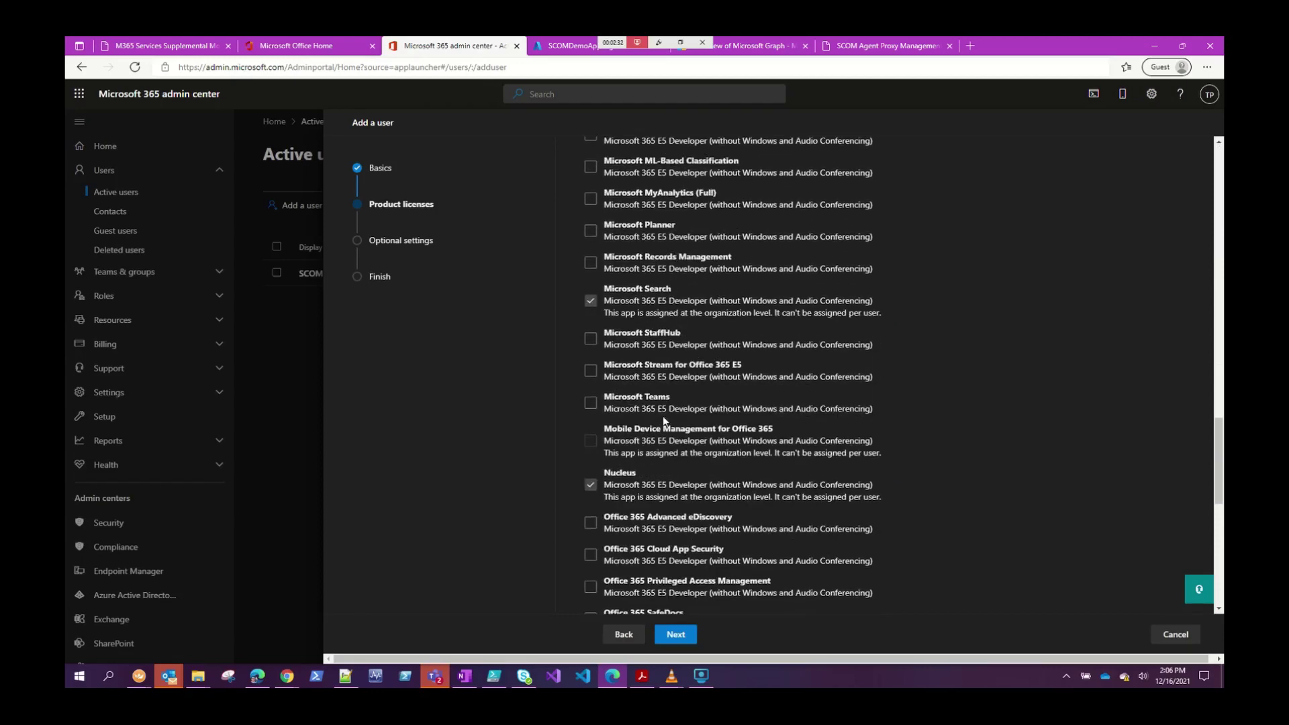
click(590, 331)
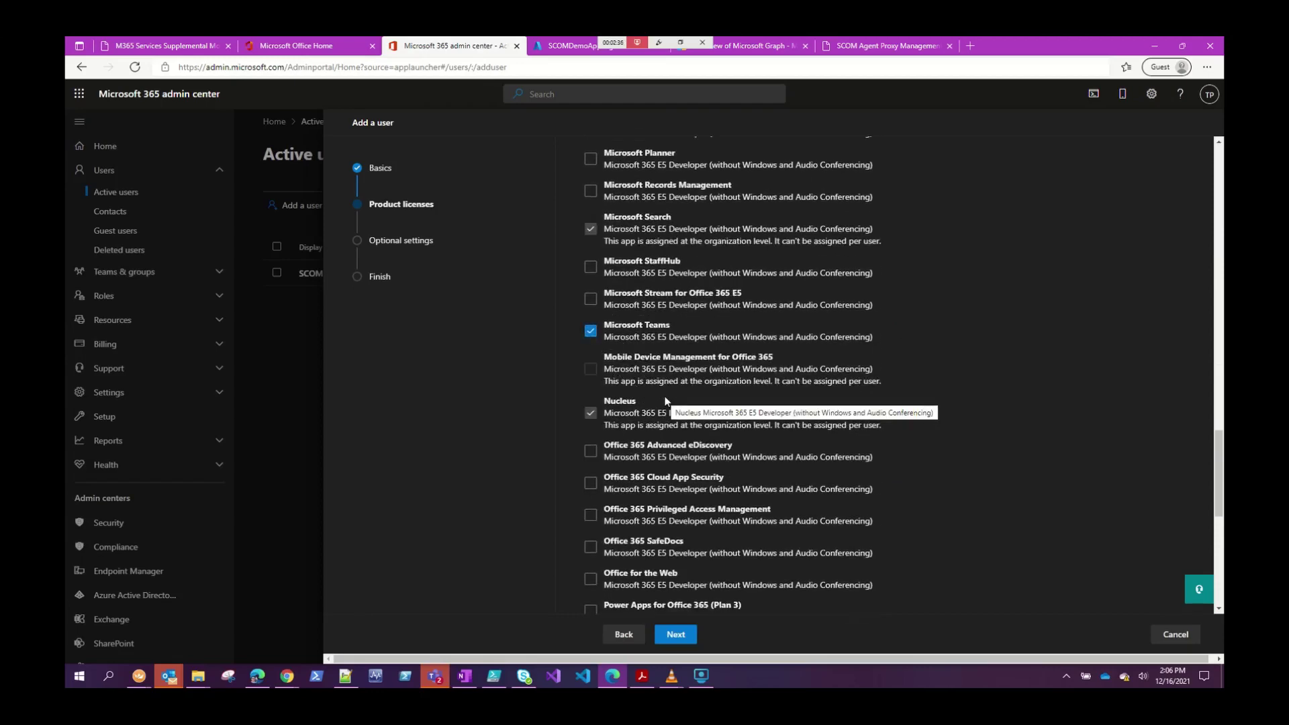
Finish creating the chat partner user and return to the active users list.
click(679, 635)
click(677, 635)
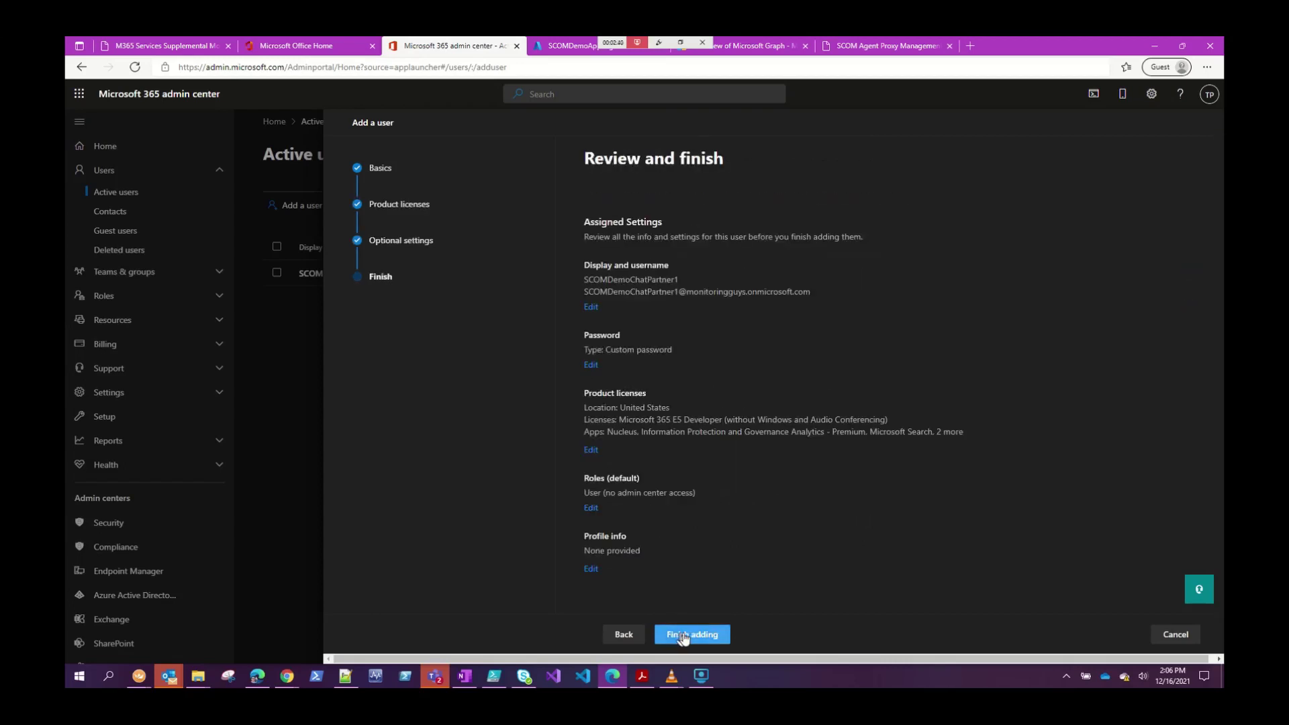
click(683, 637)
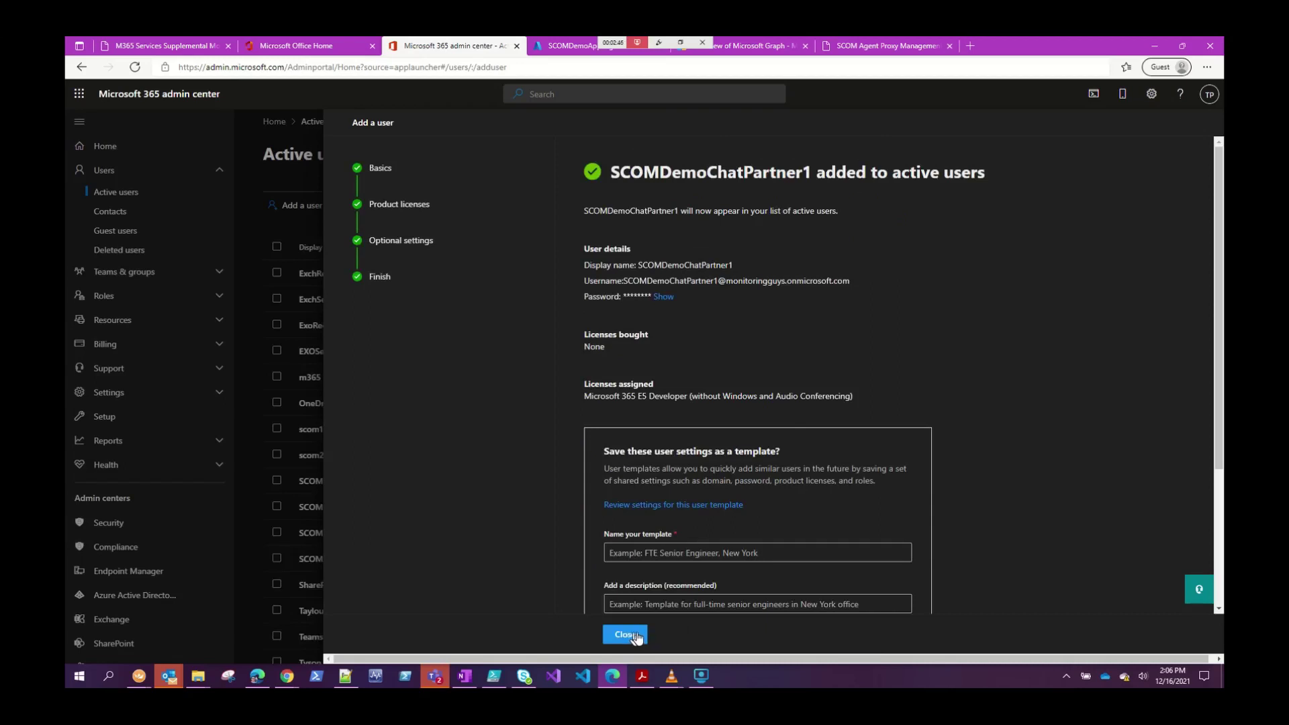
click(625, 635)
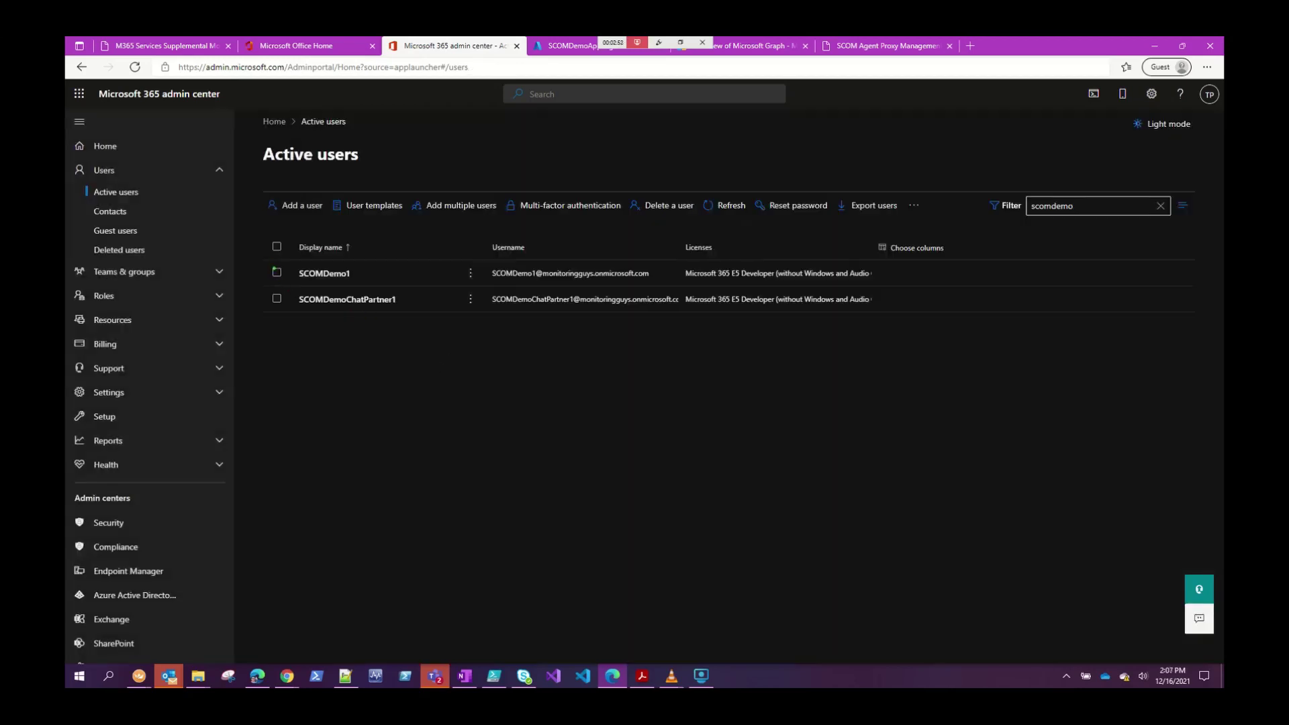
drag(273, 263, 429, 318)
scroll(162, 501, down, 1)
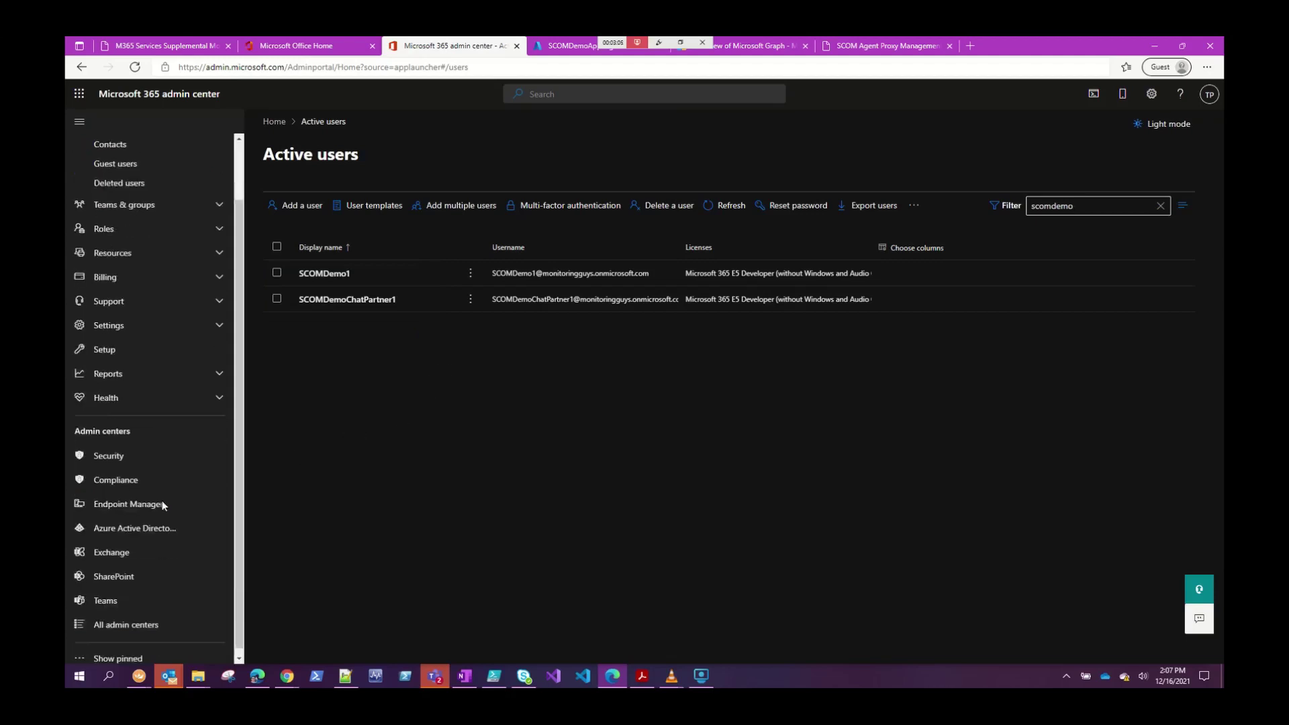
Open SharePoint admin center's Active sites and bring up the Create a site panel.
click(119, 572)
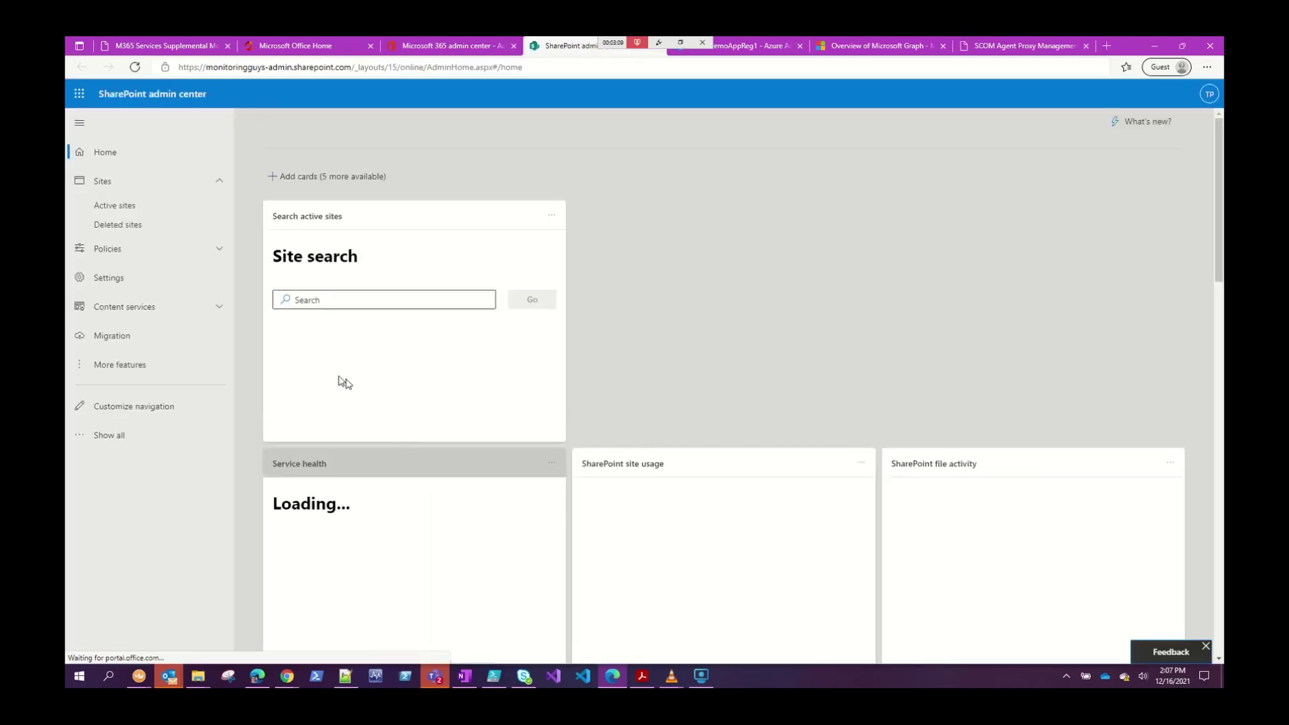
click(104, 208)
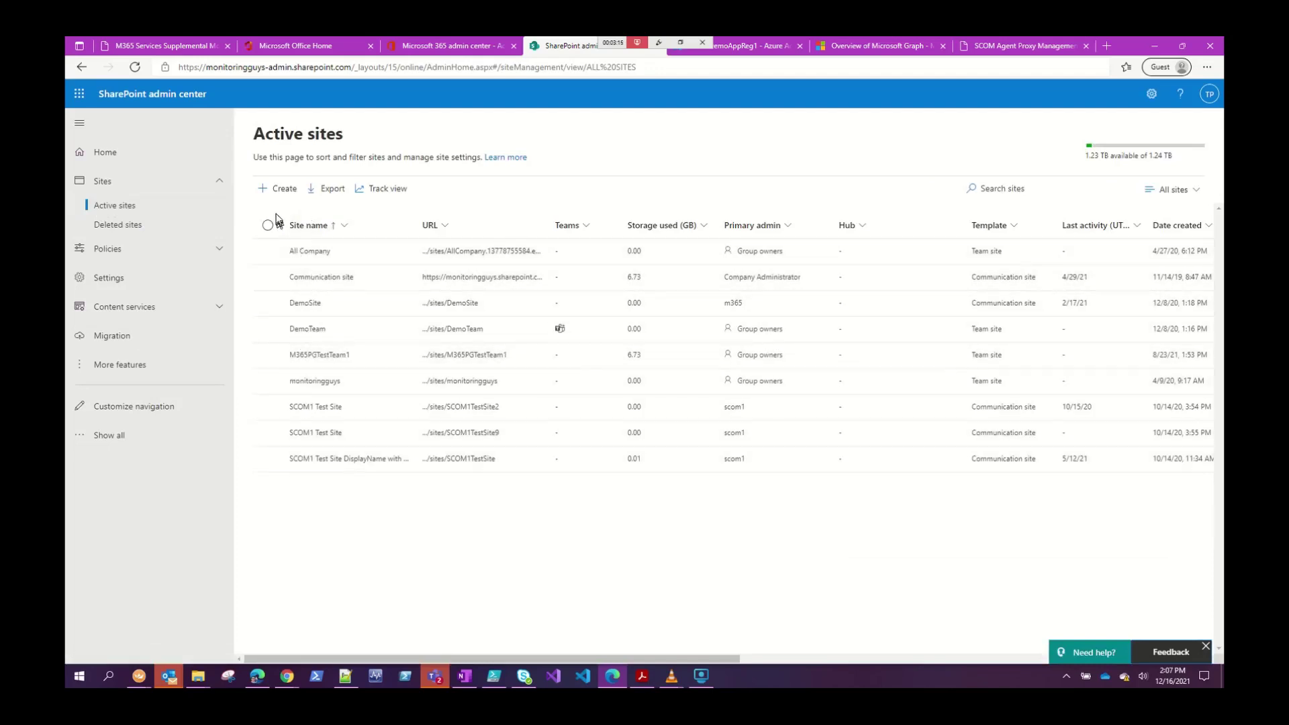
click(286, 191)
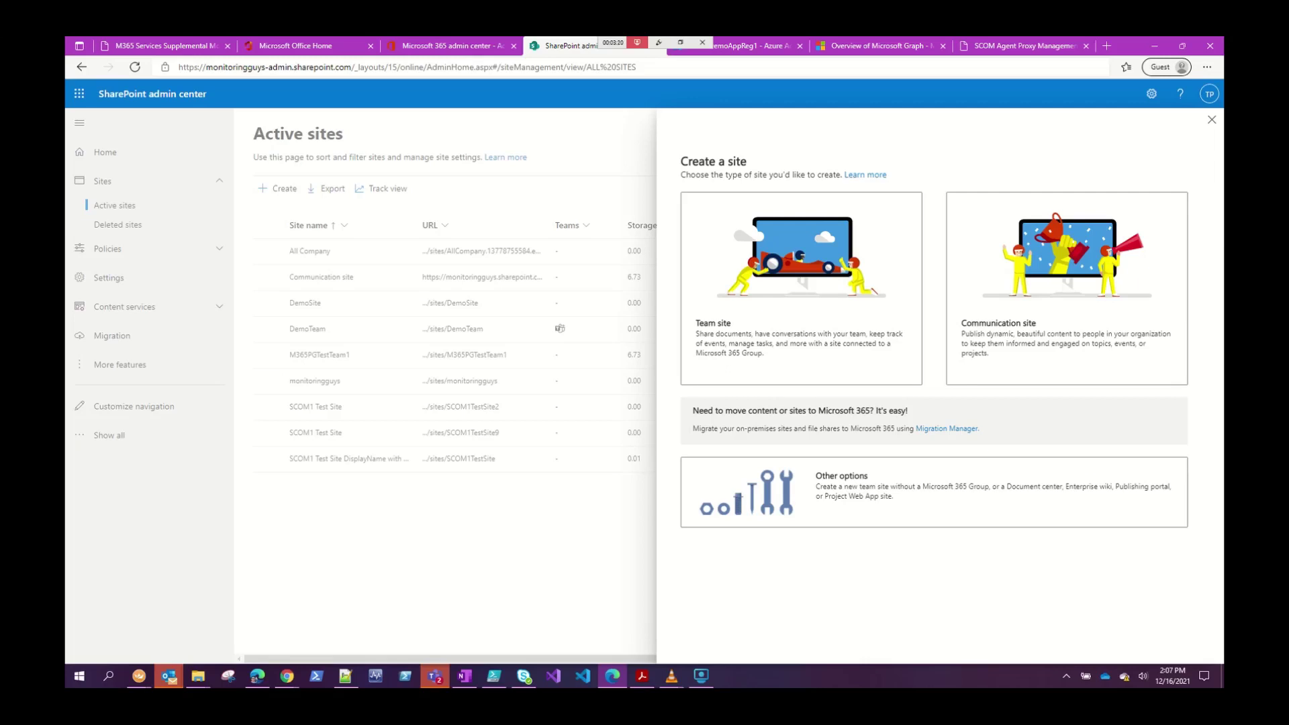
key(alt+Tab)
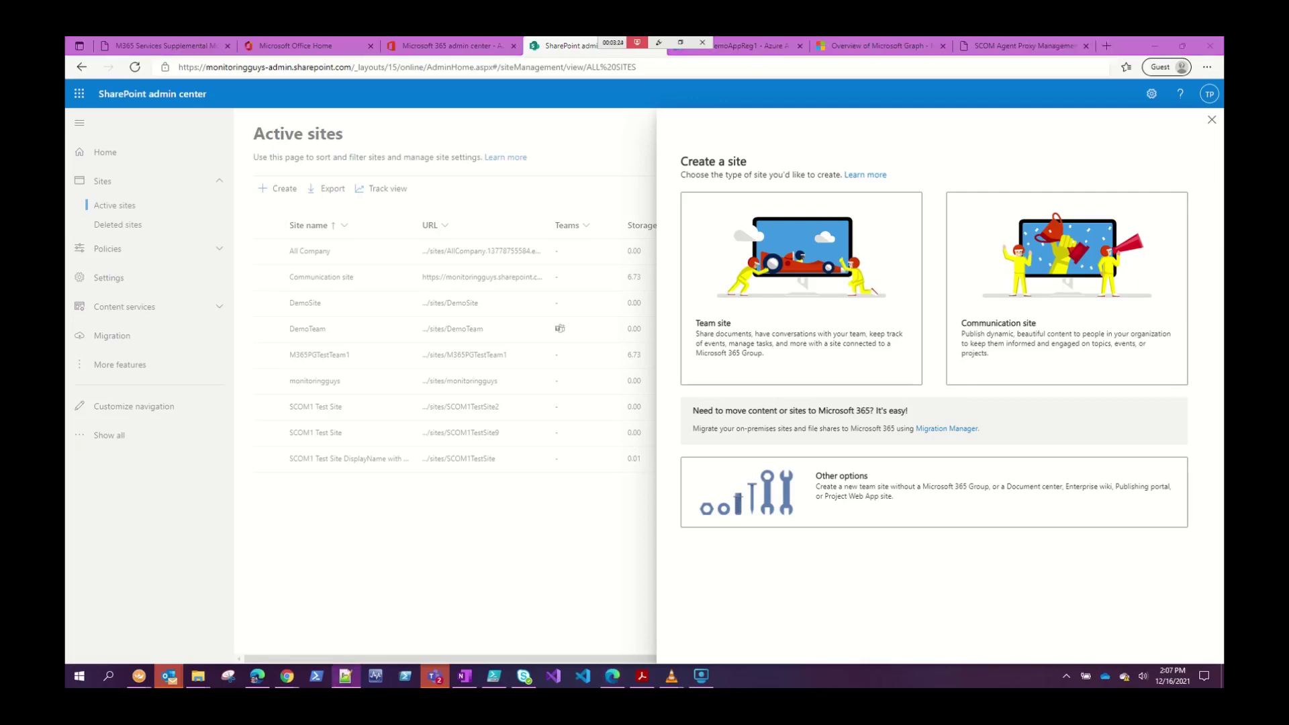
Choose a communication site named 'SCOM Demo Test Site1' and check its generated address.
click(1031, 339)
click(1000, 203)
text(SCOM Demo Test Site1)
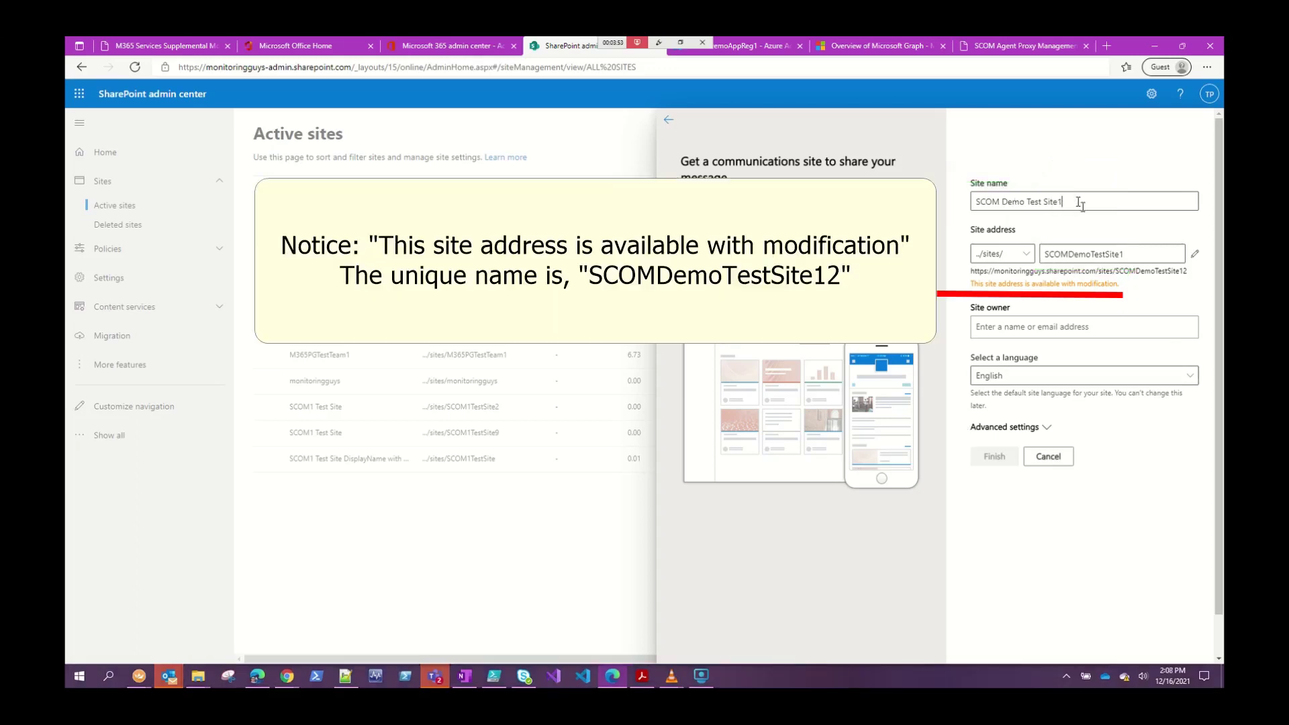
drag(1072, 202, 981, 208)
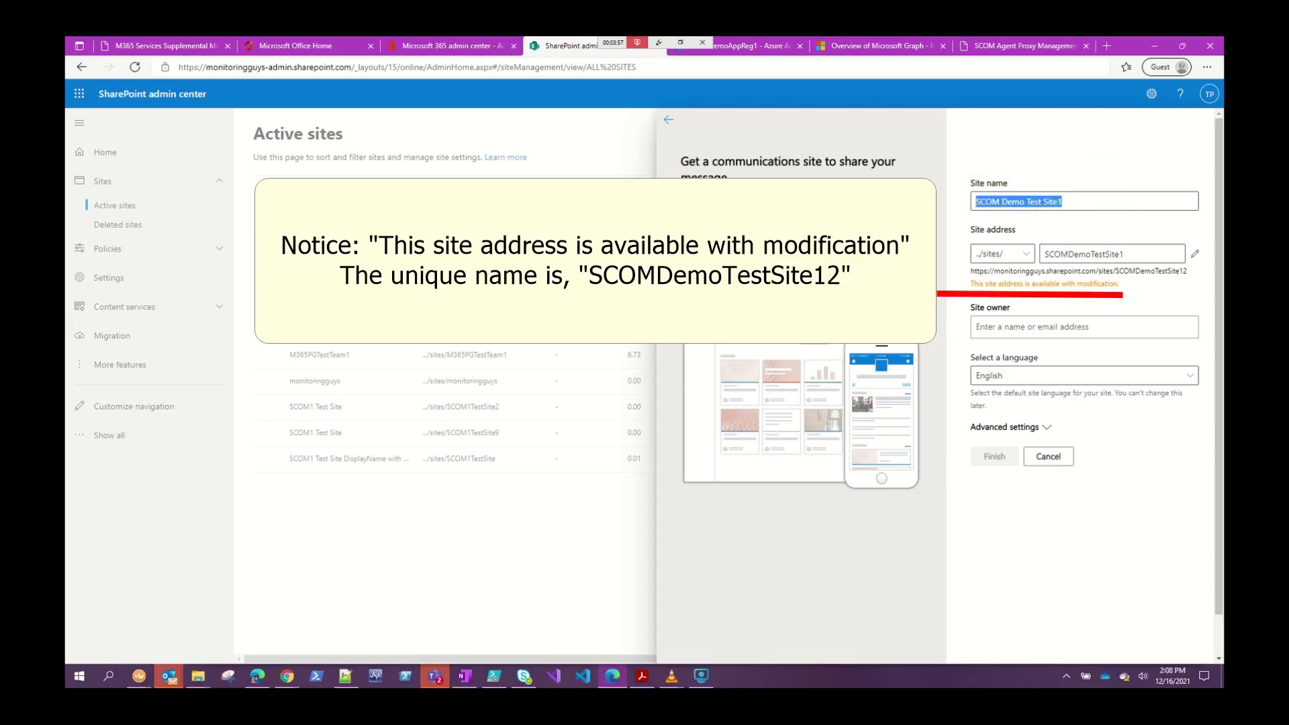
double_click(1090, 254)
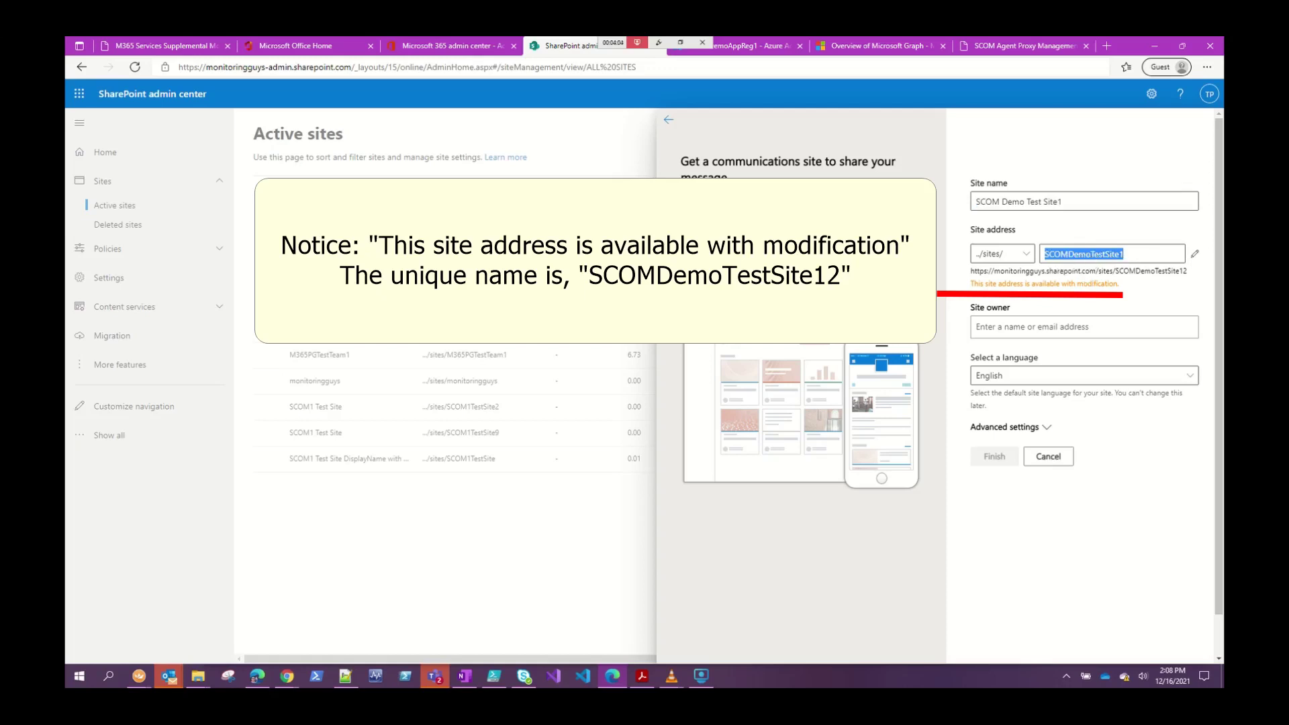
Set the first demo user as site owner and create the site.
key(alt+Tab)
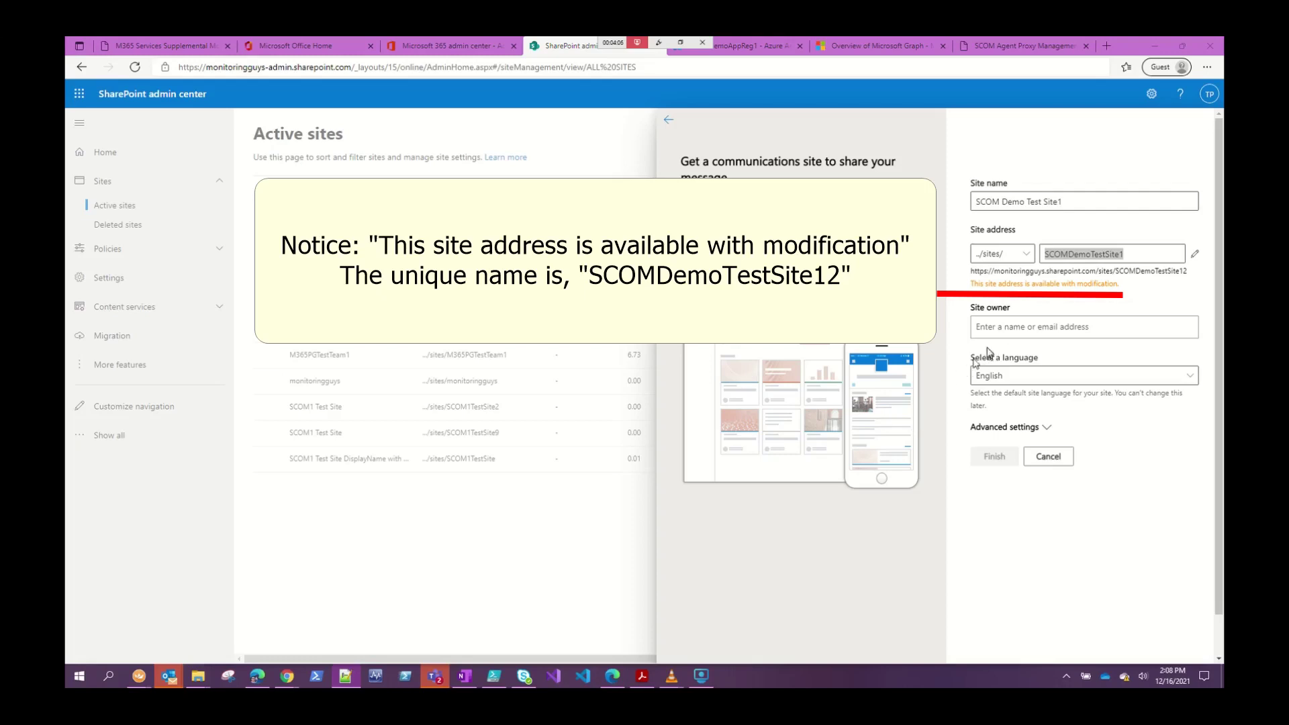
click(1010, 329)
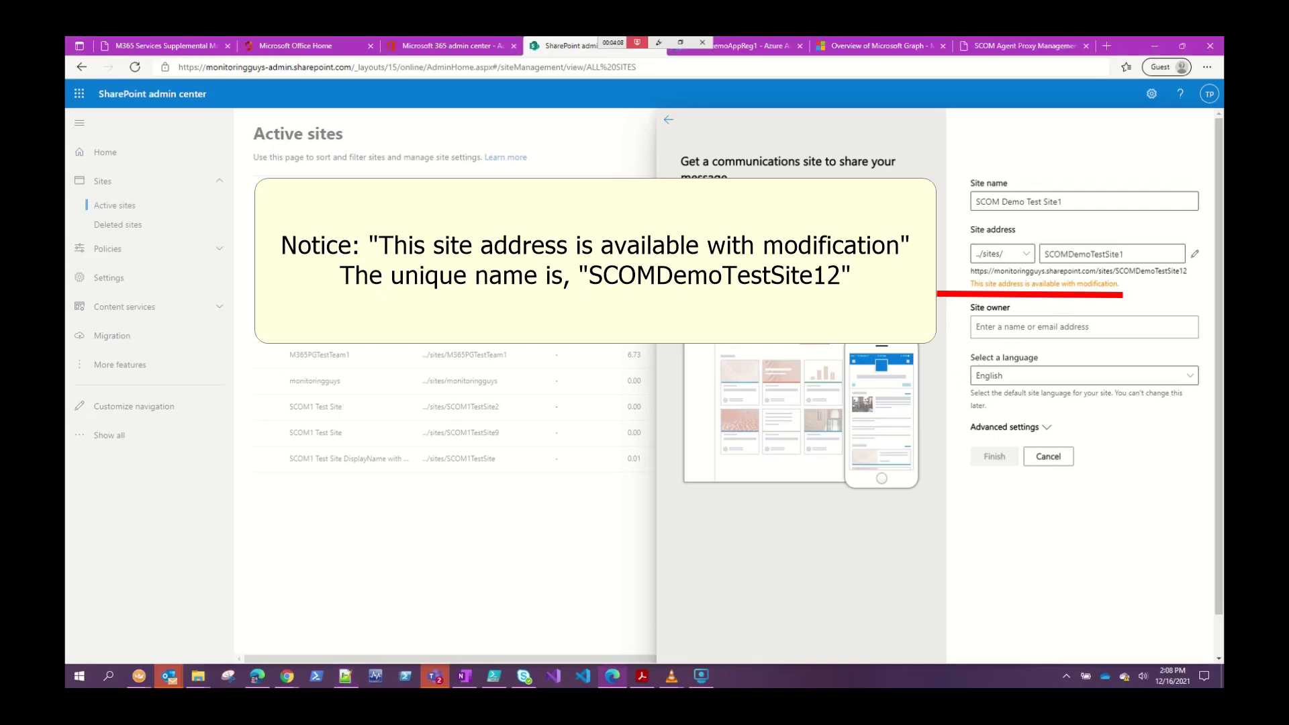
key(alt+Tab)
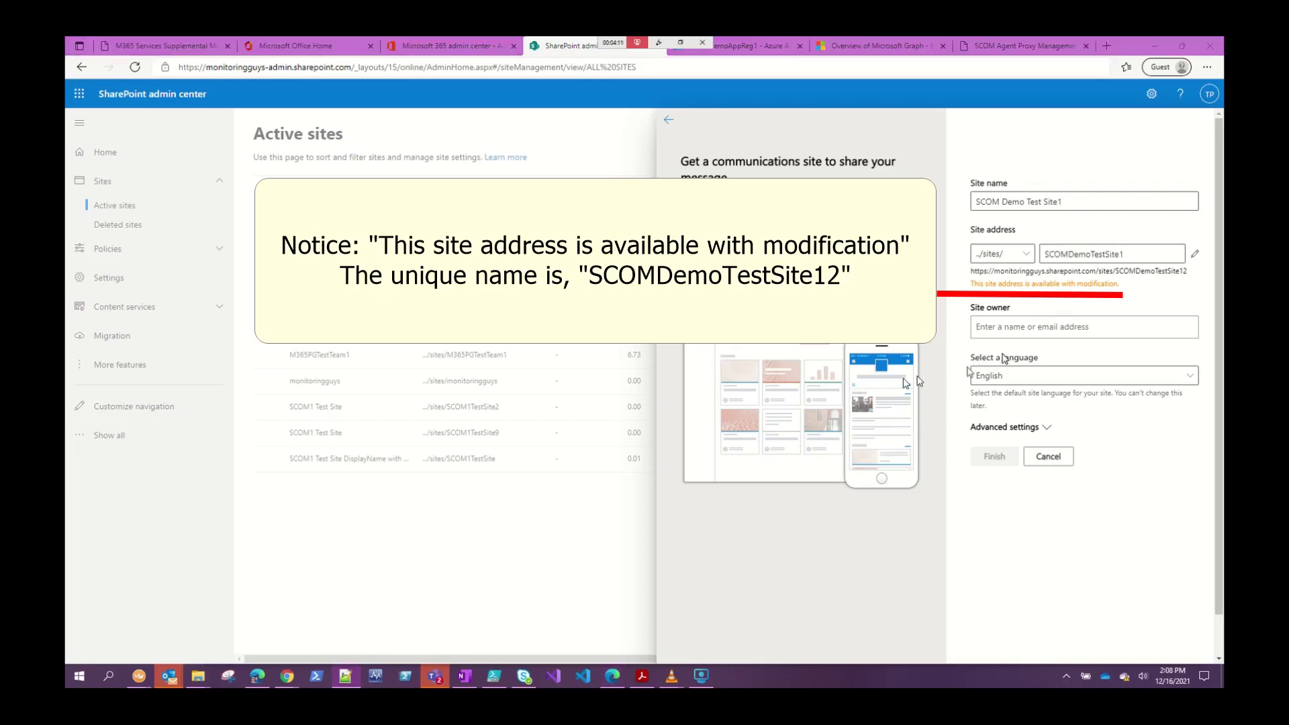
key(alt+Tab)
key(ctrl+v)
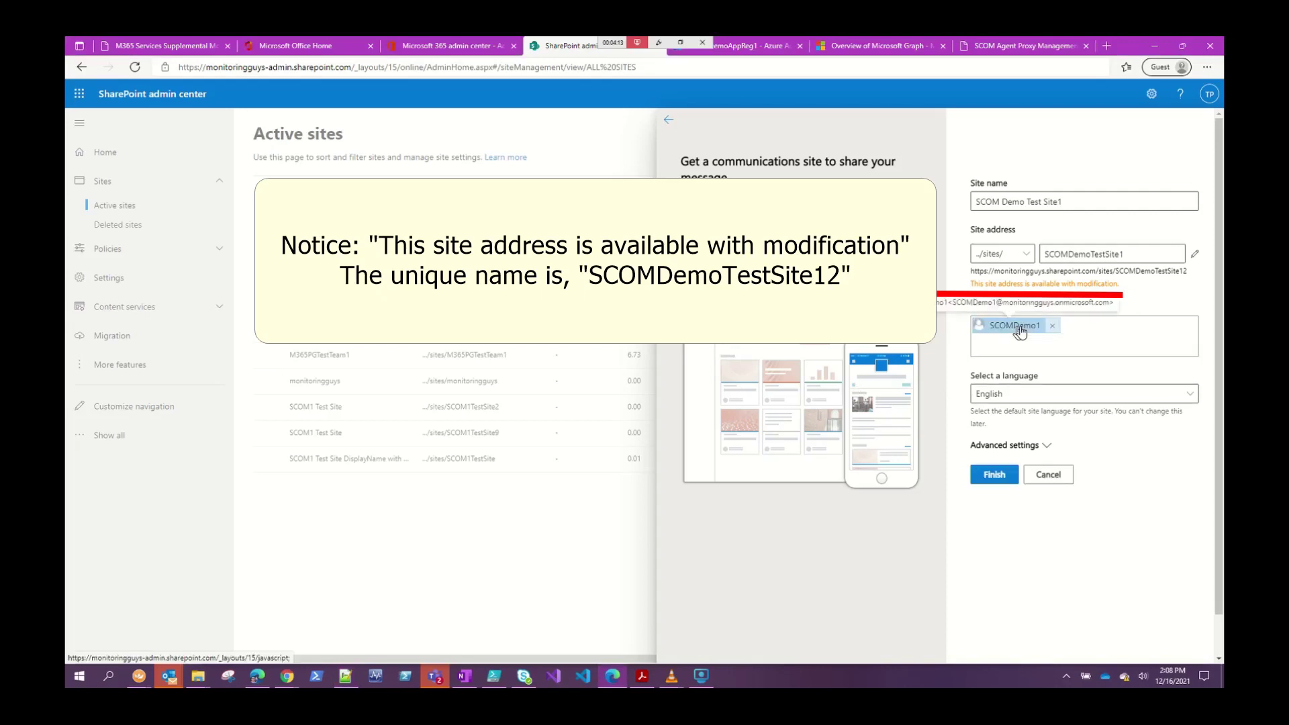
click(994, 475)
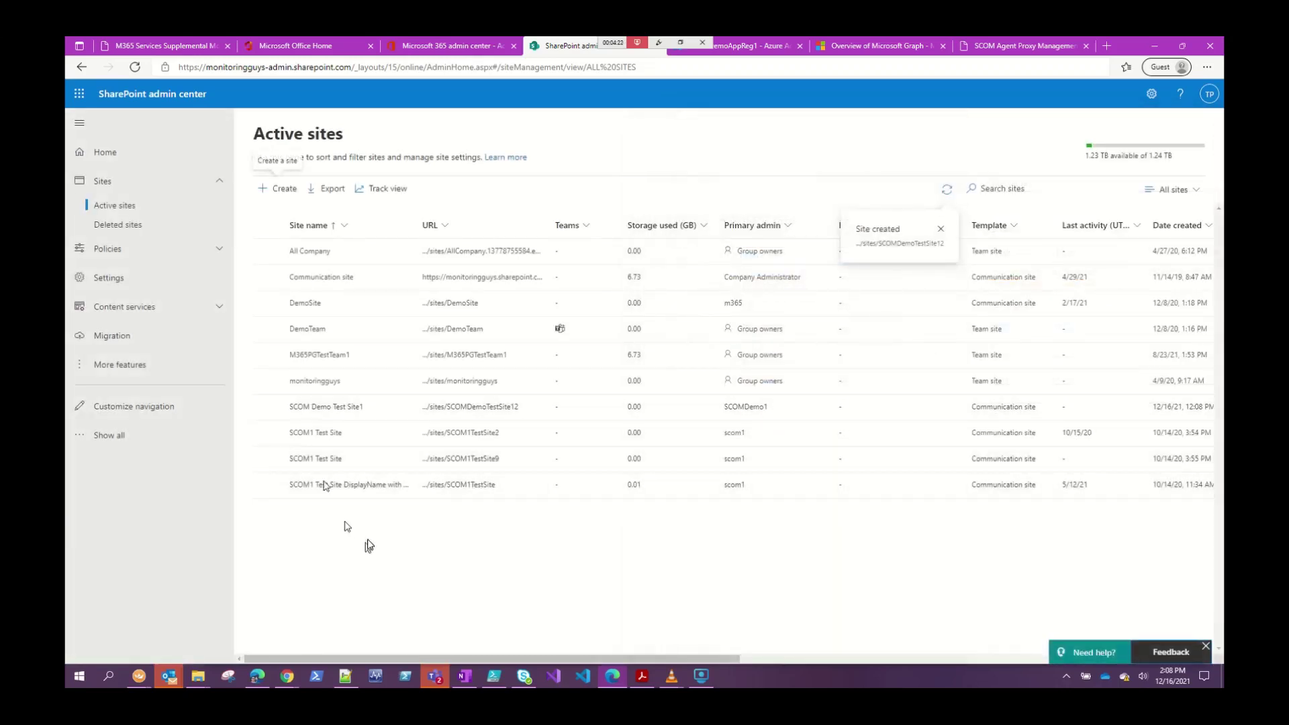
Return to the Microsoft 365 admin center and launch the Teams admin center.
key(alt+Tab)
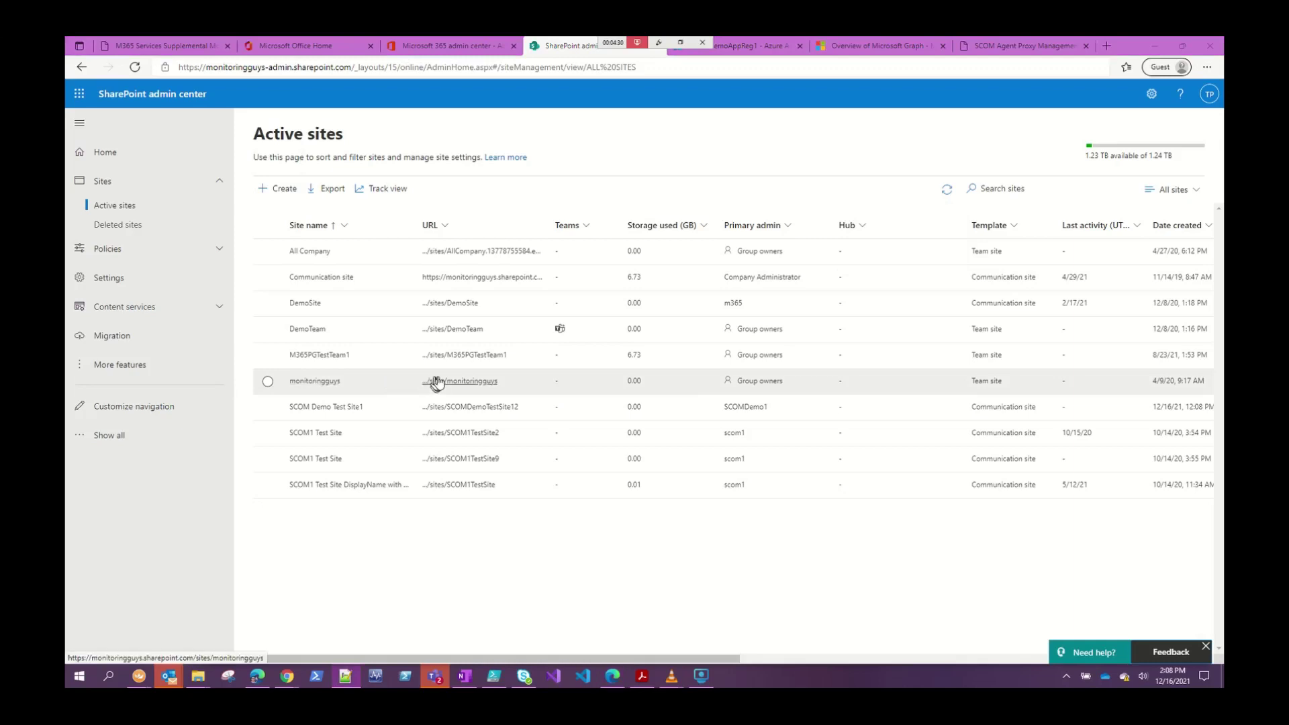
click(462, 44)
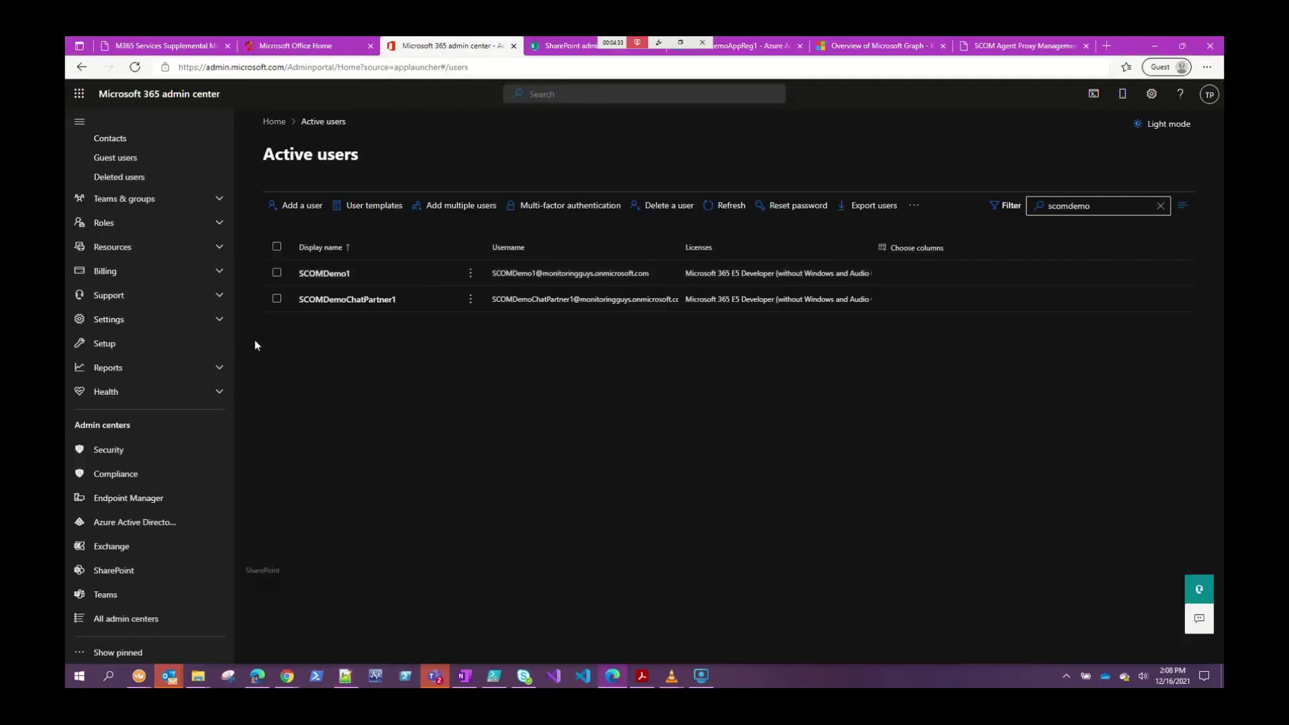
click(105, 595)
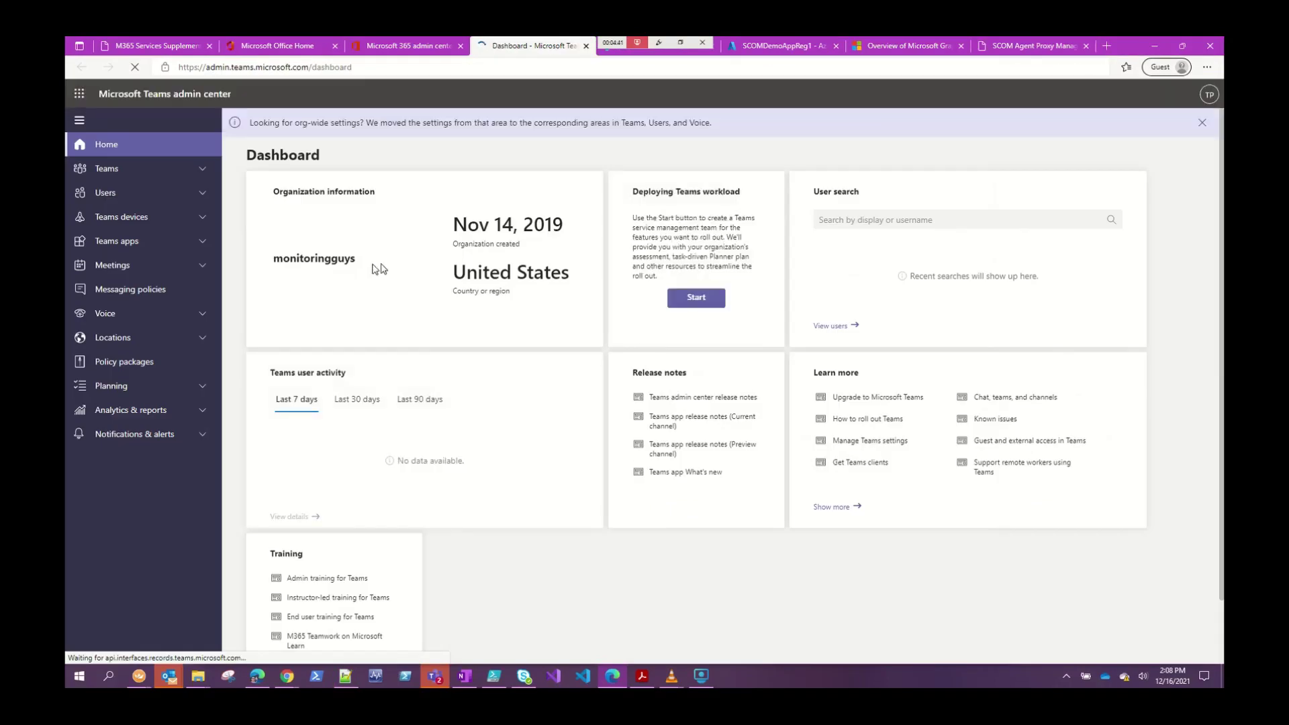
Go to Teams > Manage teams and open DemoTeam's details page.
click(106, 169)
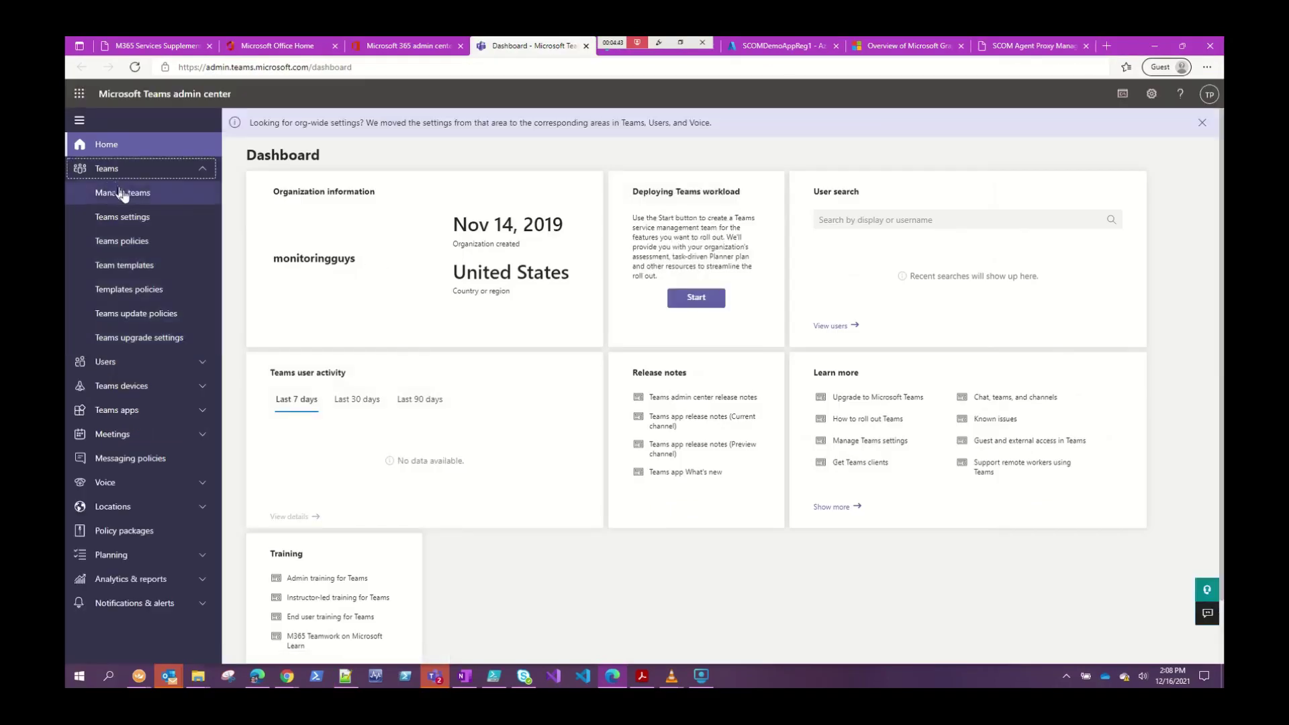
click(123, 194)
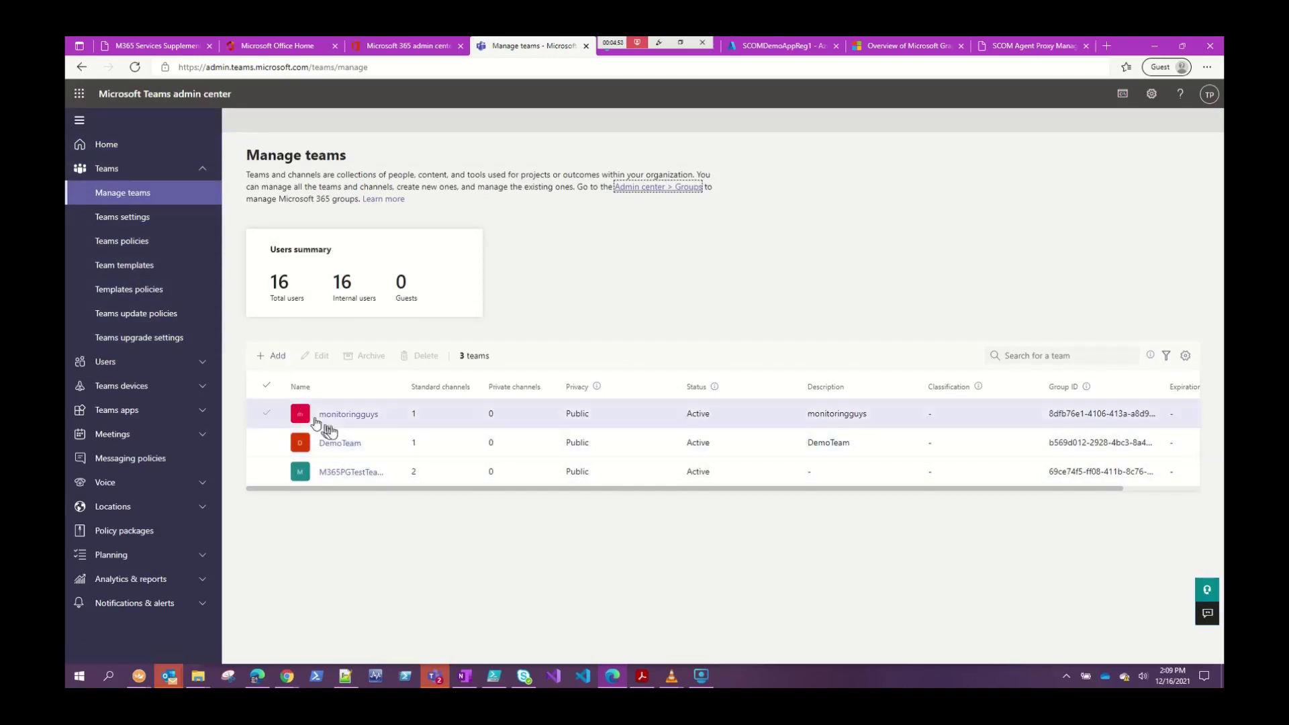
click(346, 446)
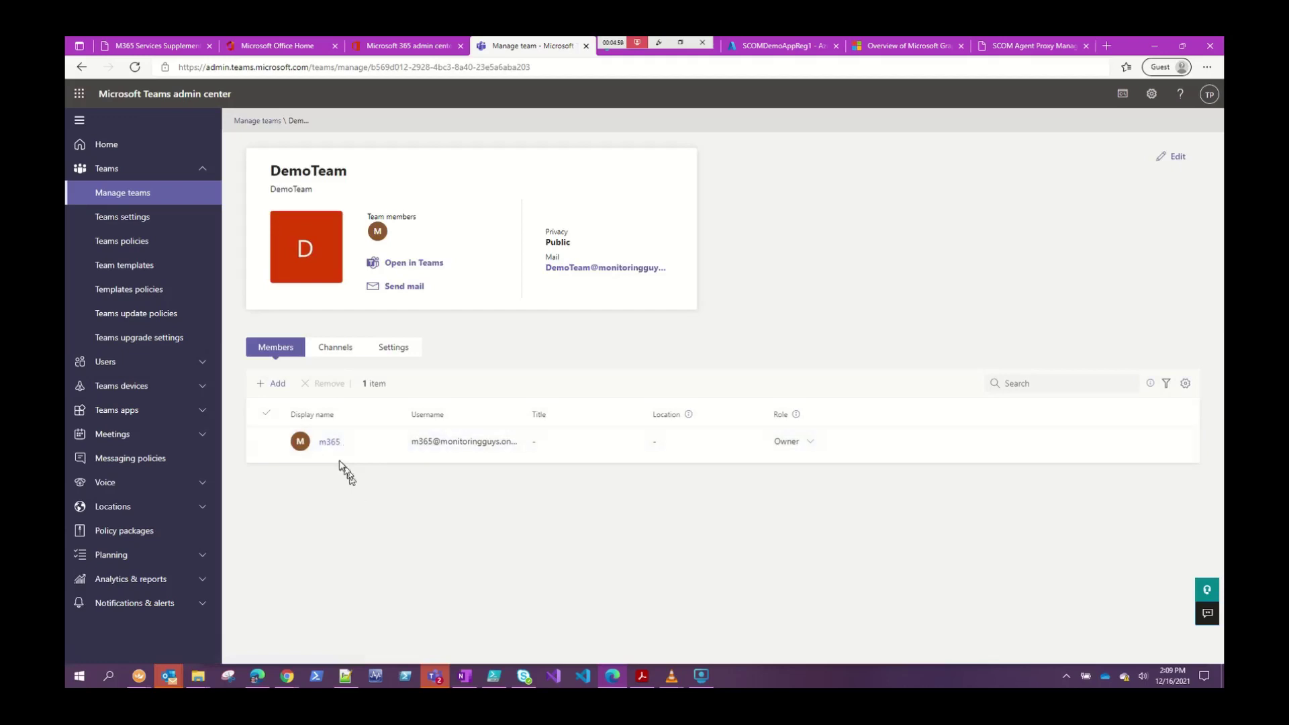
Add the SCOM demo account to DemoTeam as a member.
click(278, 384)
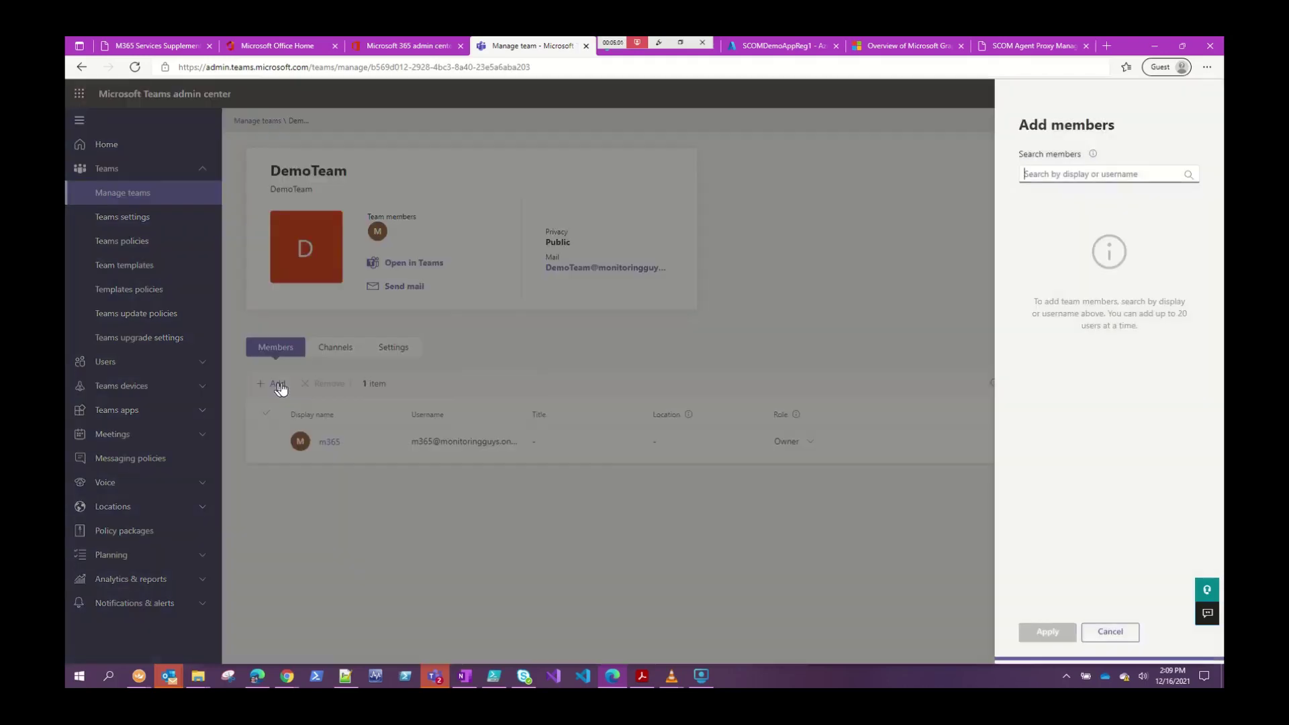
click(1051, 179)
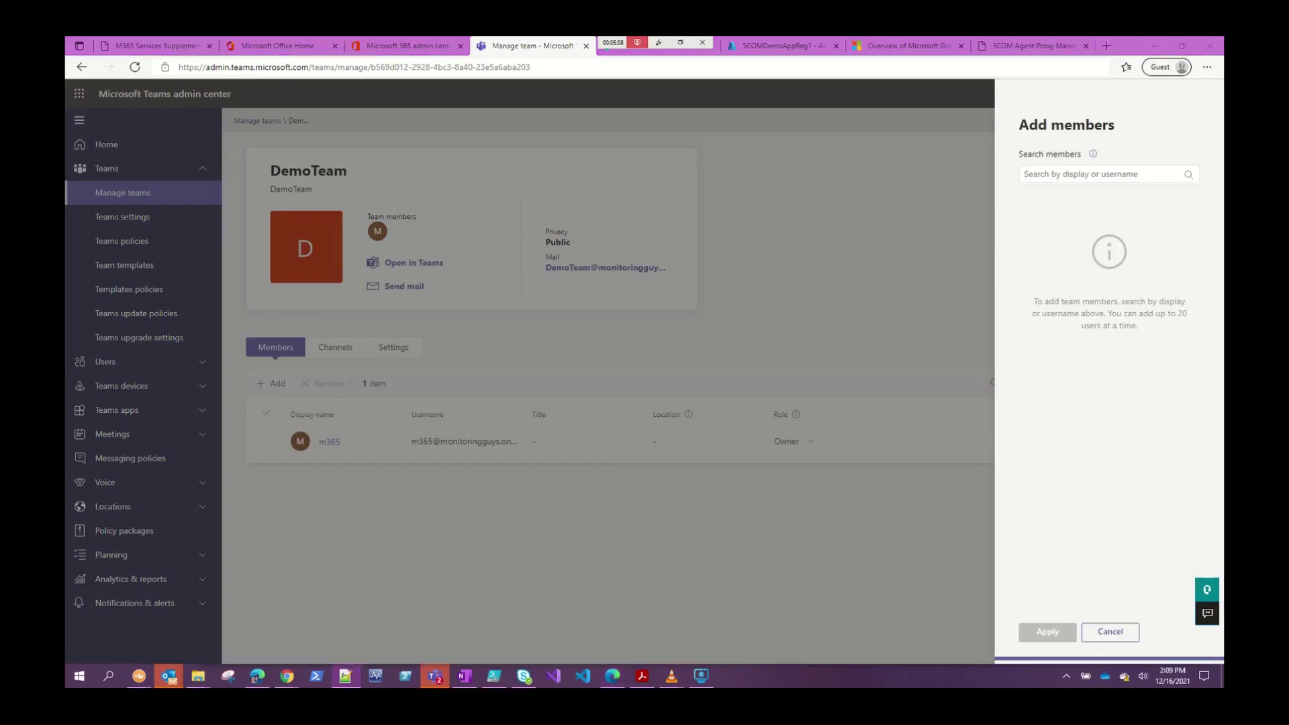
text(SCOMDemo1)
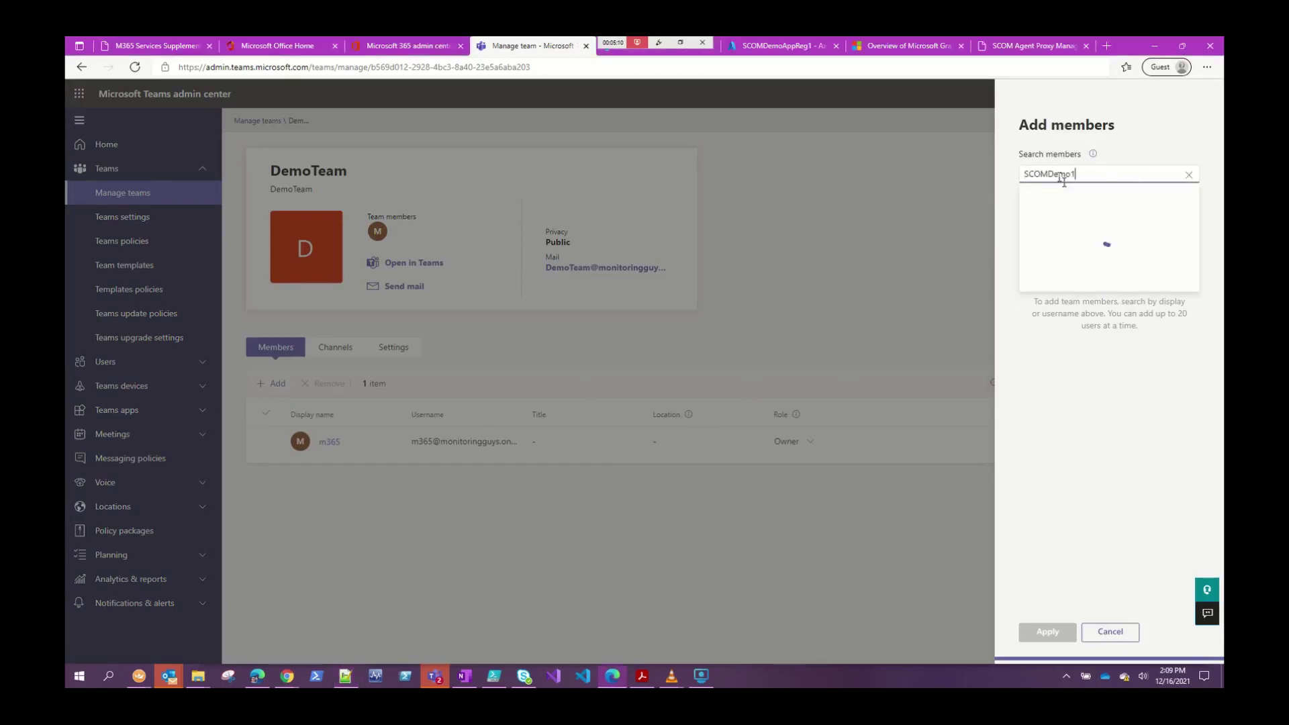
click(1078, 201)
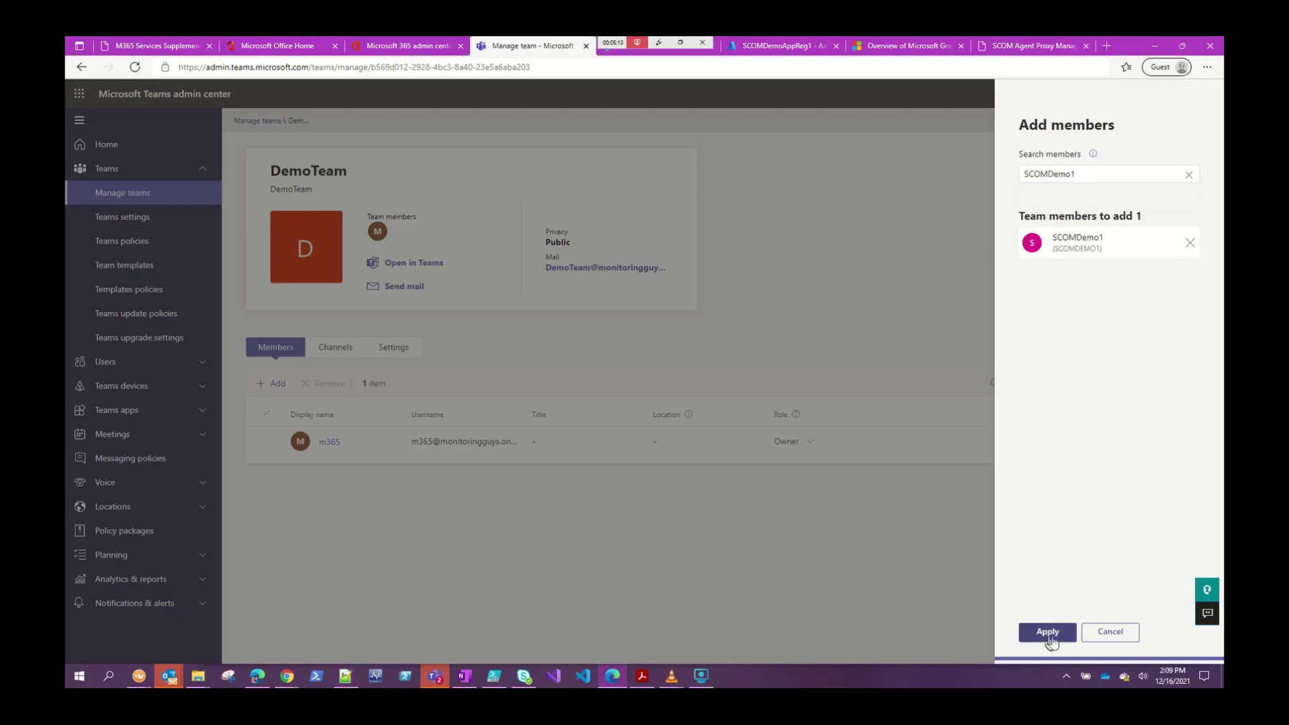
click(1047, 632)
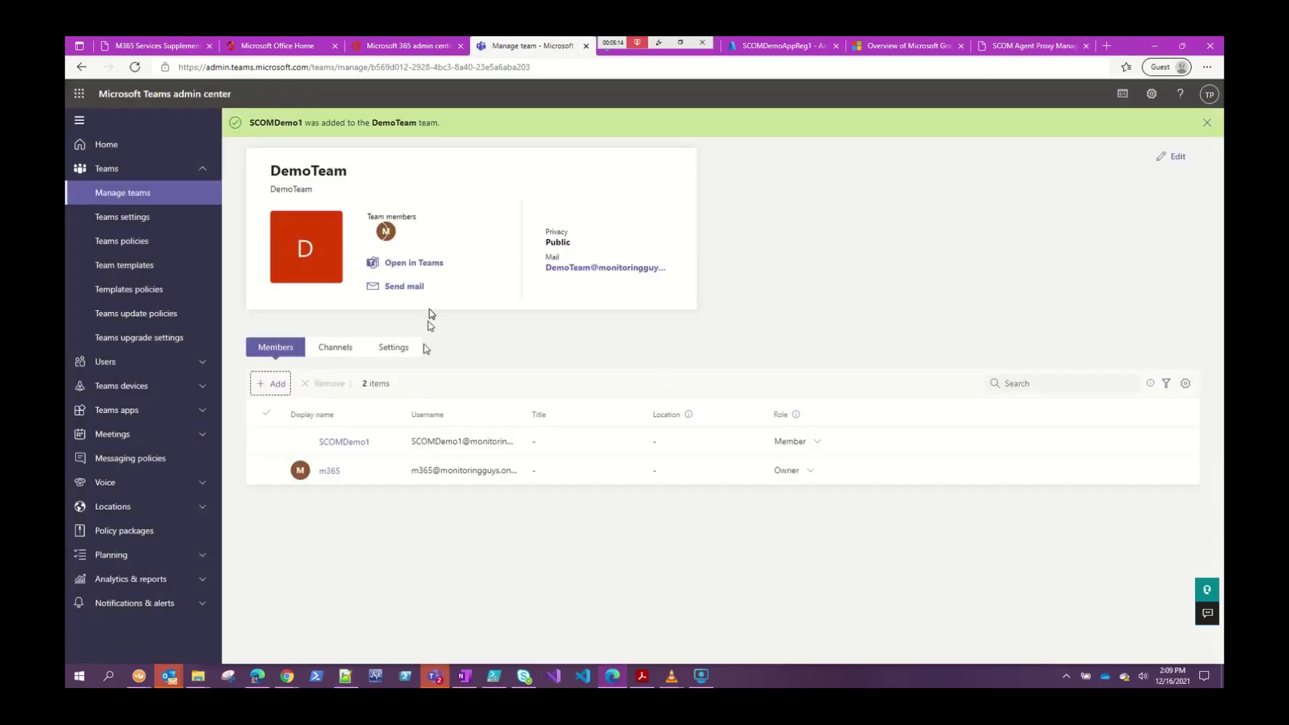
Show DemoTeam's channels, then switch back to Operations Manager.
drag(349, 172, 272, 175)
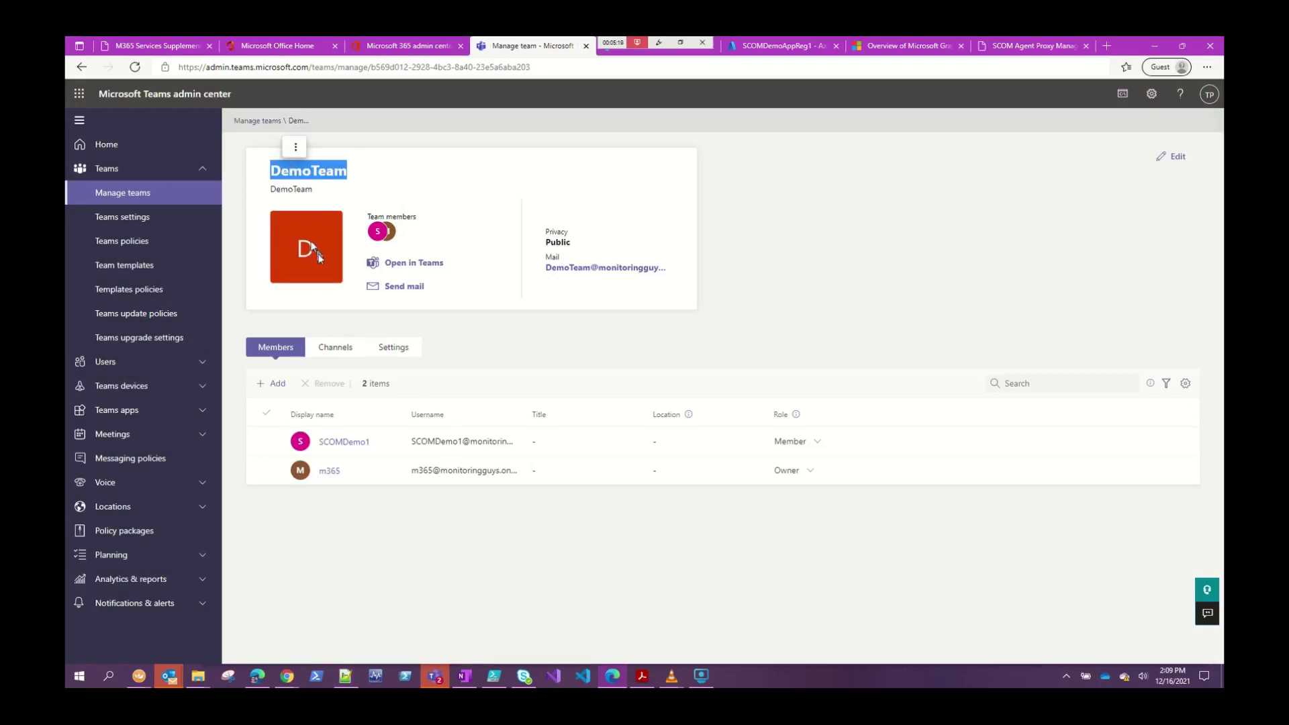
click(336, 348)
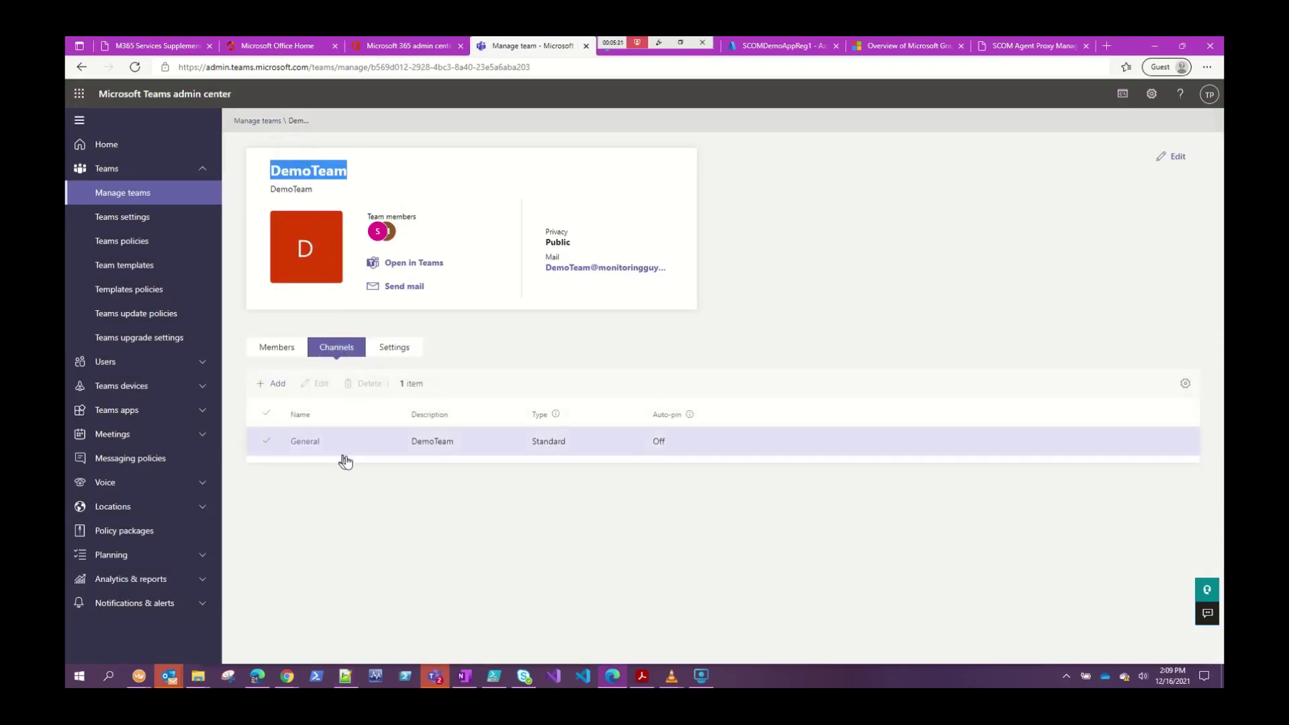
drag(315, 451, 393, 533)
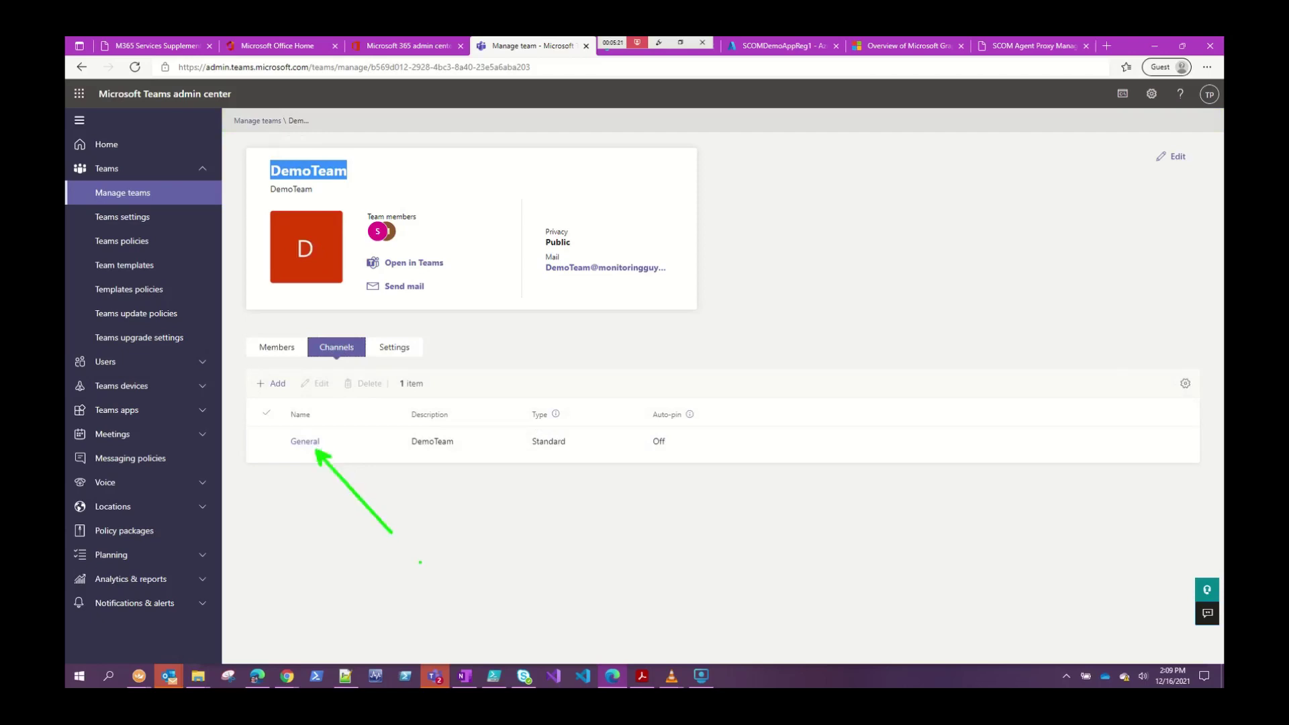
key(Escape)
key(alt+Tab)
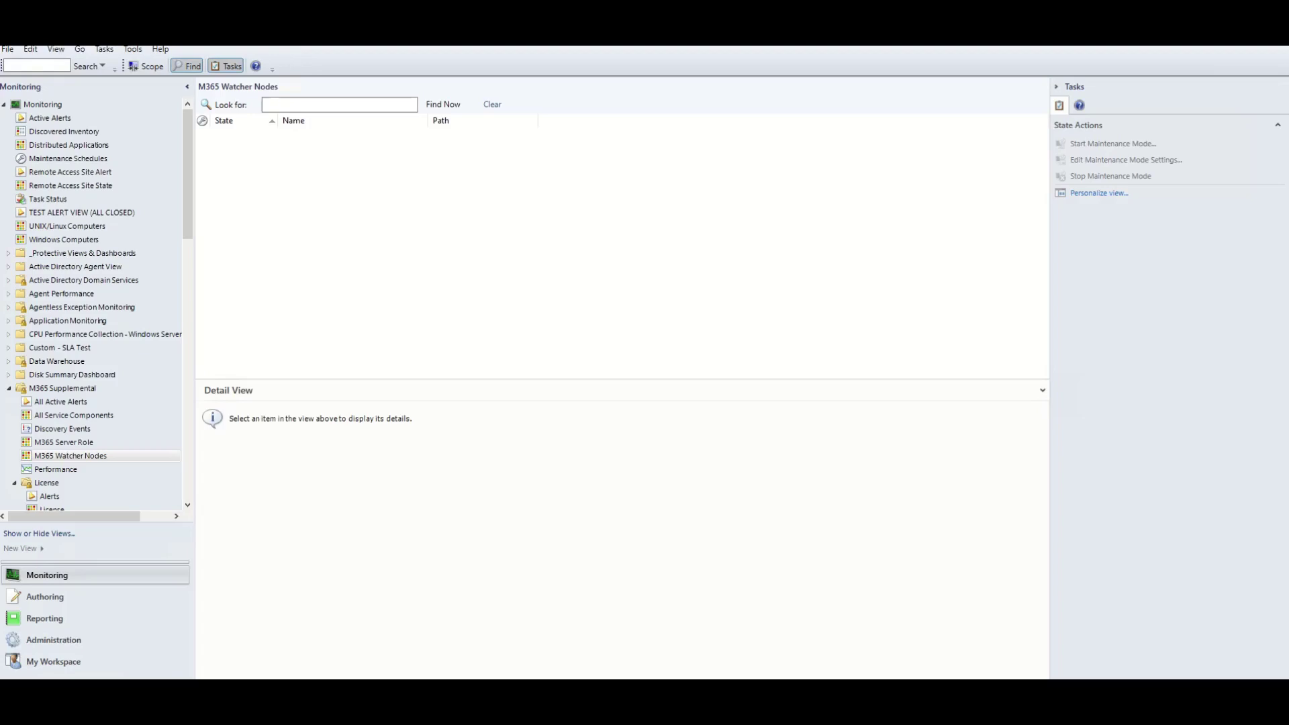
Select MS02 and devdb01 in Windows Computers and launch the Configure Watcher Node Default Settings task.
click(163, 243)
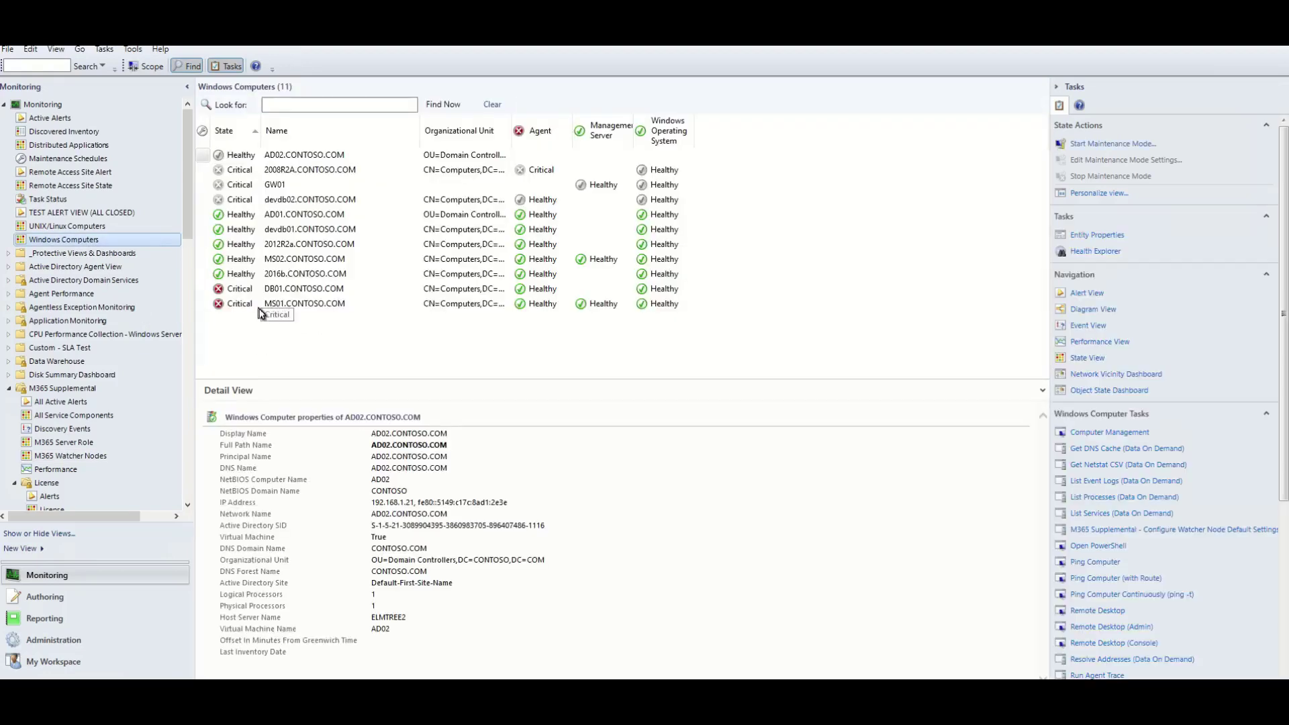
click(242, 260)
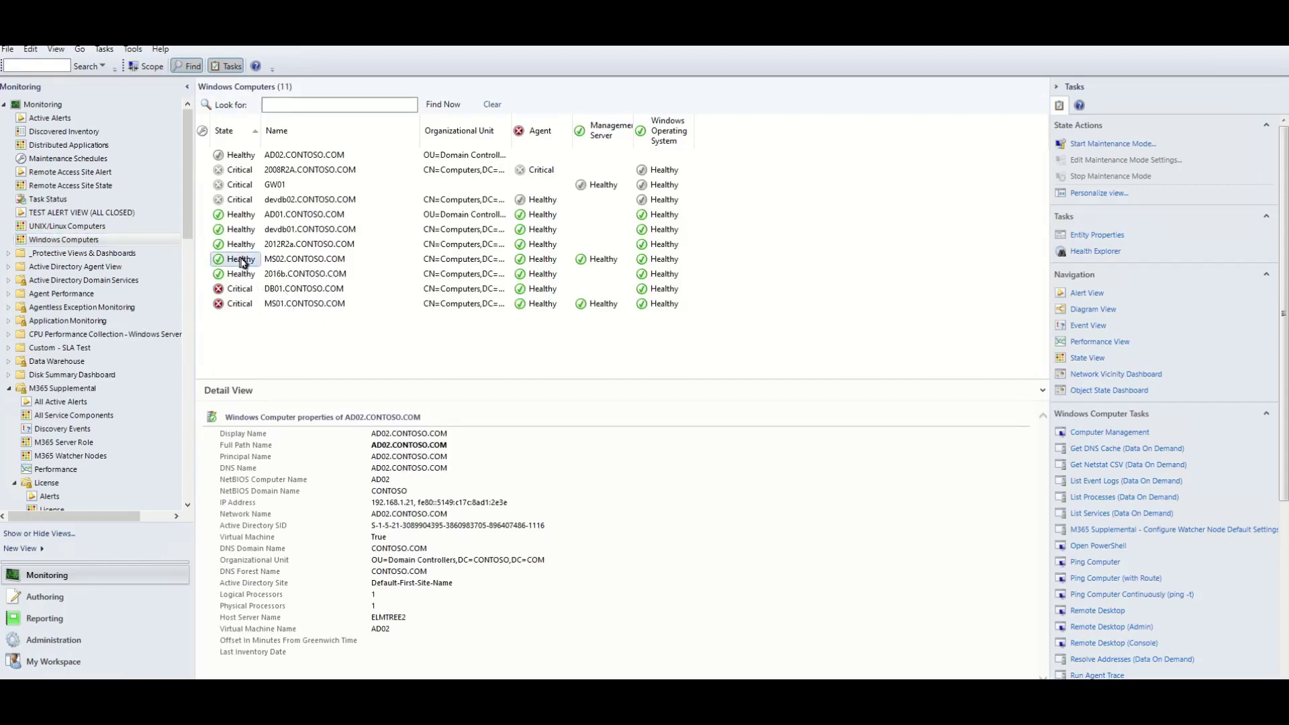
ctrl+click(245, 235)
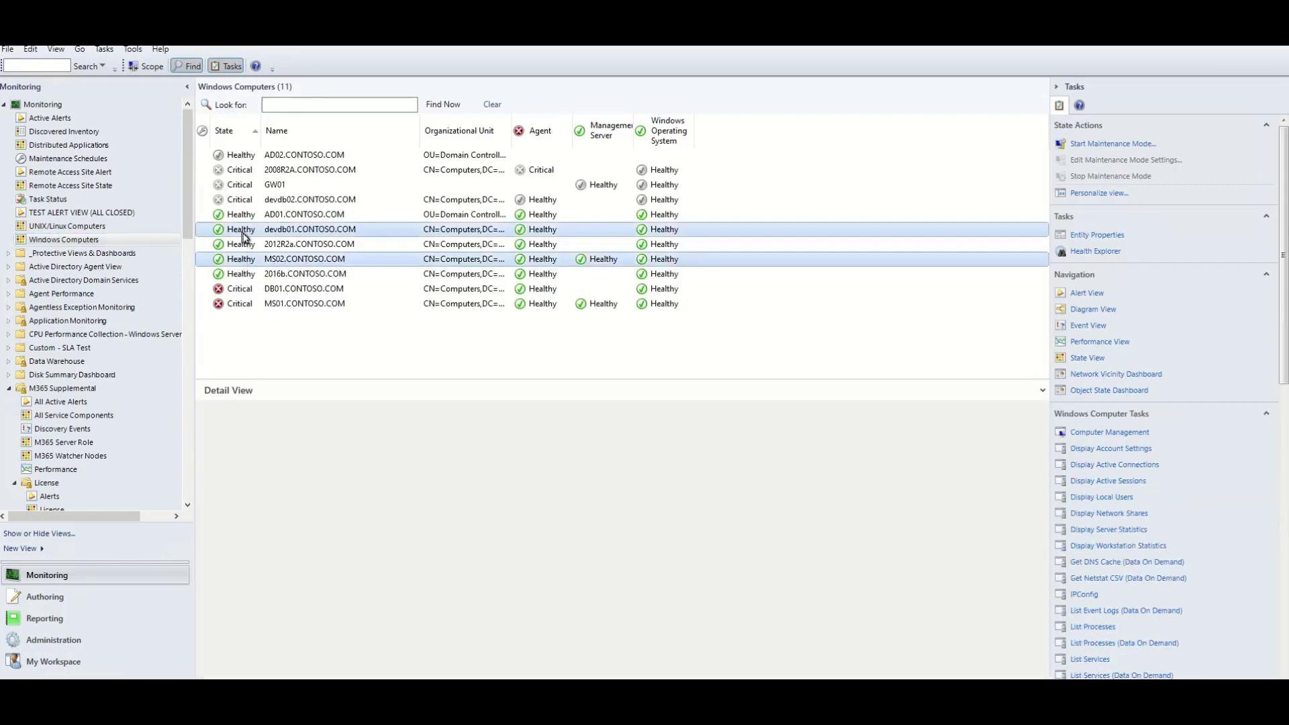
scroll(1074, 517, down, 6)
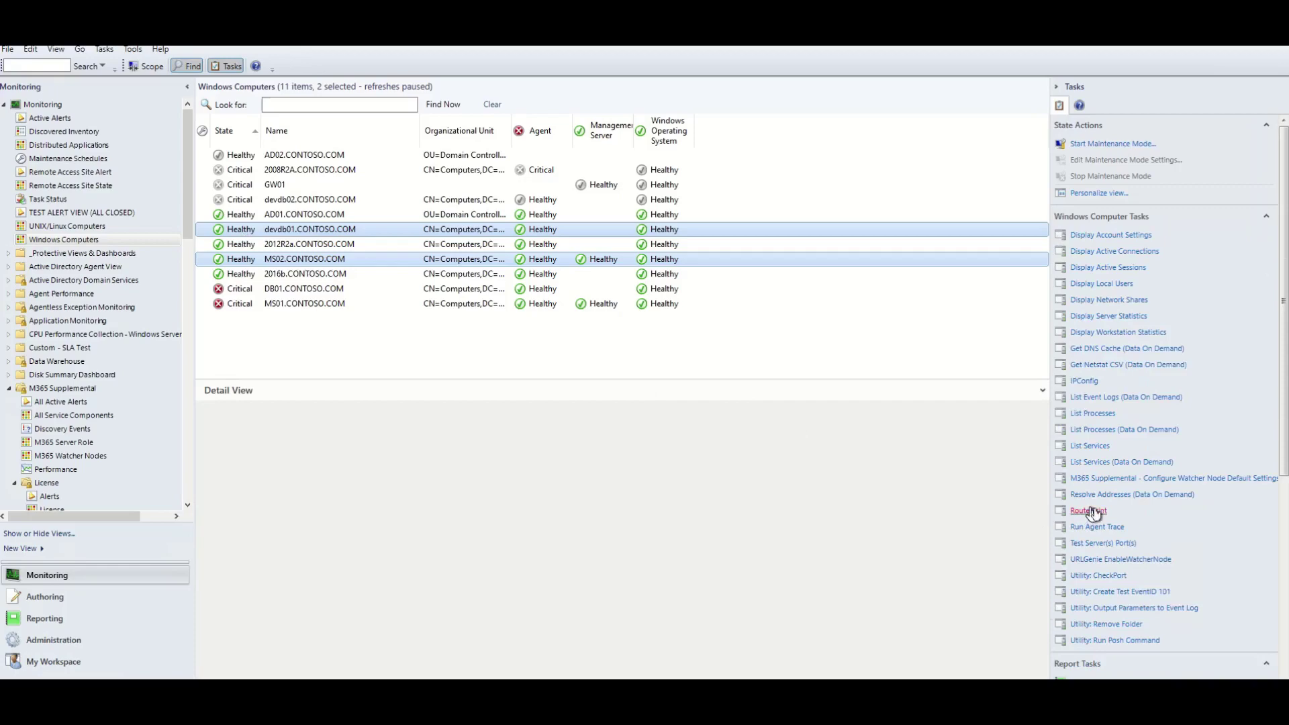
scroll(1096, 497, down, 1)
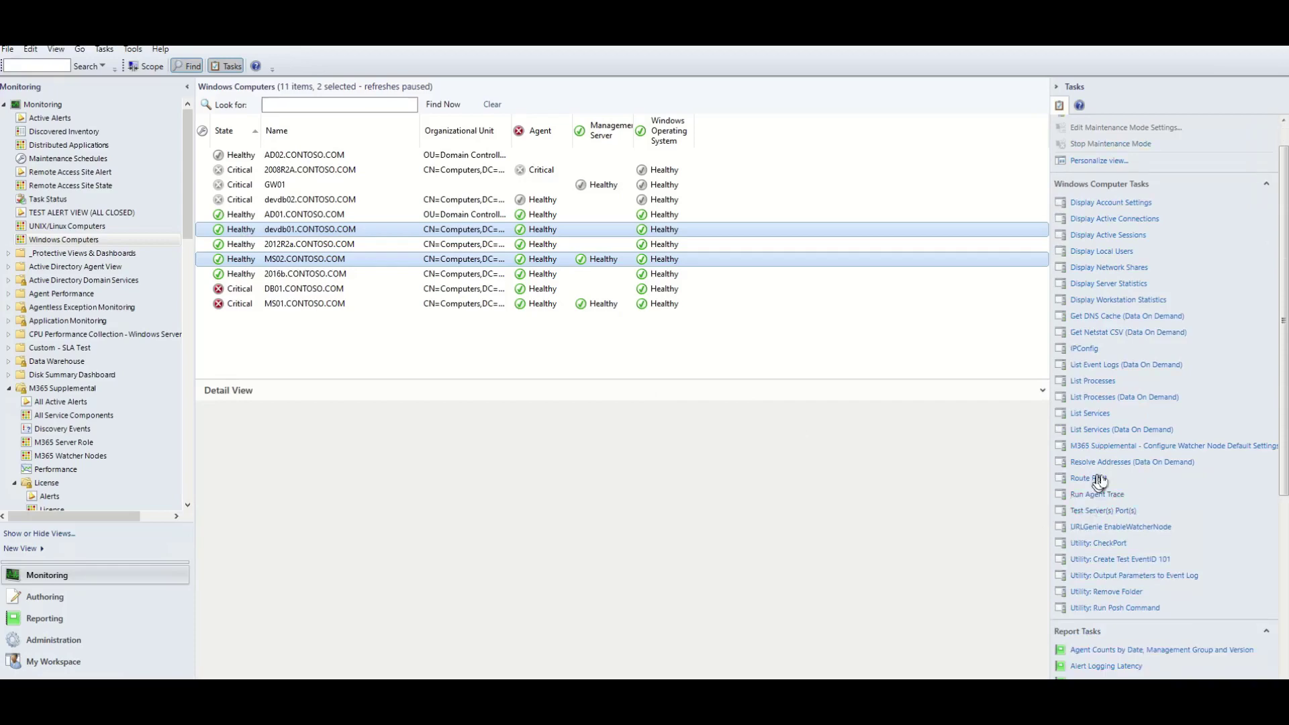
click(1173, 447)
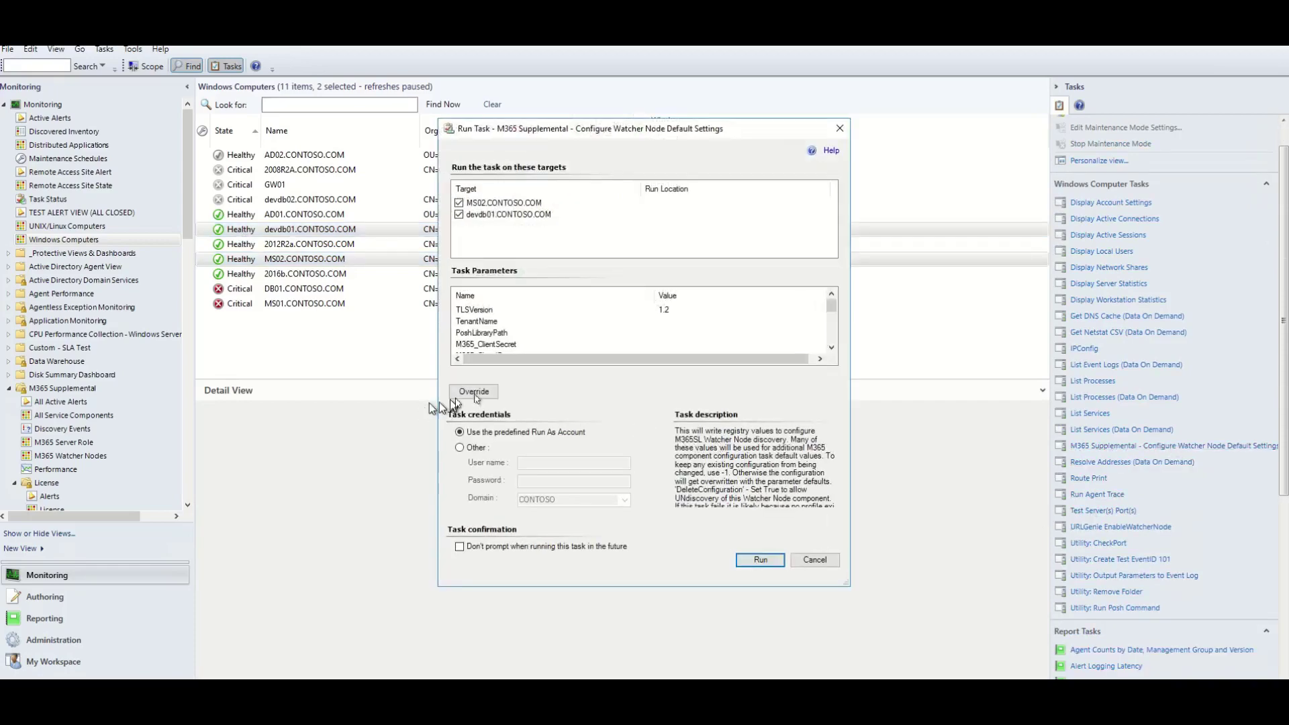
Override the tenant, app credentials and location, then run the task on MS02 and devdb01.
click(478, 393)
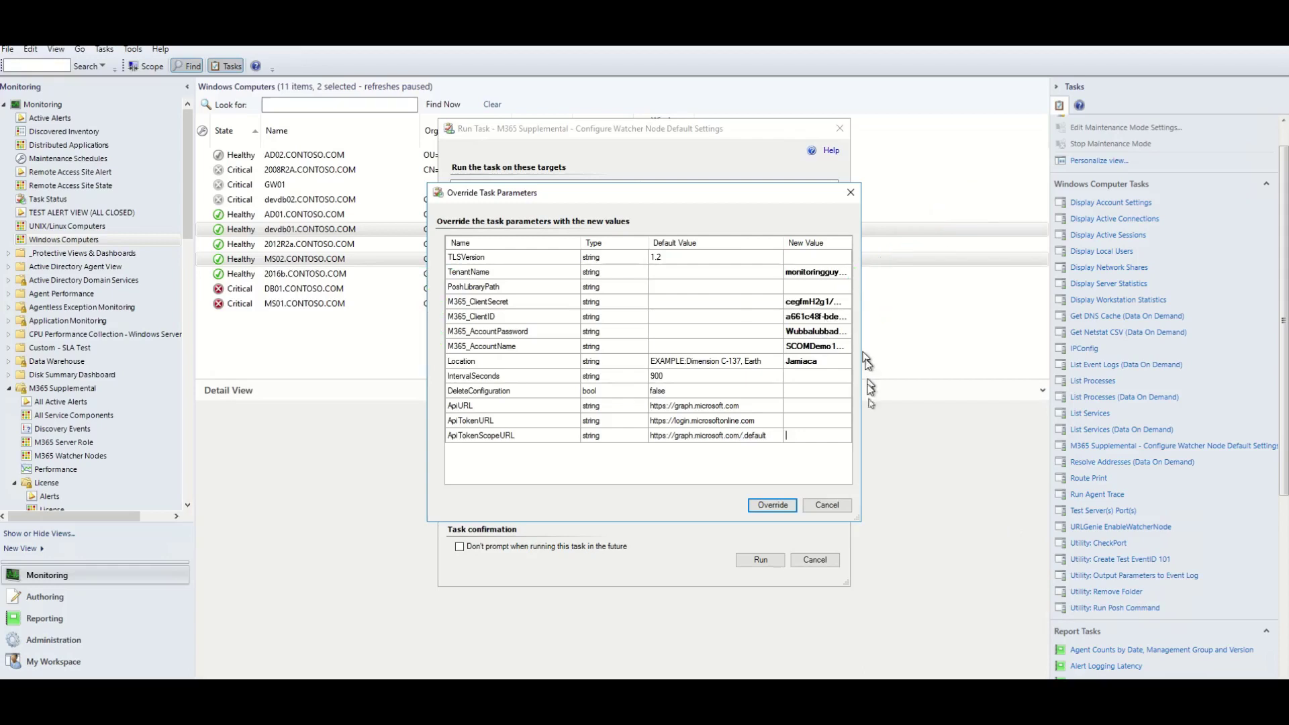
click(783, 508)
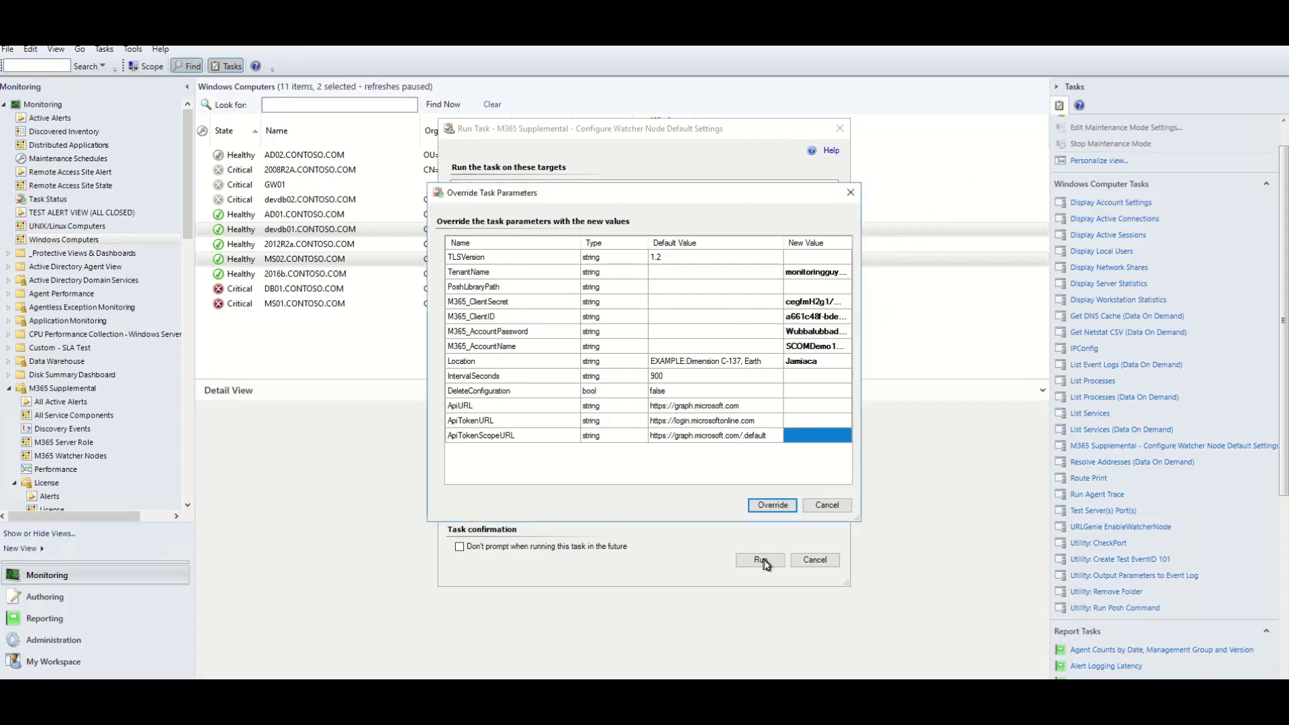
click(773, 507)
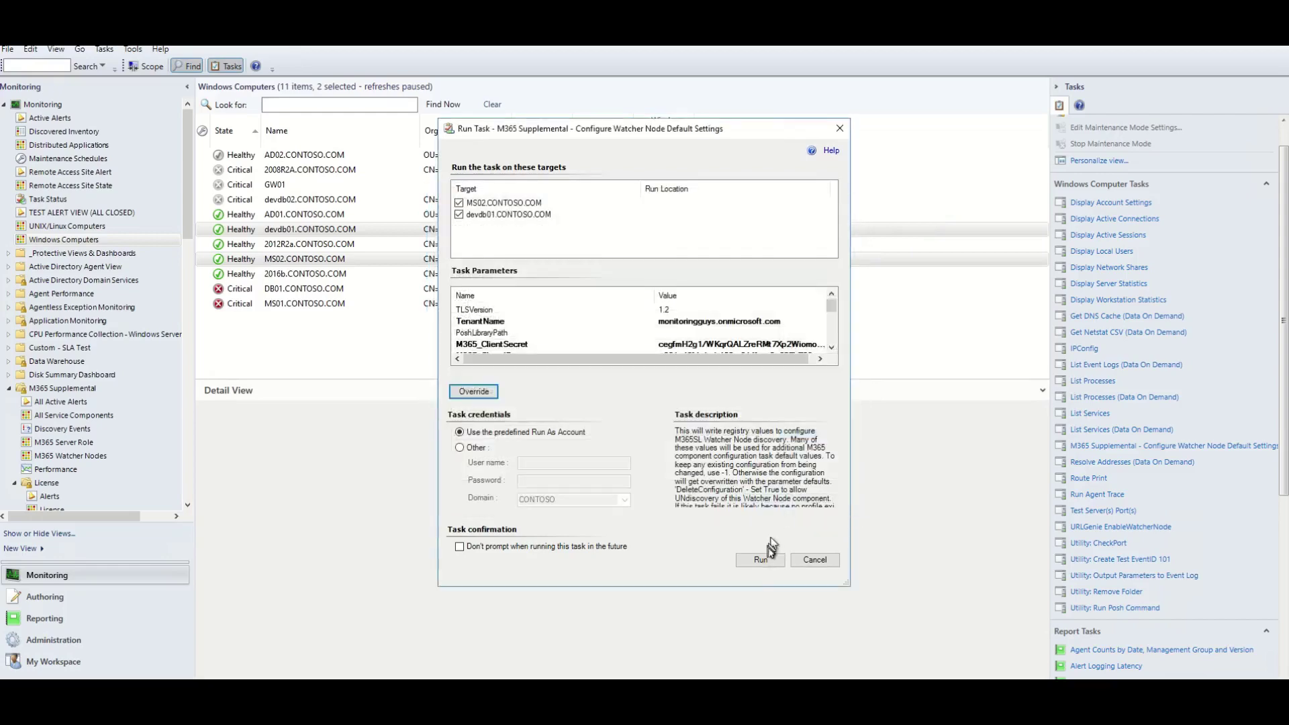
click(761, 561)
drag(663, 175, 538, 64)
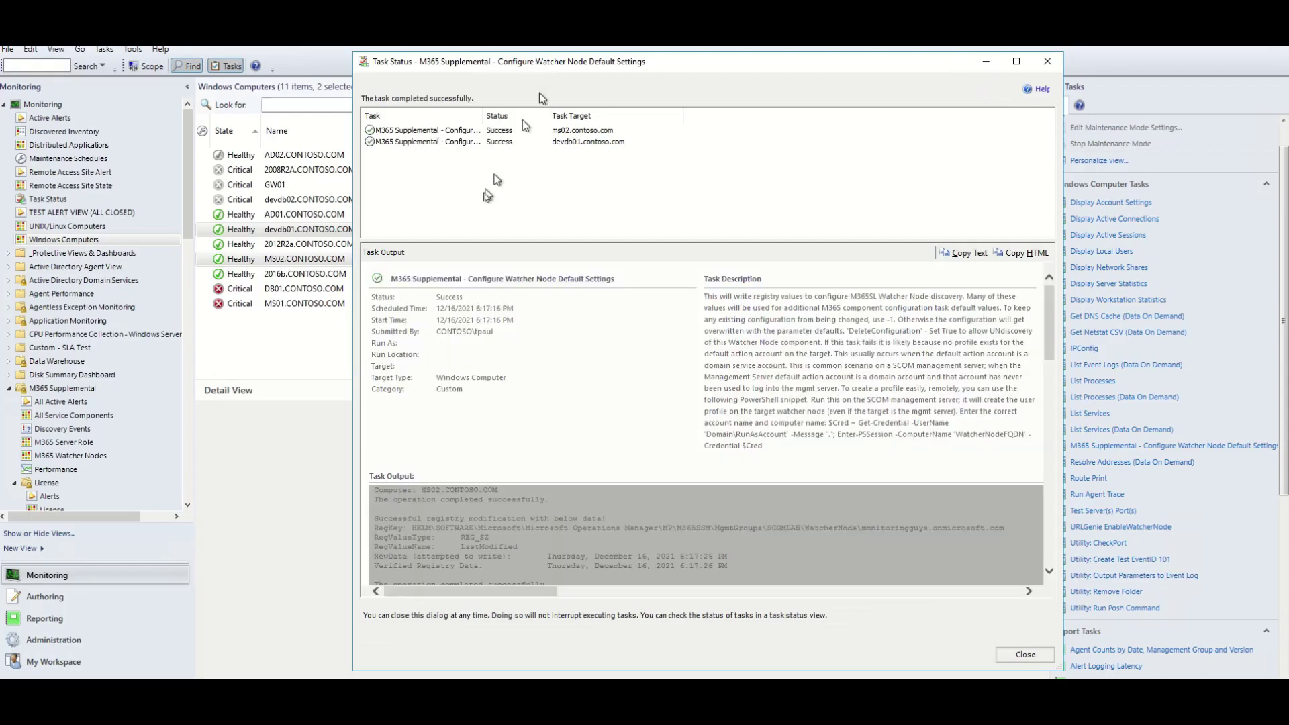
Check the task output for successful registry writes and close the Task Status window.
scroll(518, 288, down, 10)
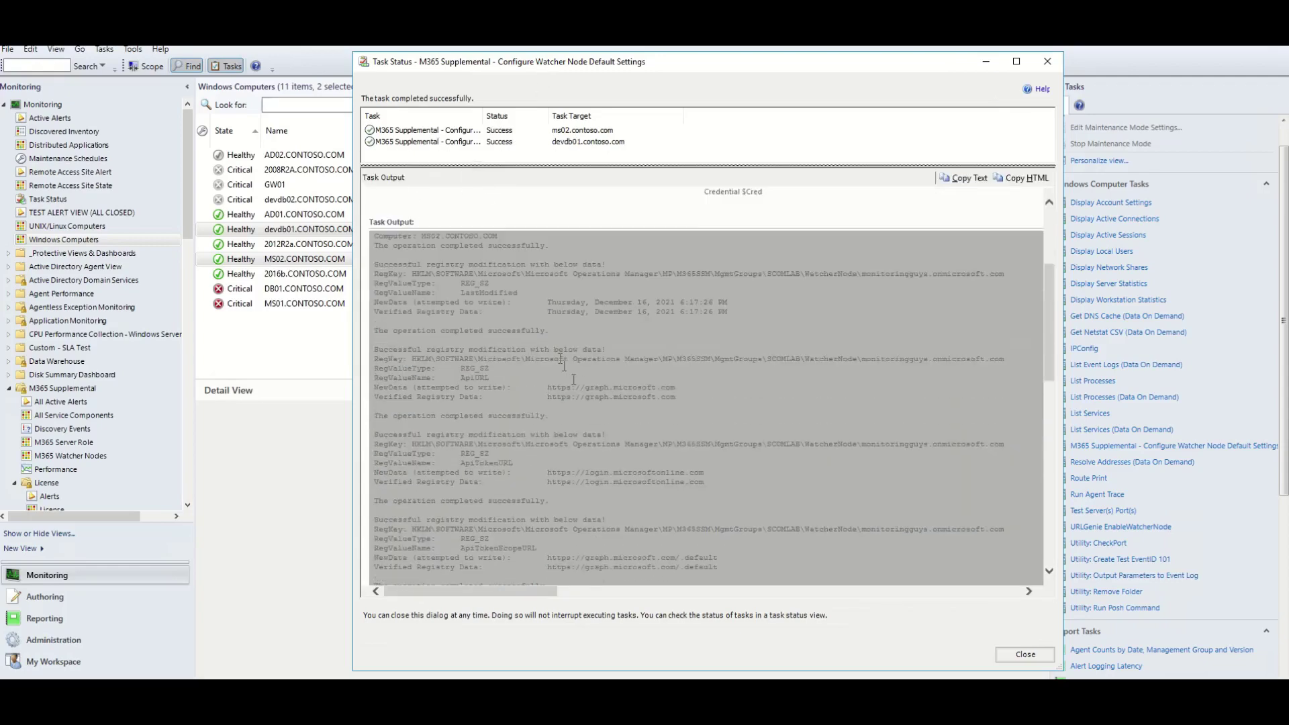
scroll(580, 387, down, 9)
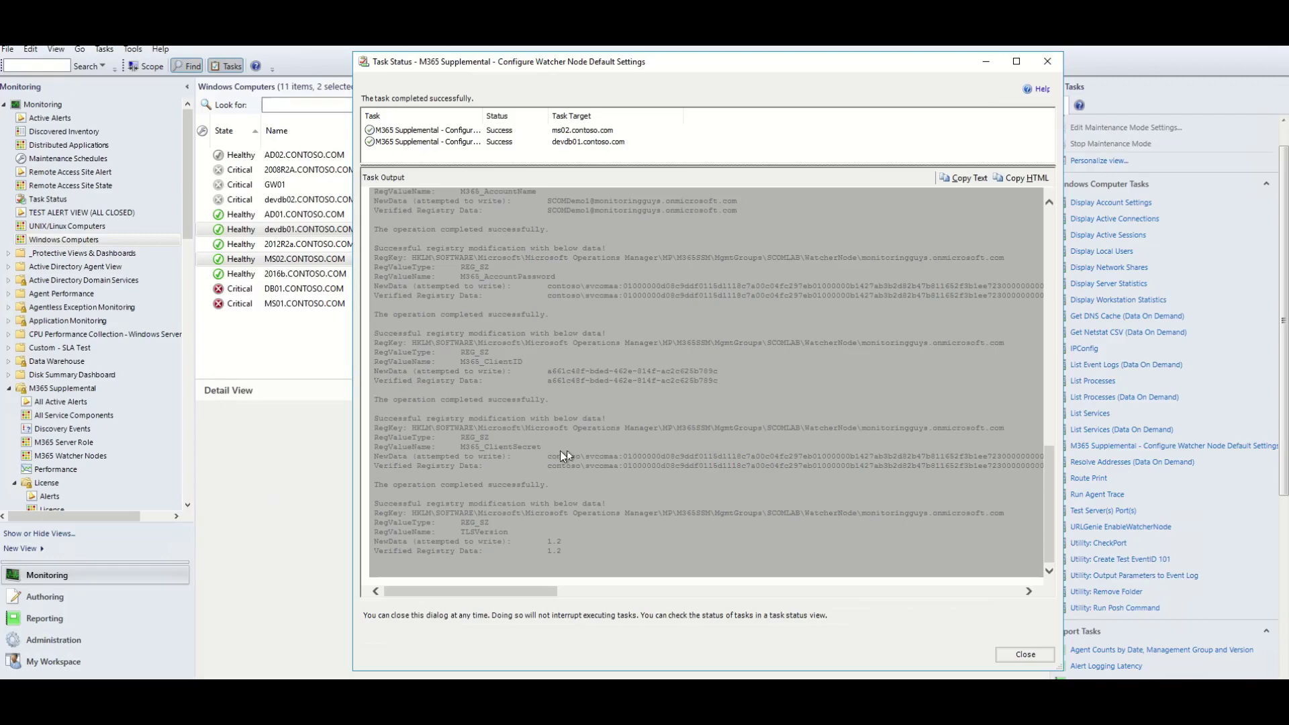
click(1047, 61)
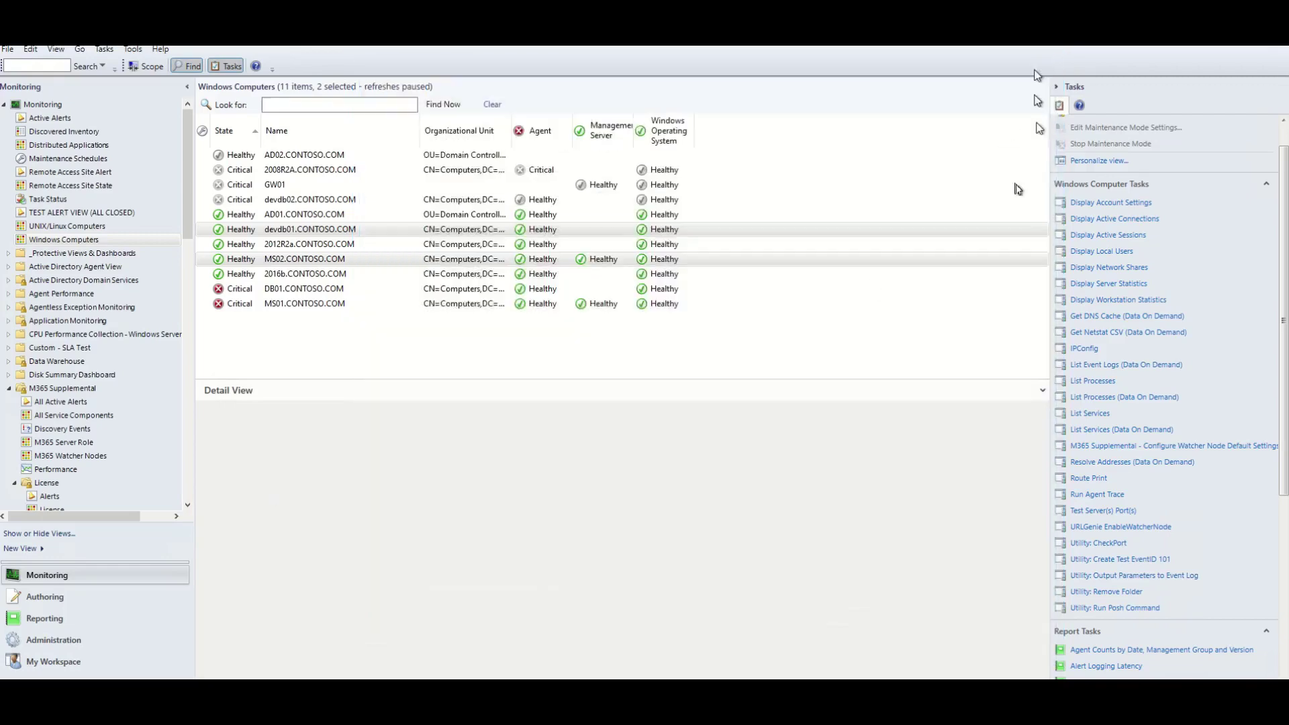
Open the M365 Watcher Nodes view and refresh it via the View menu.
scroll(121, 423, down, 1)
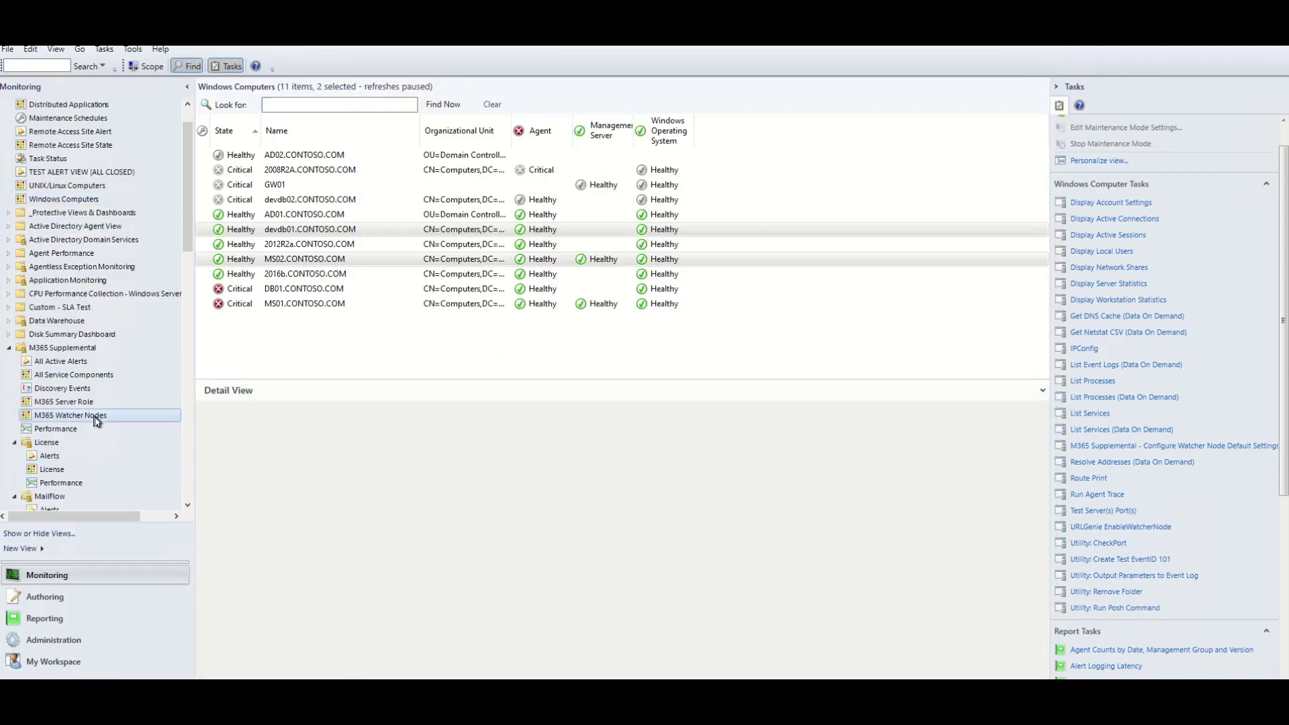
click(157, 415)
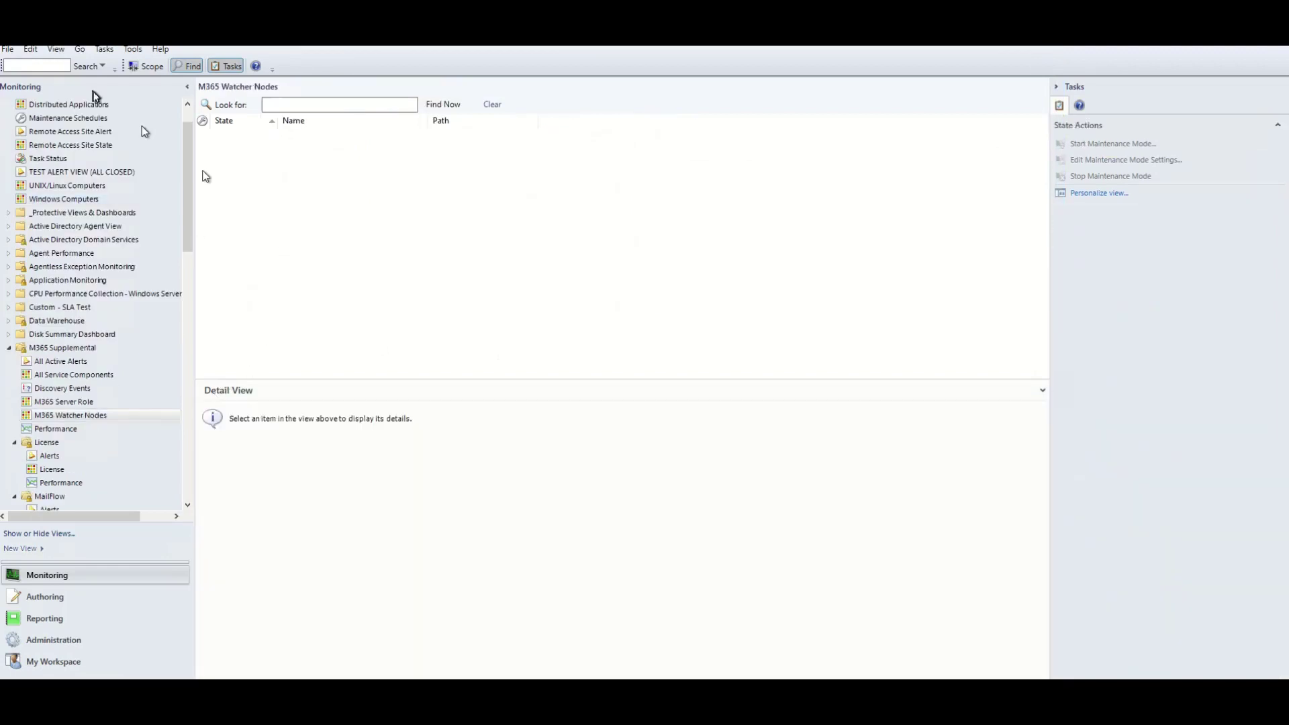
click(55, 50)
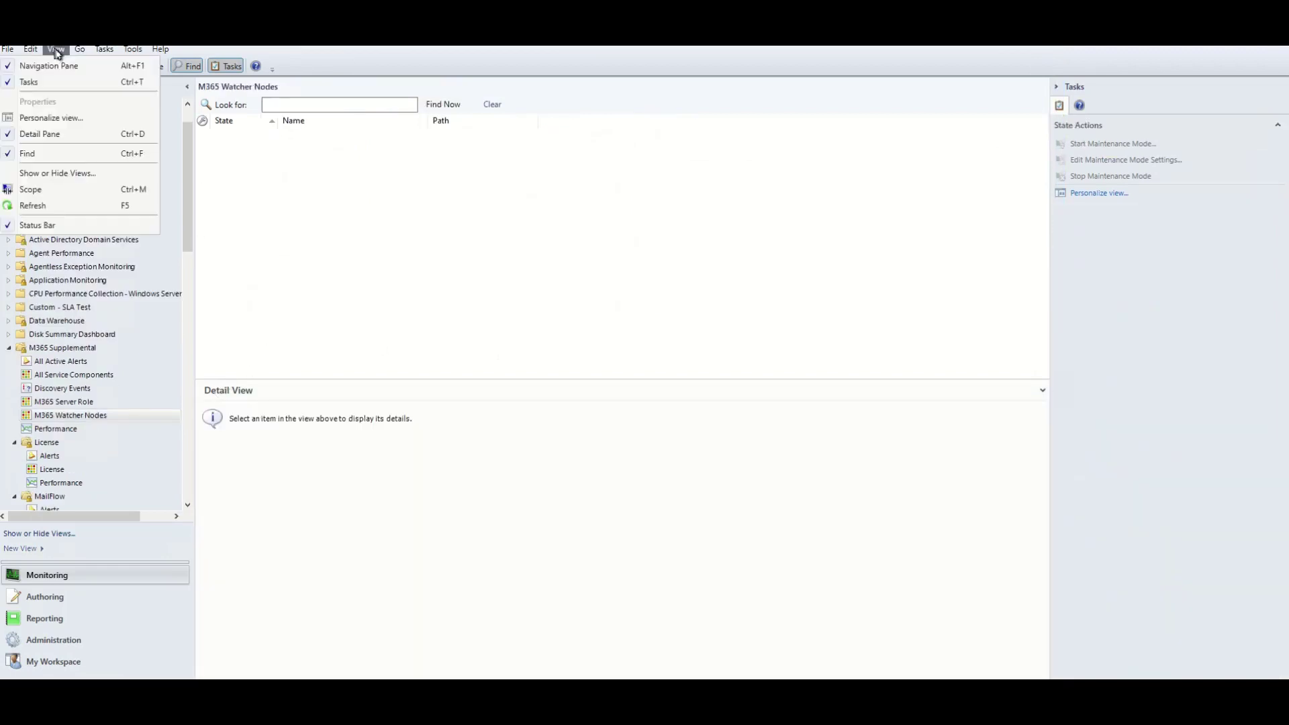
click(54, 207)
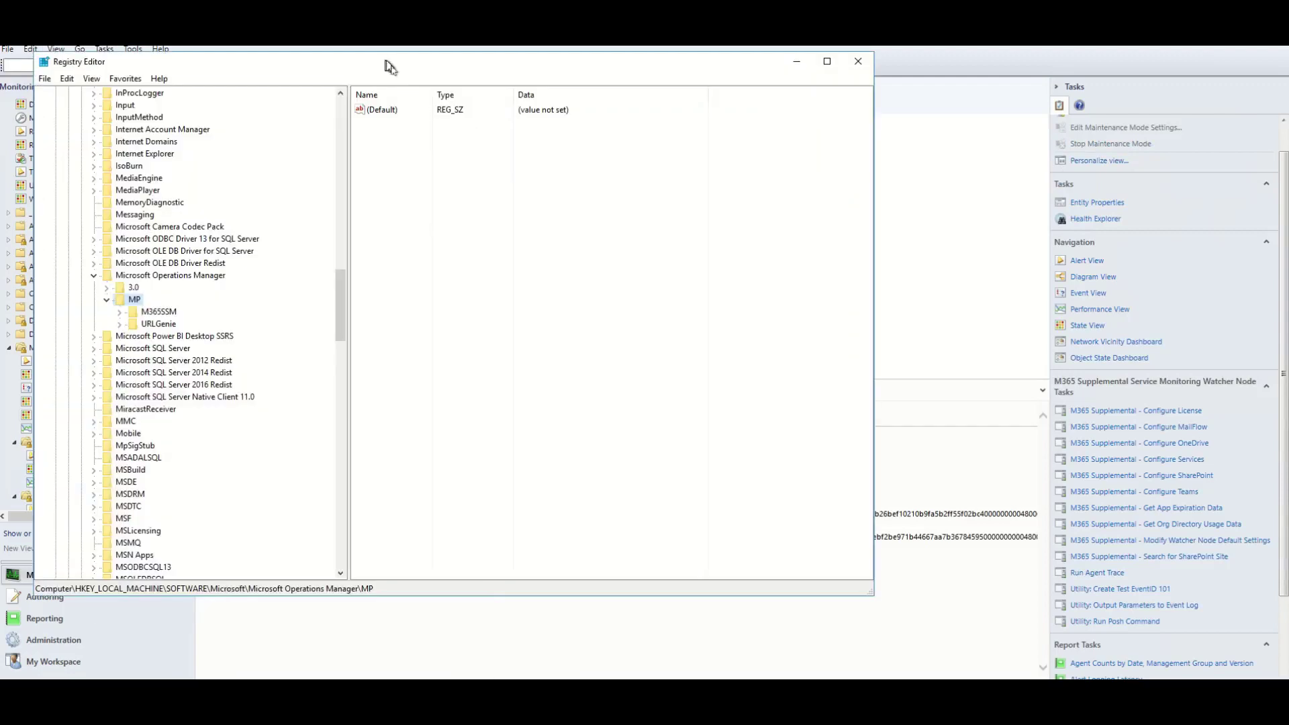
Navigate Registry Editor to the monitoringguys.onmicrosoft.com key under M365SSM\MgmtGroups\SCOMLAB\WatcherNode.
drag(389, 63, 426, 101)
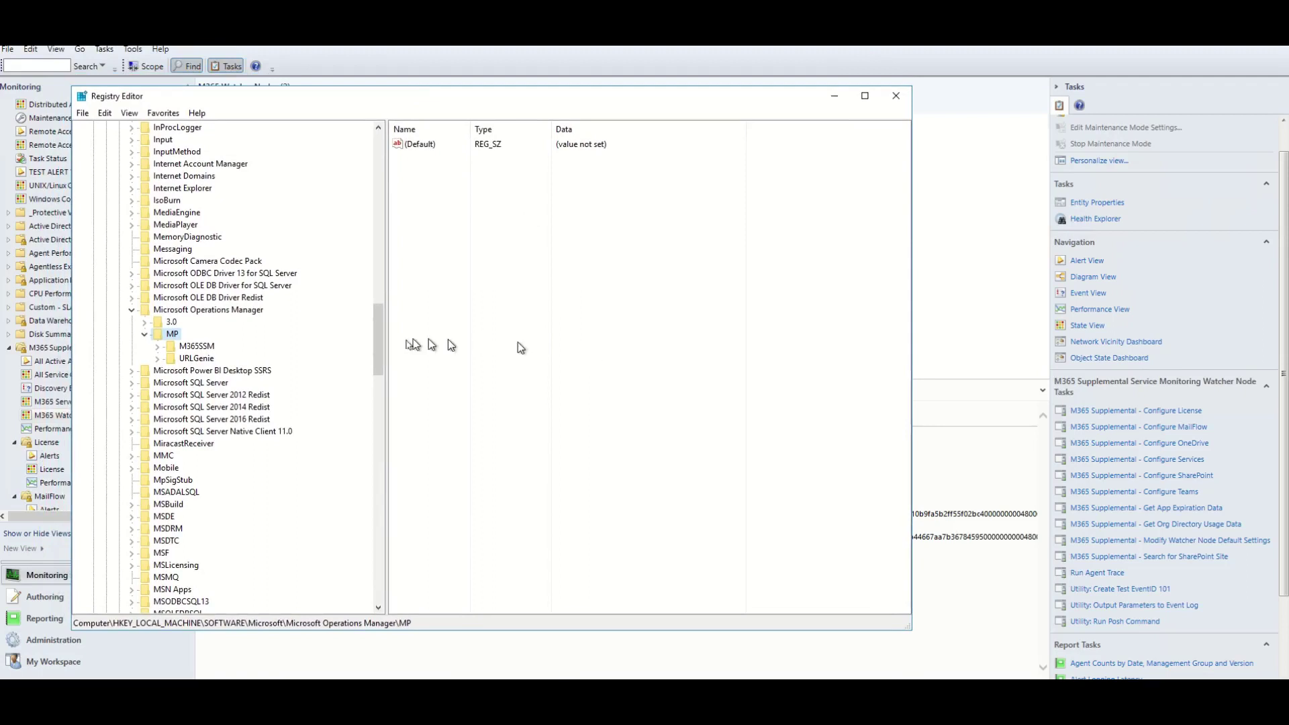
click(157, 346)
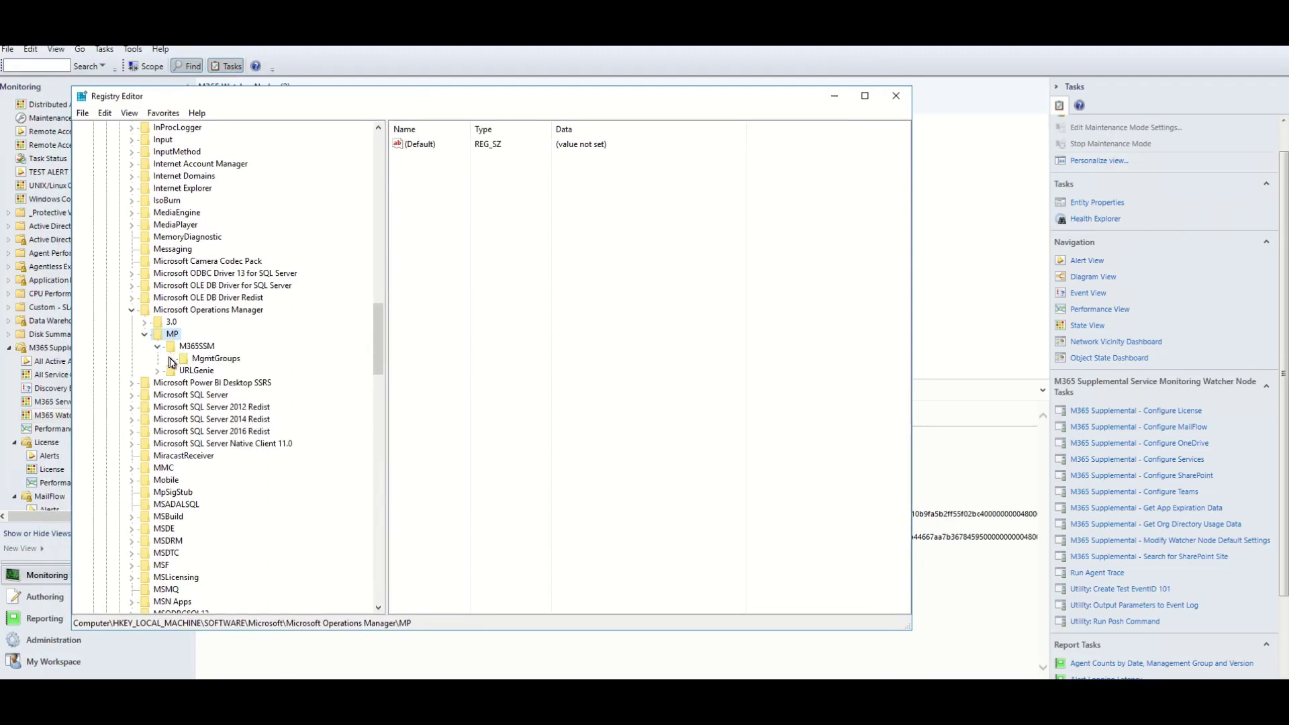
click(170, 359)
click(183, 371)
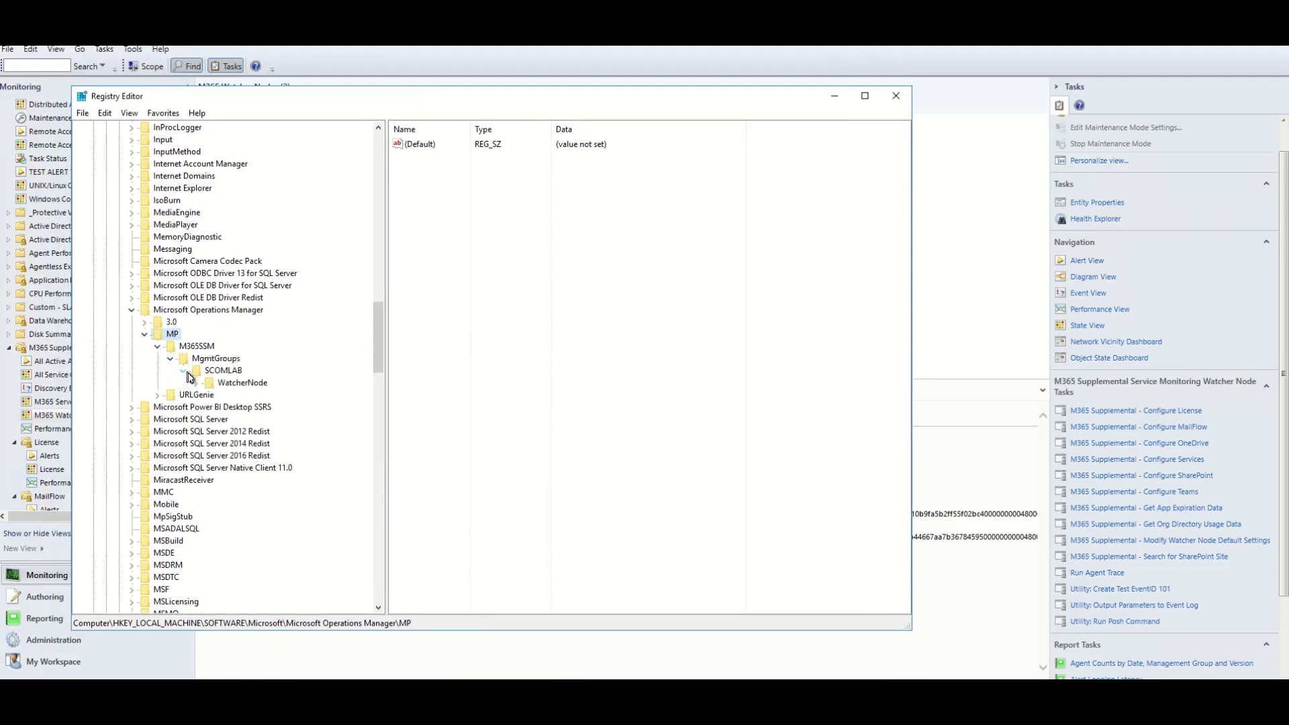
click(200, 383)
click(267, 396)
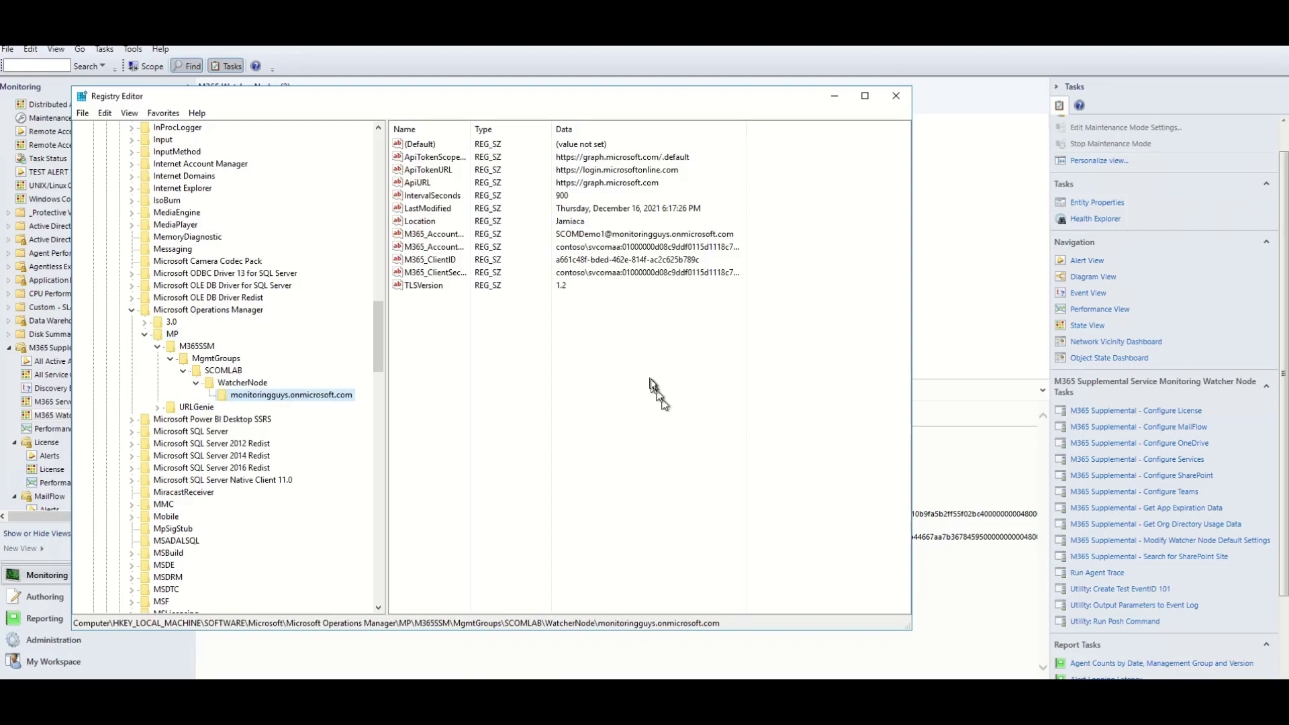
Widen the Data column and window to review the stored account password and client secret values, then minimize.
double_click(747, 128)
click(609, 249)
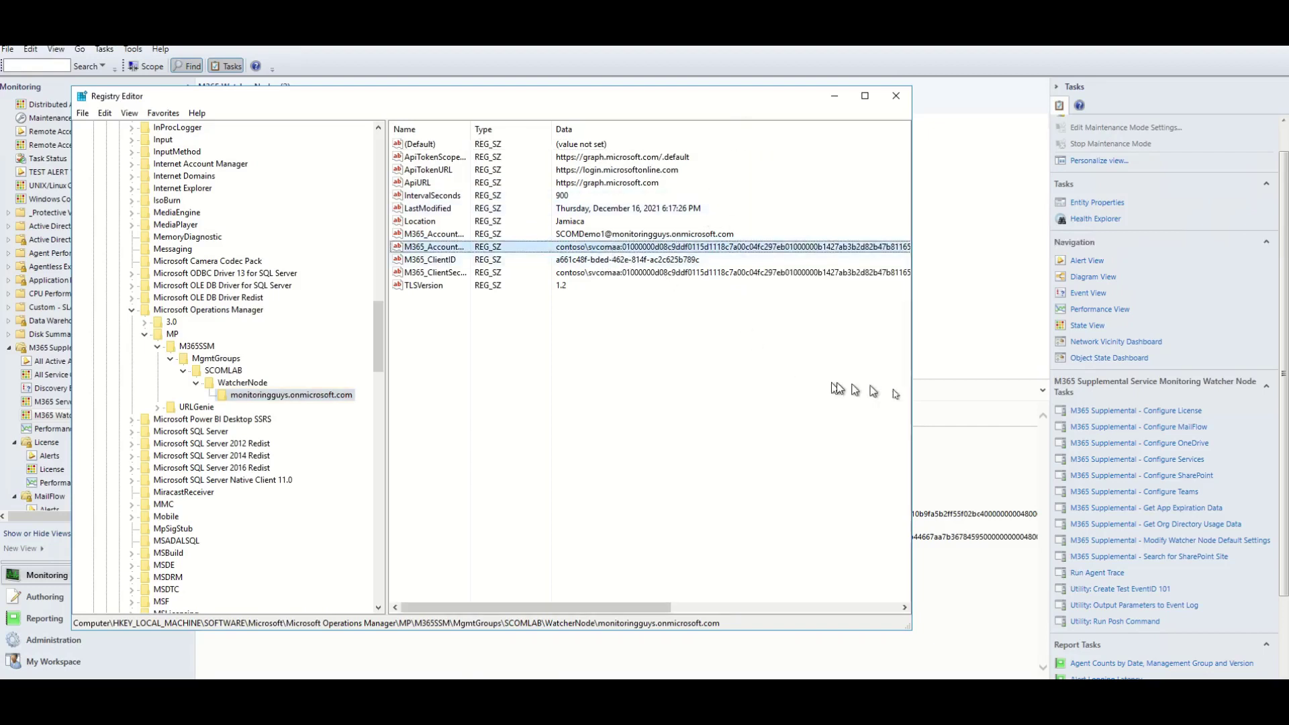
drag(912, 400, 1247, 399)
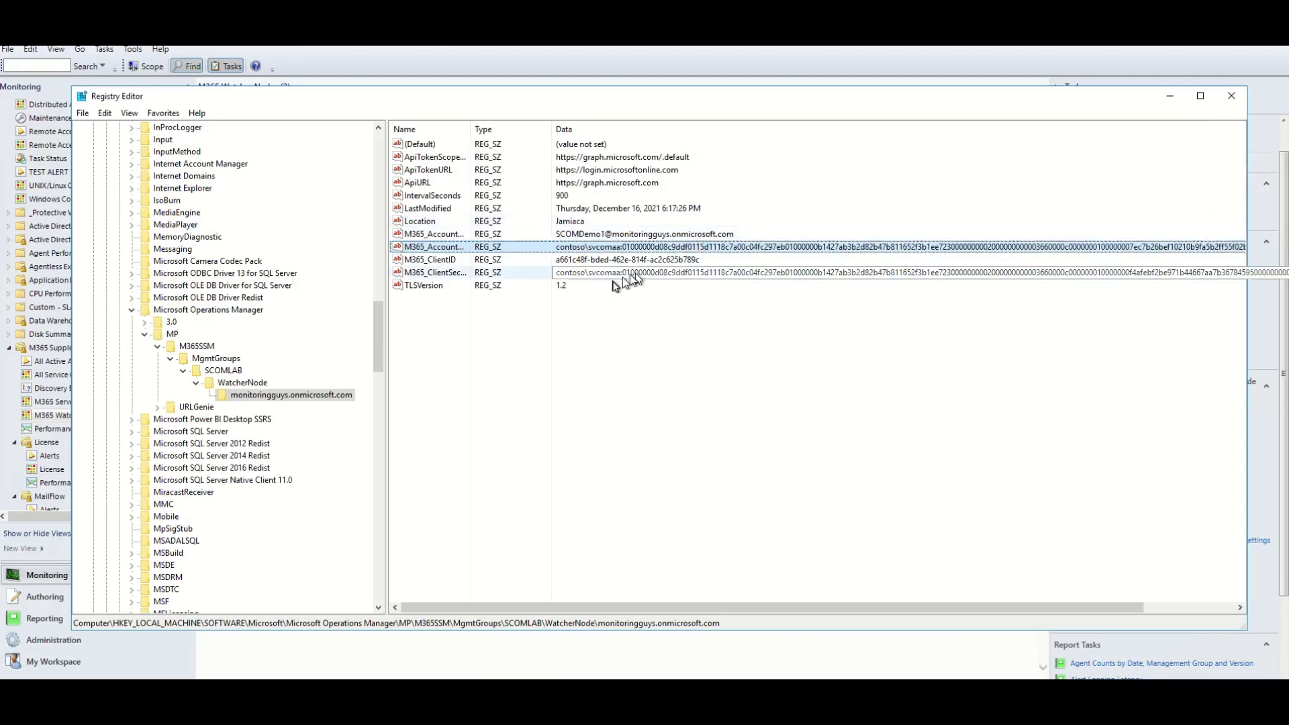
click(602, 277)
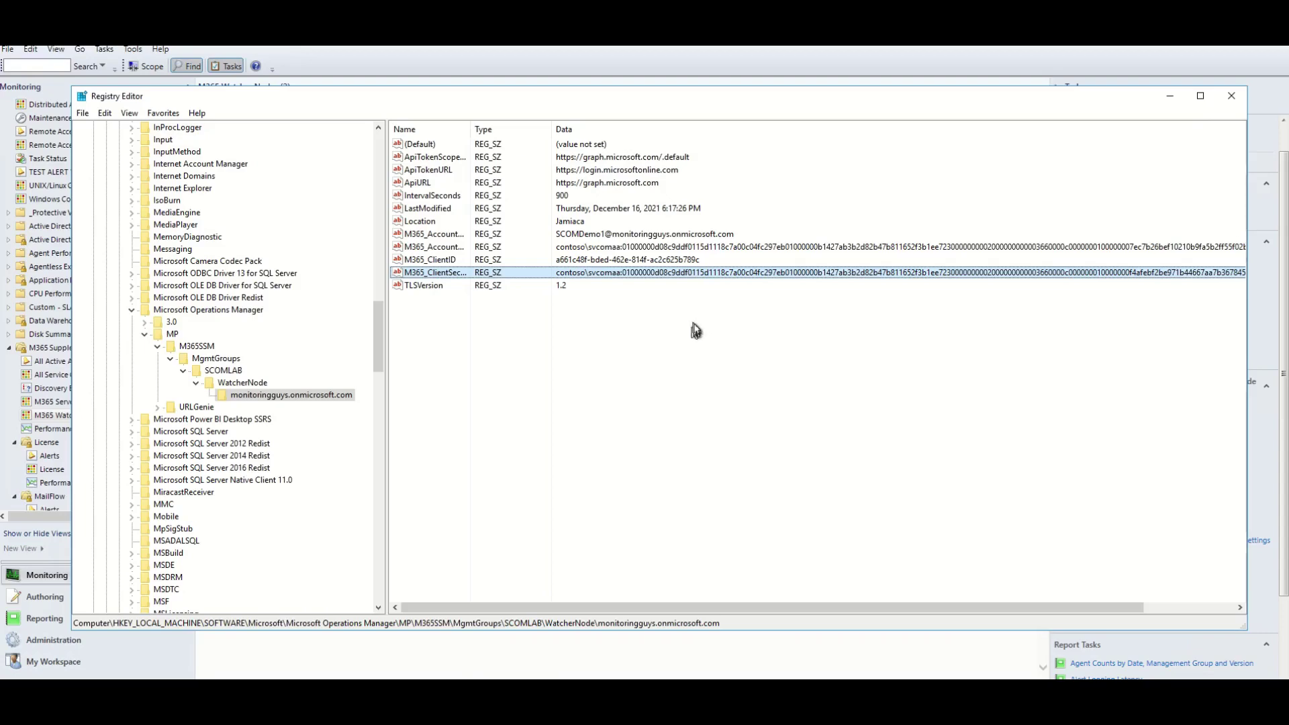
click(1170, 98)
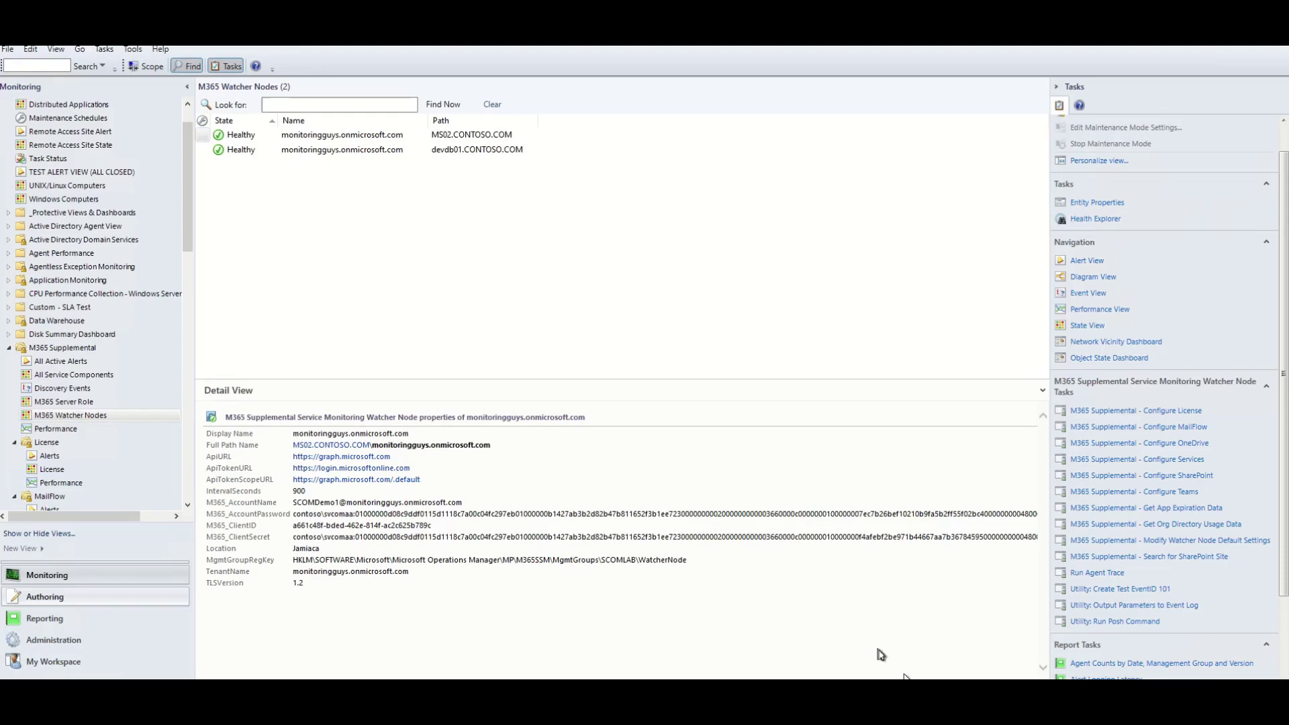
Review the Configure License task's default parameter values in the overrides window, then discard any changes.
click(1170, 412)
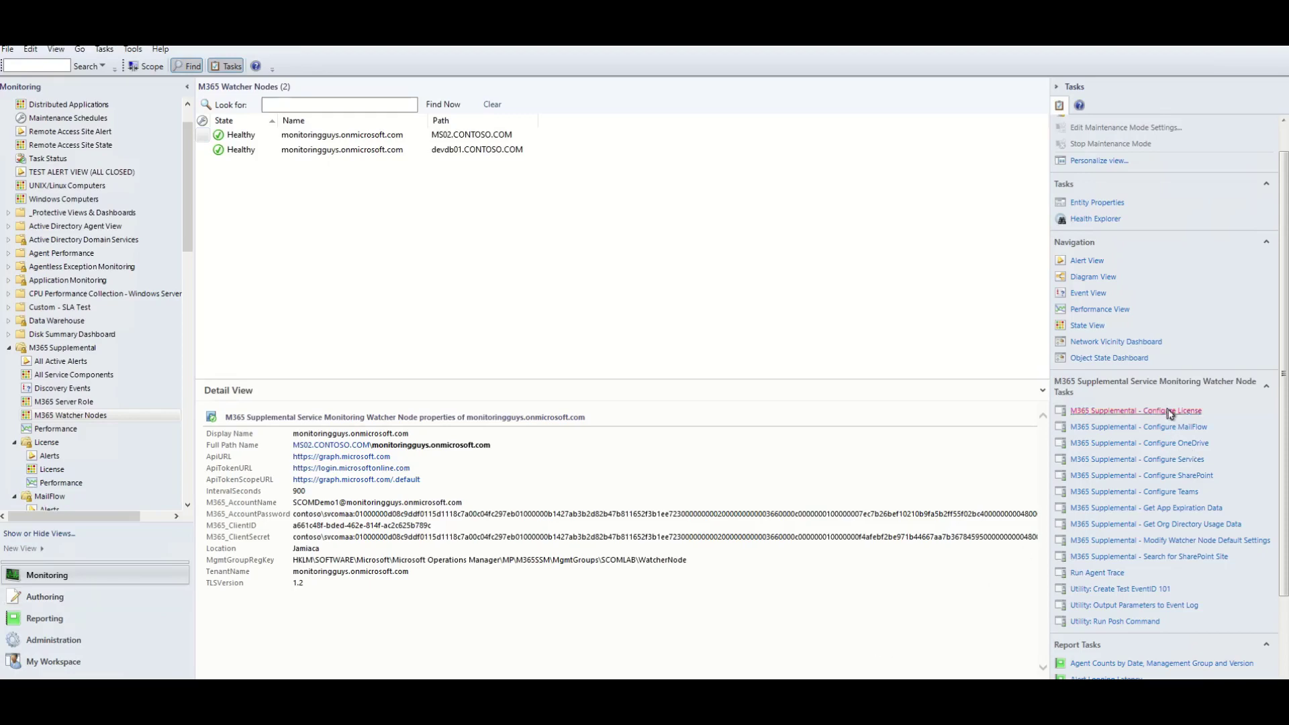
click(470, 393)
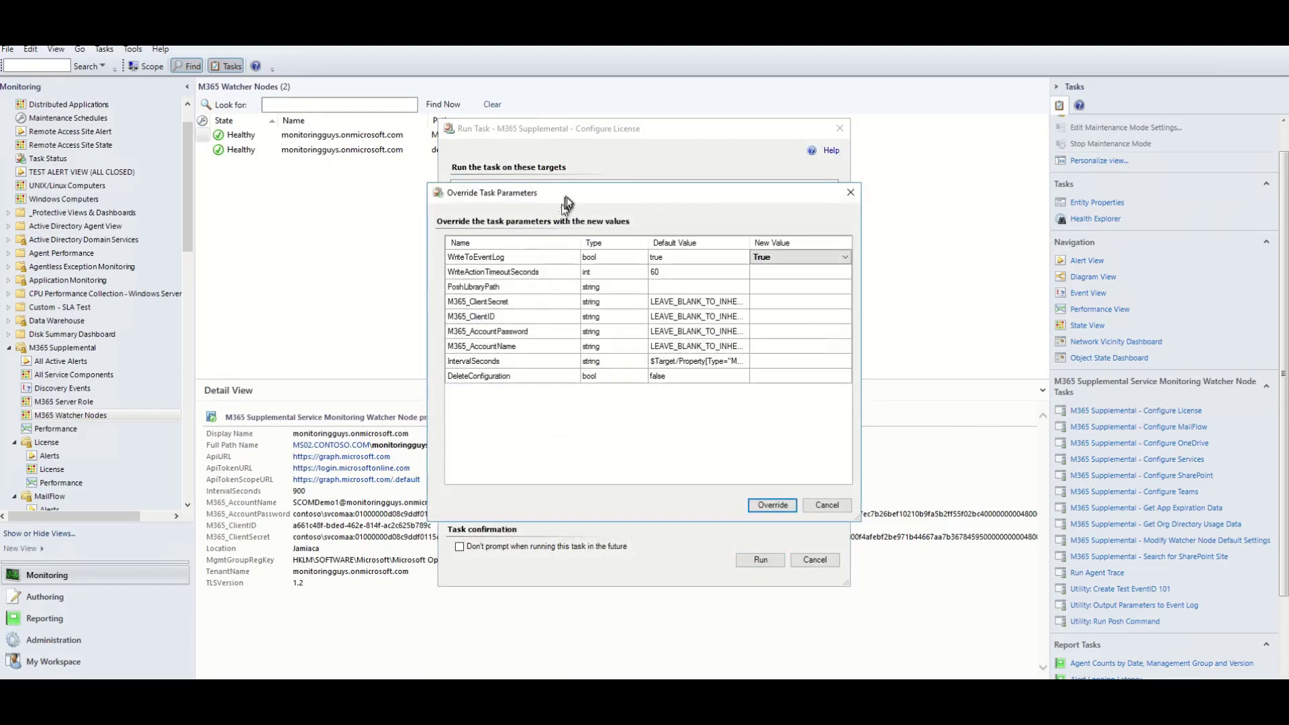
drag(567, 200, 433, 193)
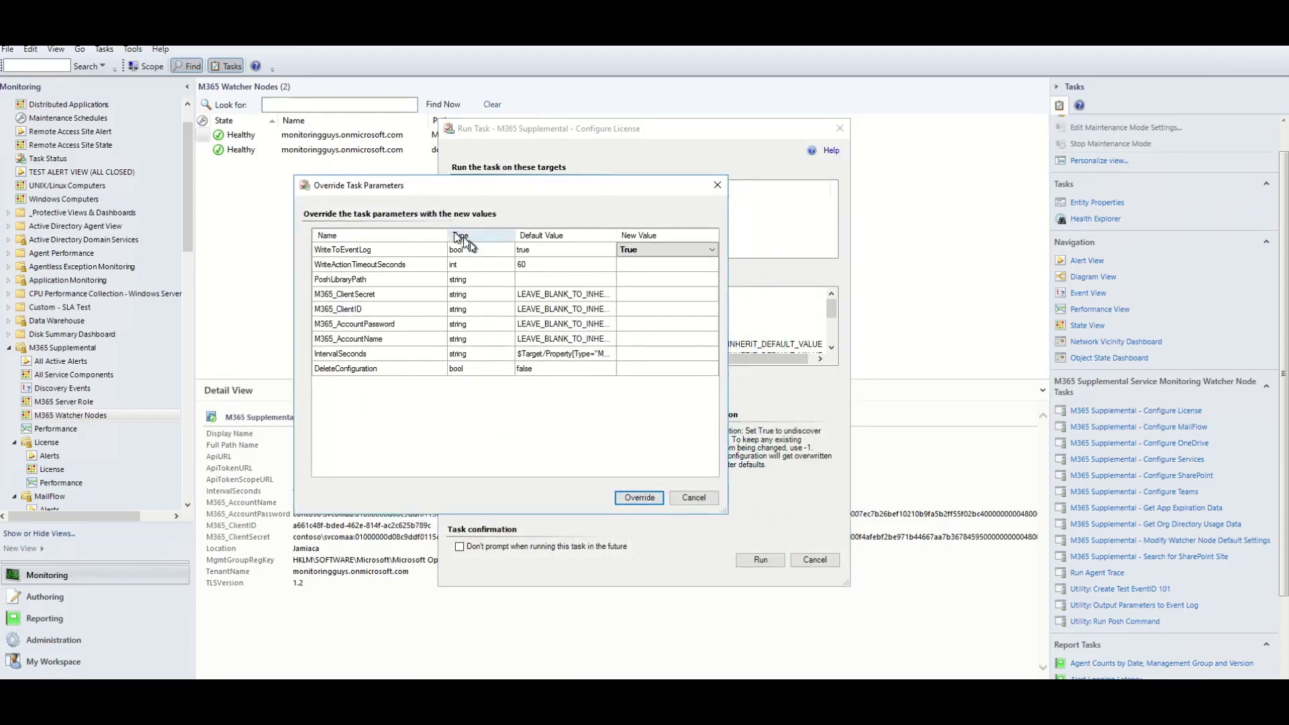
drag(726, 513, 935, 524)
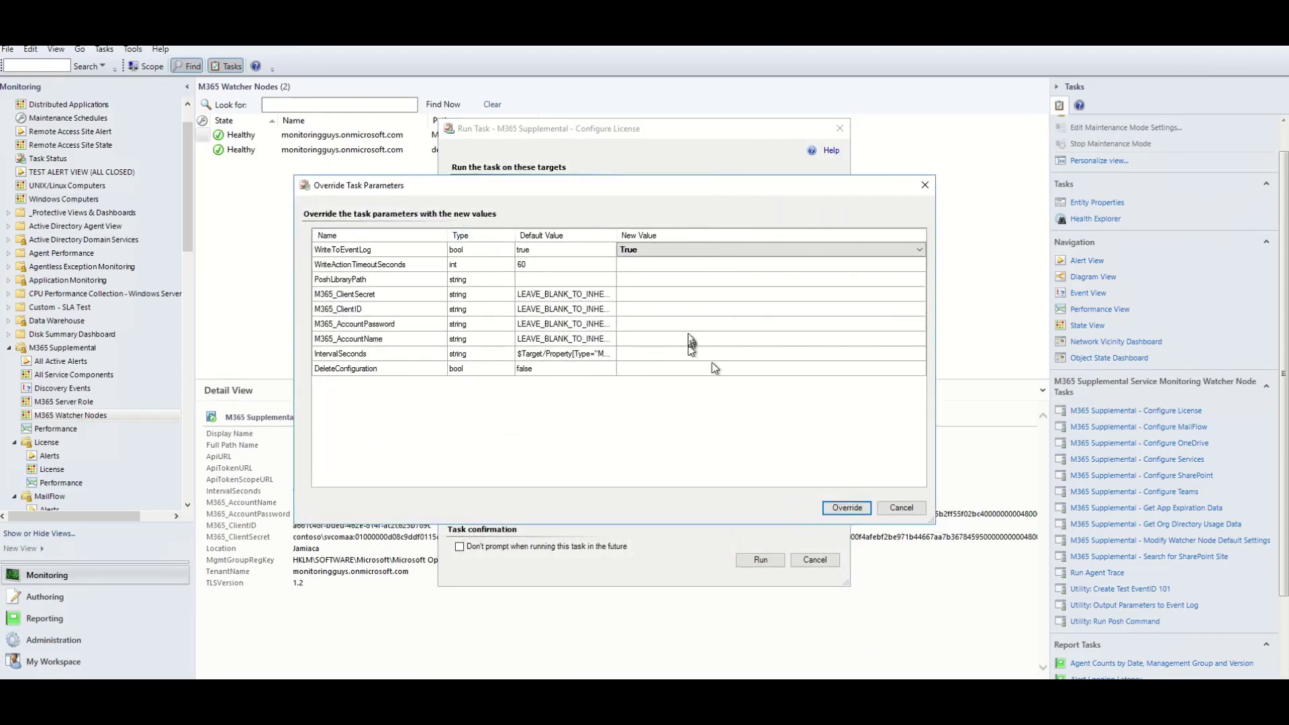
drag(616, 236, 798, 242)
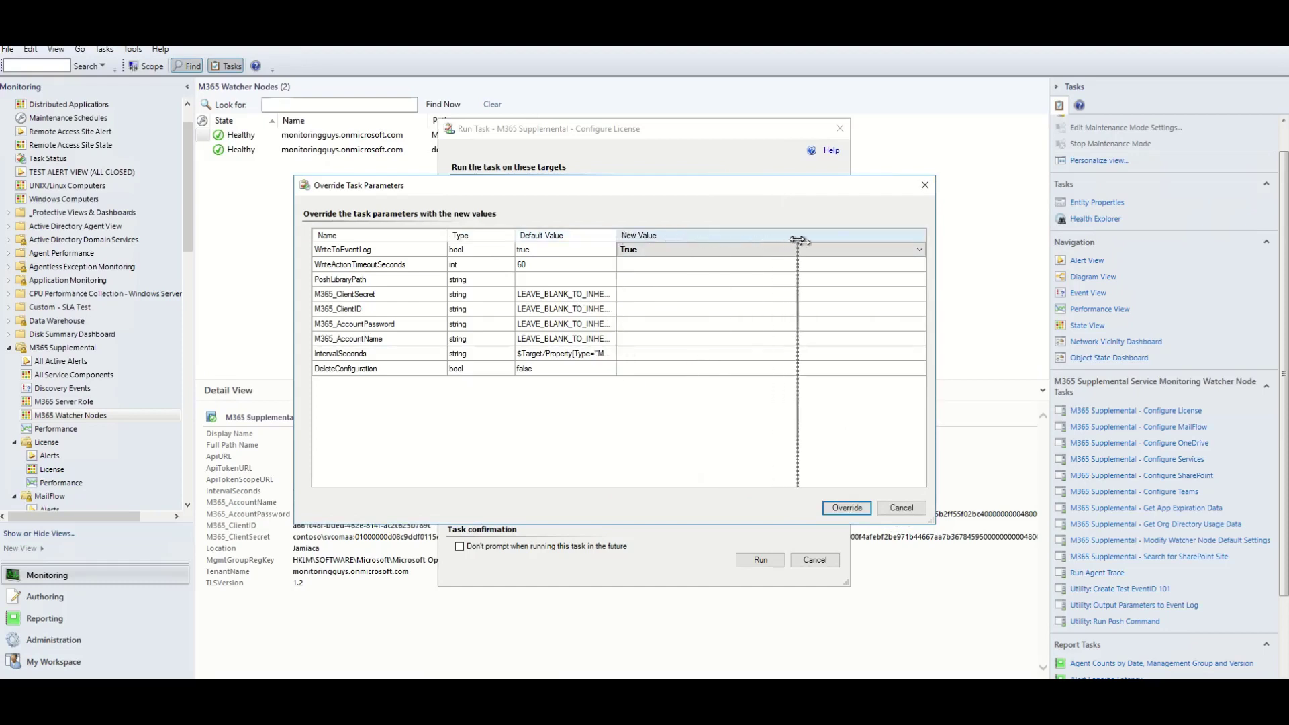
click(631, 295)
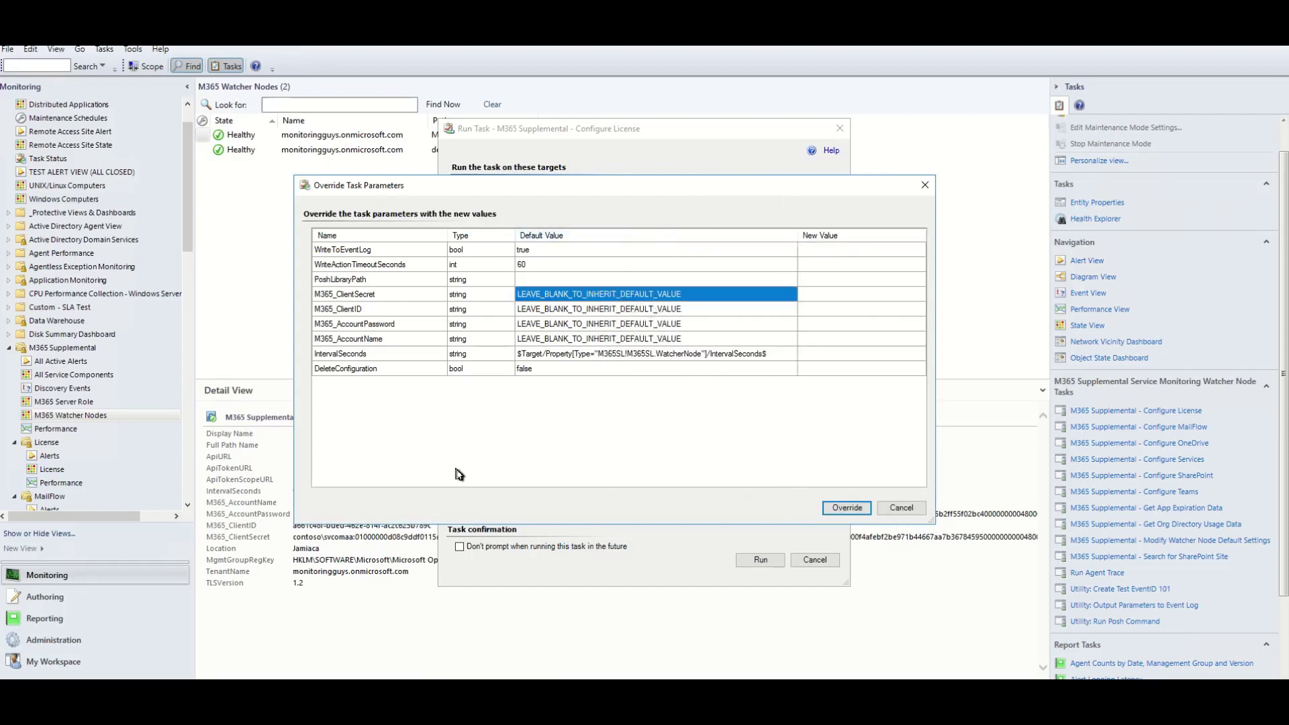
click(822, 295)
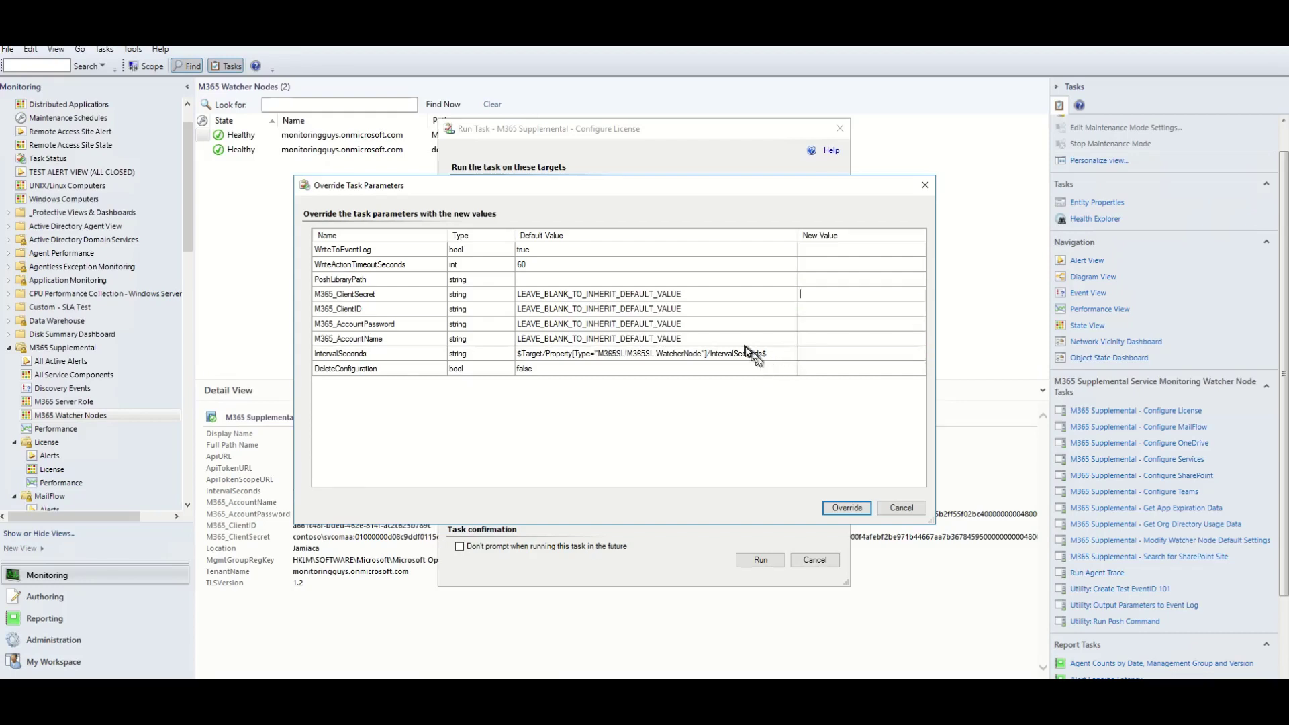
click(914, 514)
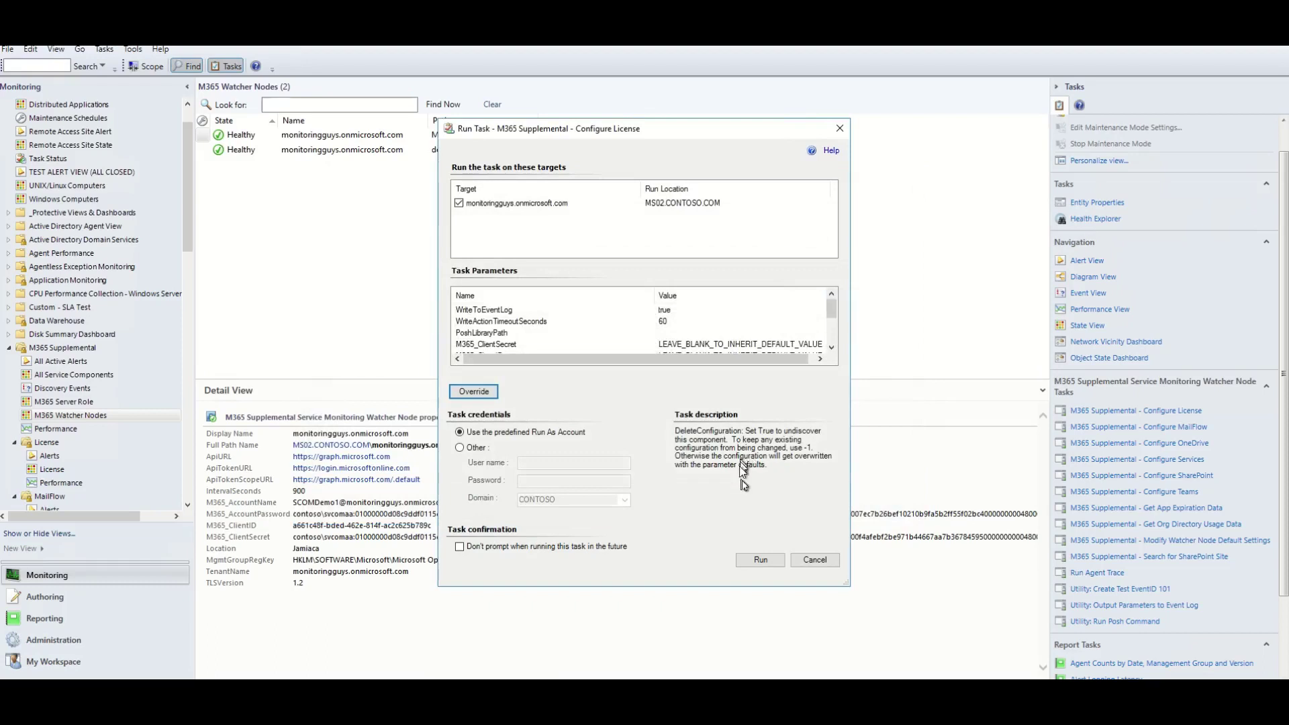
Run Configure License with defaults and close the status once it succeeds with IntervalSeconds 900.
click(759, 561)
drag(699, 181, 657, 90)
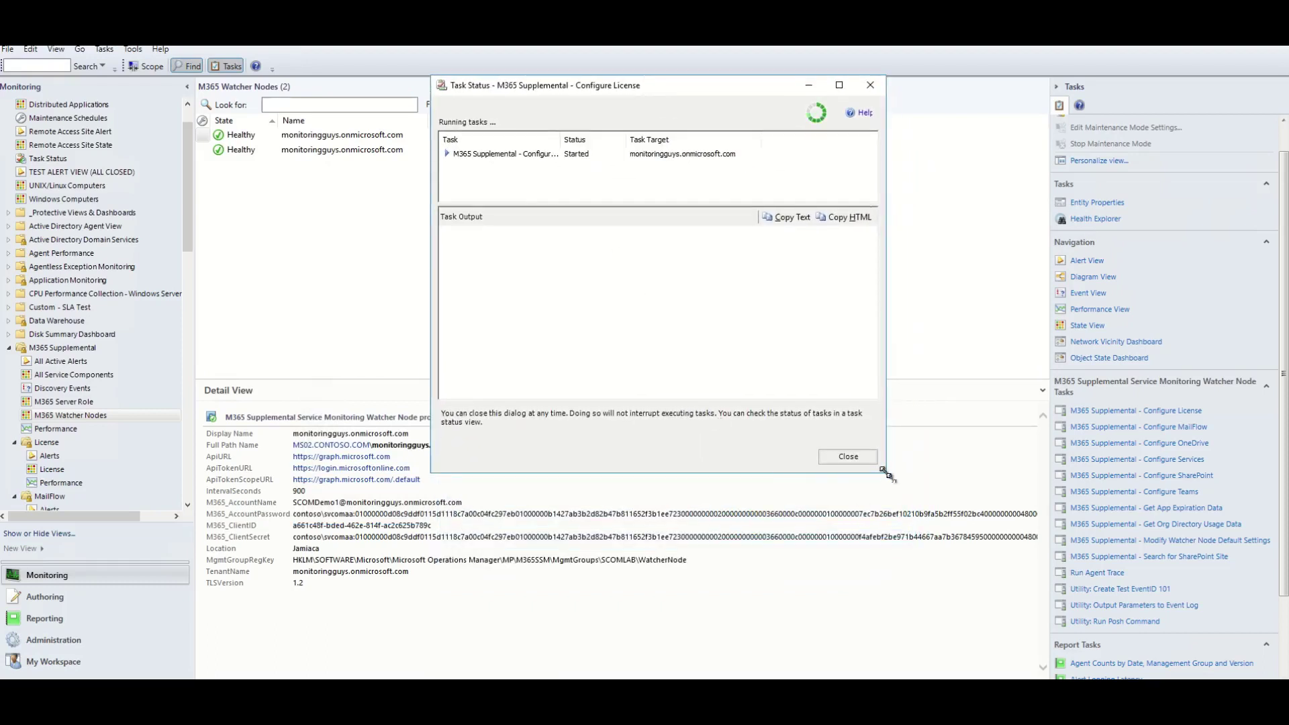
drag(884, 472, 866, 600)
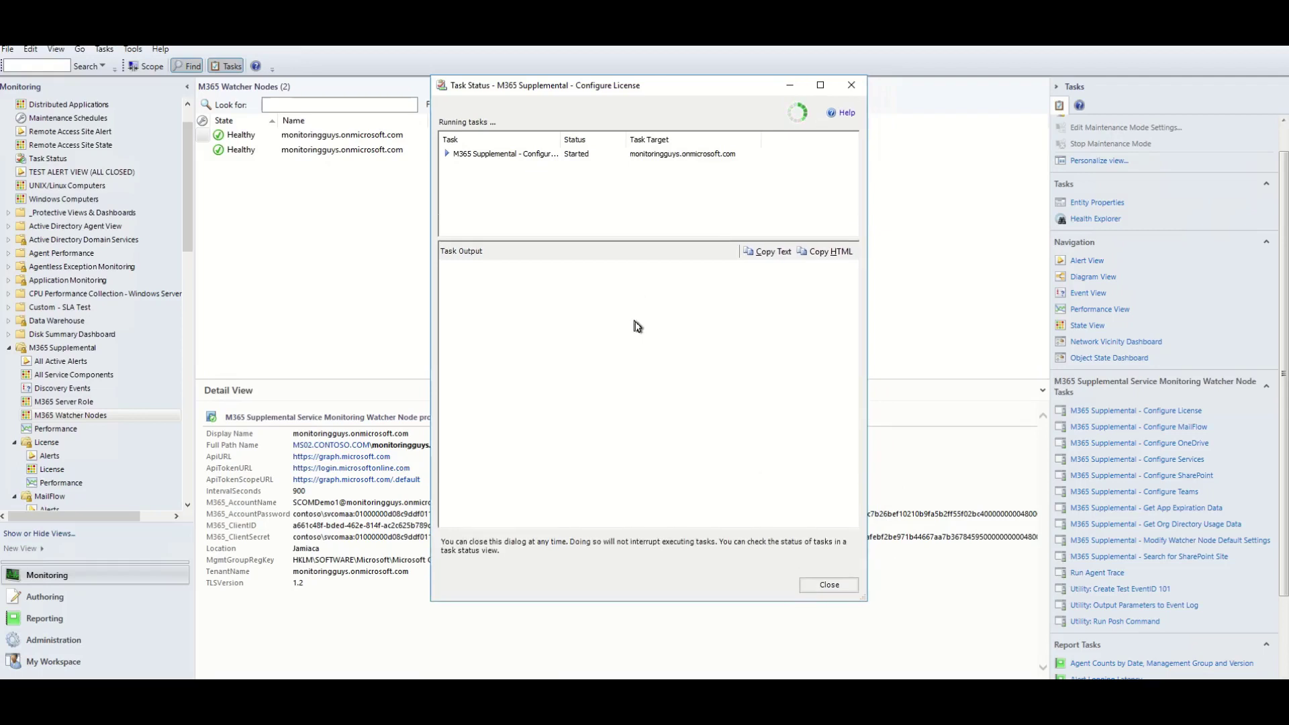
scroll(617, 430, down, 5)
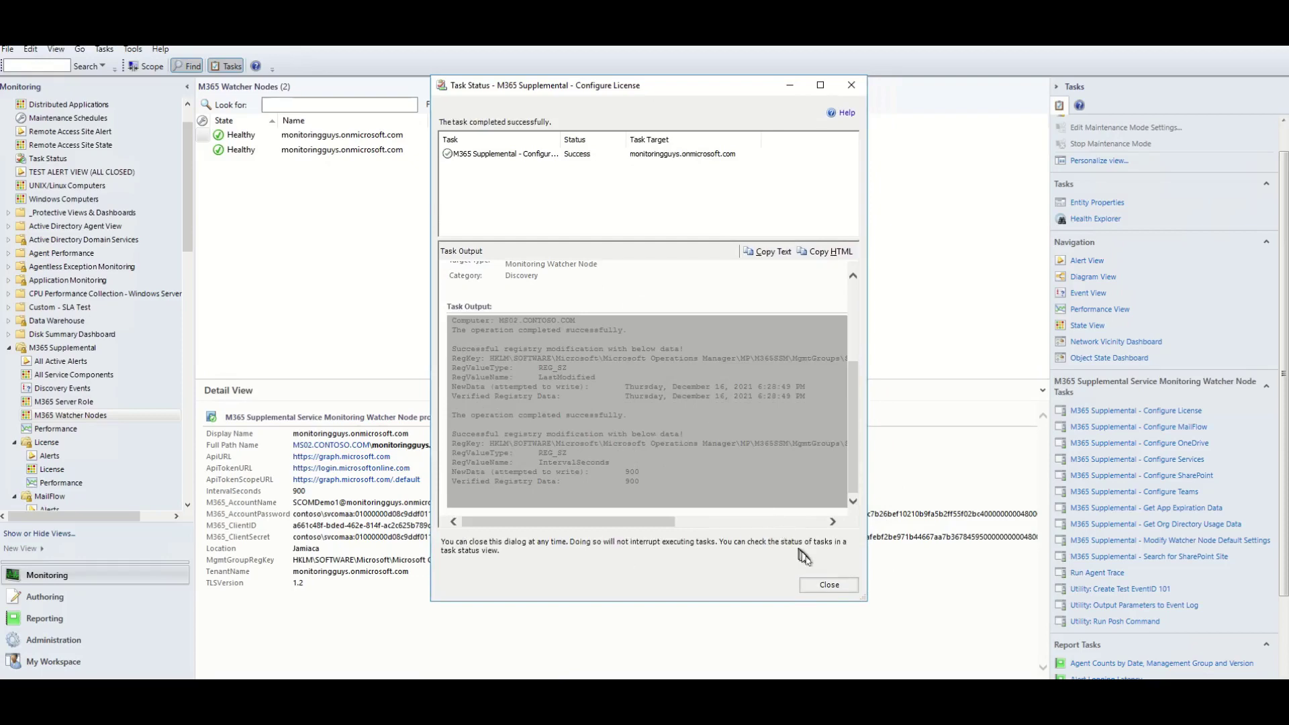
click(830, 585)
scroll(127, 408, down, 3)
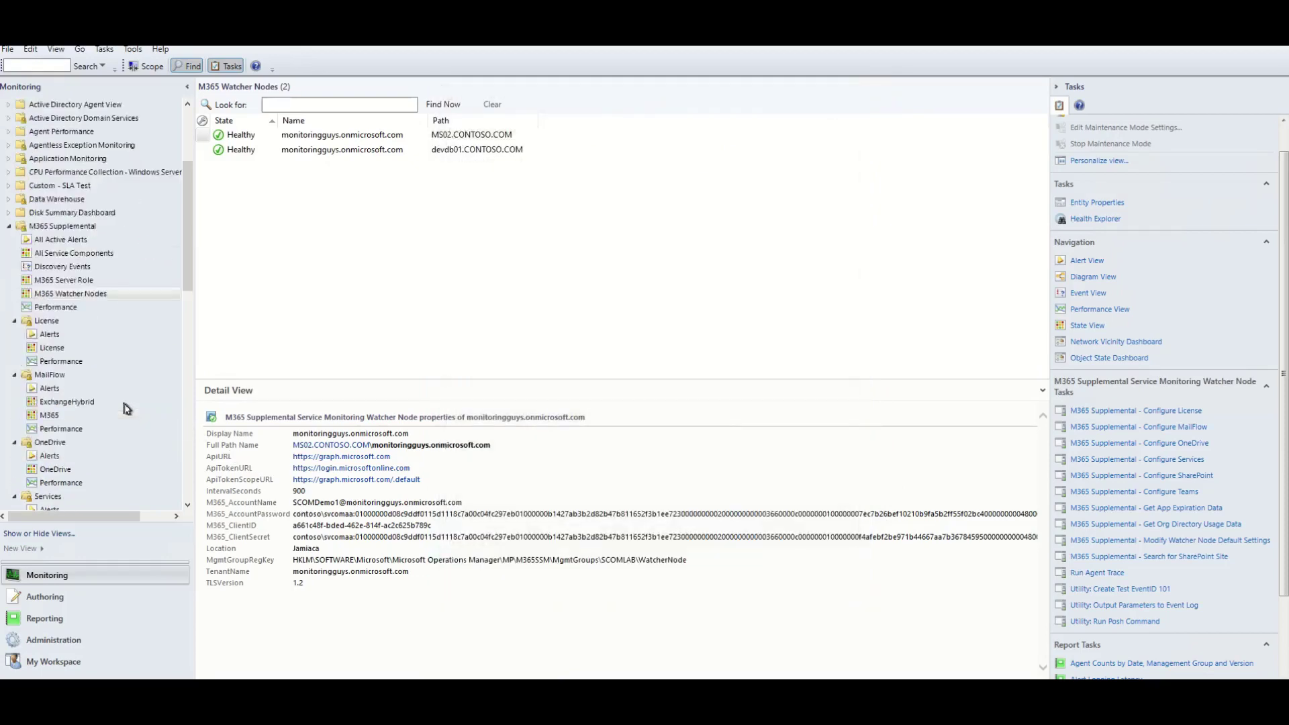
Open the License view under M365 Supplemental and refresh it.
scroll(126, 408, down, 3)
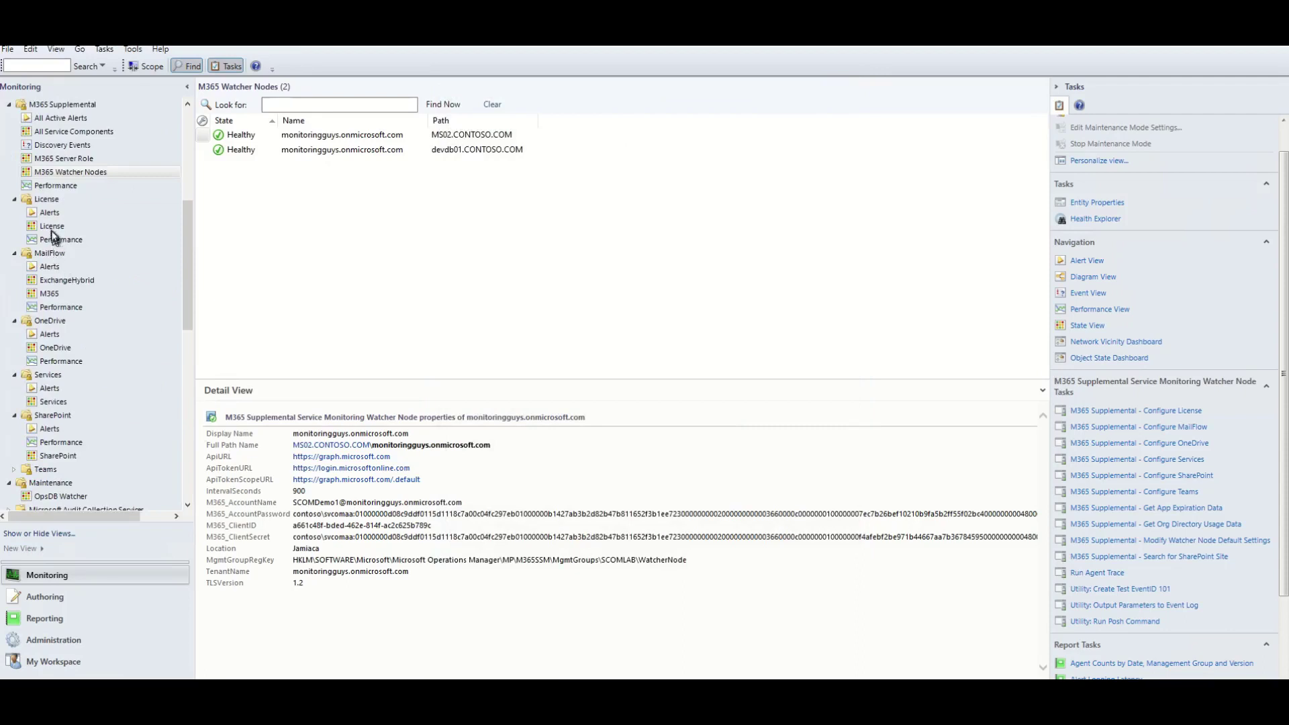
click(51, 228)
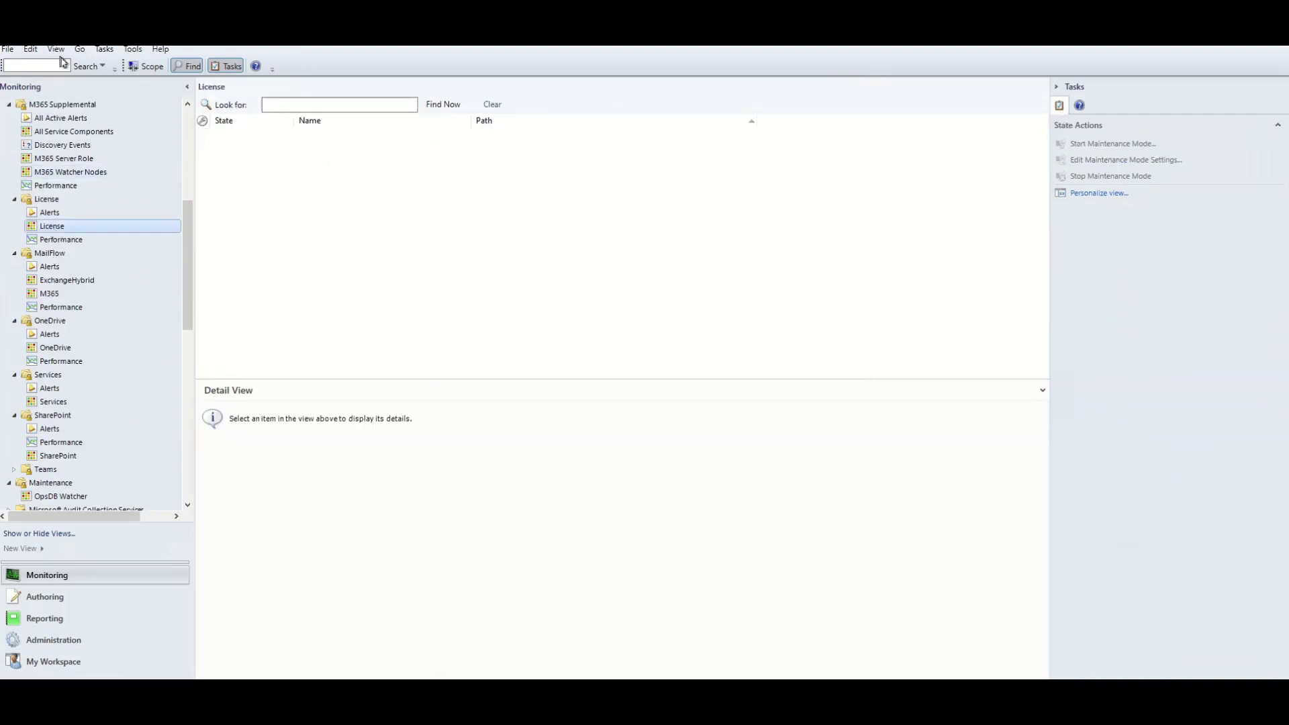
click(57, 49)
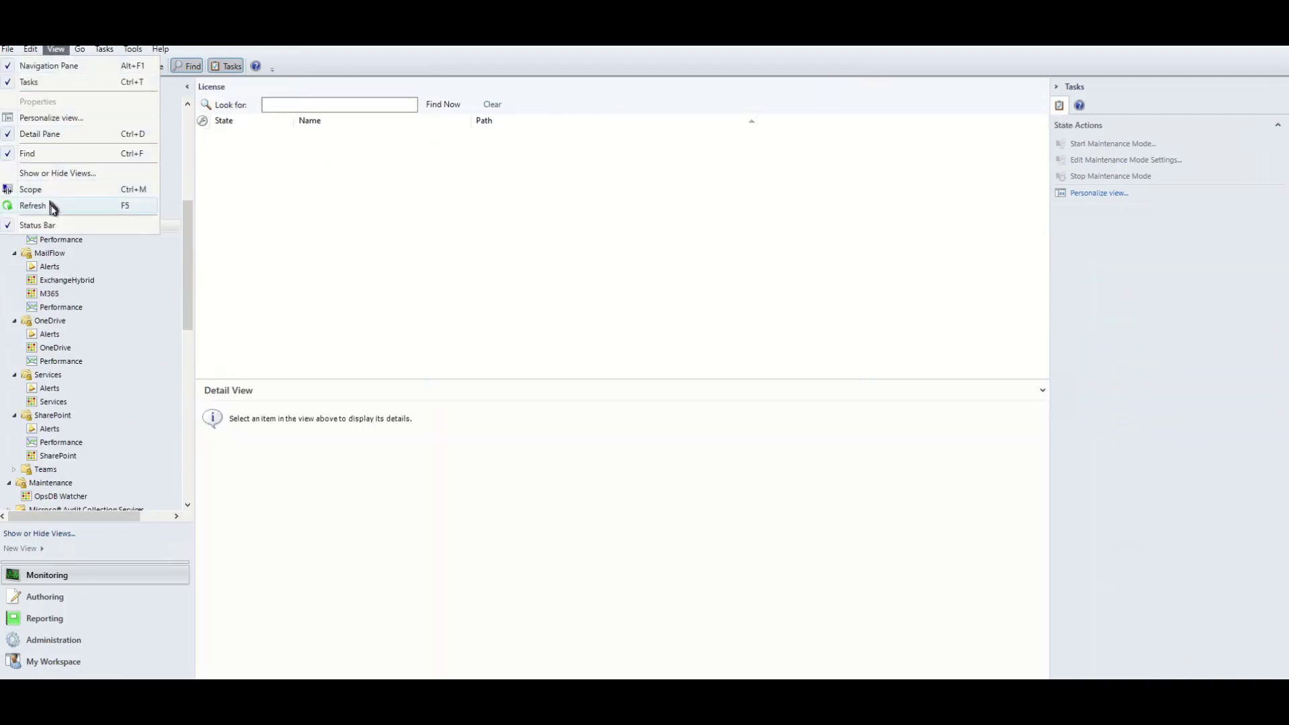
click(34, 206)
Check that DEVELOPERPACK_E5 and FLOW_FREE are Healthy, then restore Registry Editor.
click(322, 151)
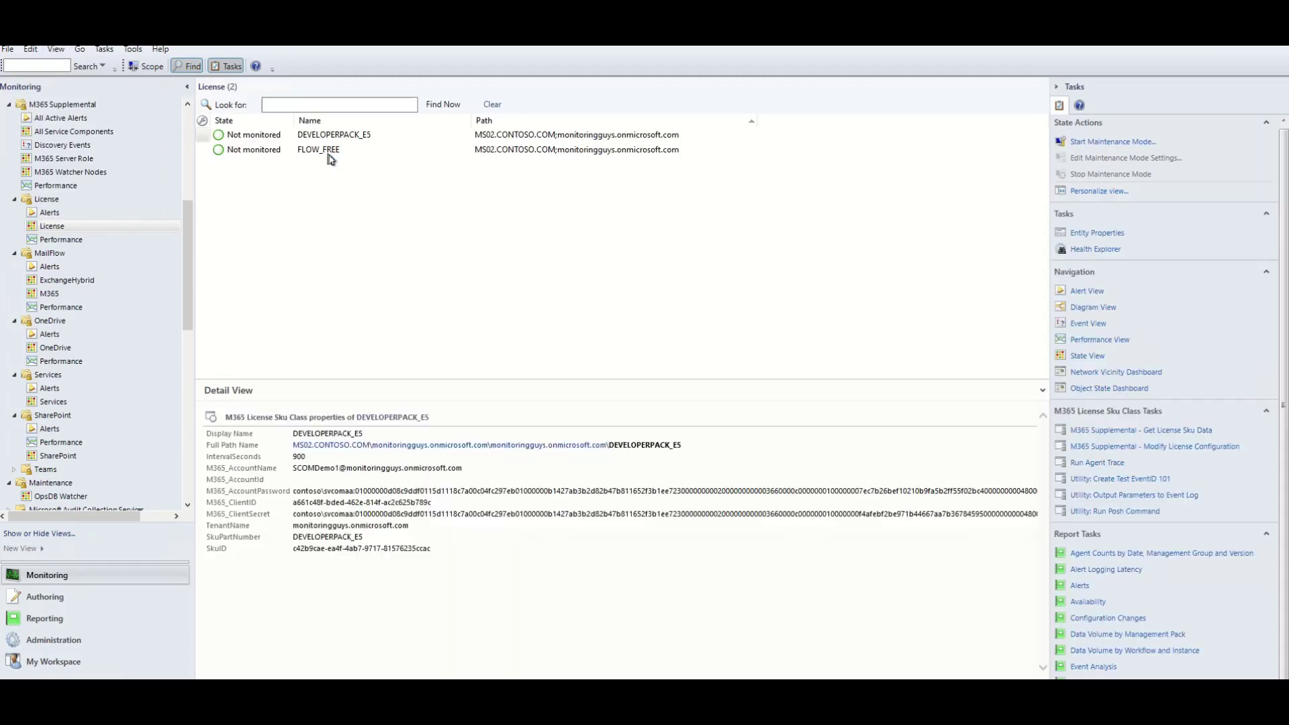
click(312, 135)
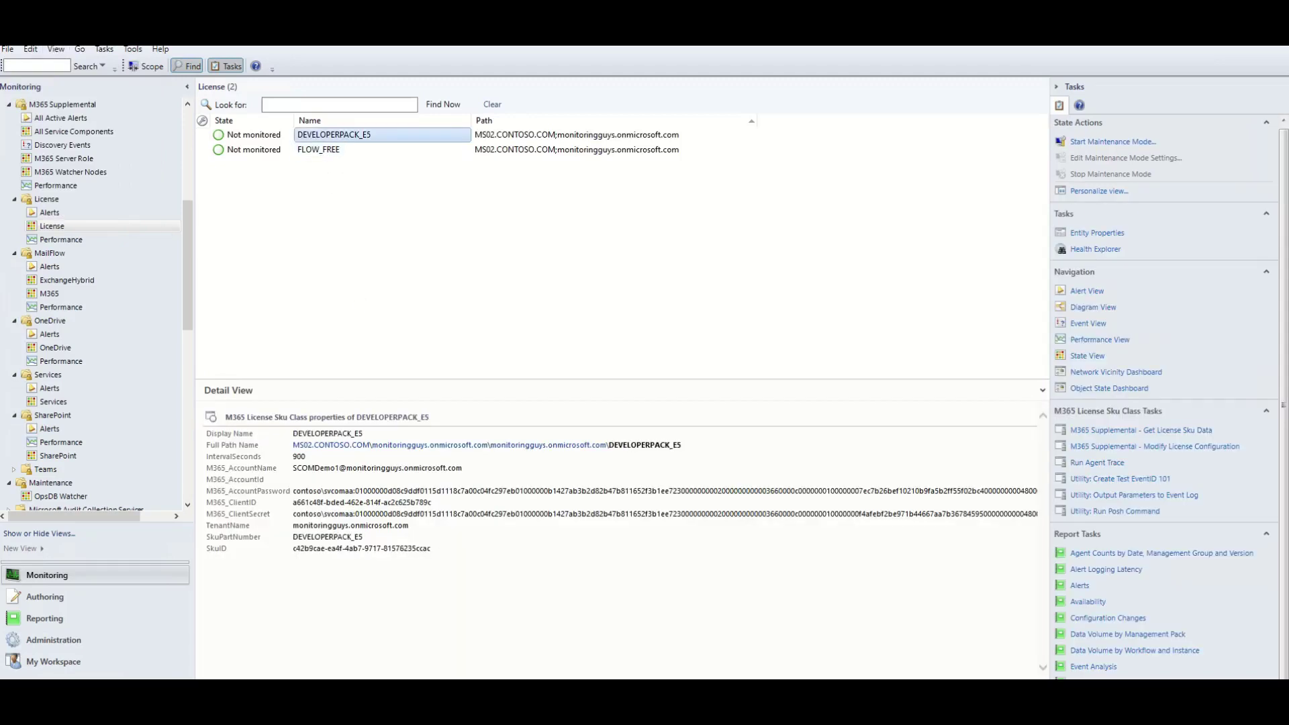
click(274, 139)
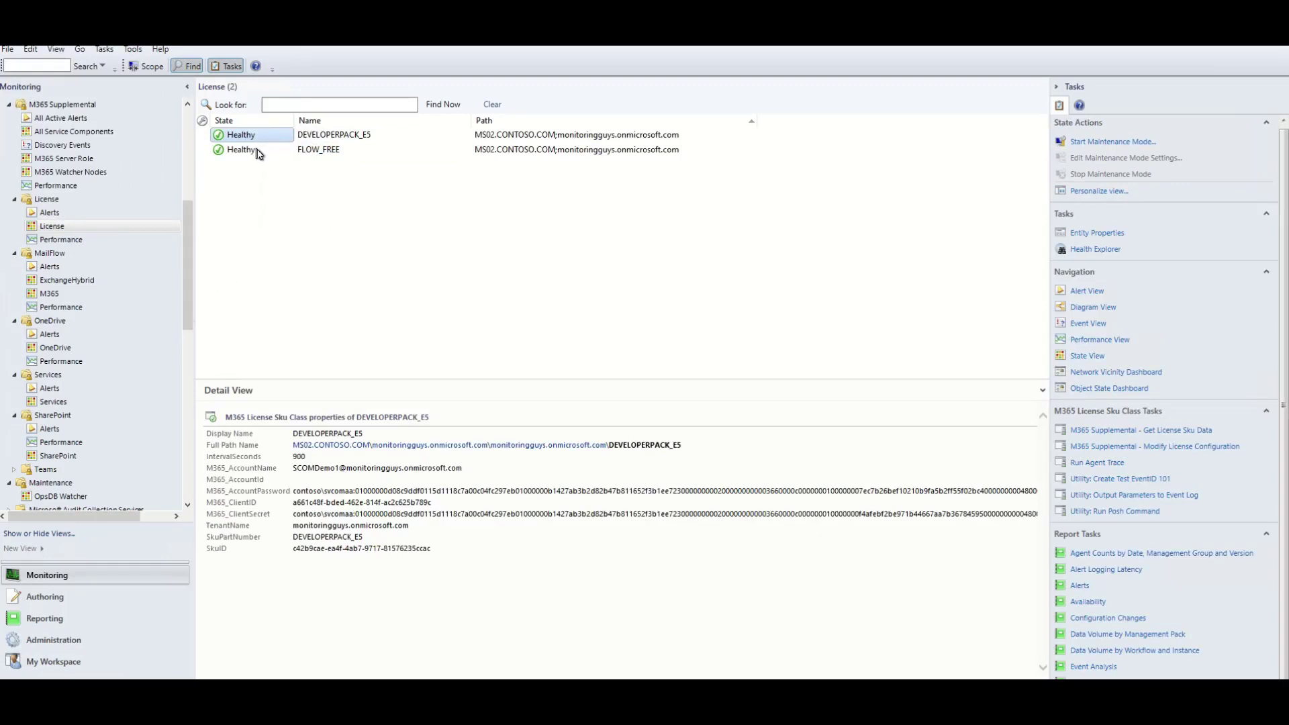
click(259, 152)
click(260, 140)
click(478, 691)
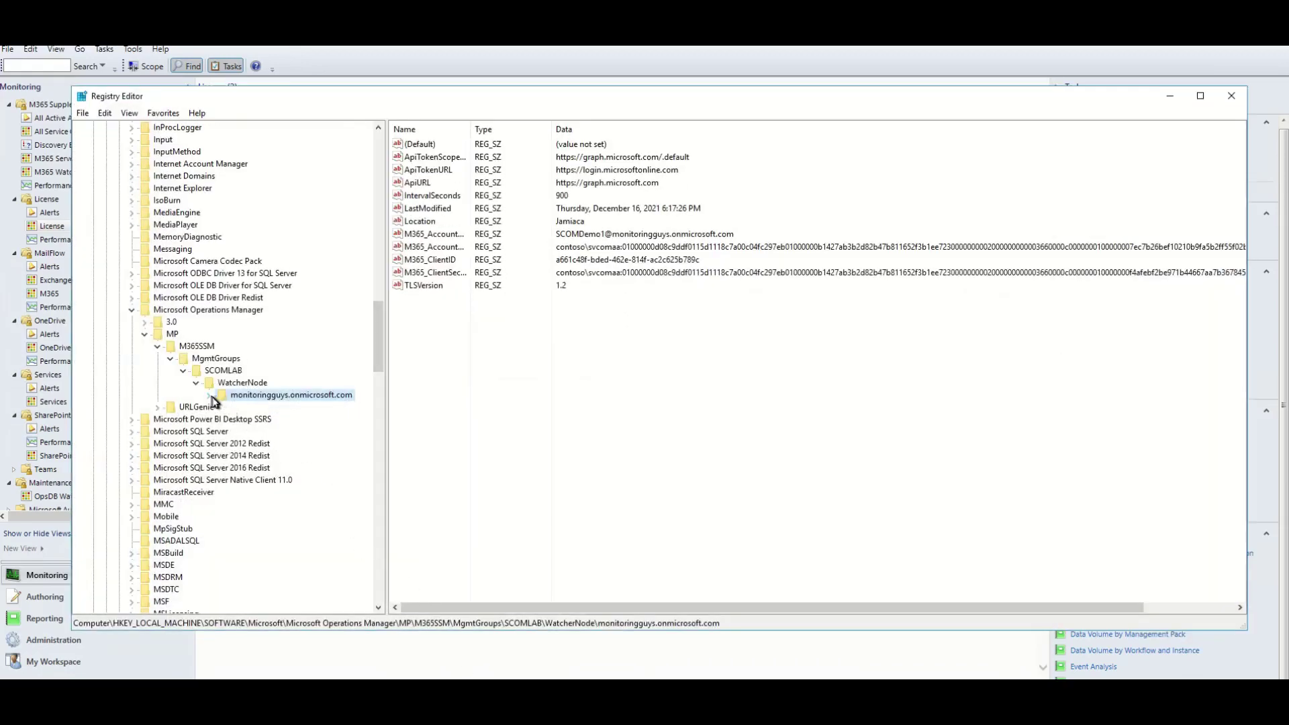
Expand the tenant key to view the new License subkey, then minimize and open M365 Watcher Nodes.
click(209, 394)
click(252, 407)
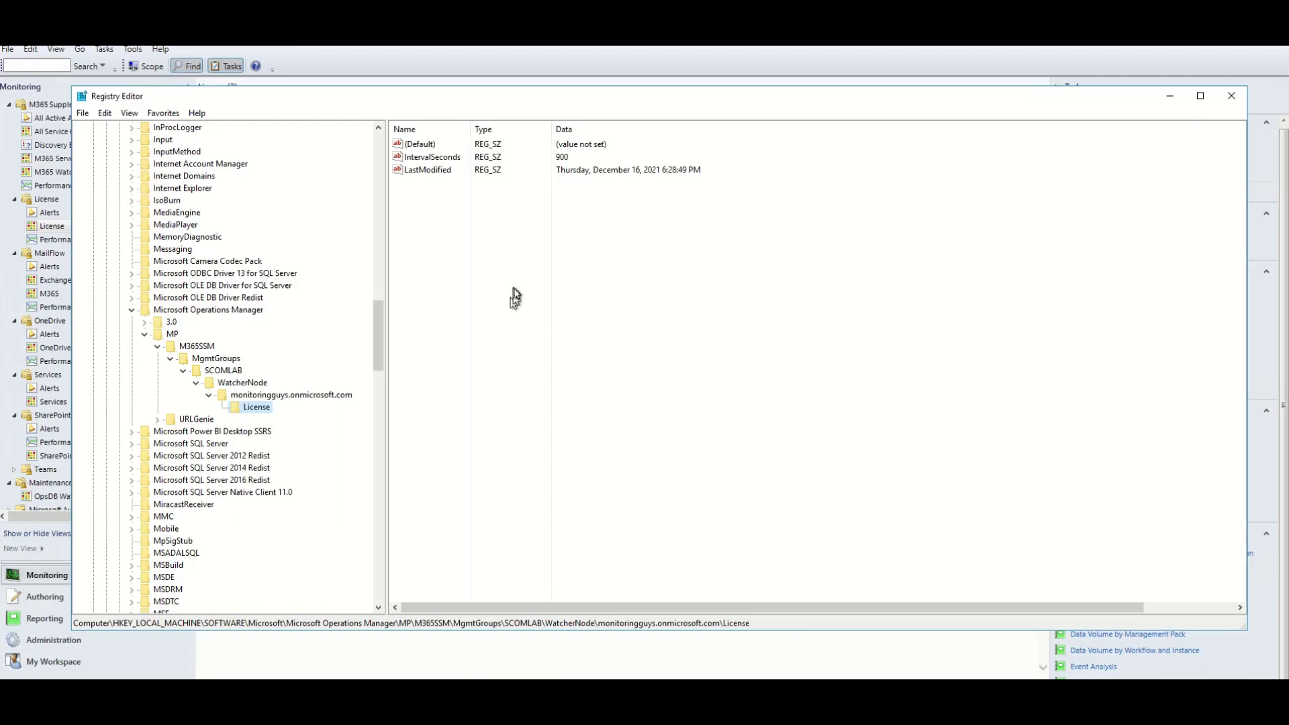
click(1170, 102)
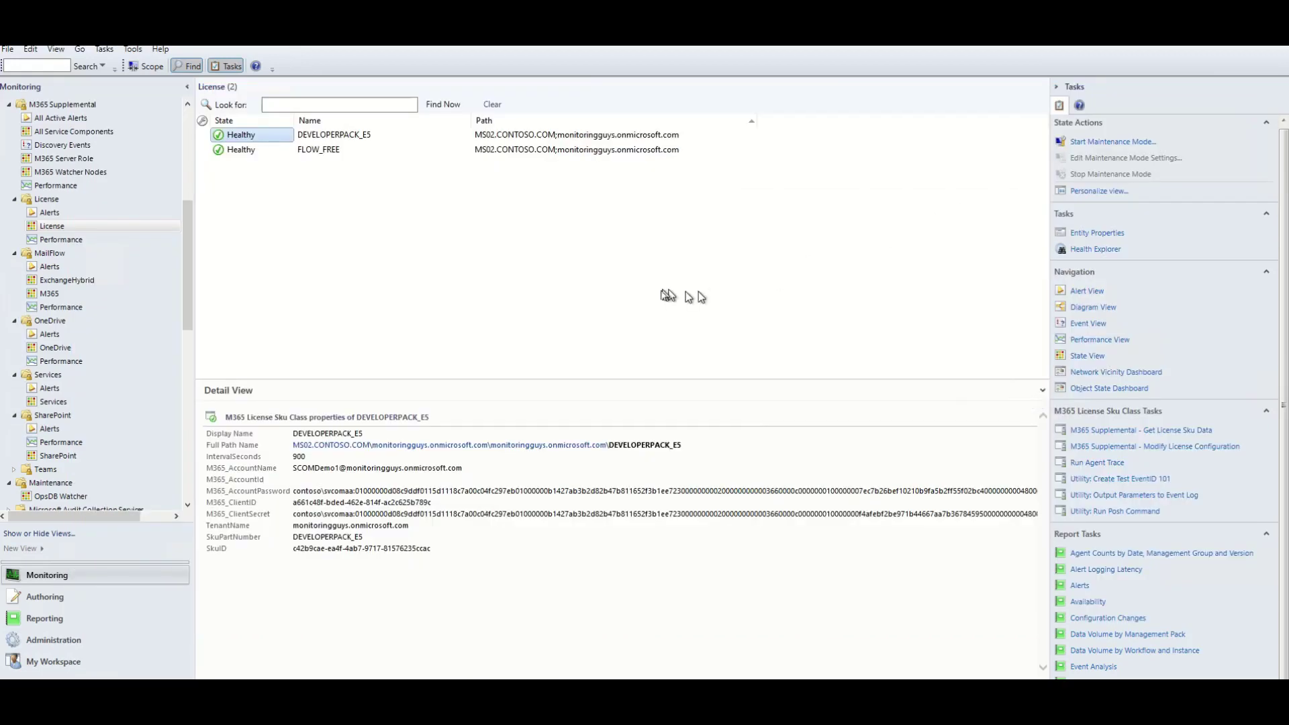
click(100, 173)
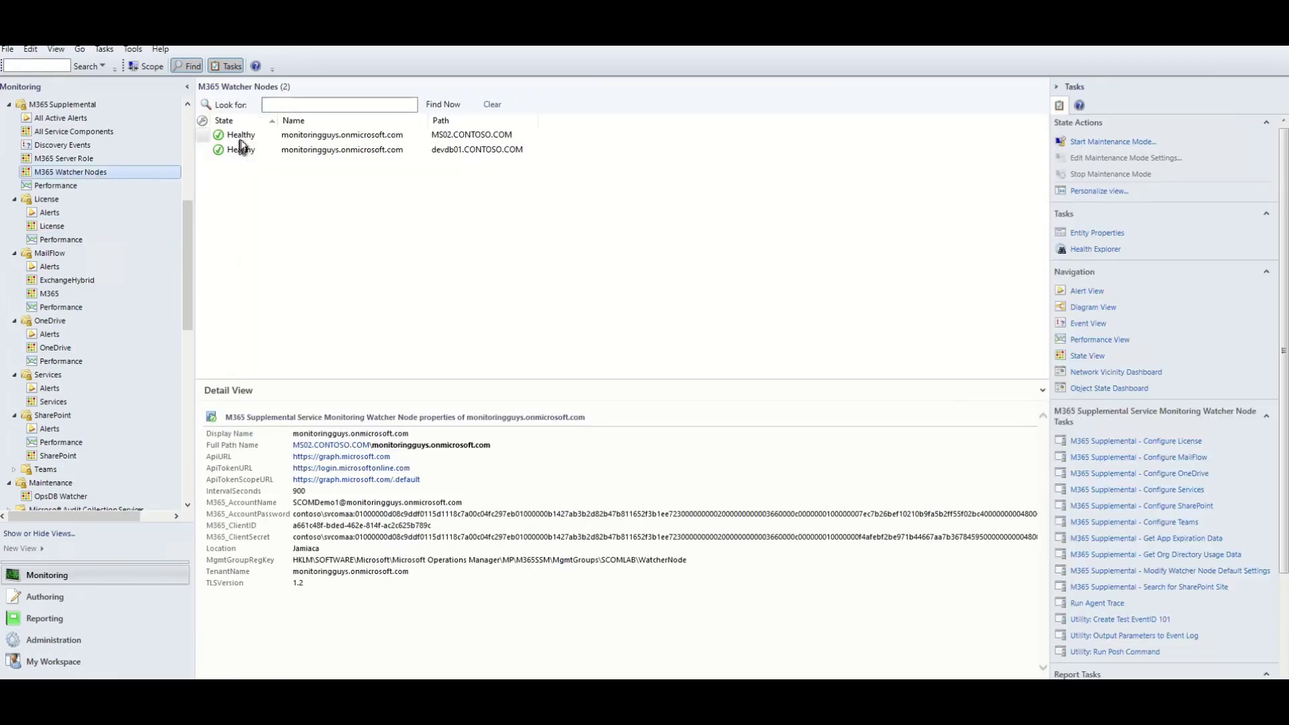
Select both watcher nodes and bring up the Configure Teams task's parameter overrides.
click(243, 138)
shift+click(247, 151)
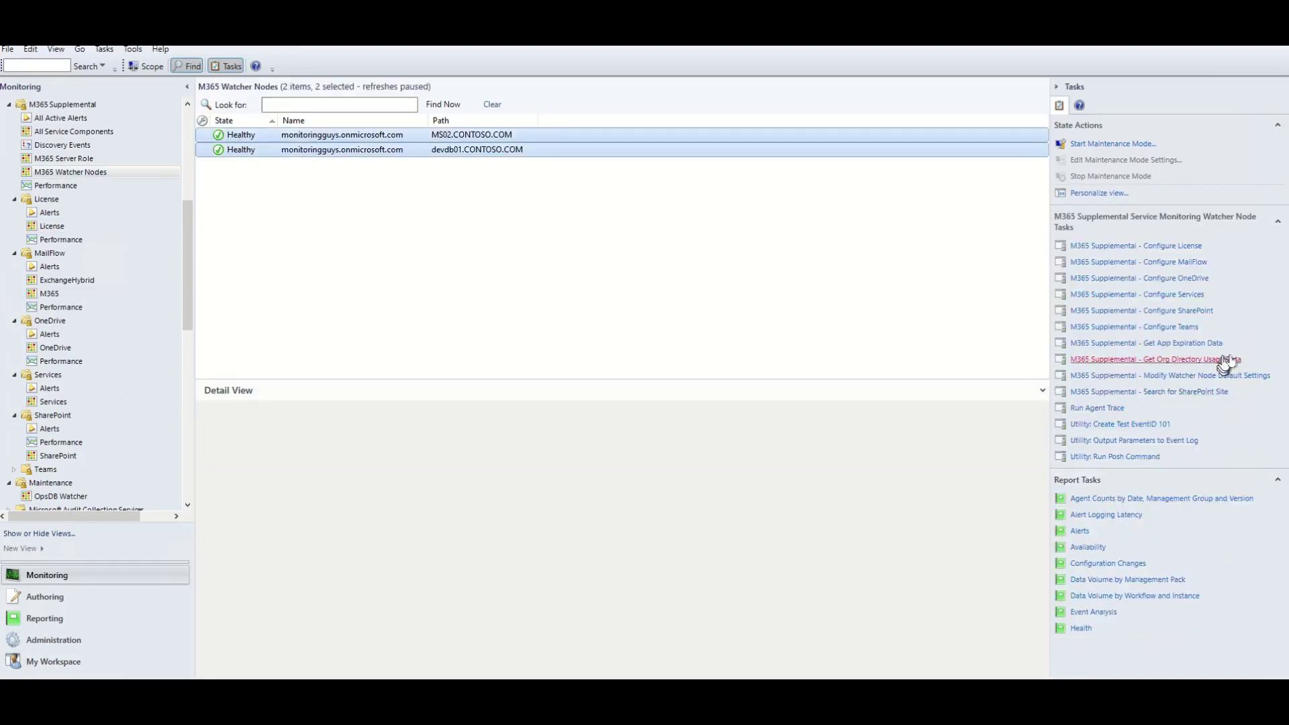
click(1181, 328)
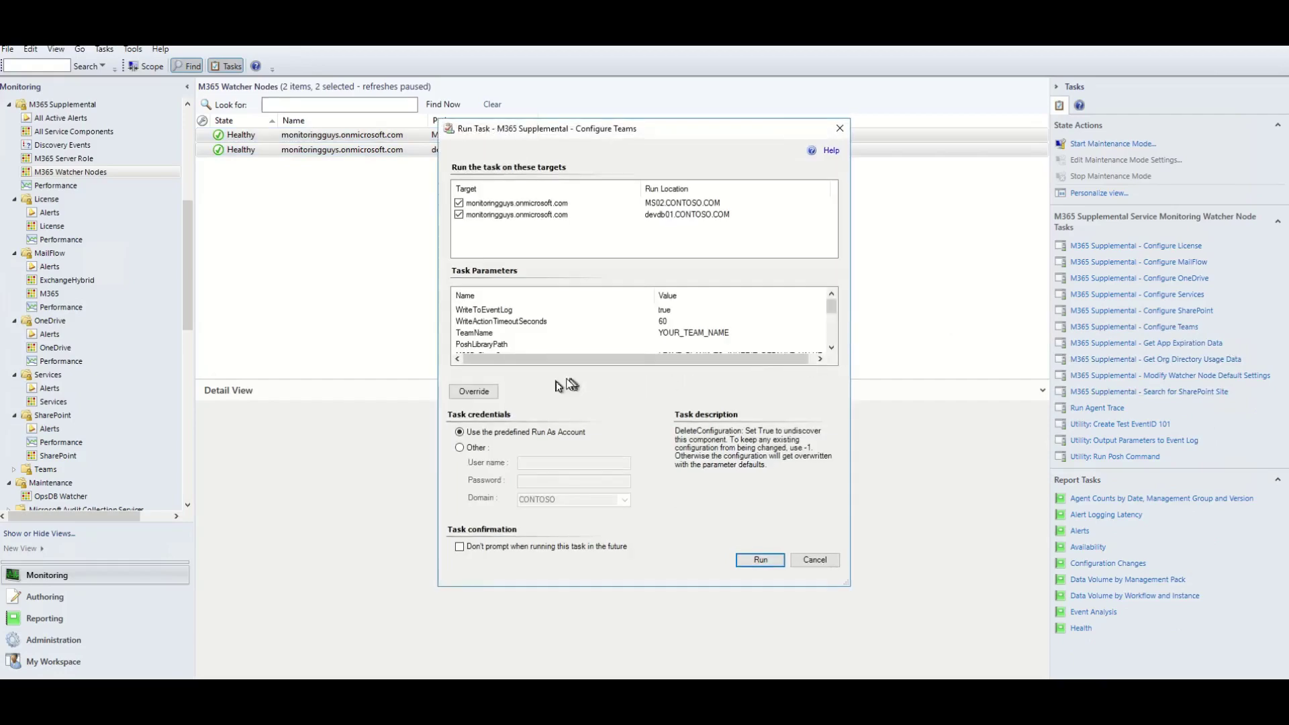
click(474, 393)
drag(580, 202, 470, 143)
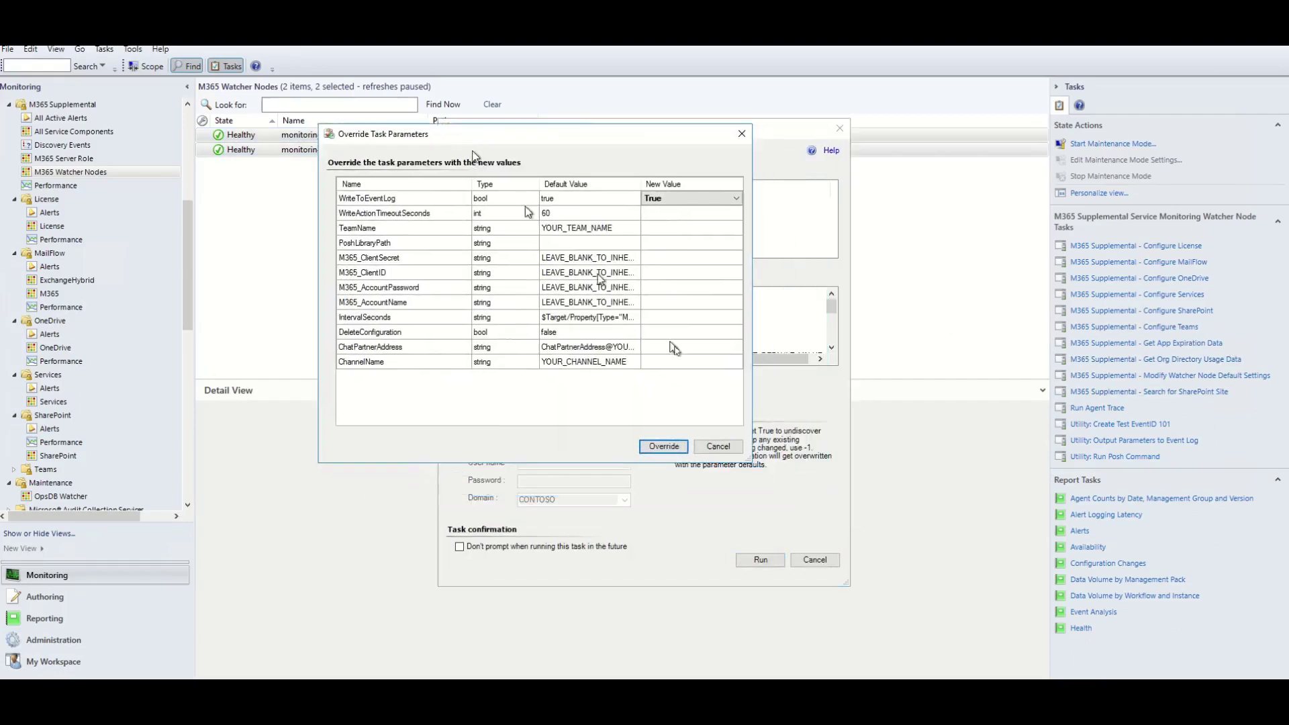
drag(752, 463, 948, 566)
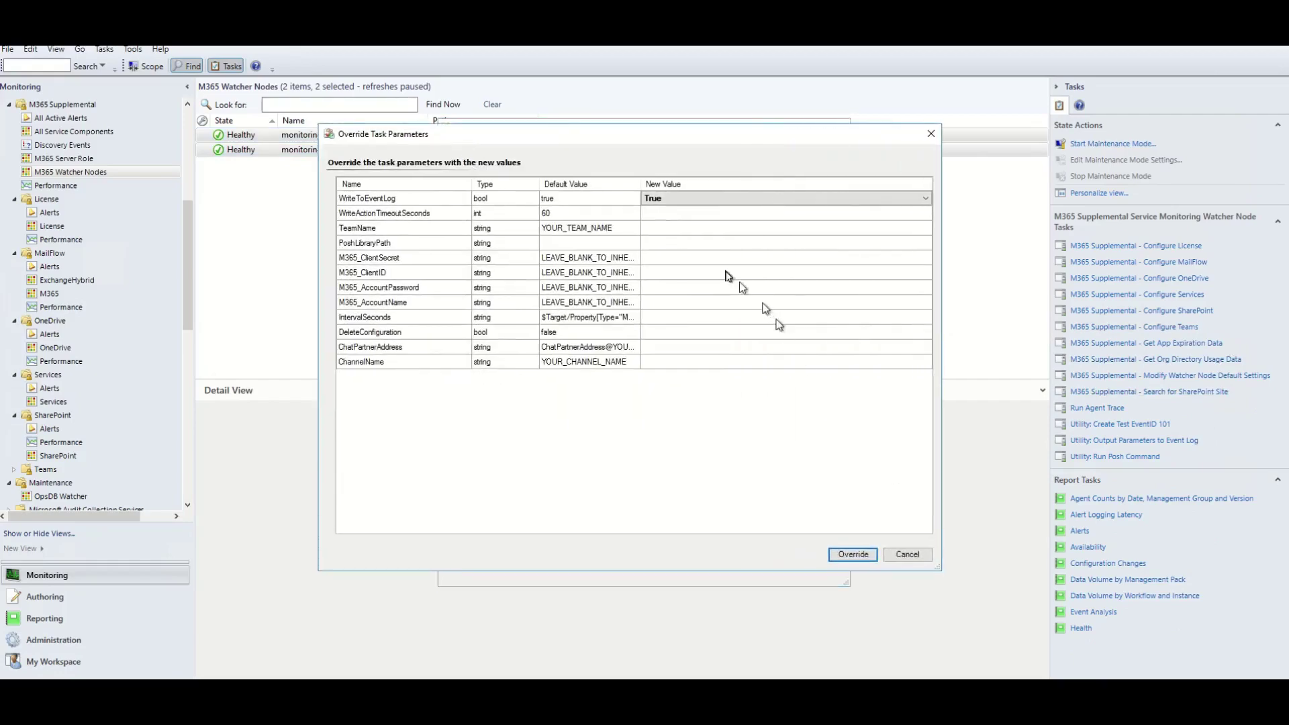
Override TeamName to DemoTeam, ChannelName to General, and enter the chat partner's address.
click(681, 232)
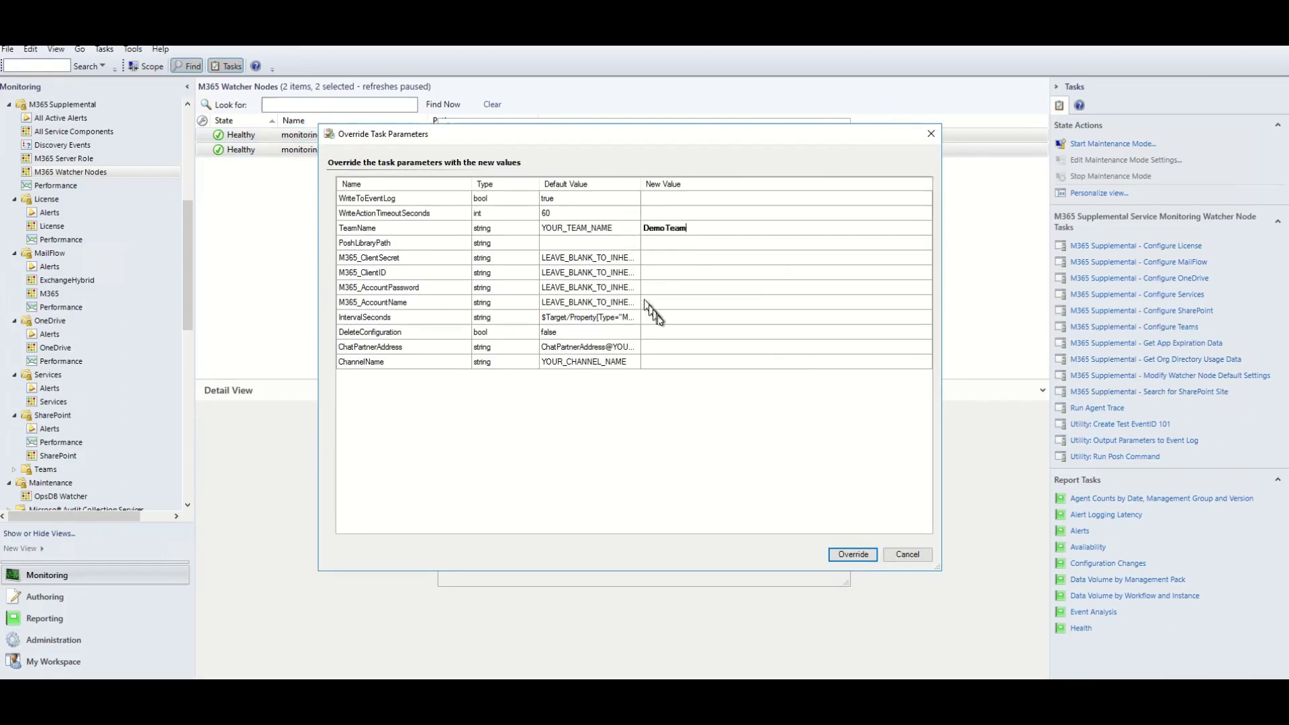
click(671, 363)
click(651, 349)
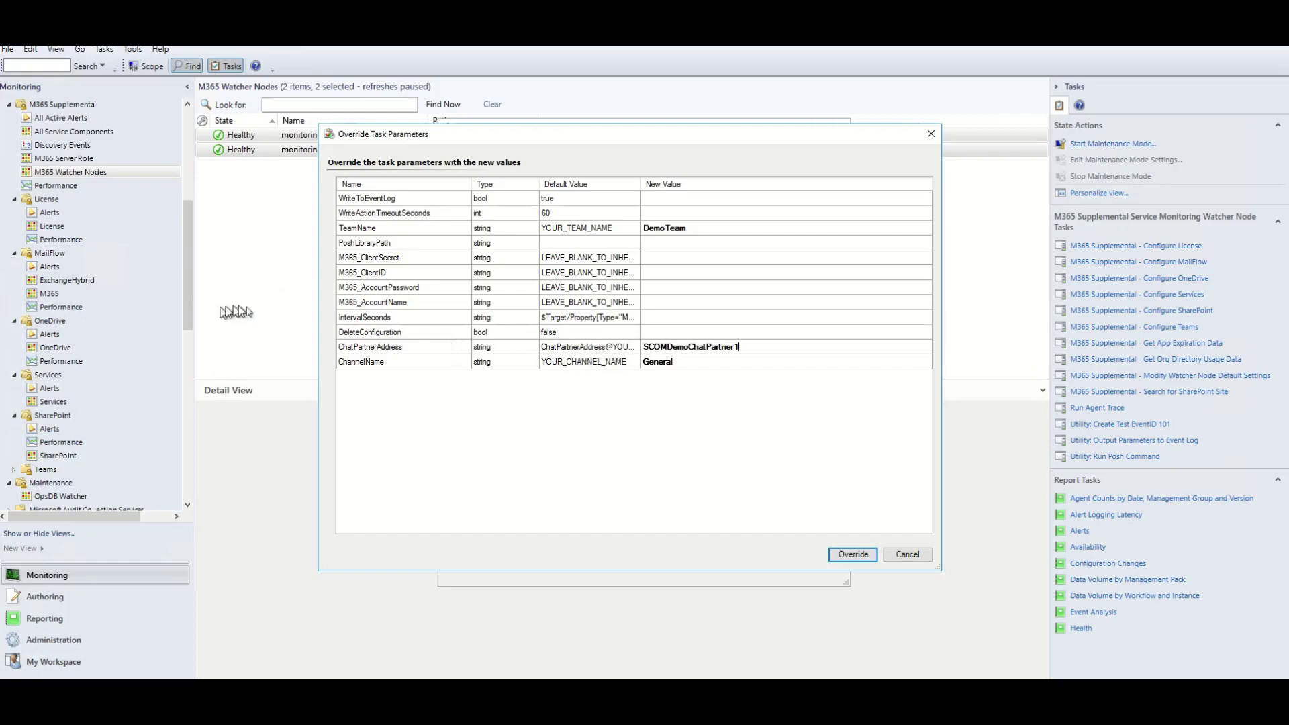
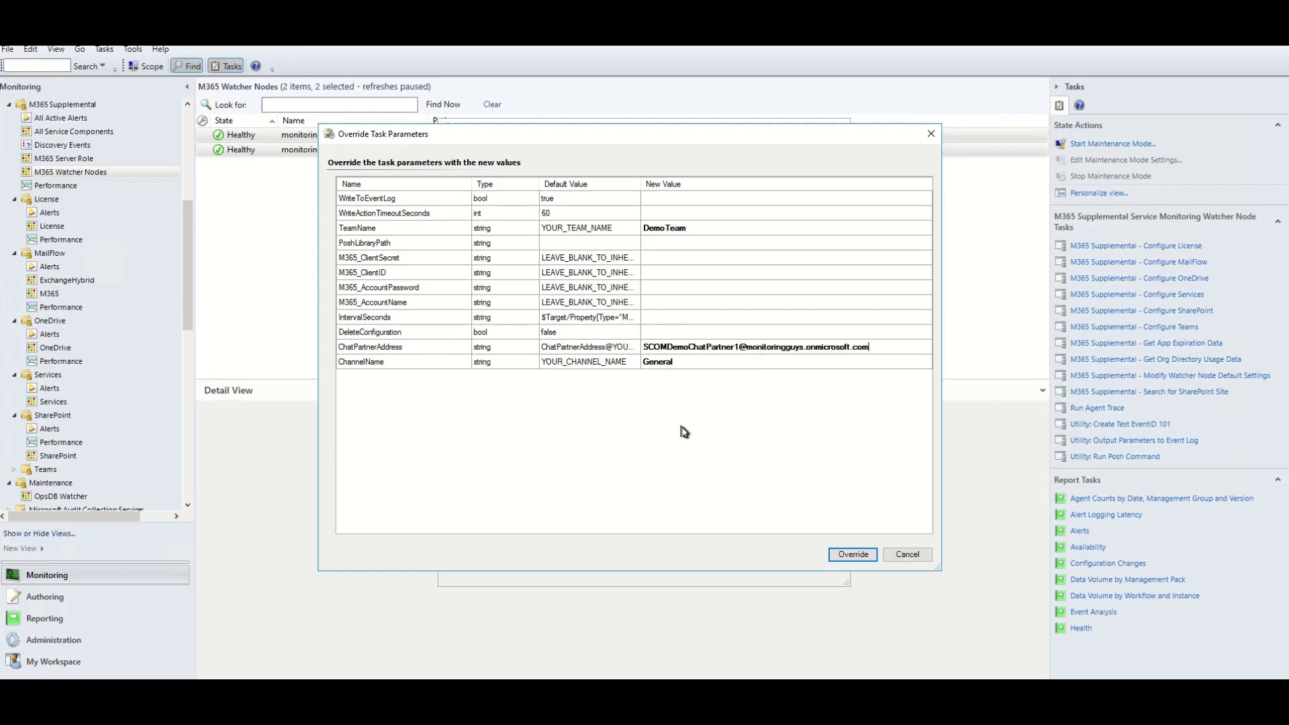
click(852, 555)
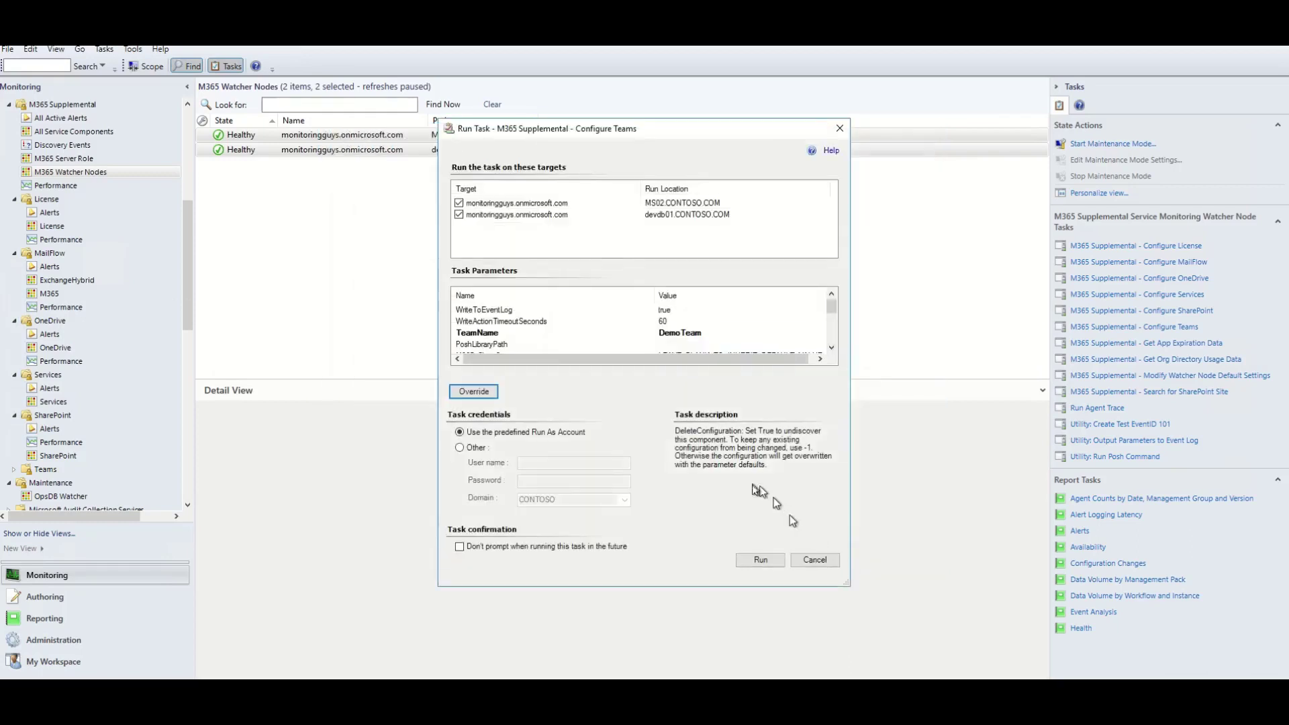
Run Configure Teams on both nodes and review both tasks' status output.
click(762, 561)
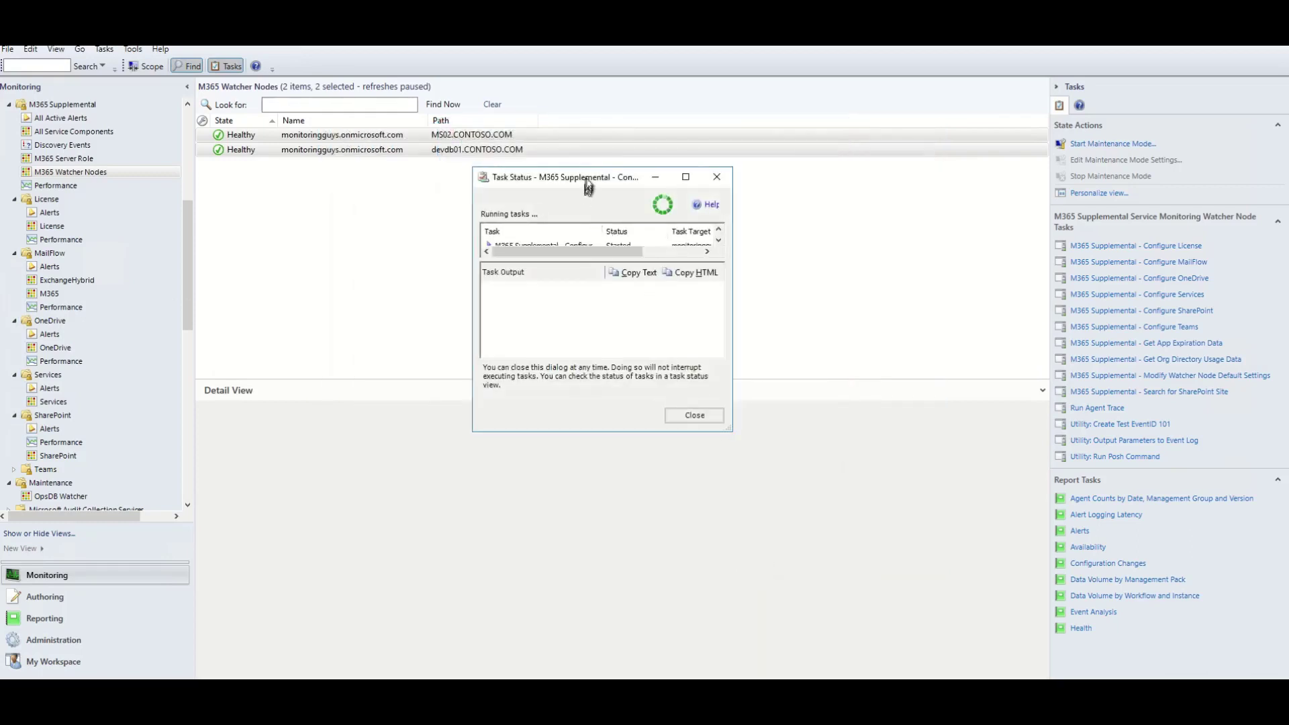
drag(588, 183, 537, 118)
drag(683, 371, 912, 651)
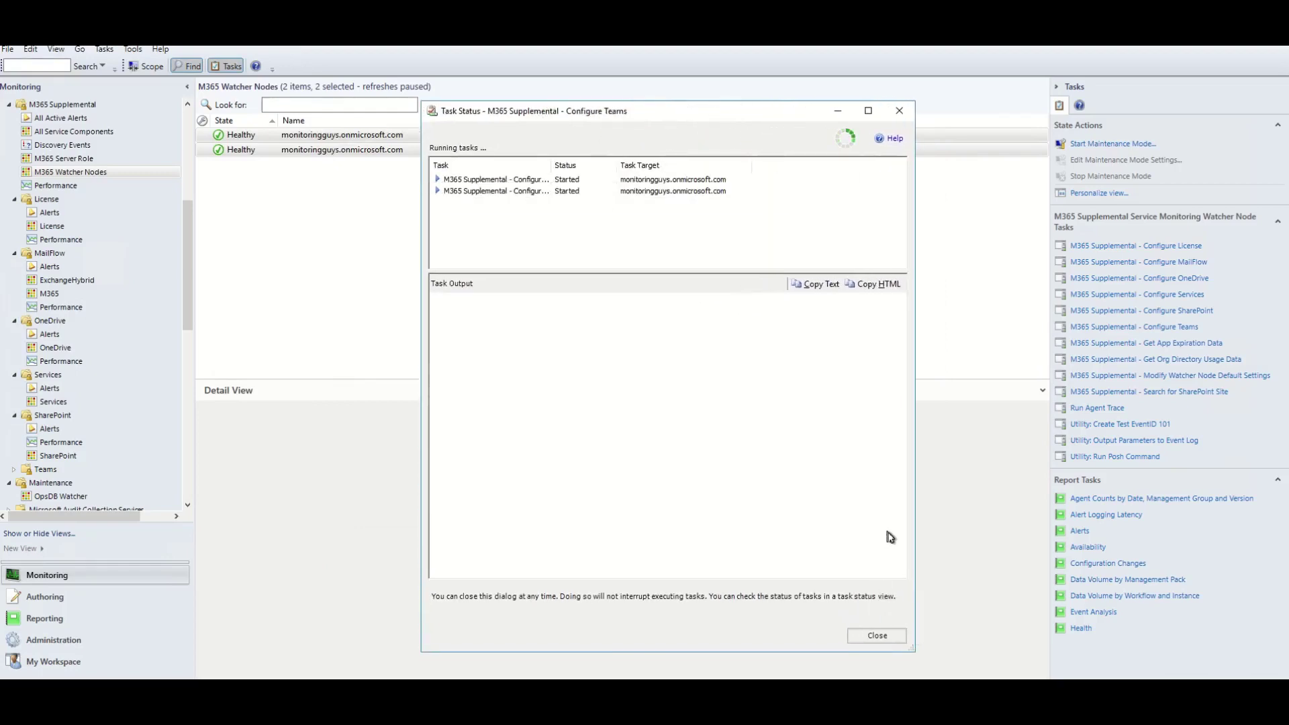
scroll(817, 426, down, 10)
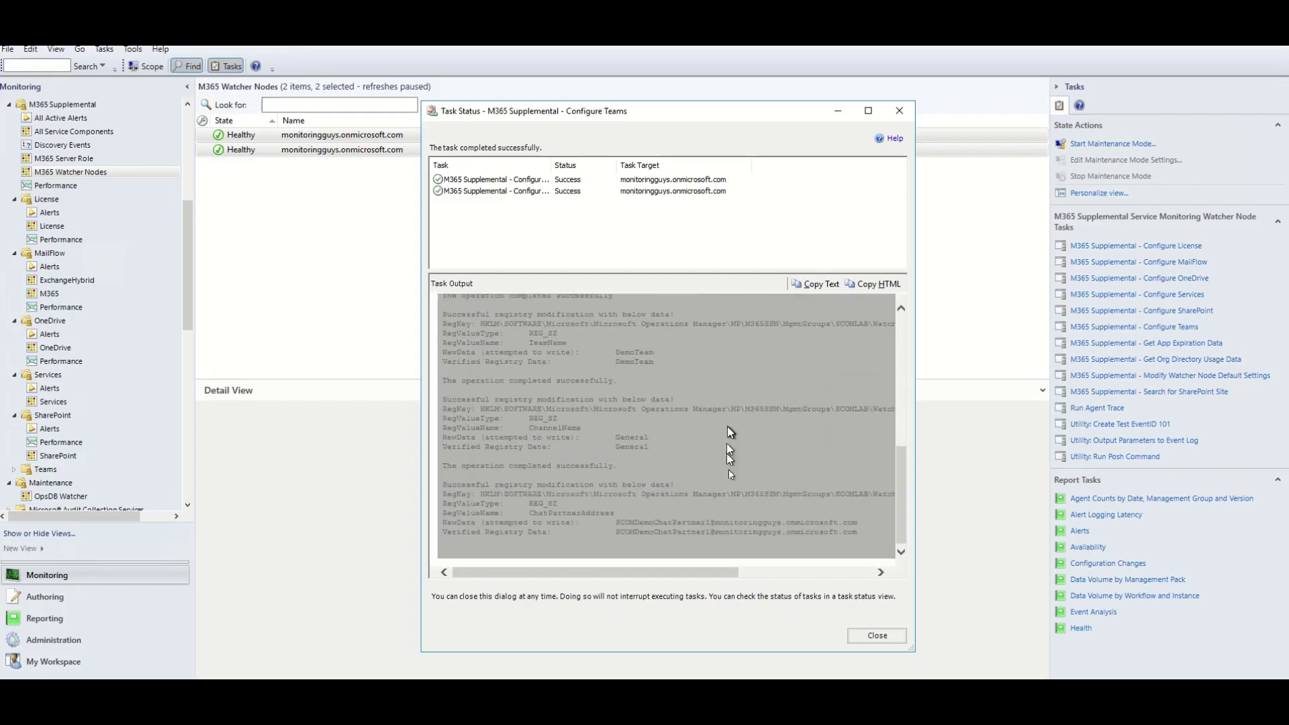
click(497, 692)
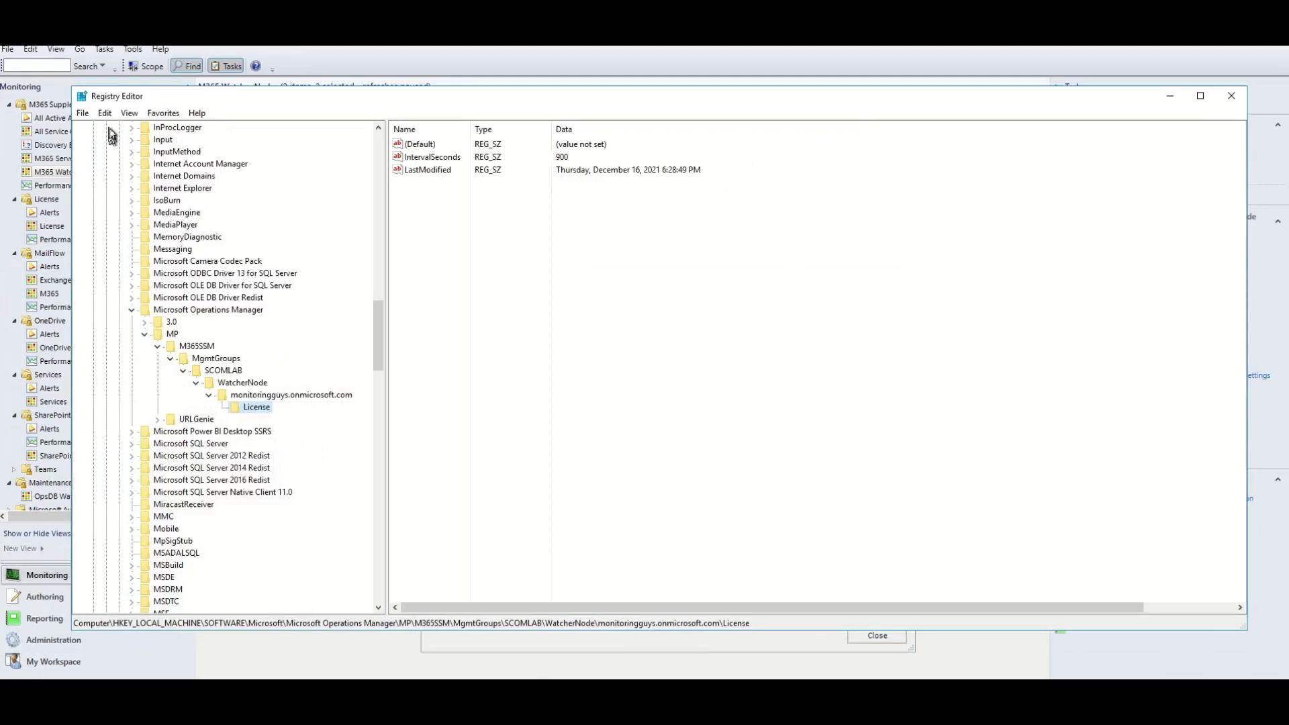
Refresh the registry, confirm the Teams key holds DemoTeam and General, then close the task results.
click(129, 113)
click(40, 187)
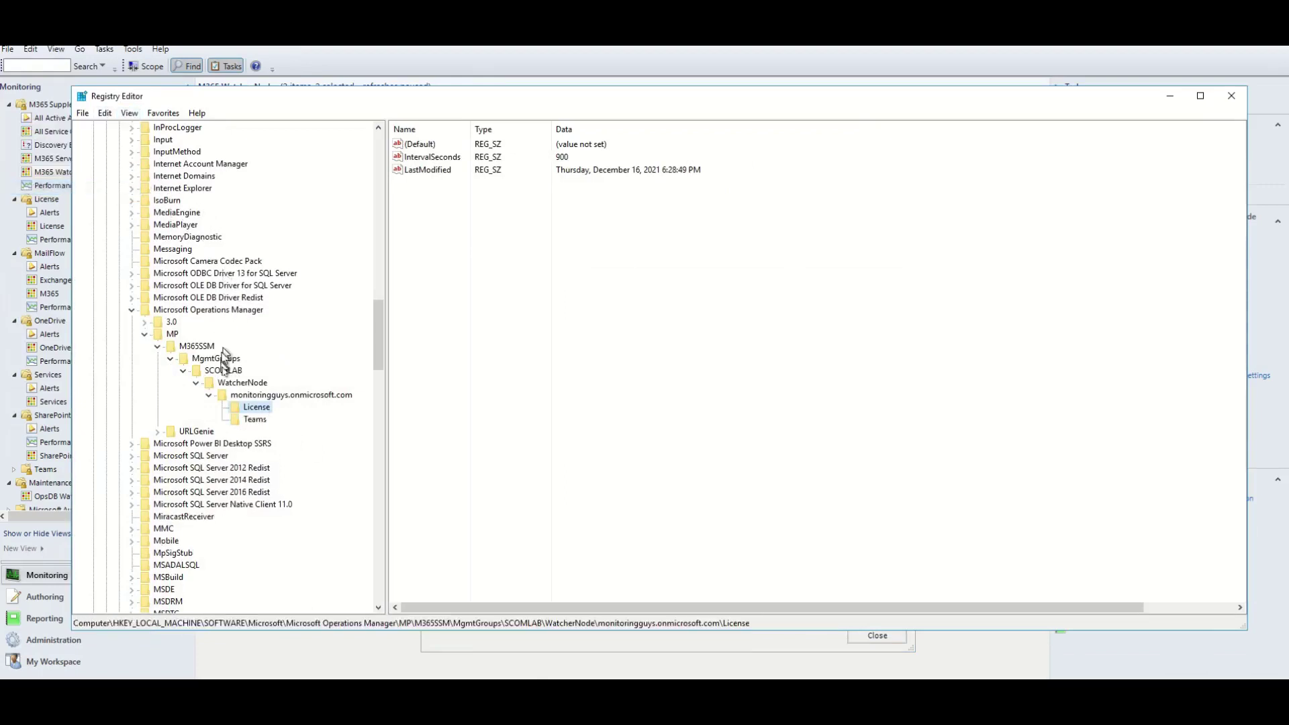
click(255, 419)
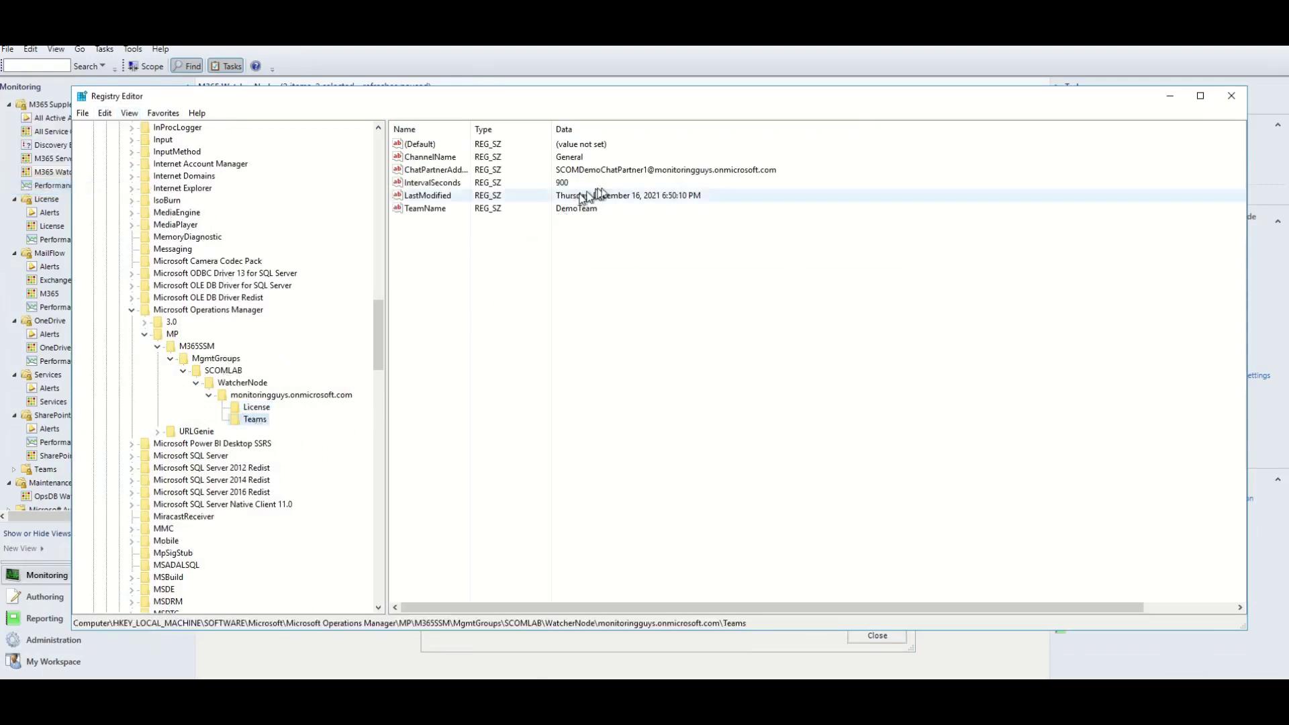
click(737, 62)
scroll(133, 333, down, 2)
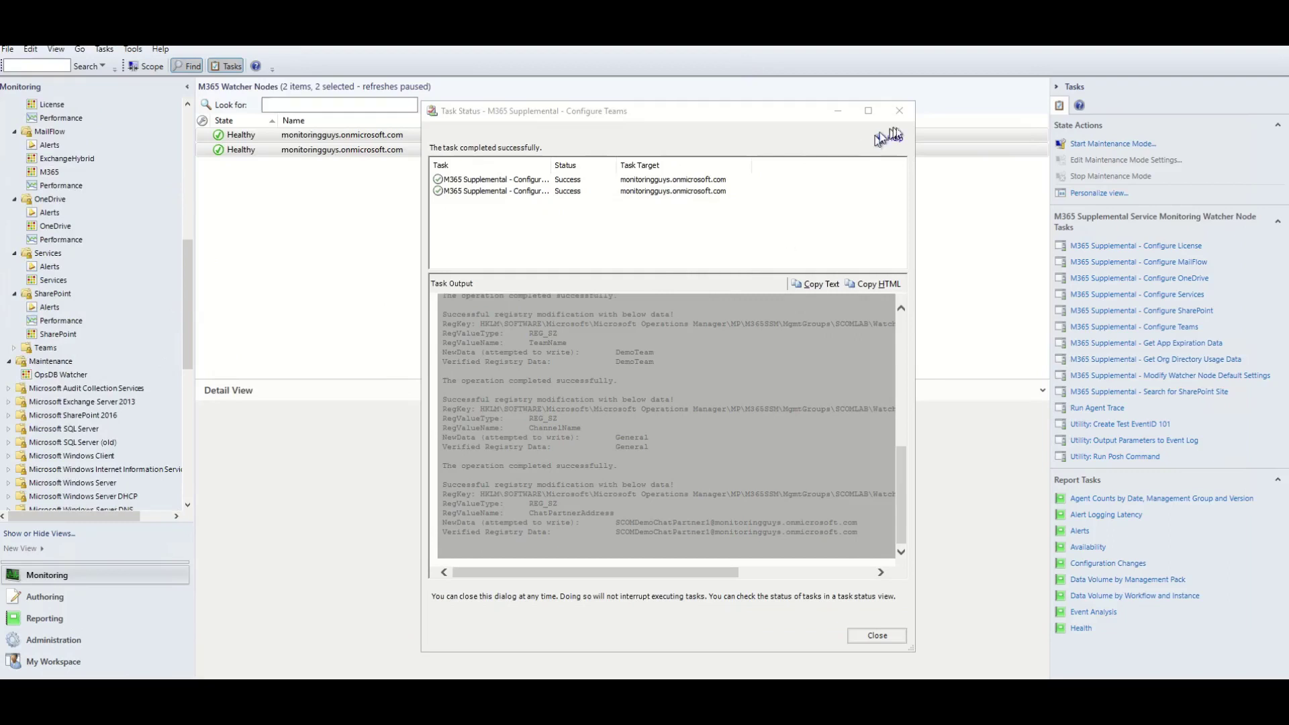
click(900, 110)
Expand the Teams folder, open the Teams view and refresh it to list both discovered Teams objects.
click(14, 348)
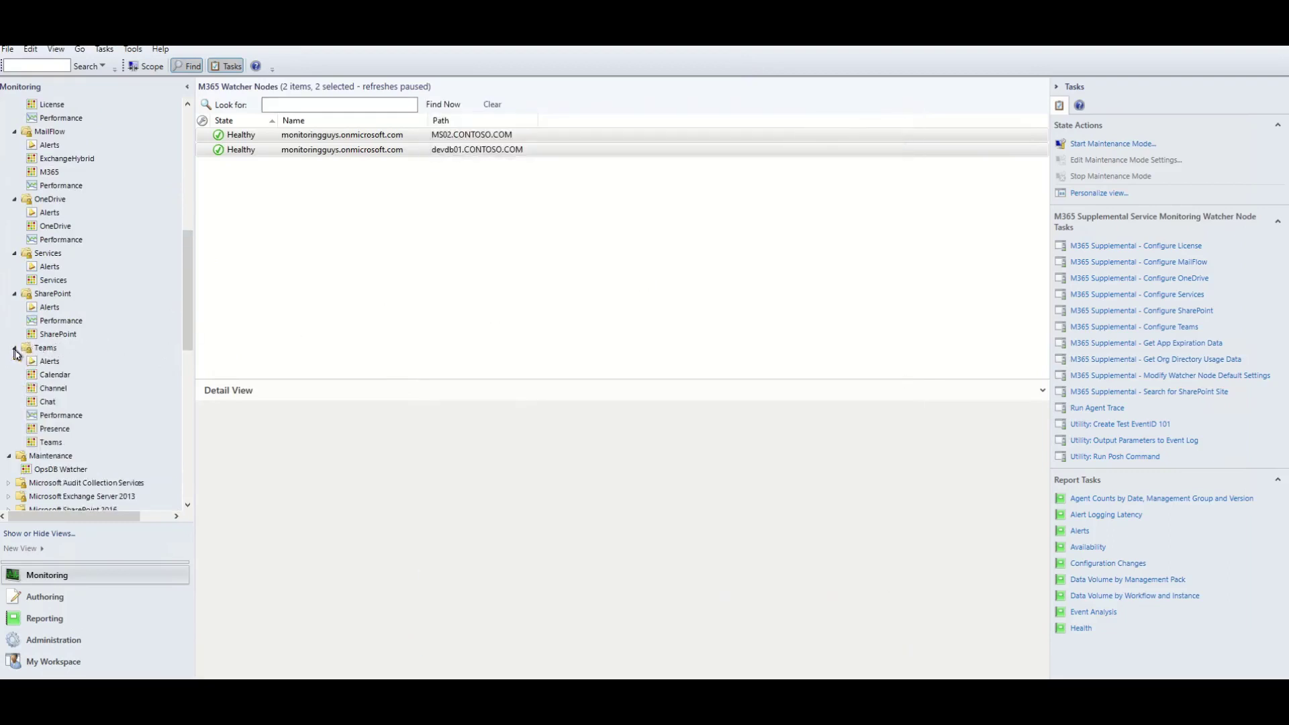
click(56, 444)
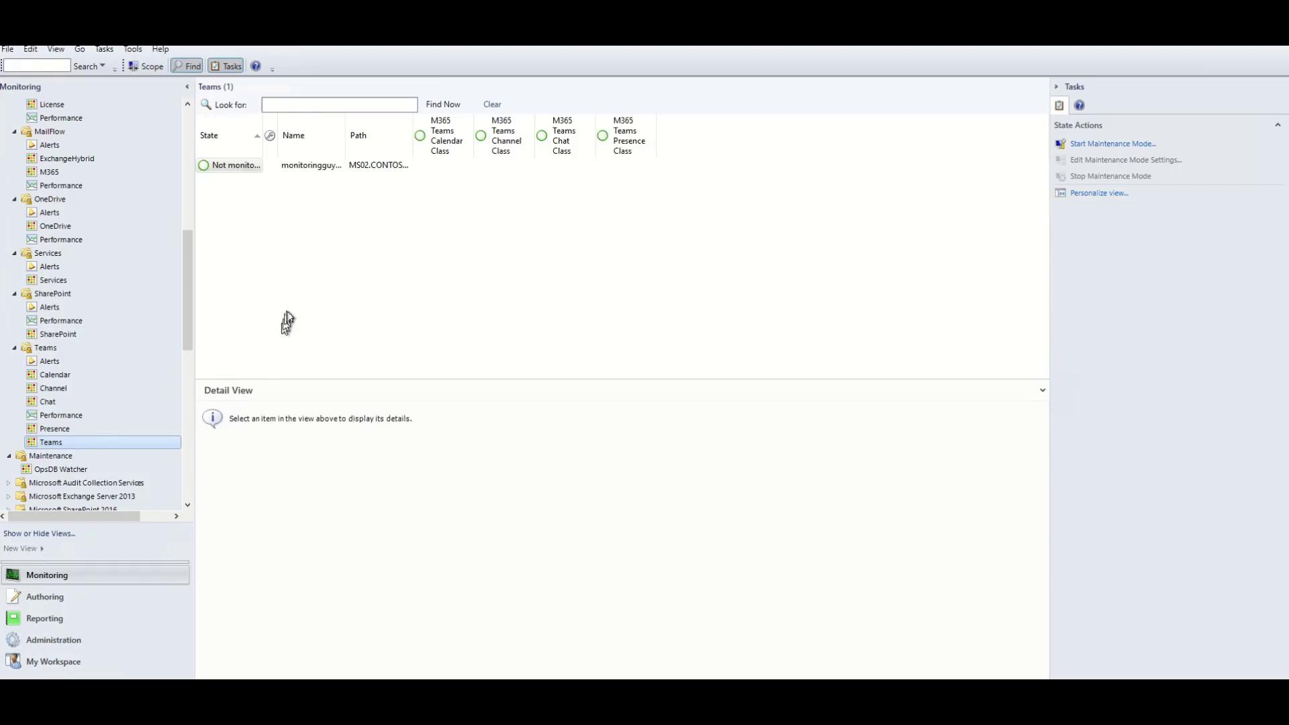
click(232, 168)
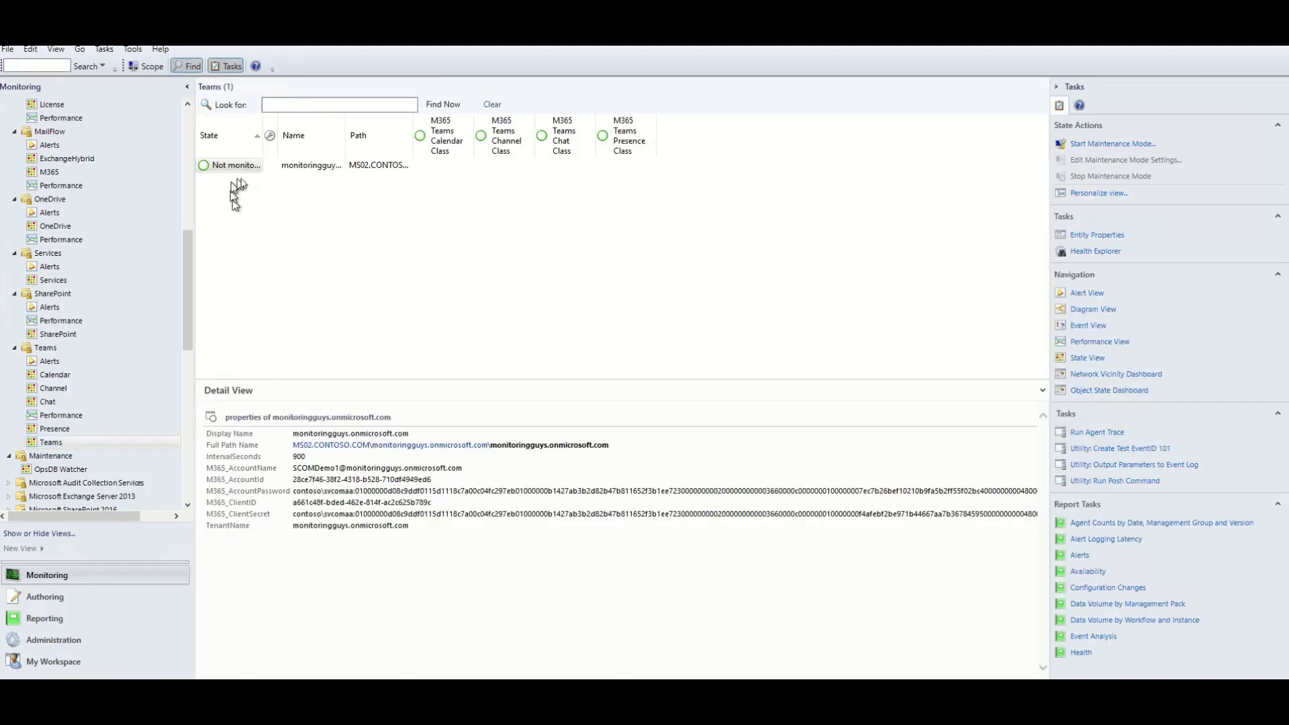
drag(278, 153, 289, 154)
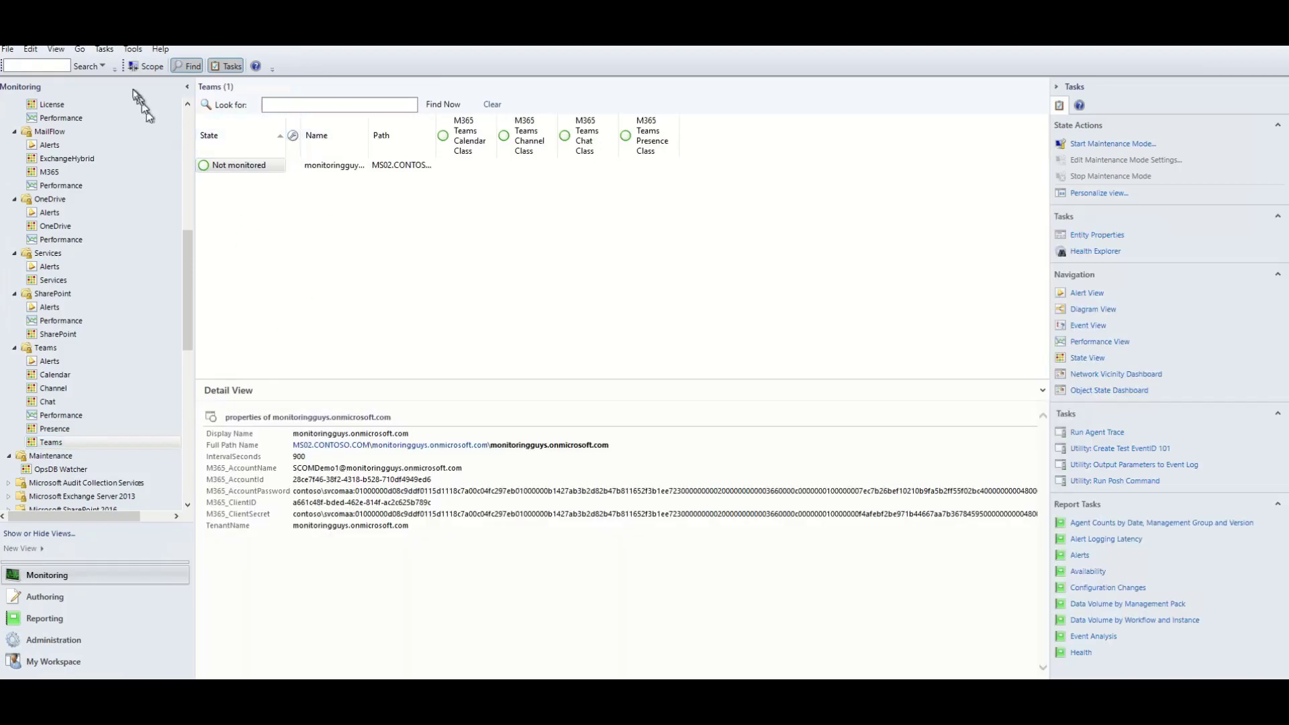
click(56, 49)
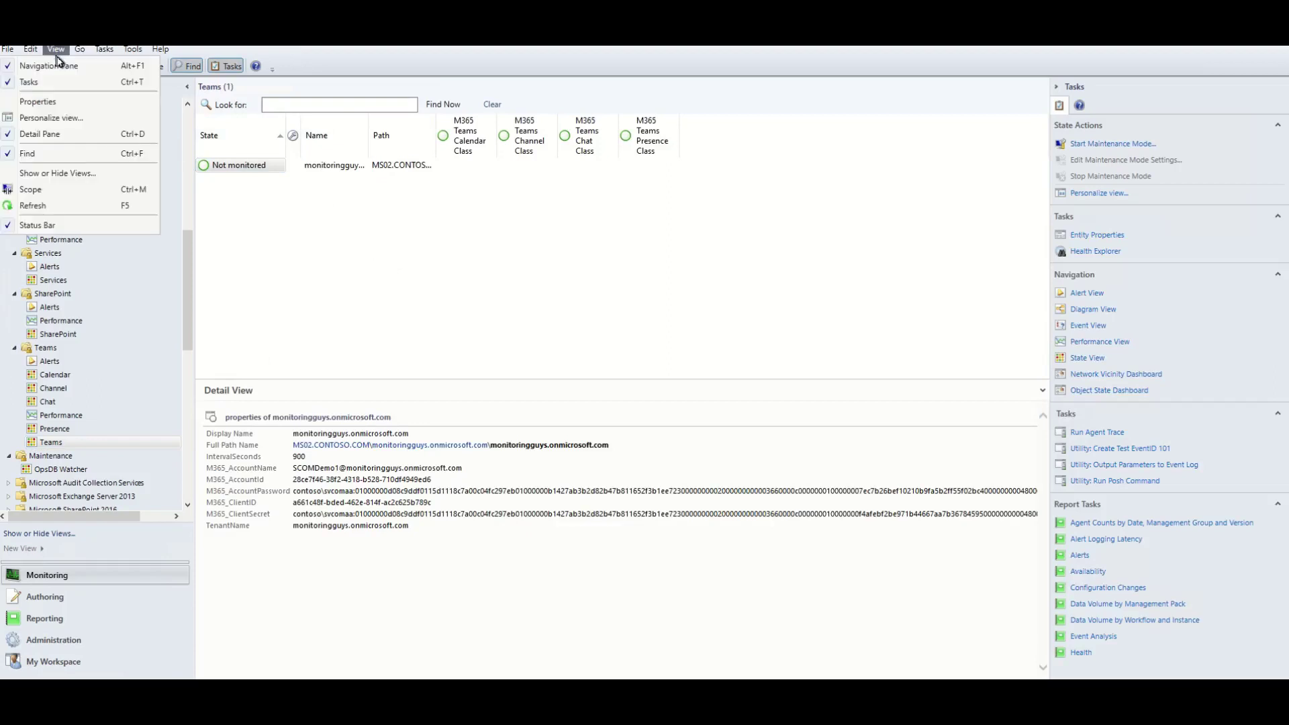
click(65, 205)
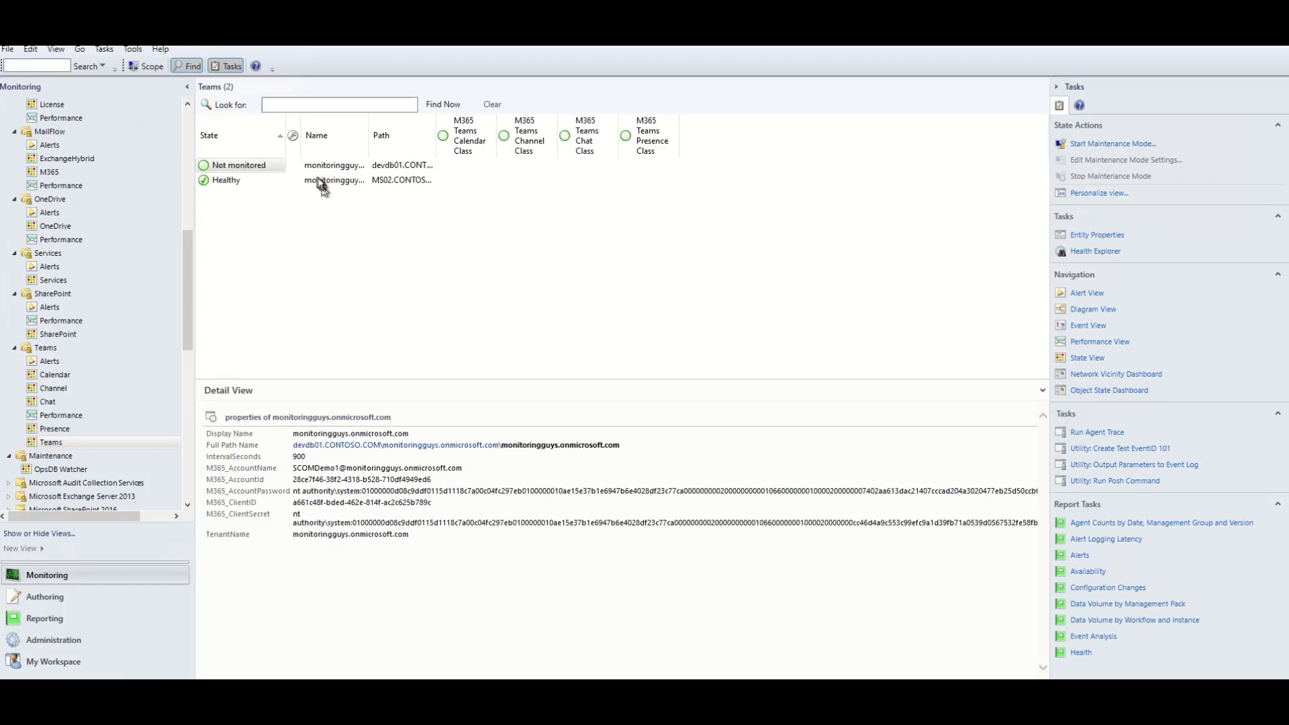
drag(293, 148, 211, 150)
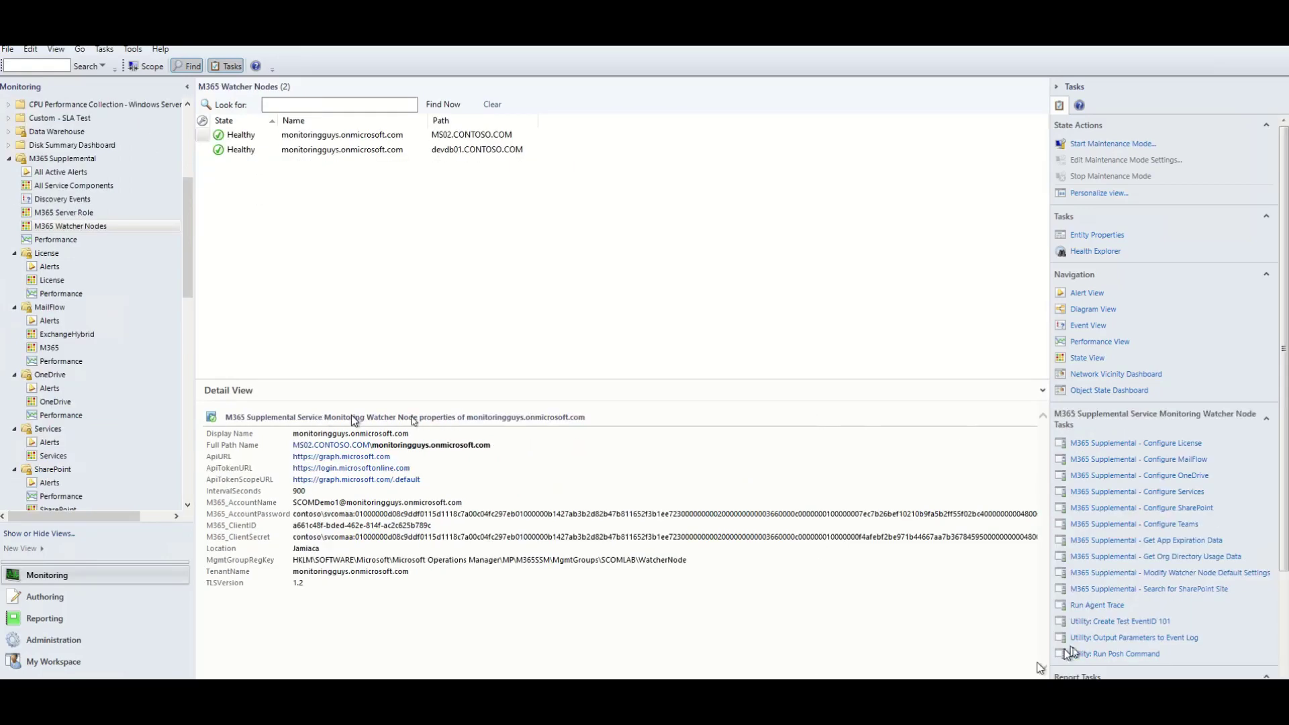
click(1175, 508)
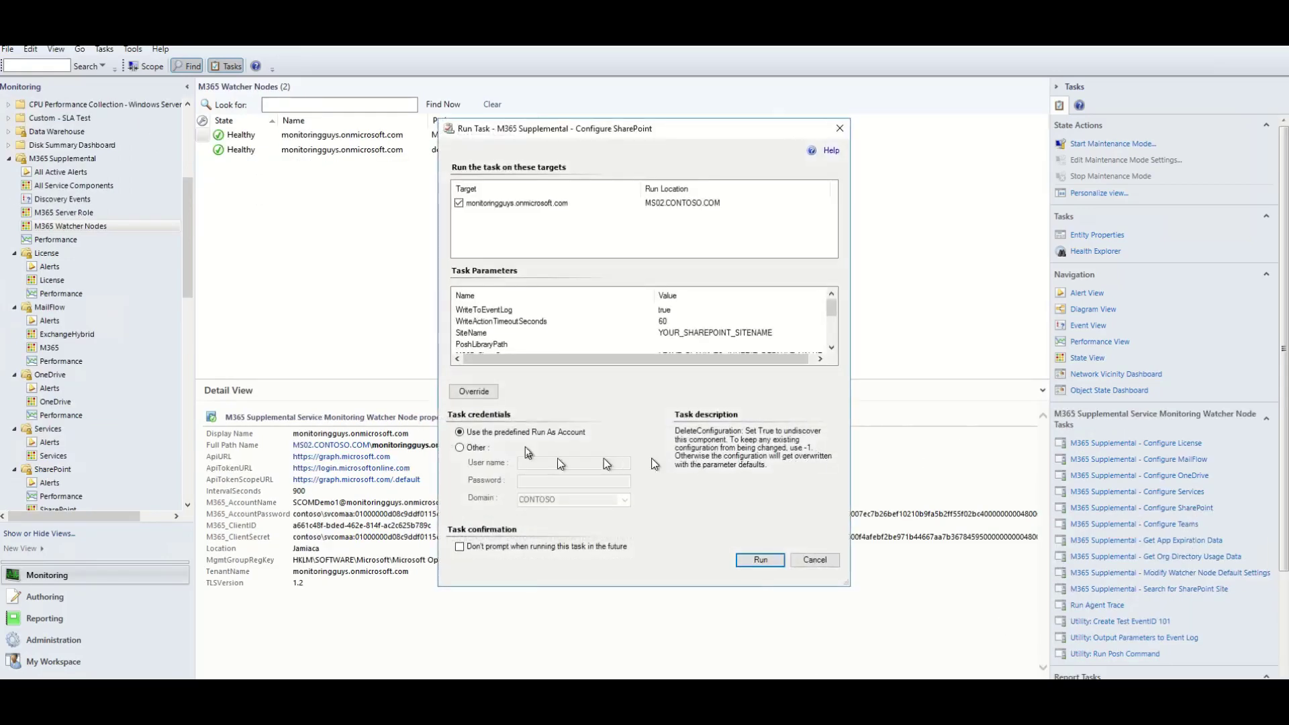
click(473, 385)
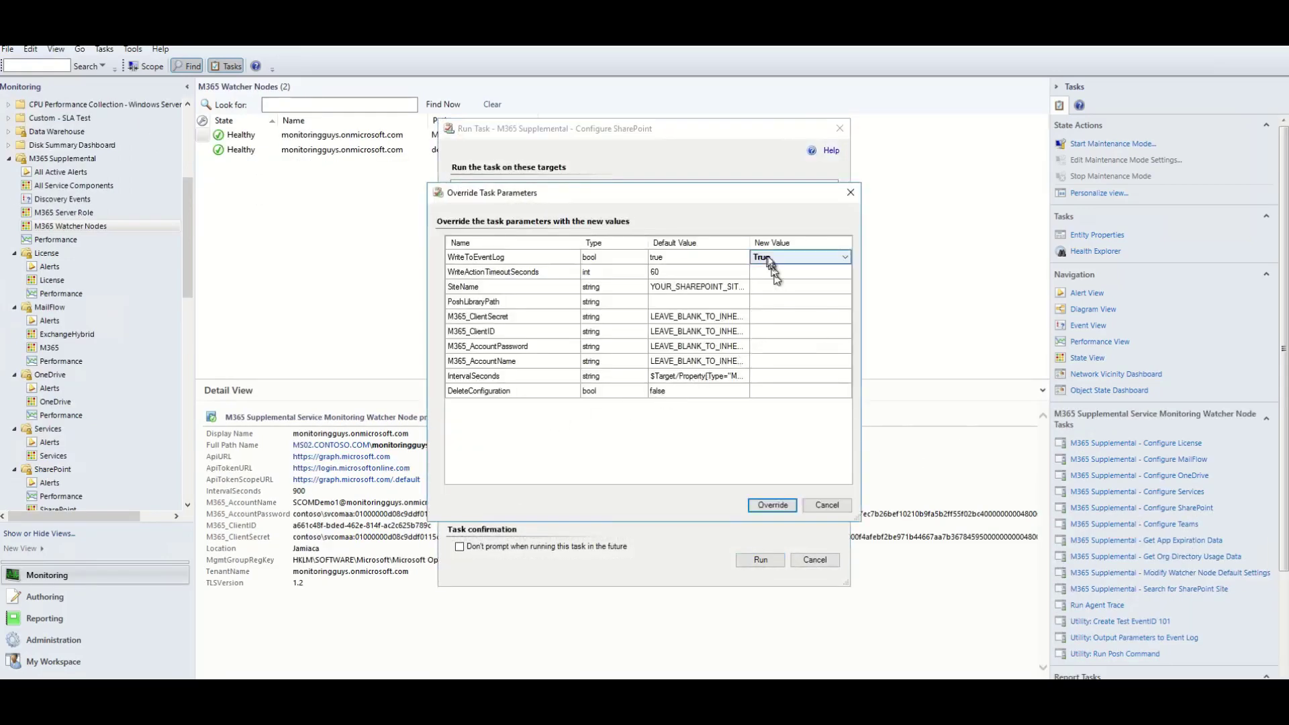
mouse_move(750, 243)
mouse_down()
mouse_move(816, 260)
mouse_move(774, 252)
mouse_up()
click(762, 298)
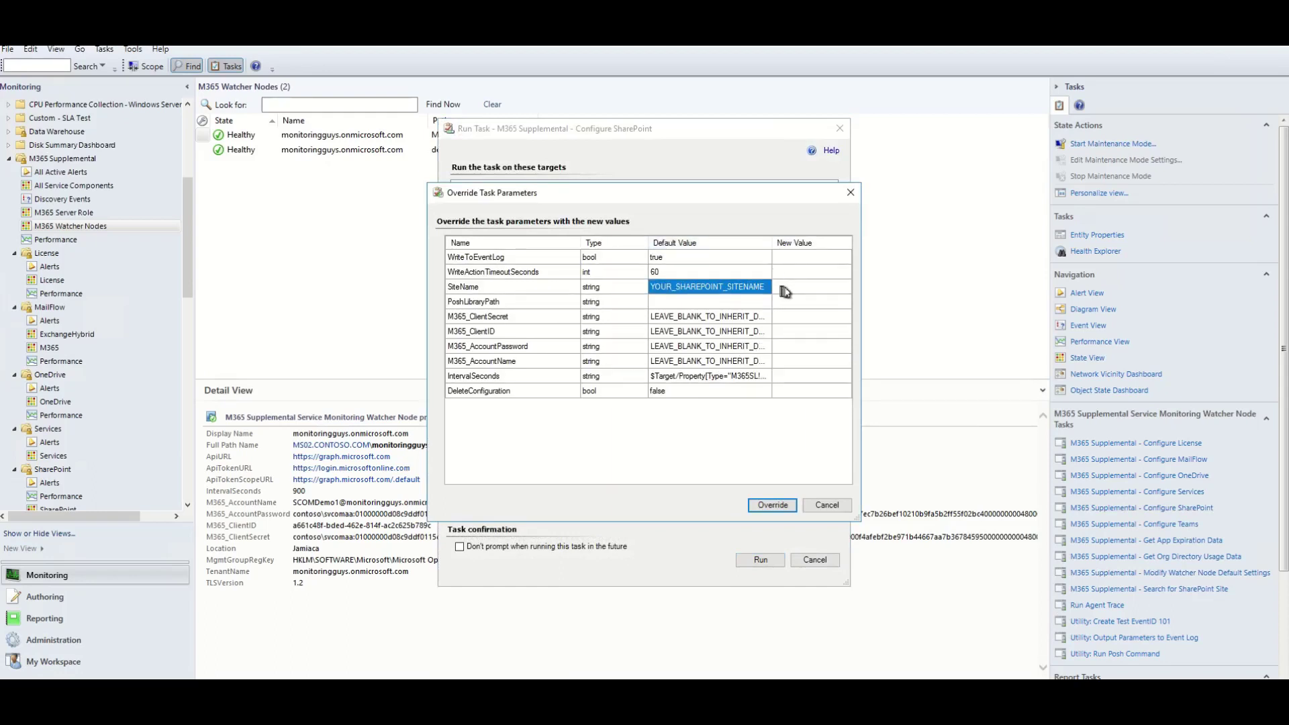
click(786, 287)
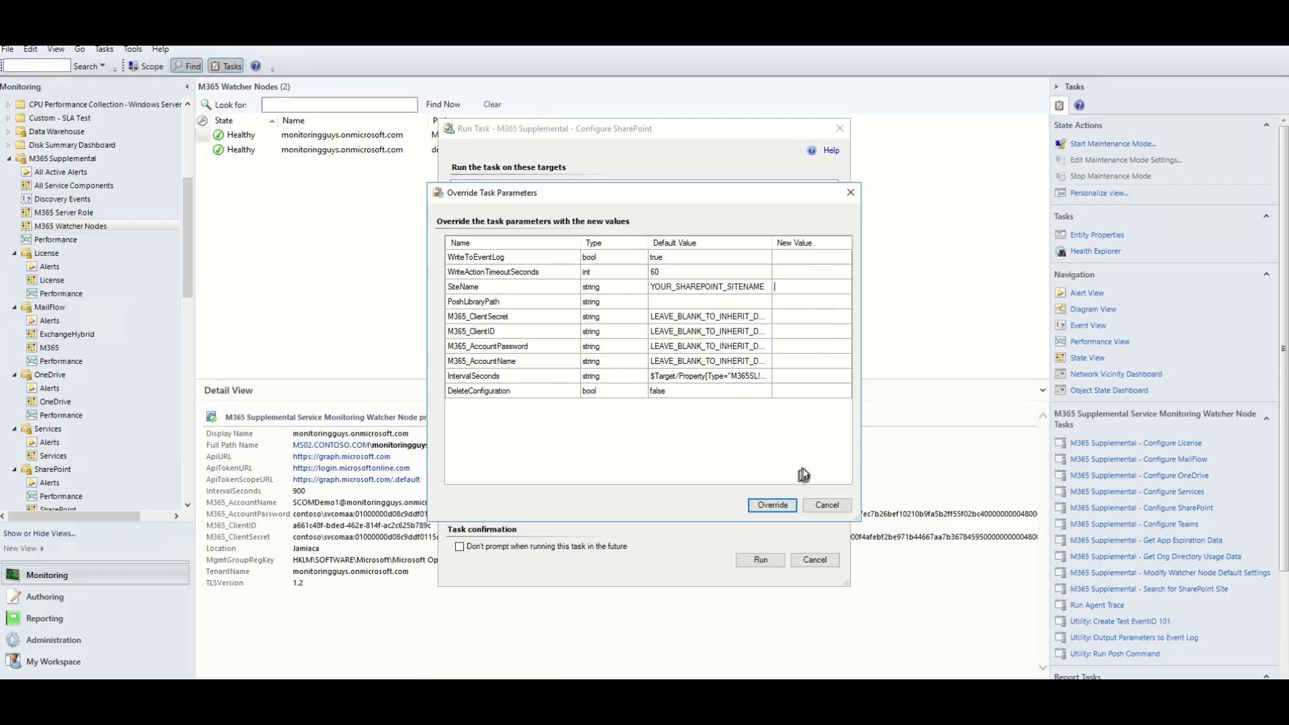
click(827, 505)
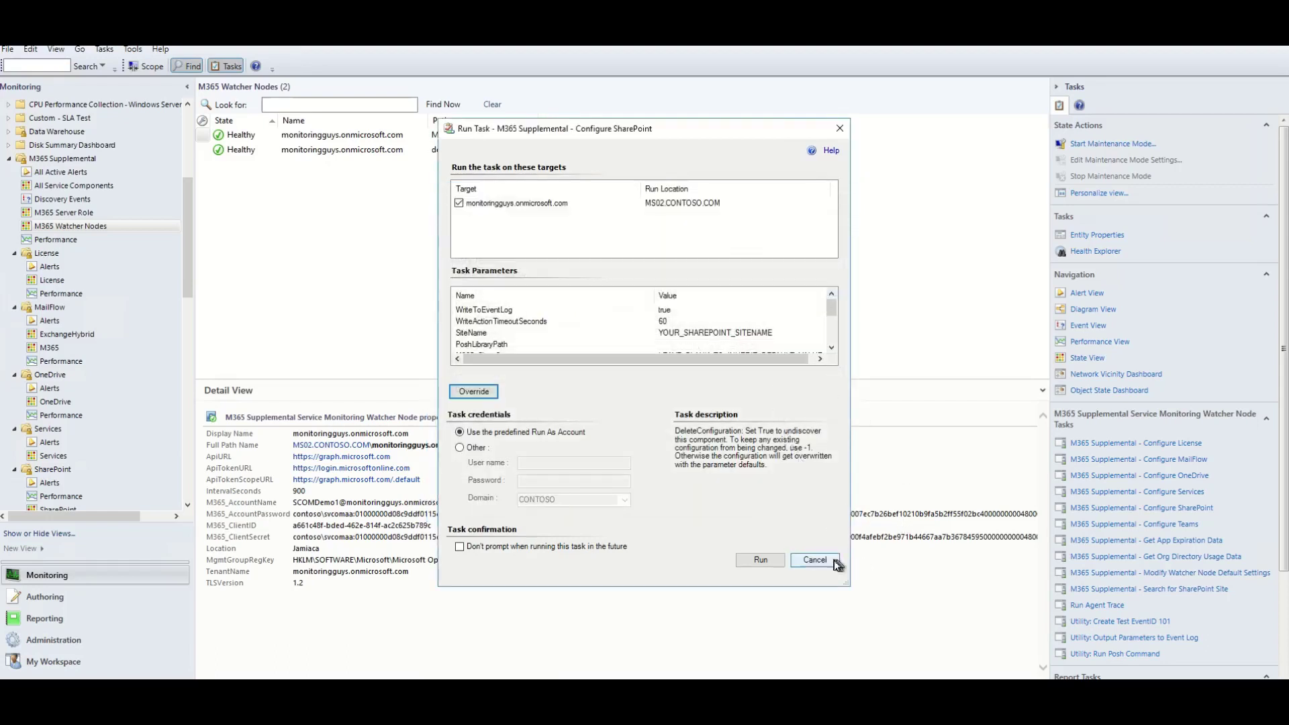
click(815, 560)
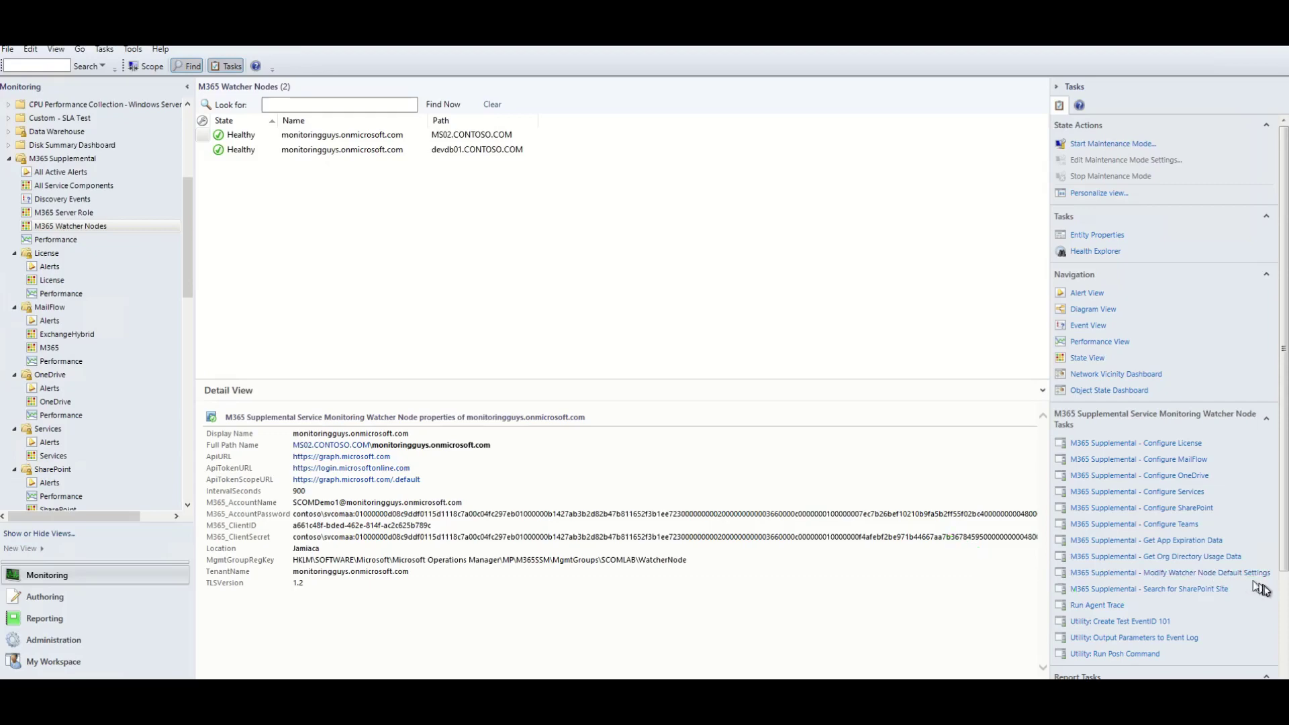
Set the Search for SharePoint Site task's SiteName override to test.
click(1212, 589)
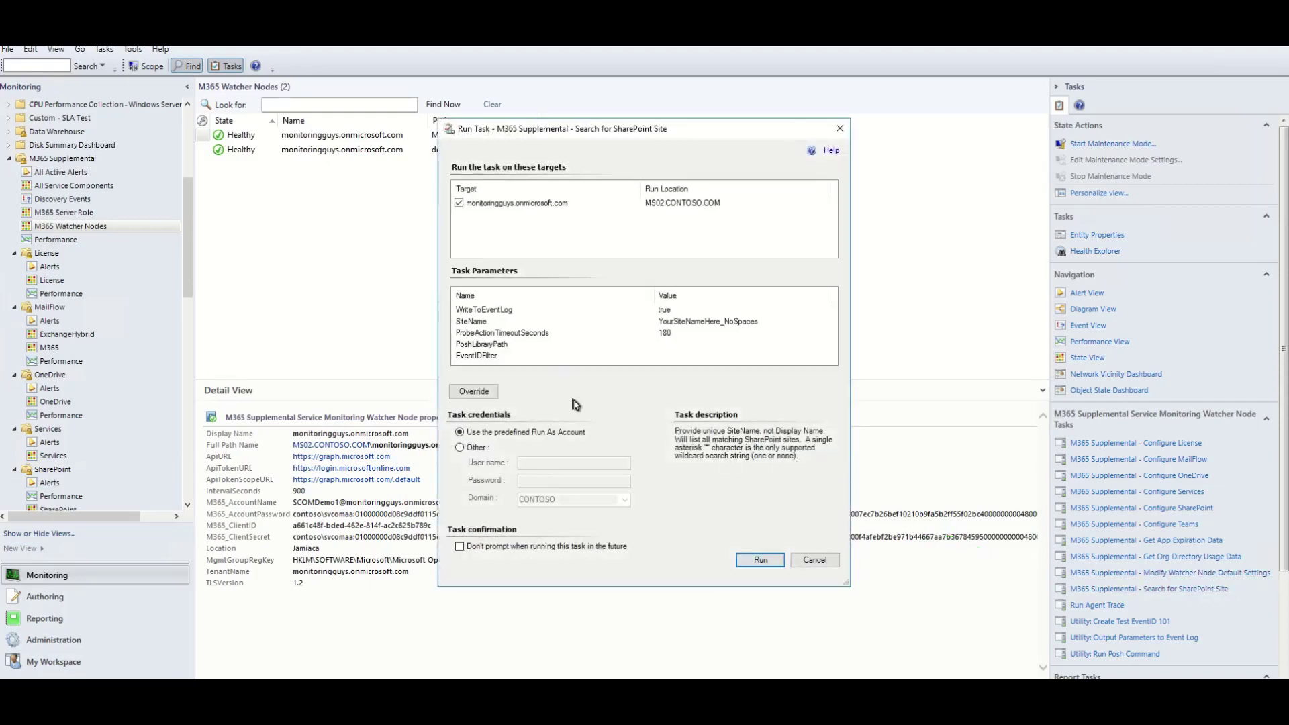
click(478, 391)
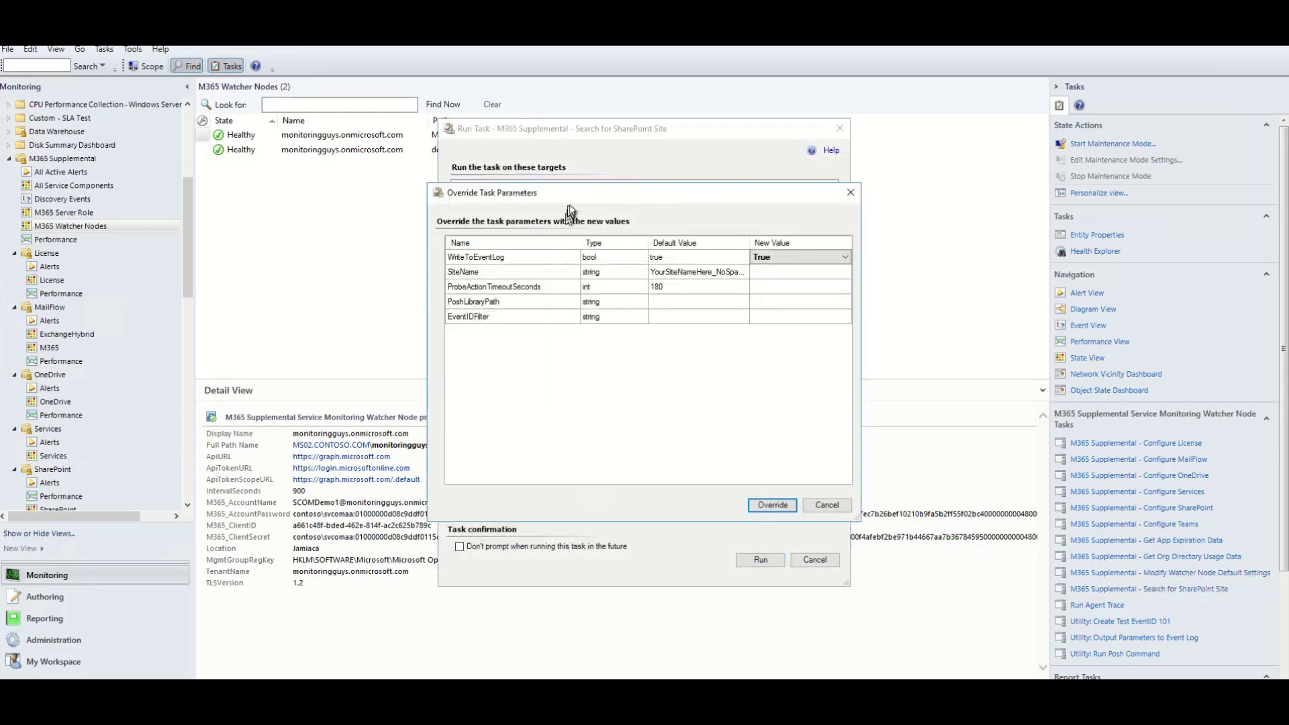
drag(576, 195, 514, 134)
drag(793, 456, 945, 603)
click(706, 214)
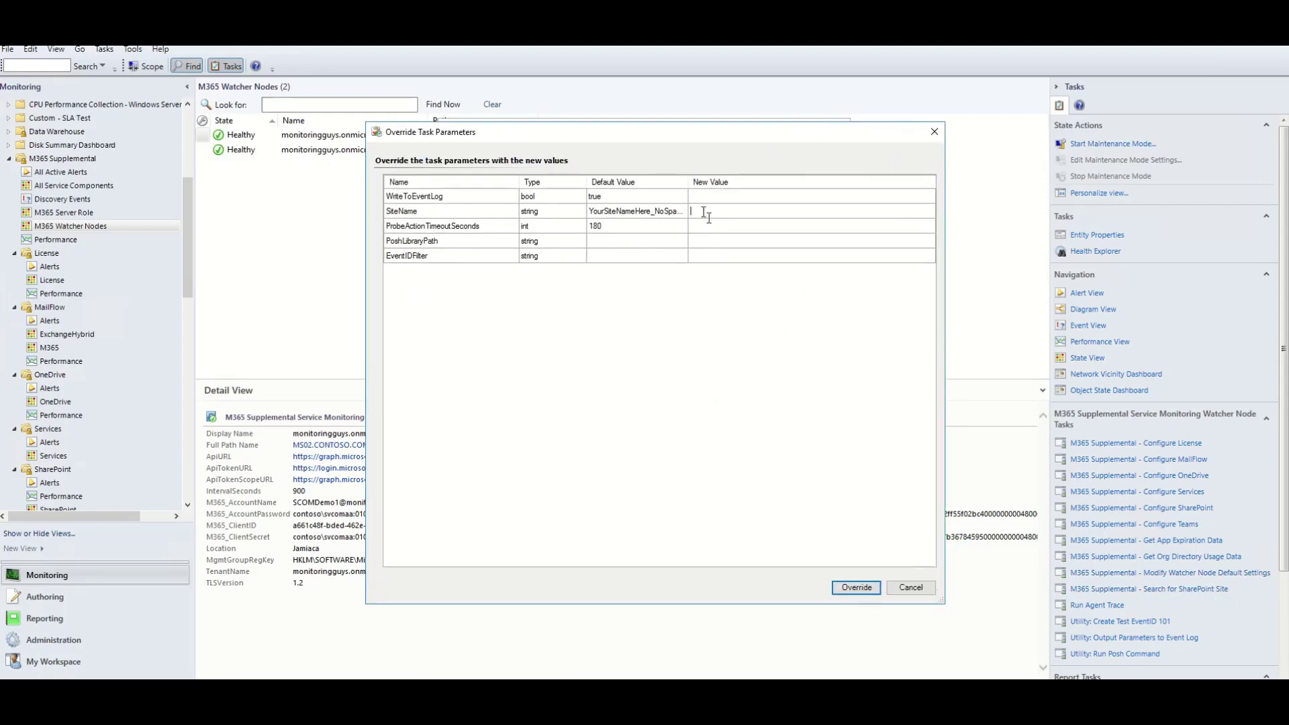
click(856, 588)
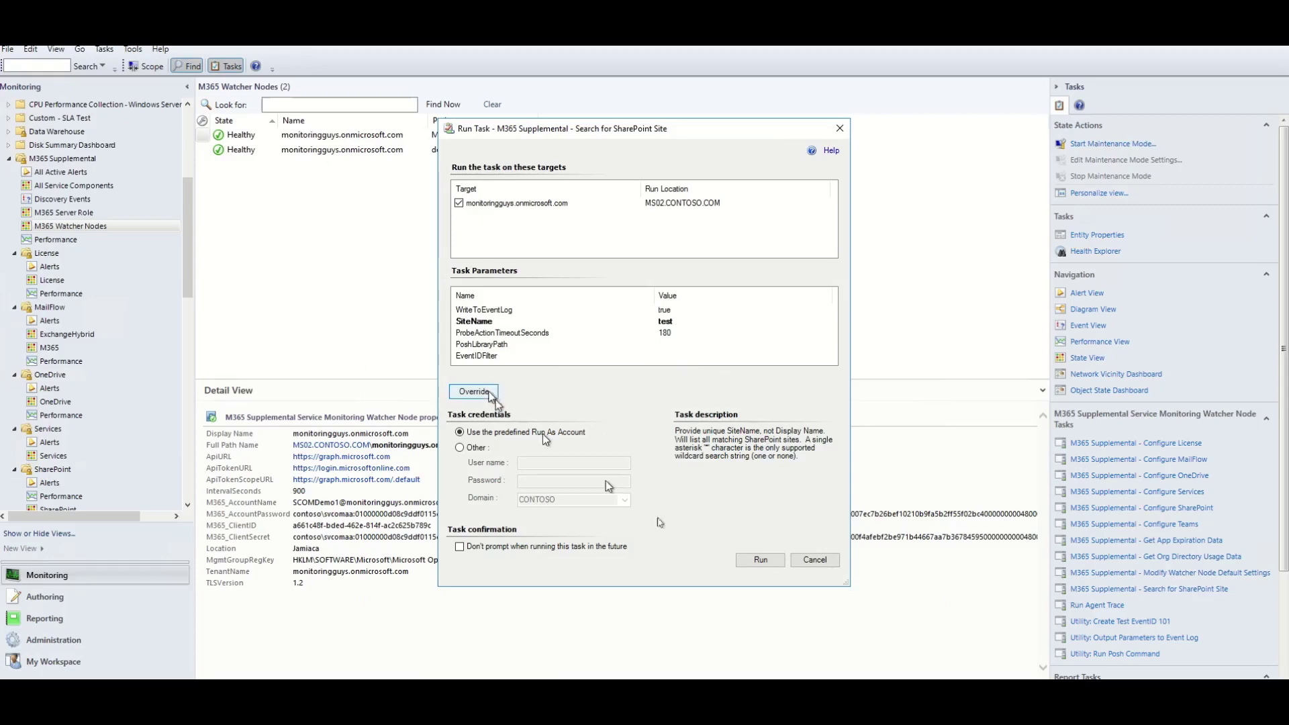
Run the site search and review the two sites found, including SCOM Demo Test Site1.
click(774, 561)
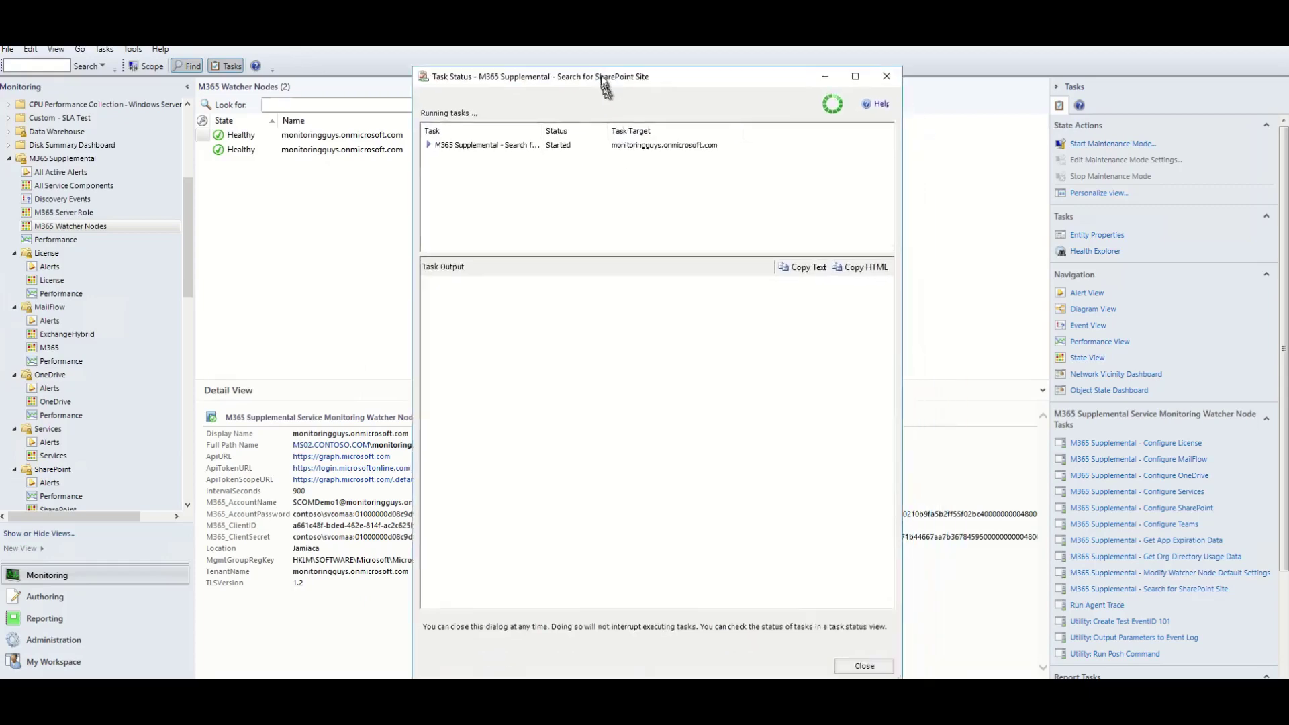
scroll(596, 436, down, 2)
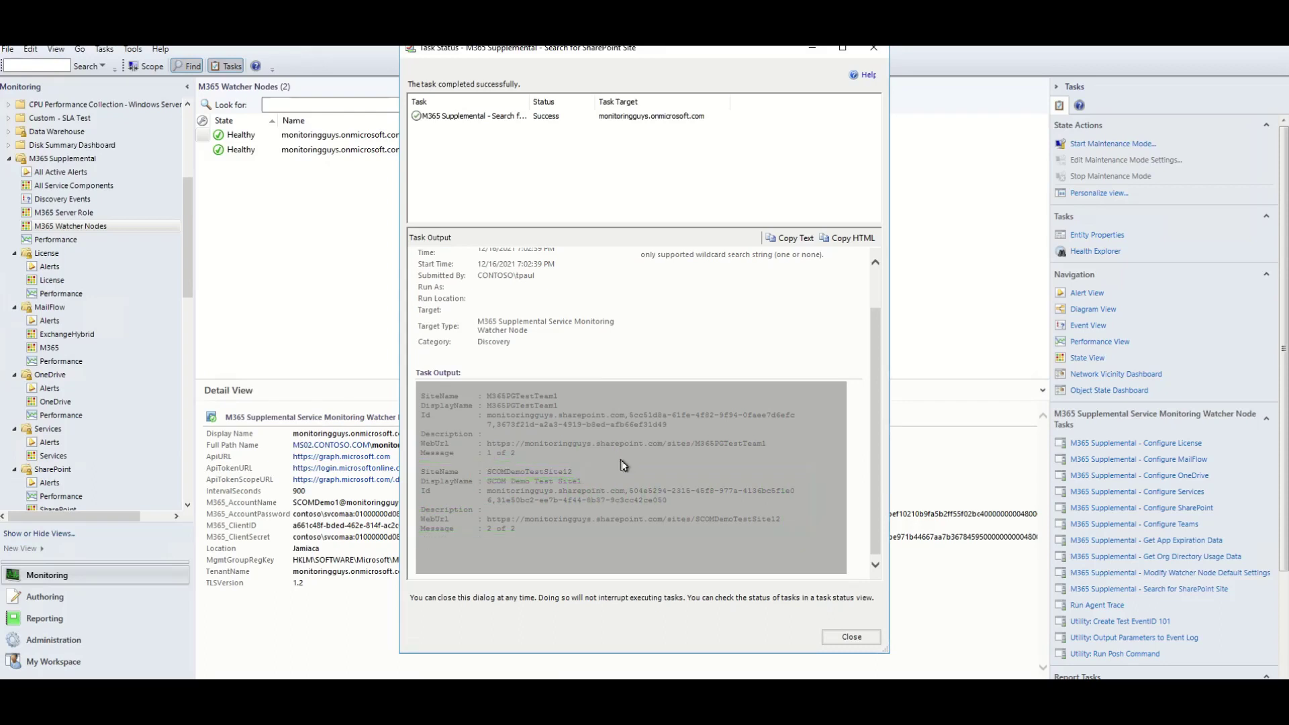
drag(572, 472, 491, 474)
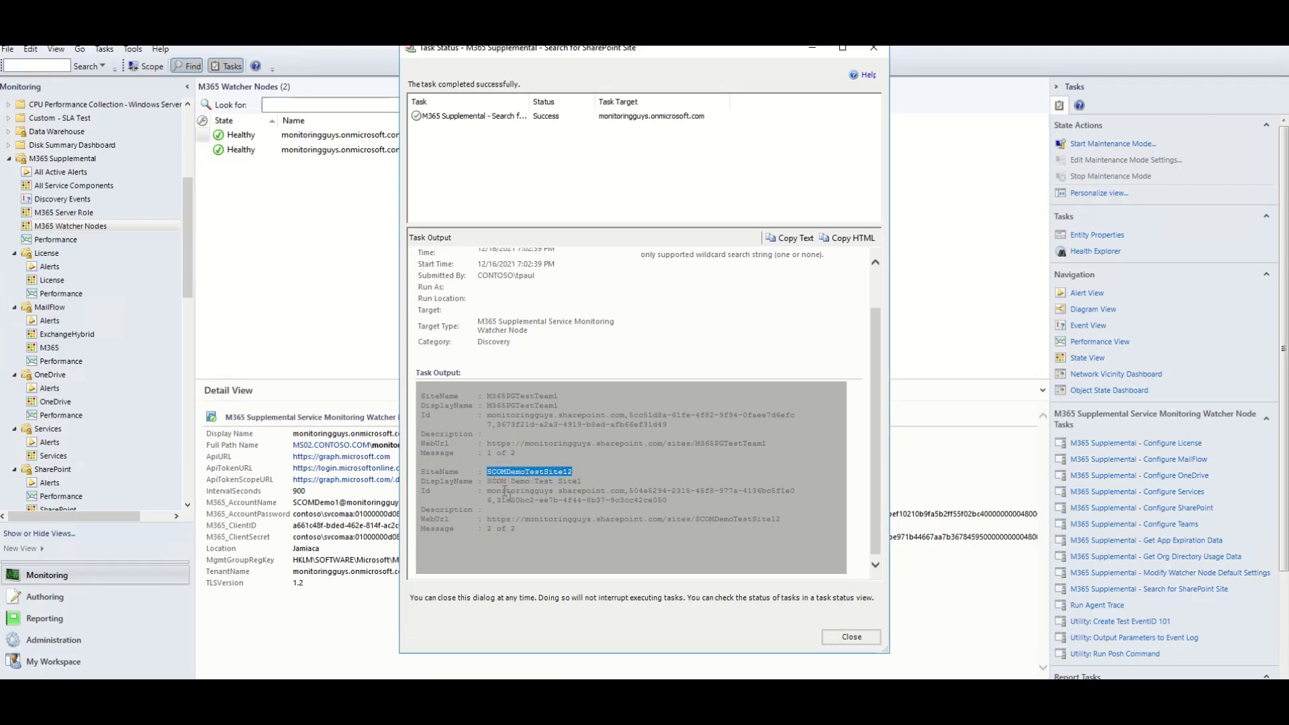
click(851, 638)
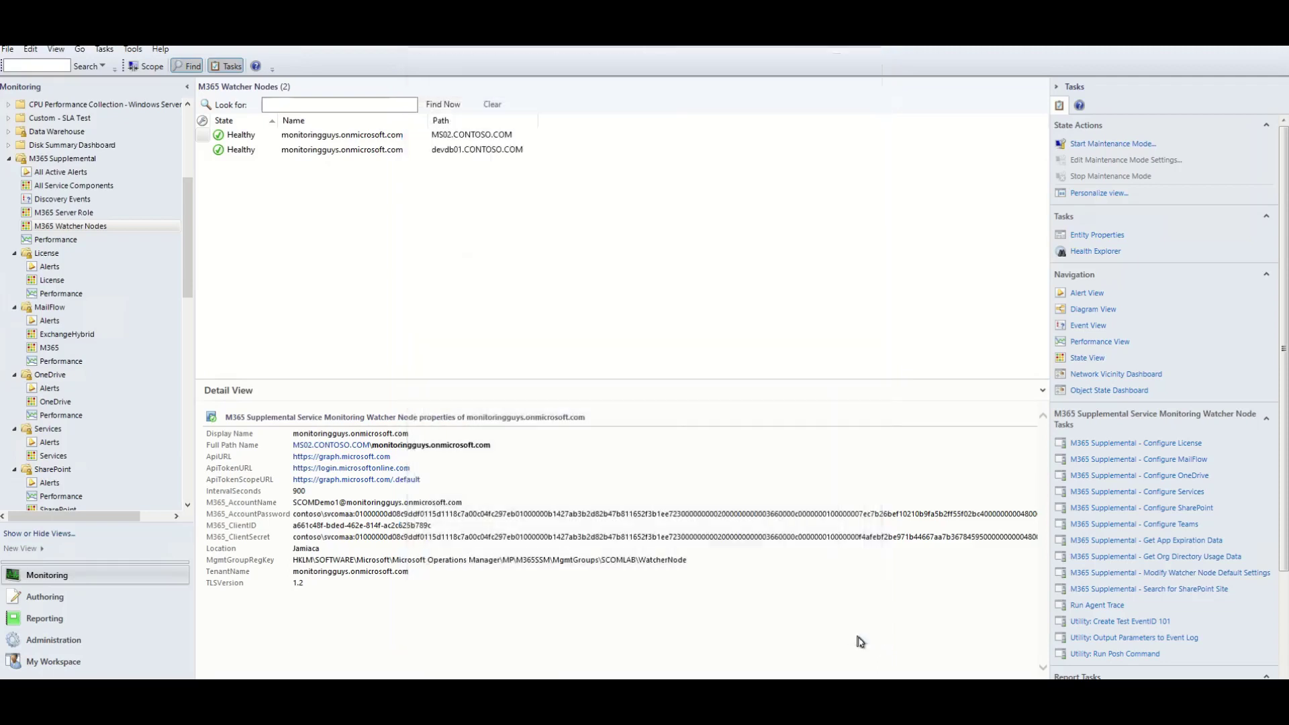
Override the Configure SharePoint task's SiteName to SCOMDemoTestSite12.
click(1182, 509)
click(495, 391)
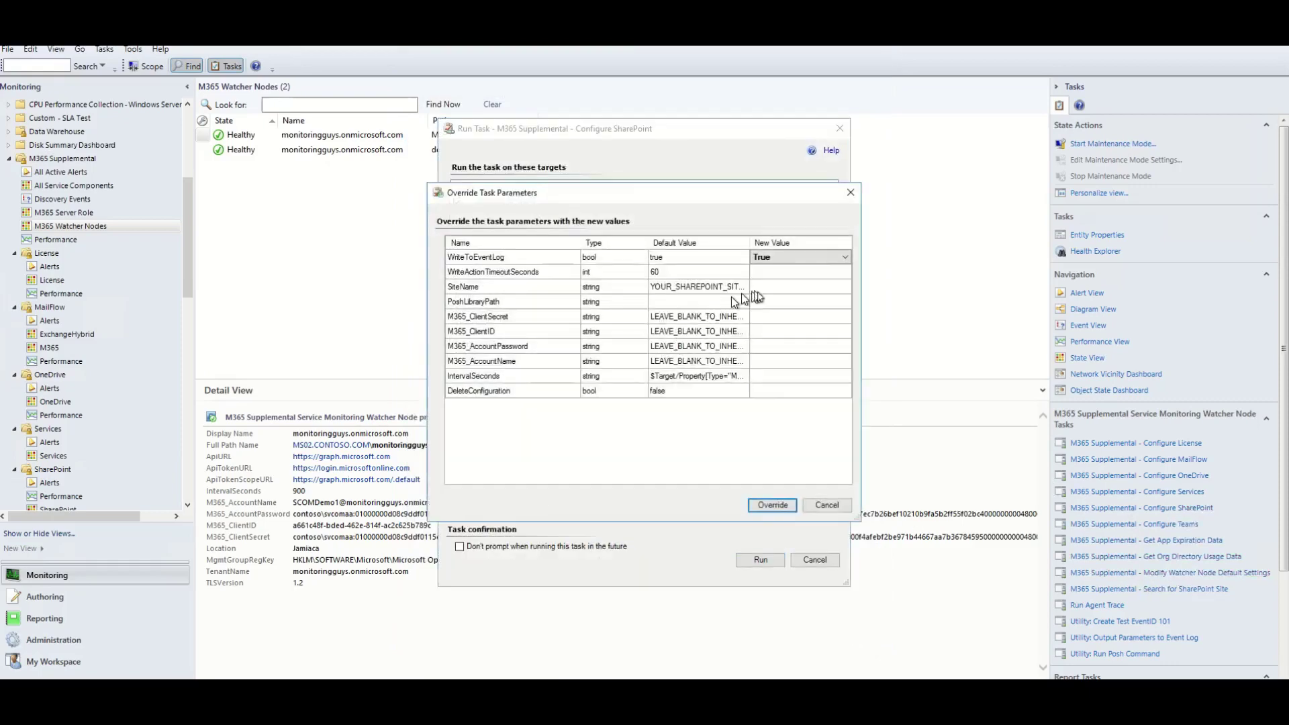
click(771, 288)
text(SCOMDemoTestSite12)
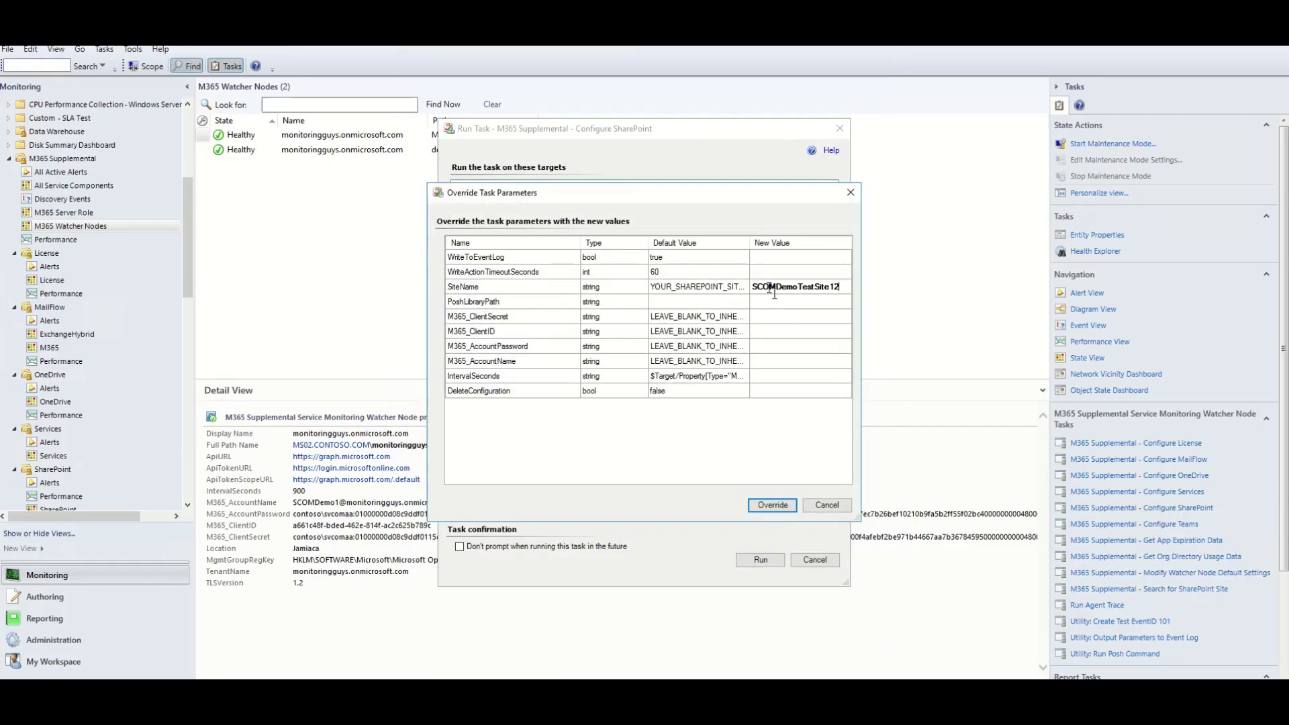
click(771, 505)
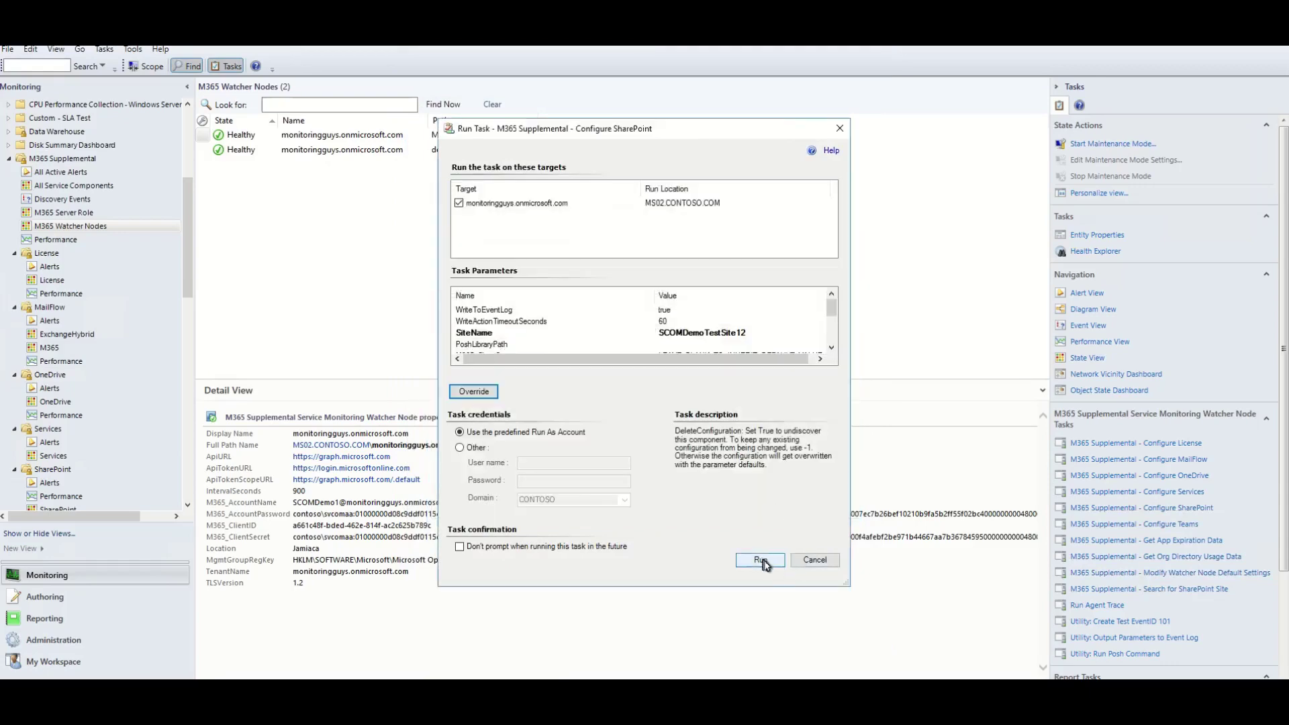
Run Configure SharePoint, review the successful output, and close the status window.
click(763, 561)
drag(733, 431, 882, 656)
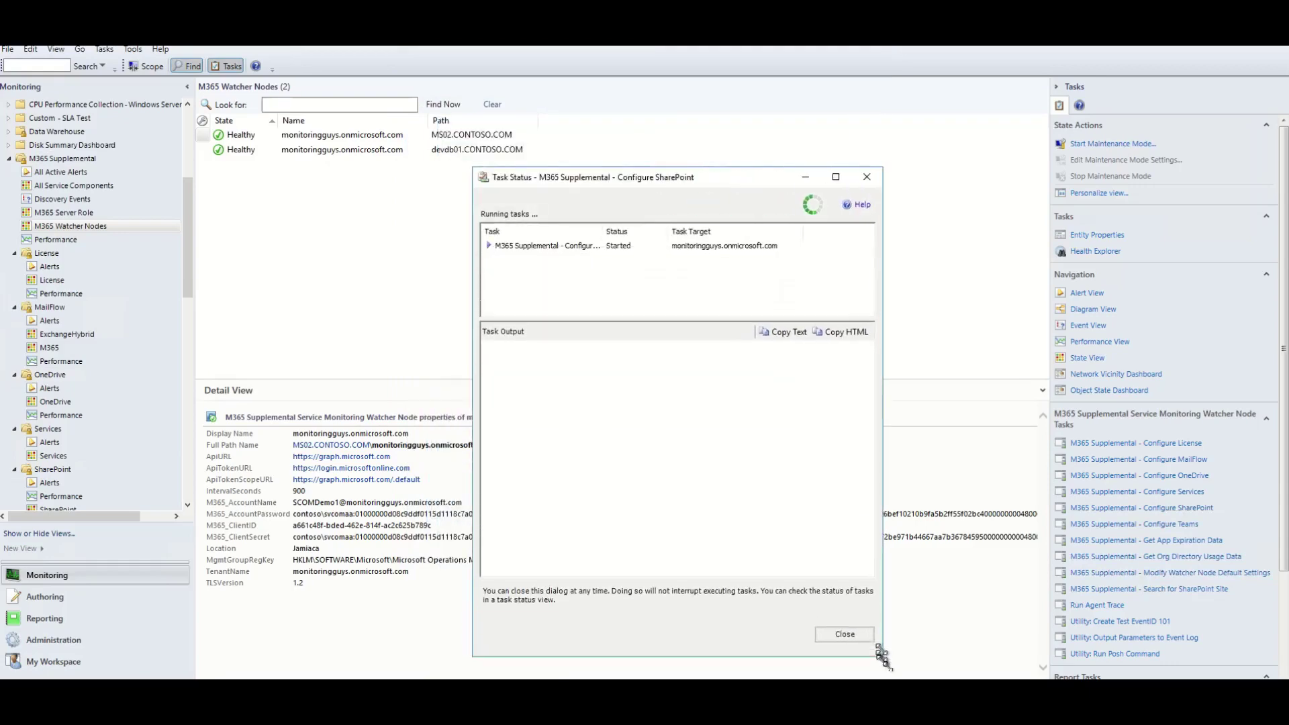
drag(705, 178, 665, 98)
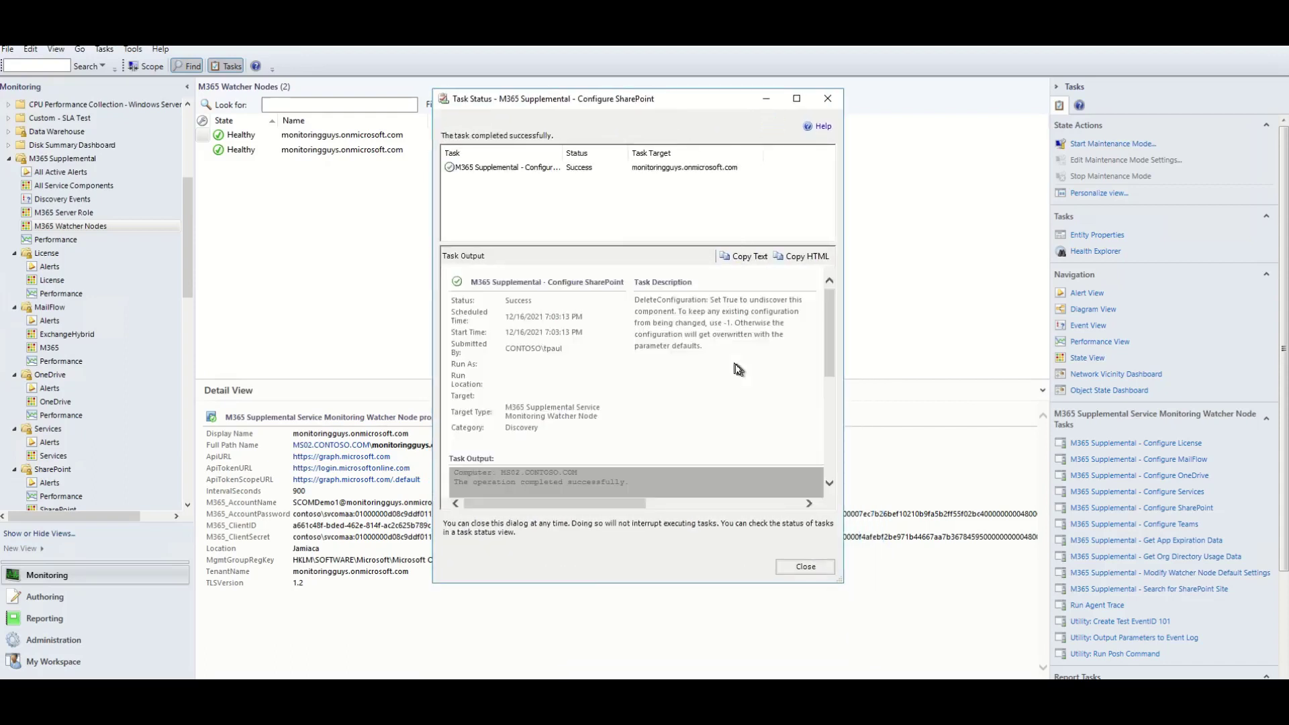
scroll(717, 434, down, 10)
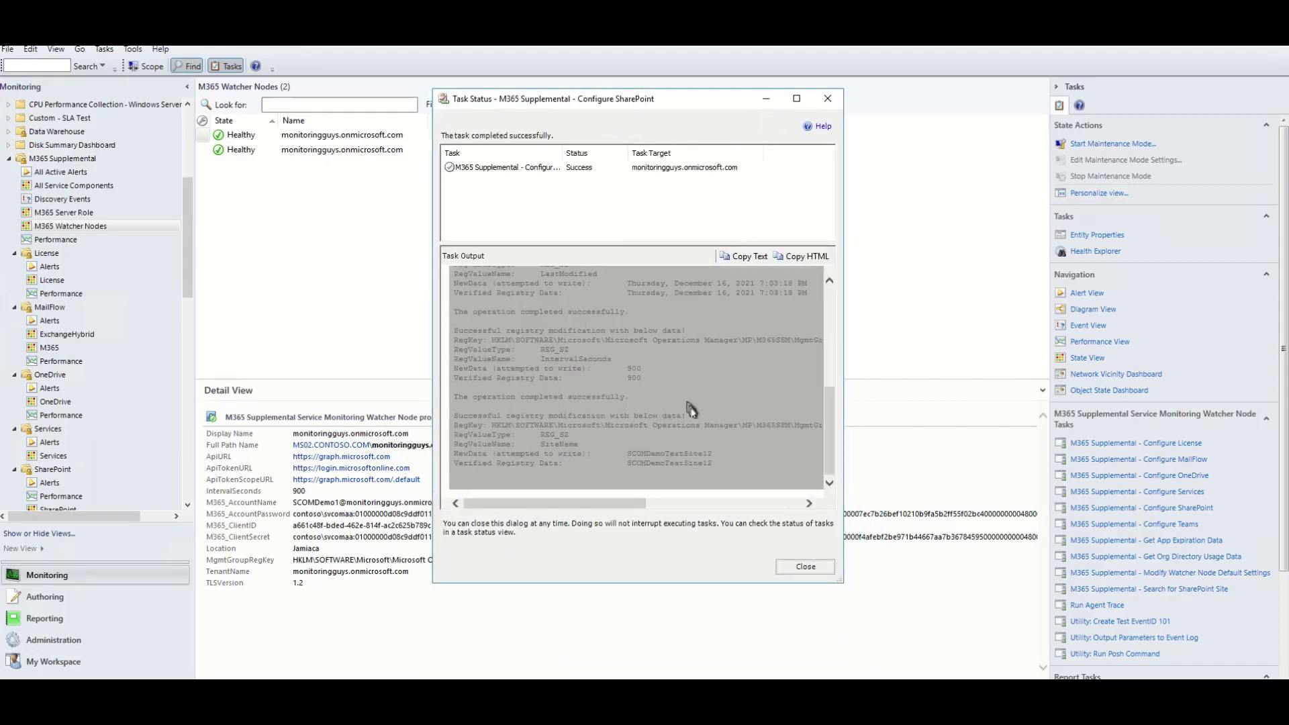
click(806, 566)
scroll(101, 369, down, 4)
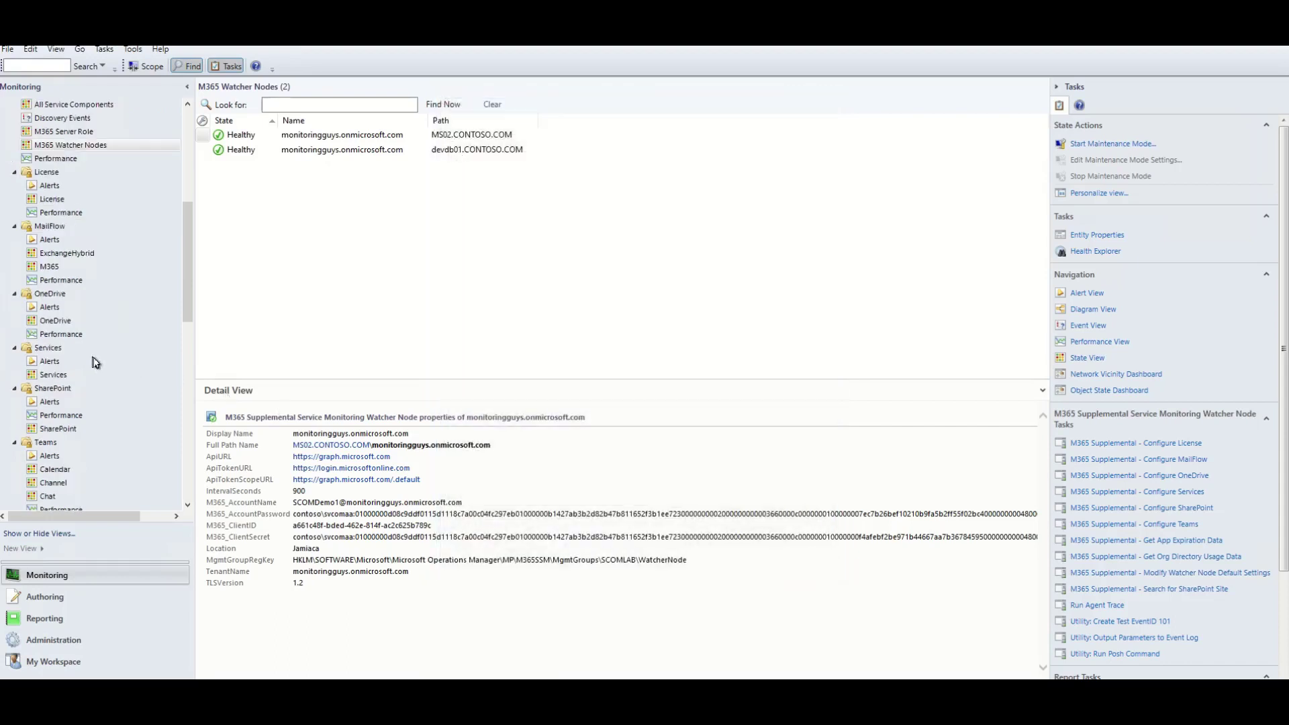
click(60, 348)
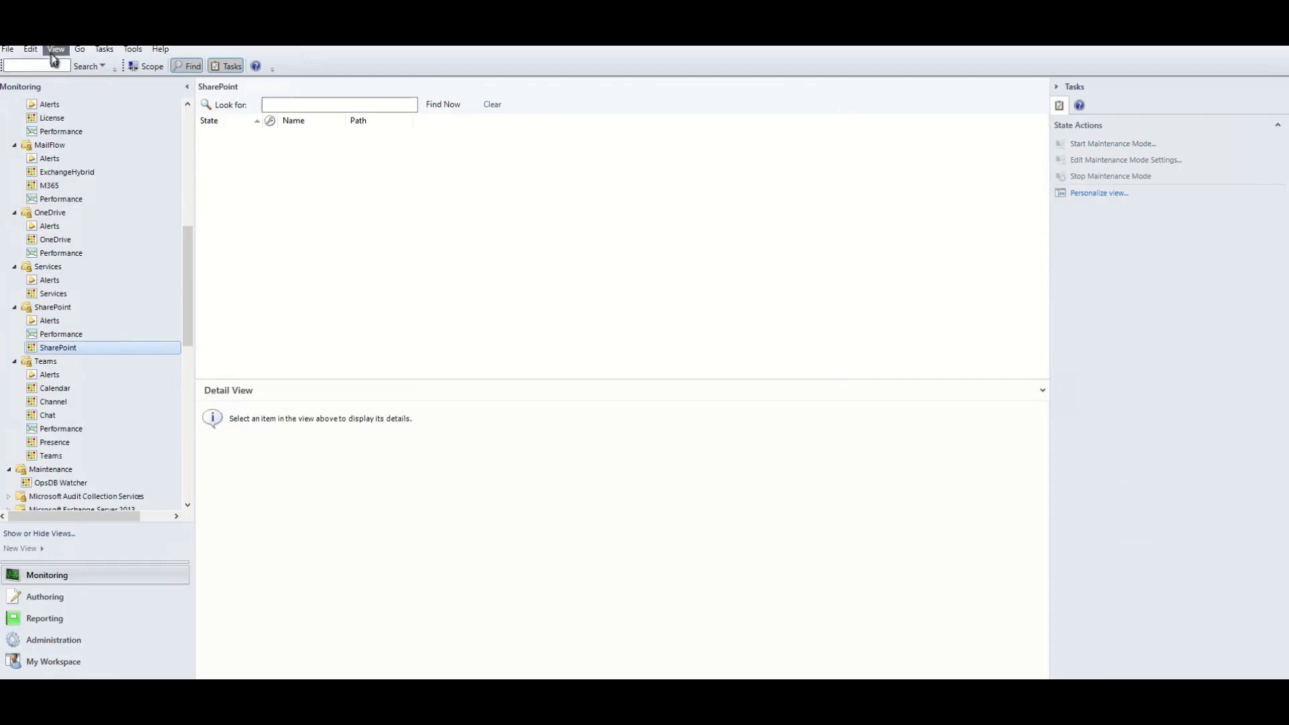
click(56, 49)
click(39, 206)
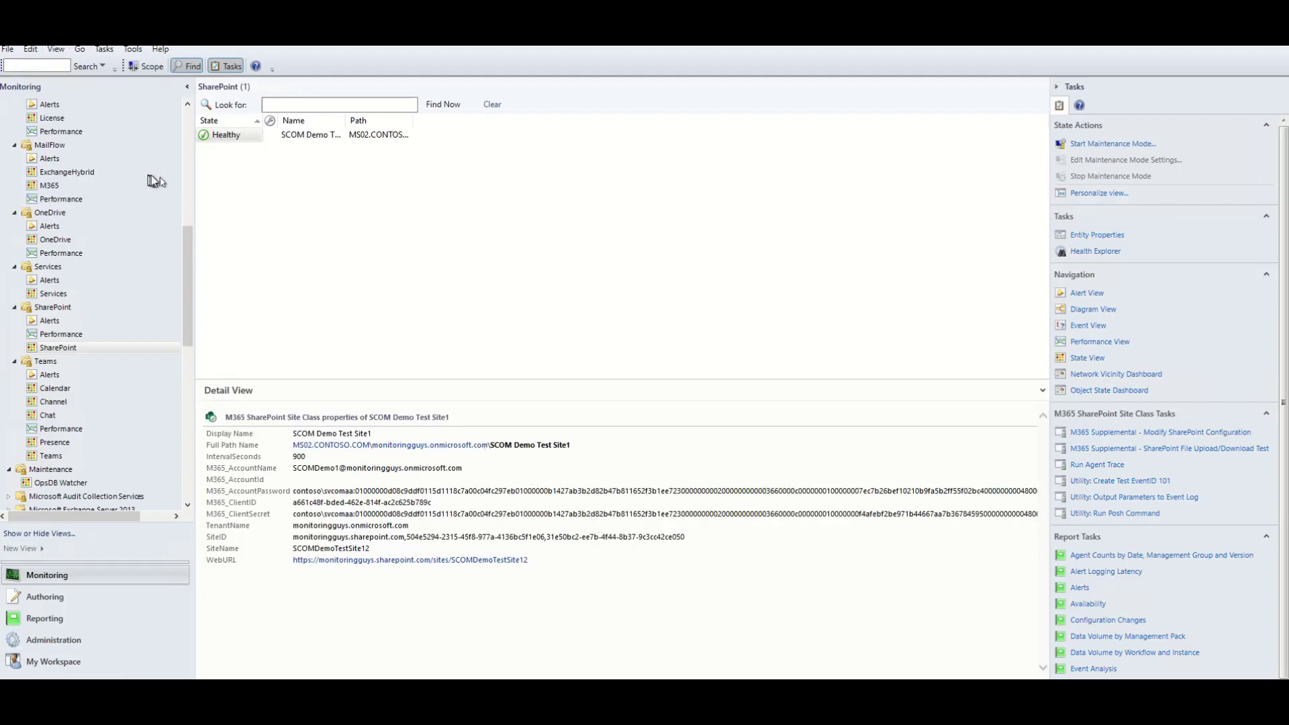
click(188, 171)
click(94, 455)
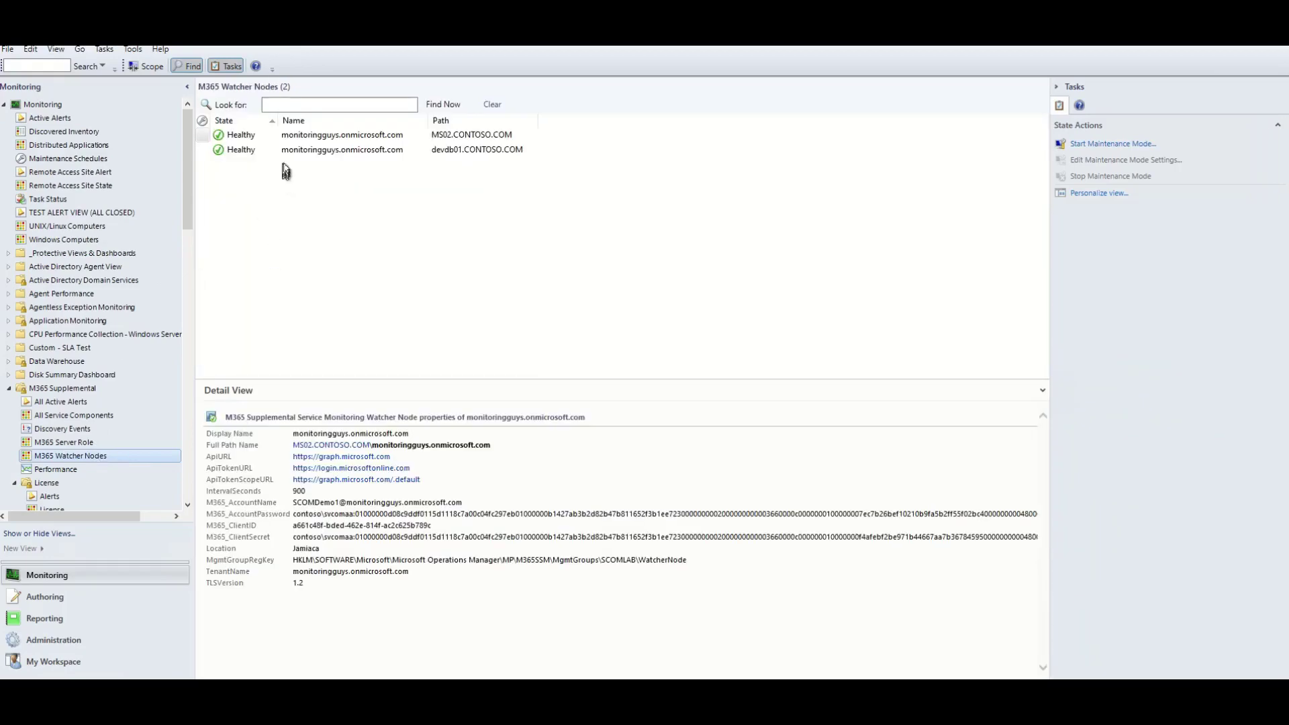
Run Configure Services with defaults on the first watcher node and close the status after Success.
click(237, 138)
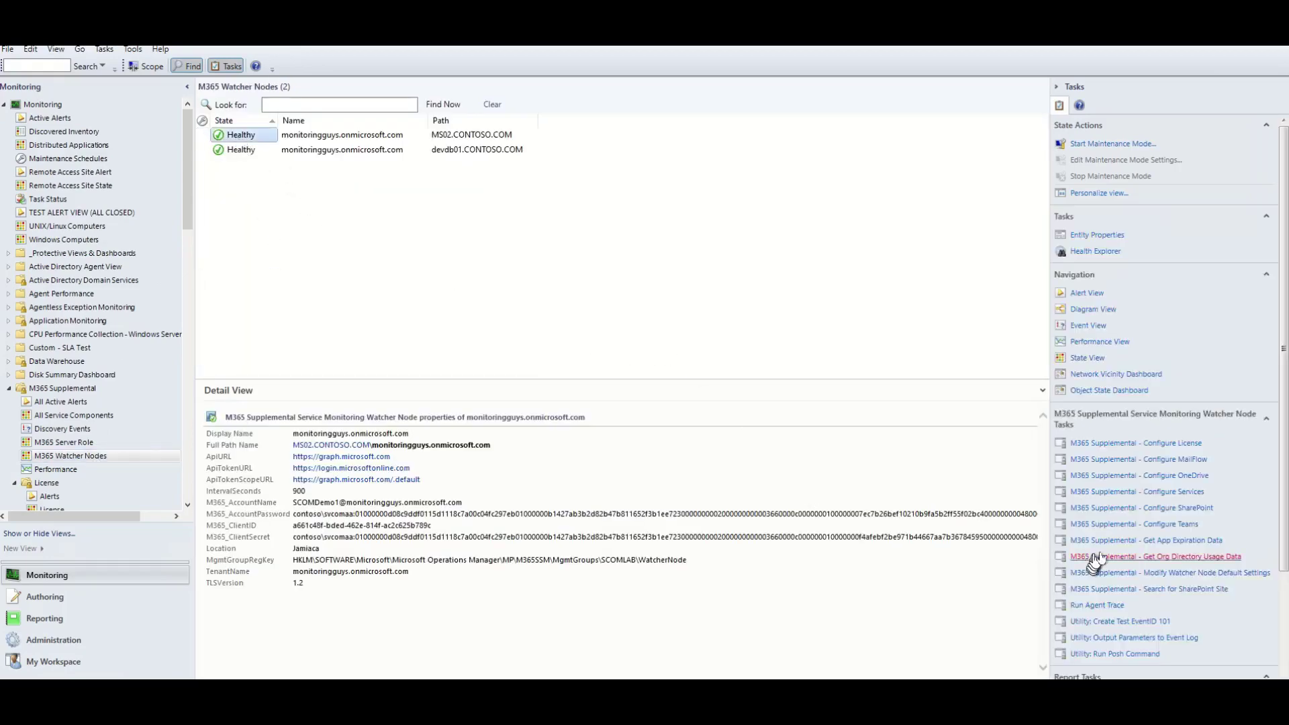
click(1179, 492)
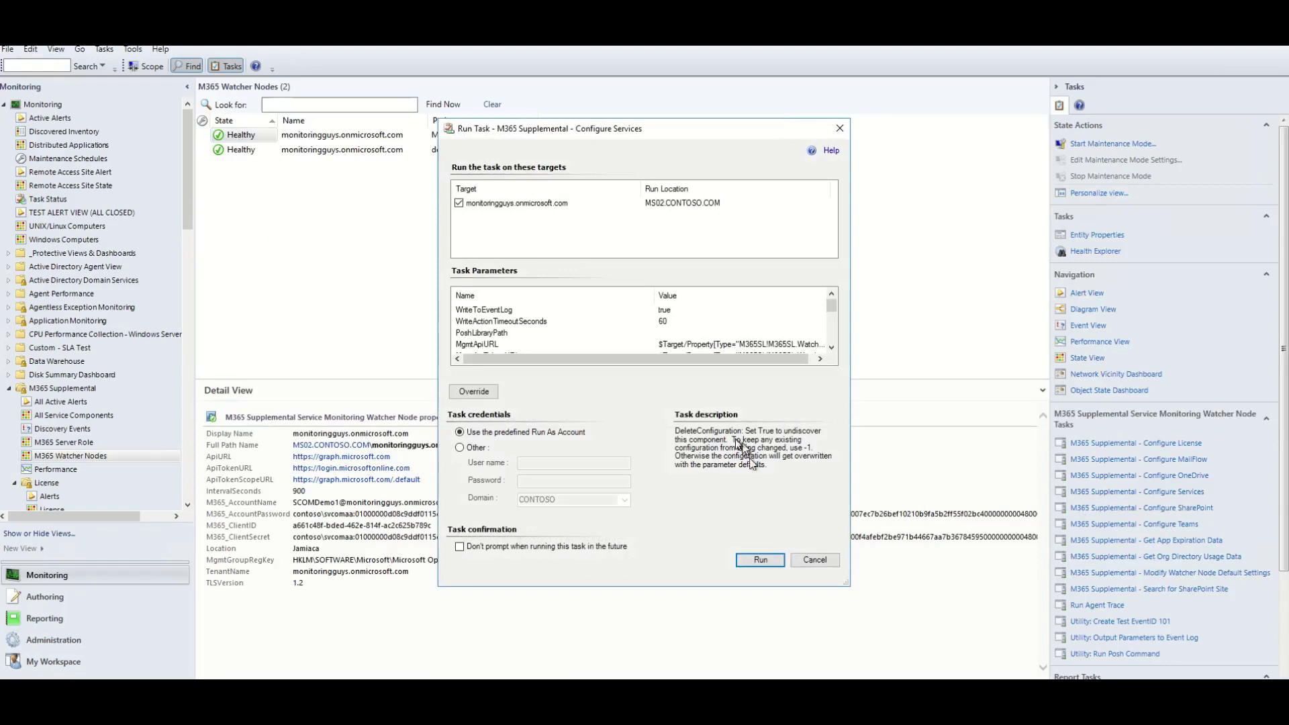
scroll(568, 325, down, 4)
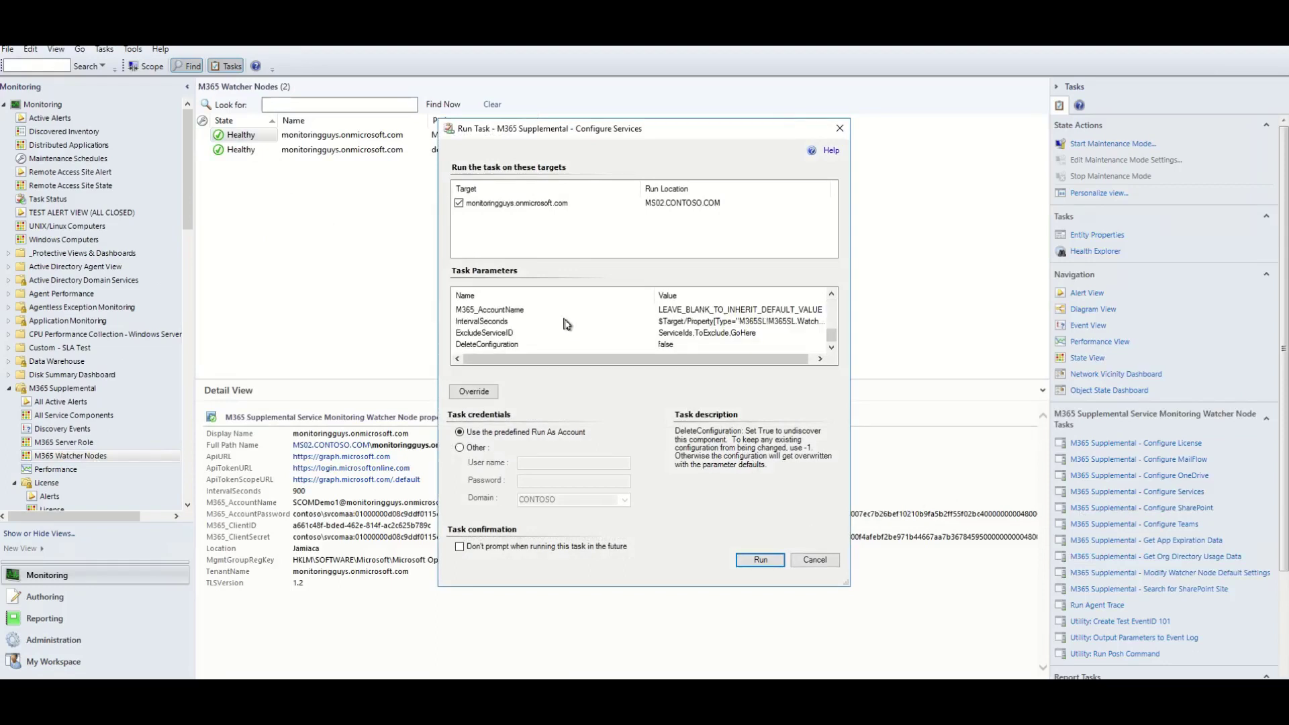
click(760, 560)
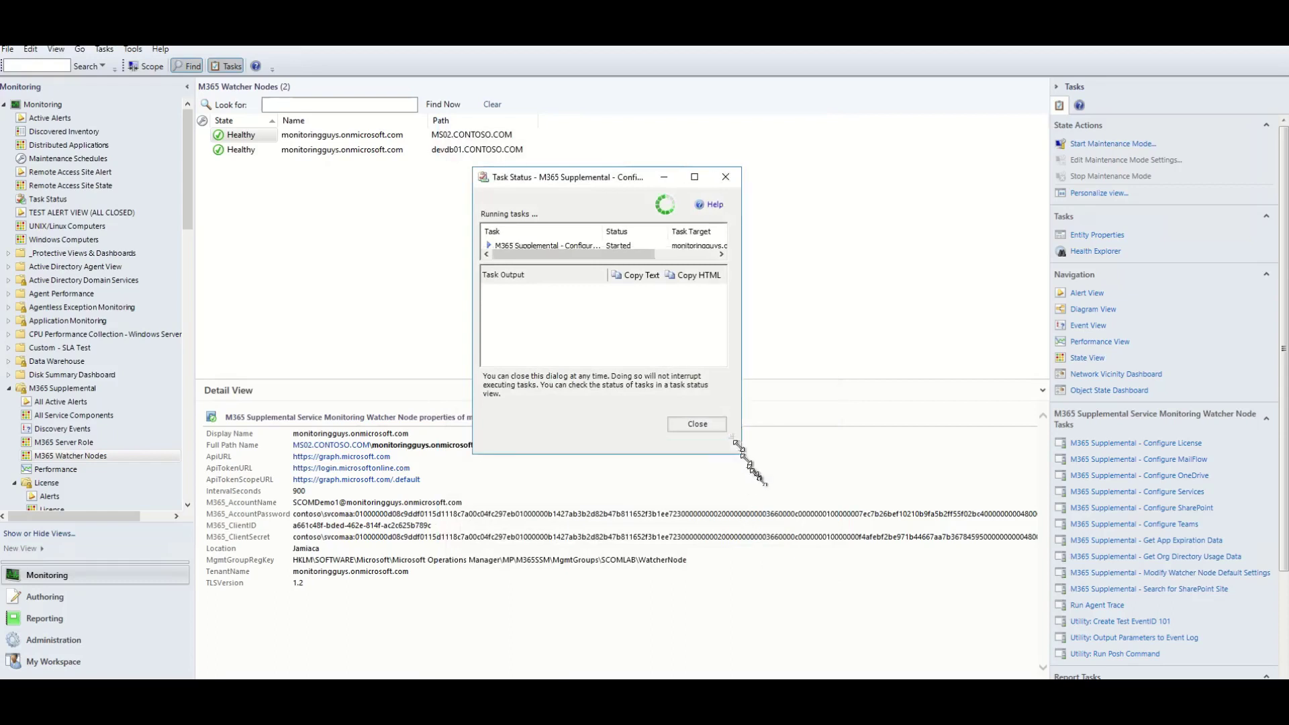
drag(685, 173, 625, 88)
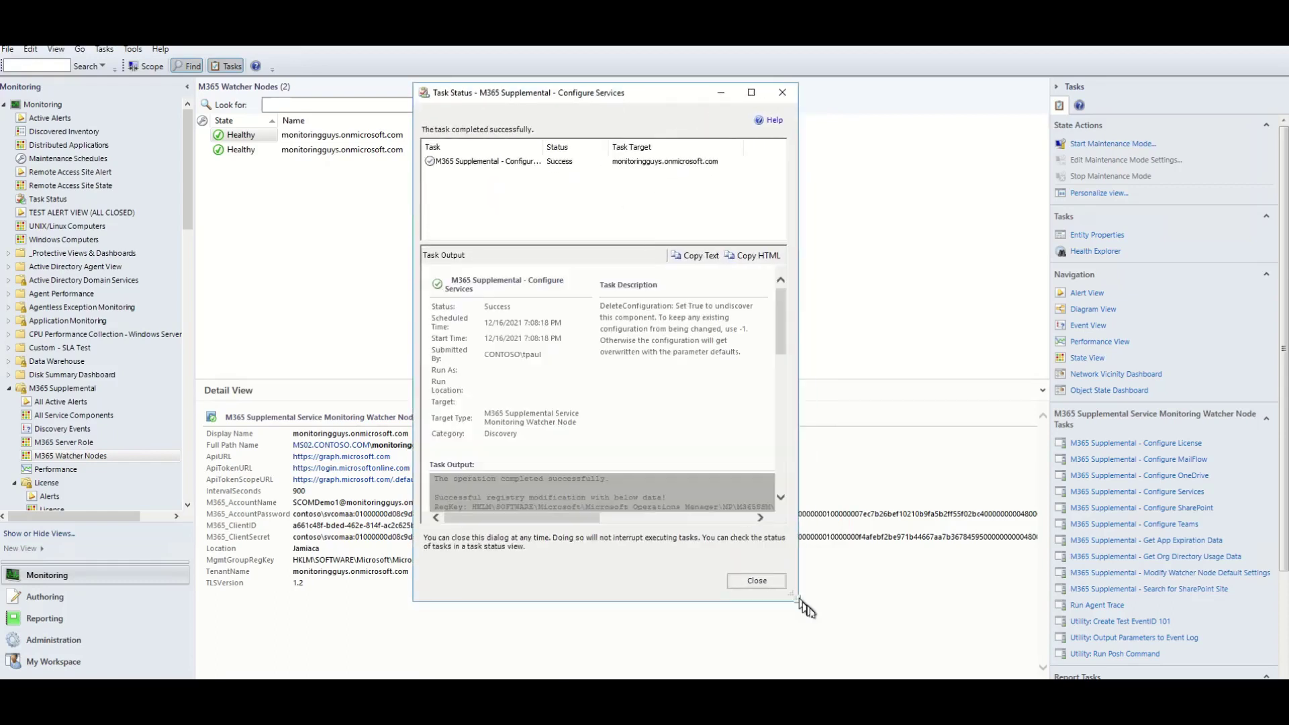
scroll(777, 495, down, 8)
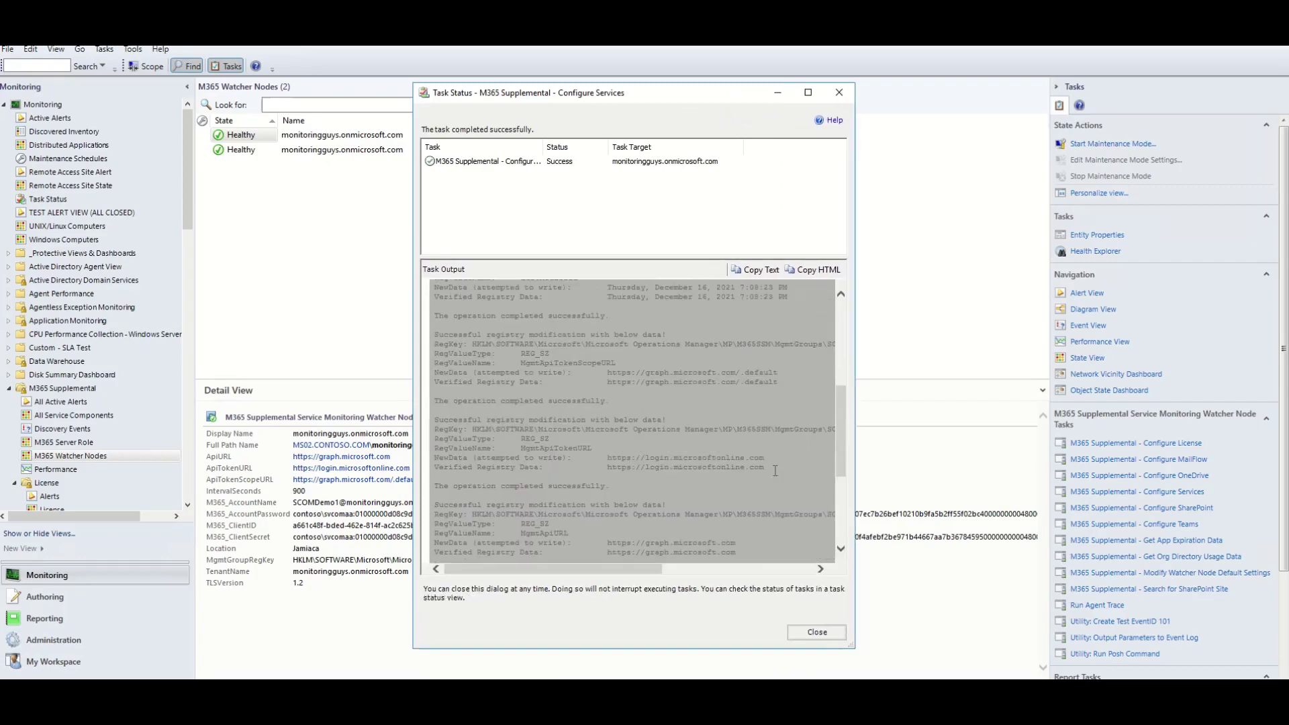
click(818, 631)
scroll(168, 403, down, 9)
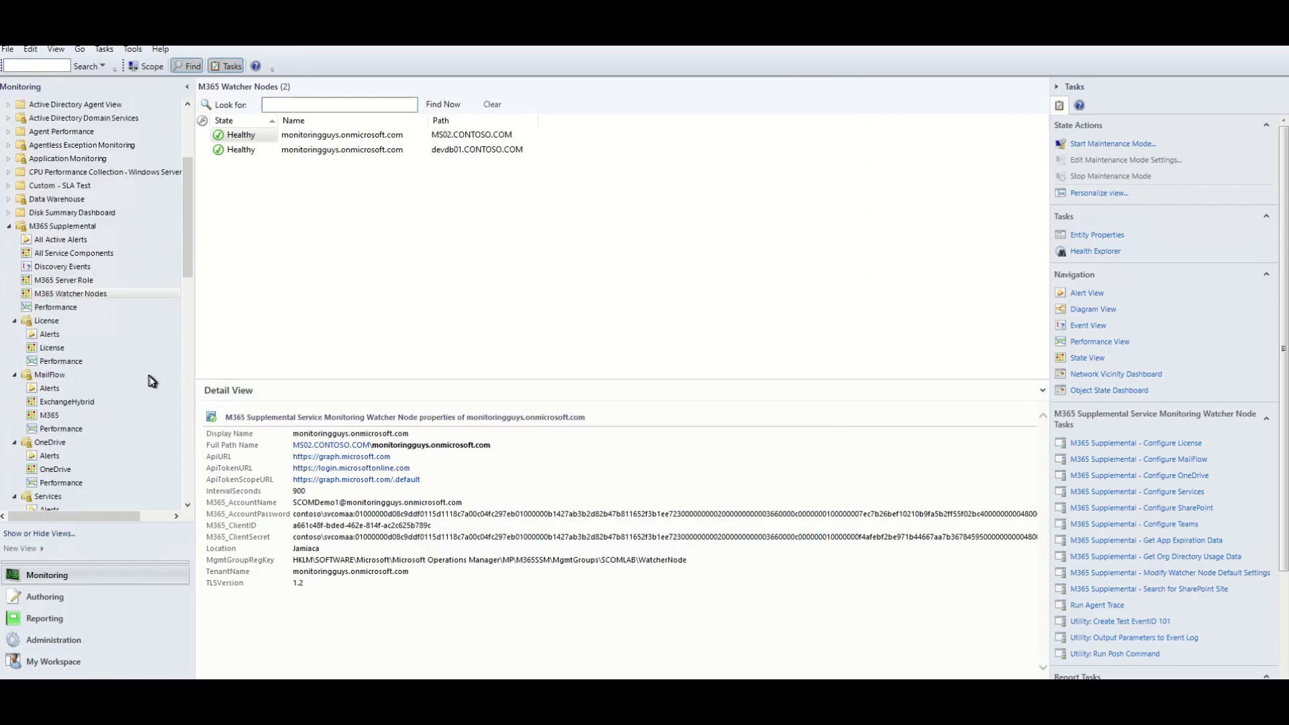
scroll(141, 369, down, 2)
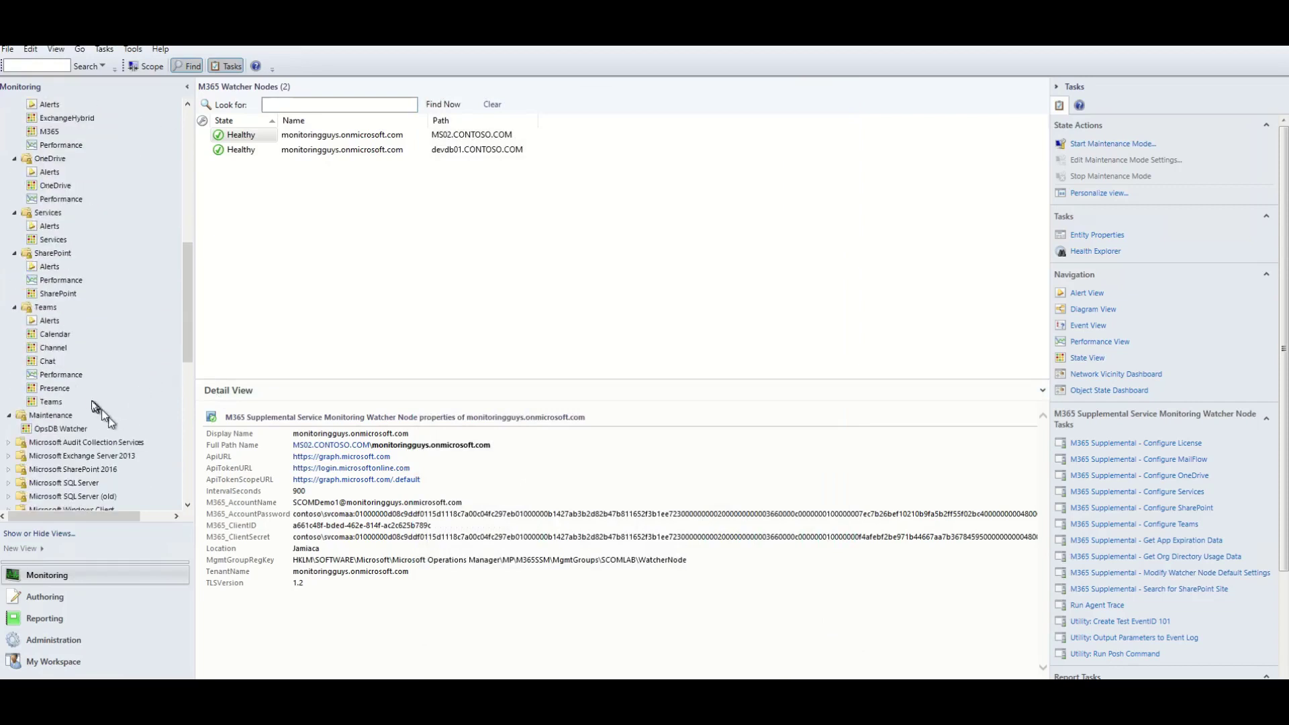
click(54, 239)
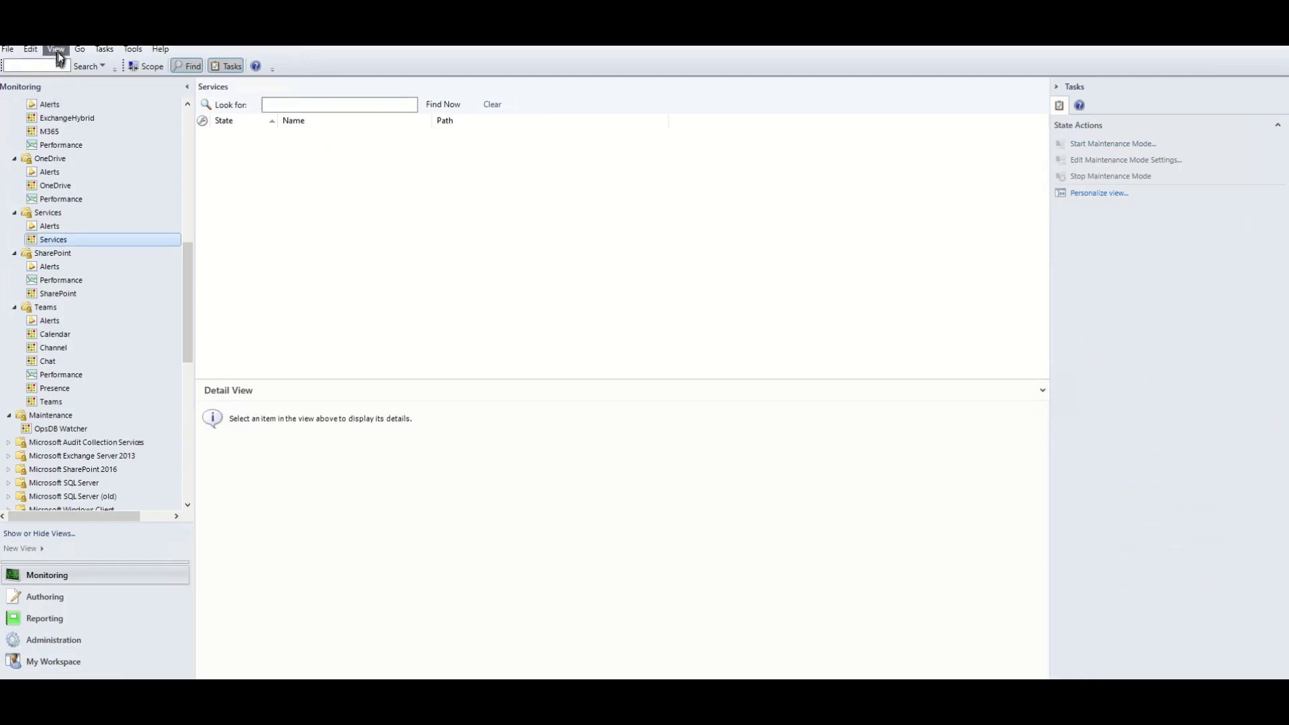
click(60, 51)
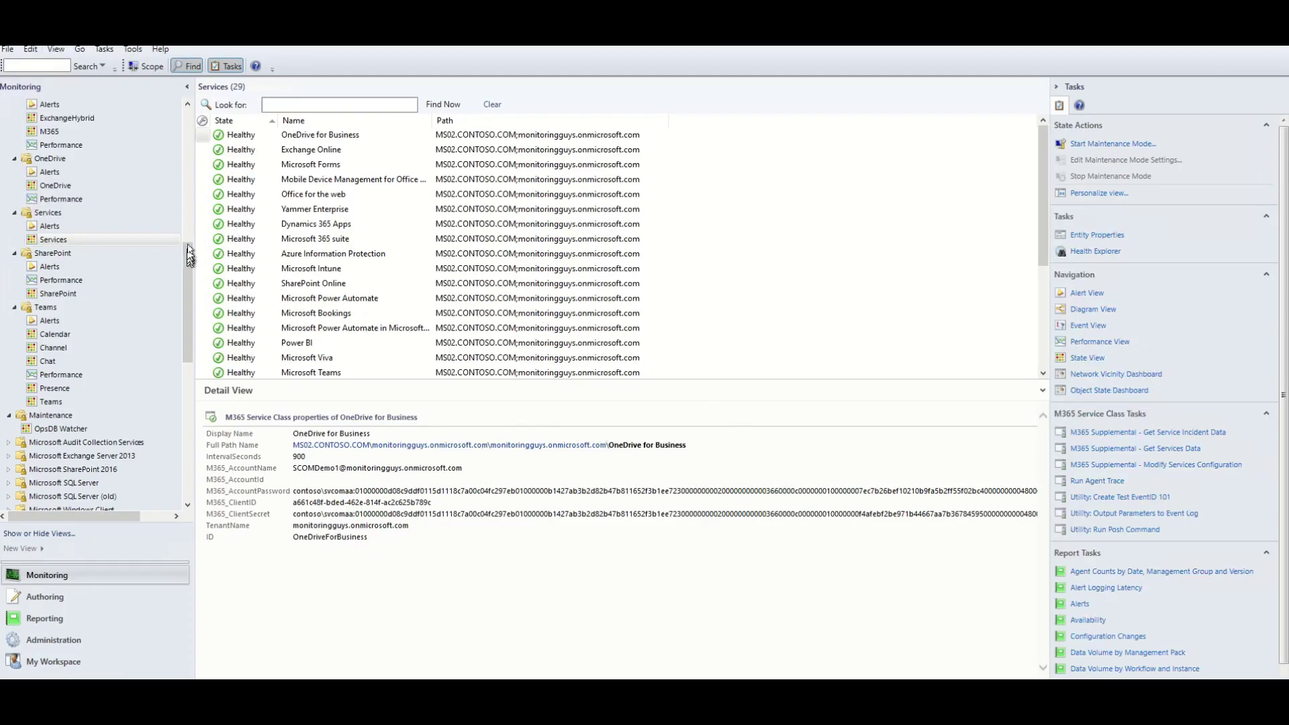
drag(189, 255, 189, 207)
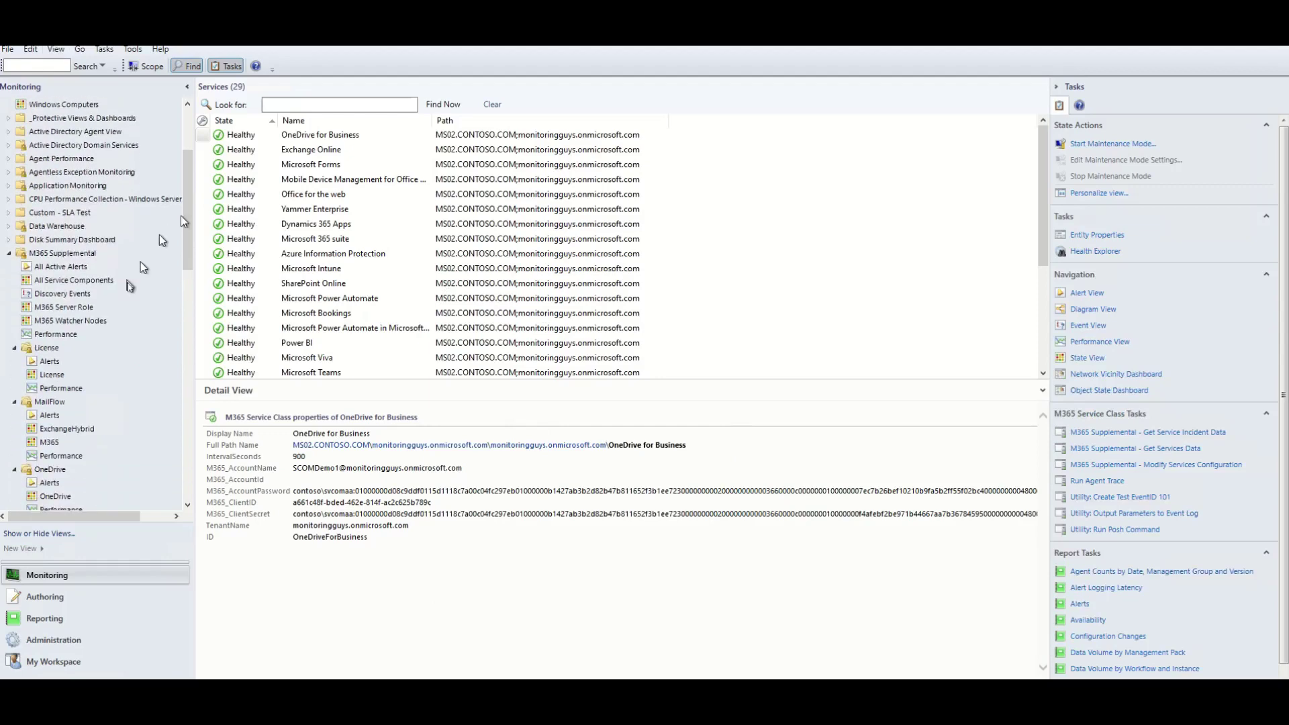
click(98, 320)
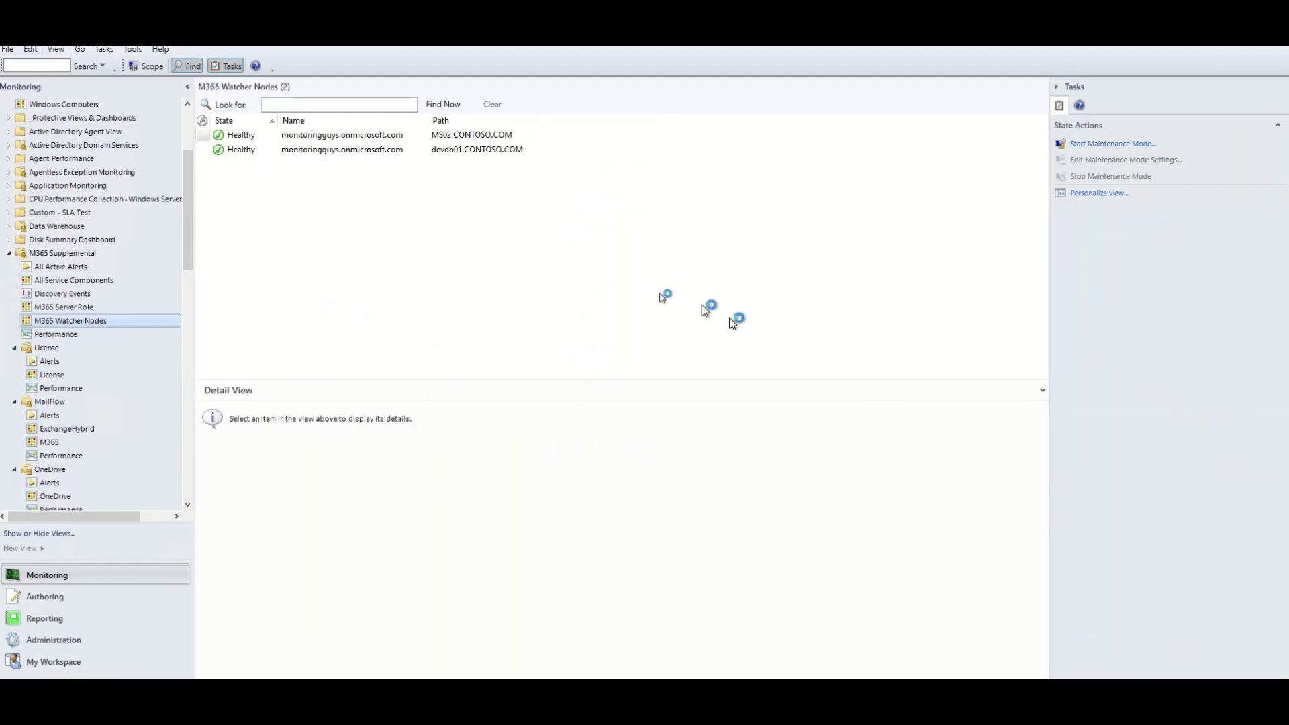
Select both watcher nodes and run the Configure MailFlow task on them.
click(292, 137)
shift+click(302, 151)
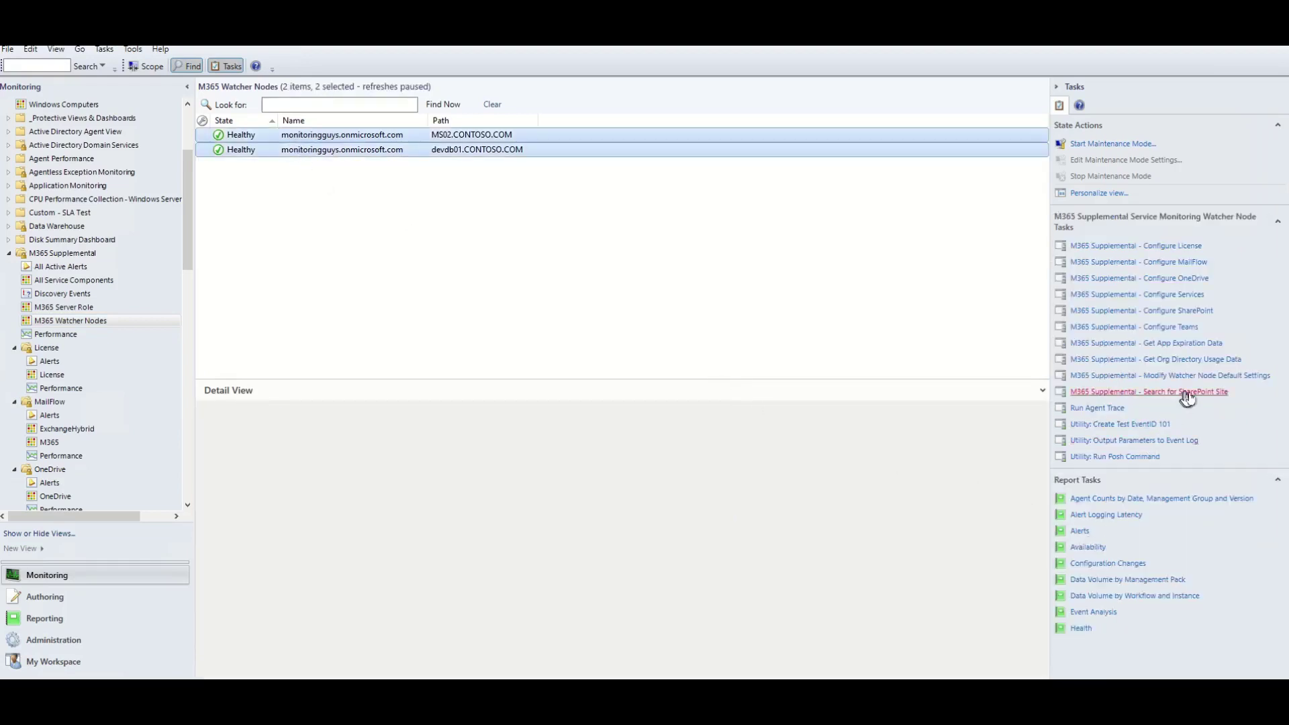
click(1172, 263)
Open the MailFlow parameter overrides and enlarge the dialog so every parameter row shows.
click(473, 391)
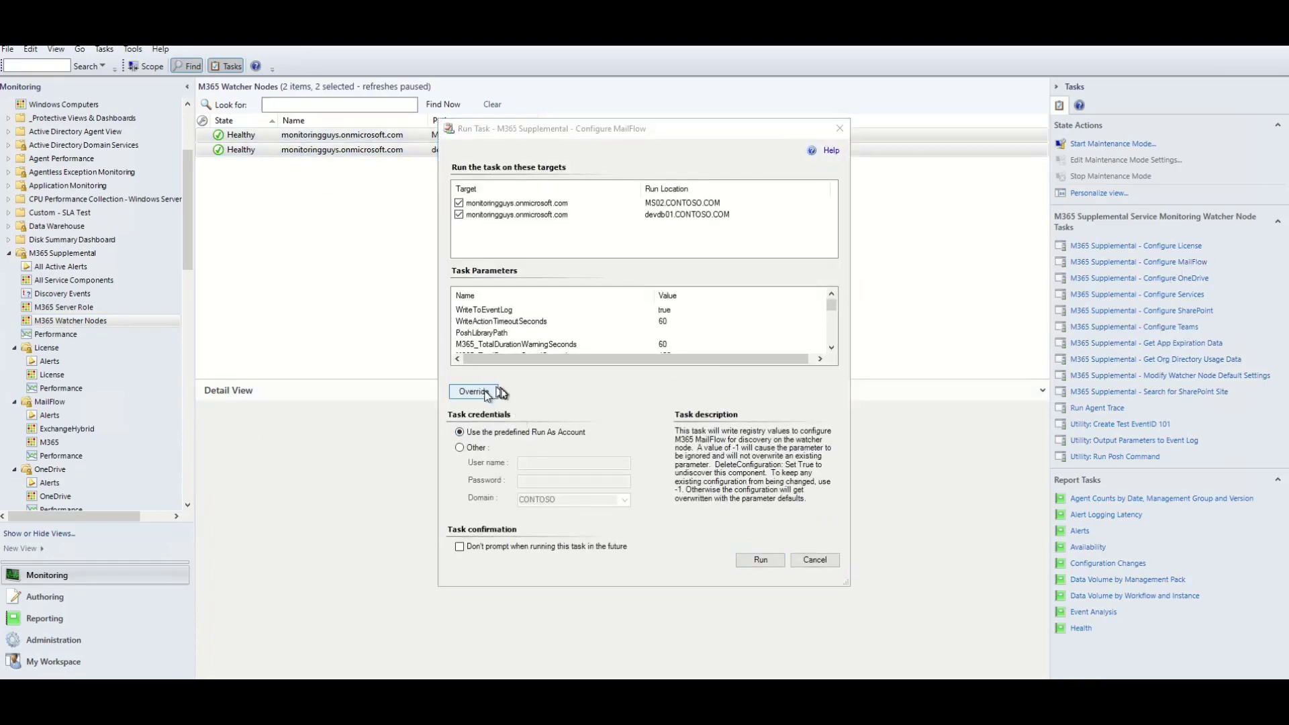
drag(512, 138, 351, 106)
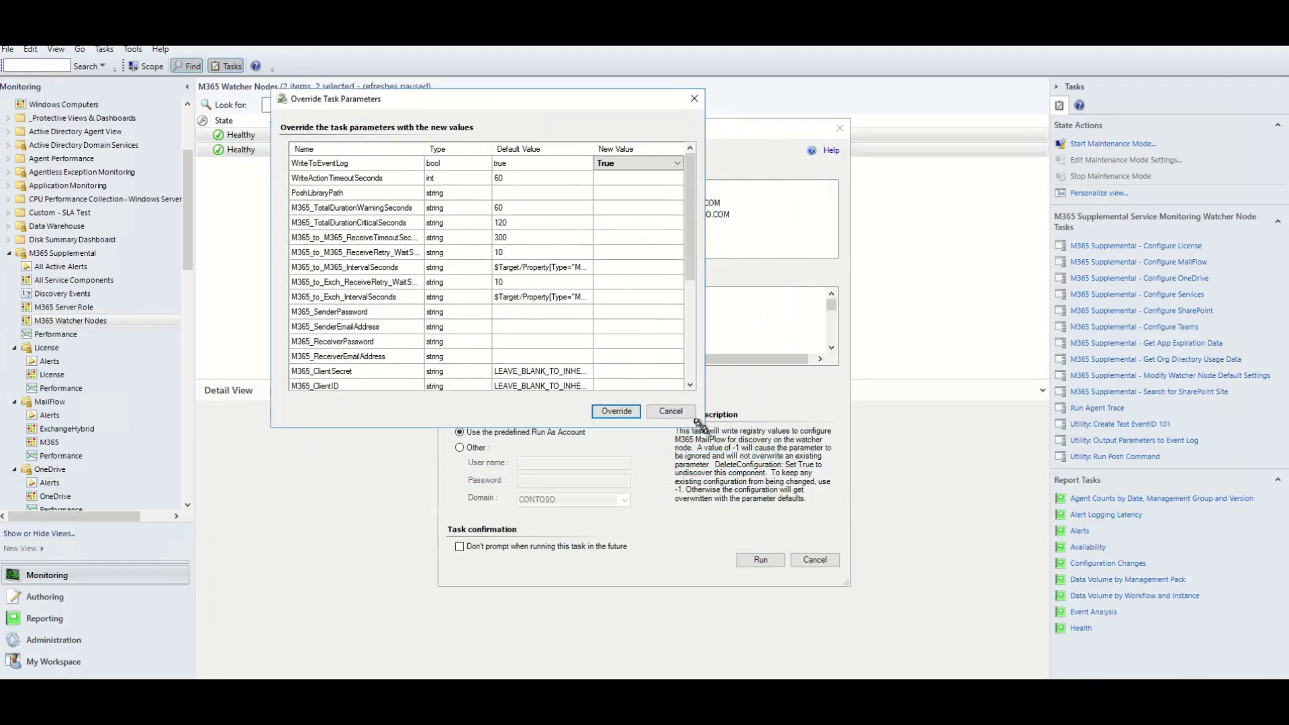
drag(701, 425, 933, 658)
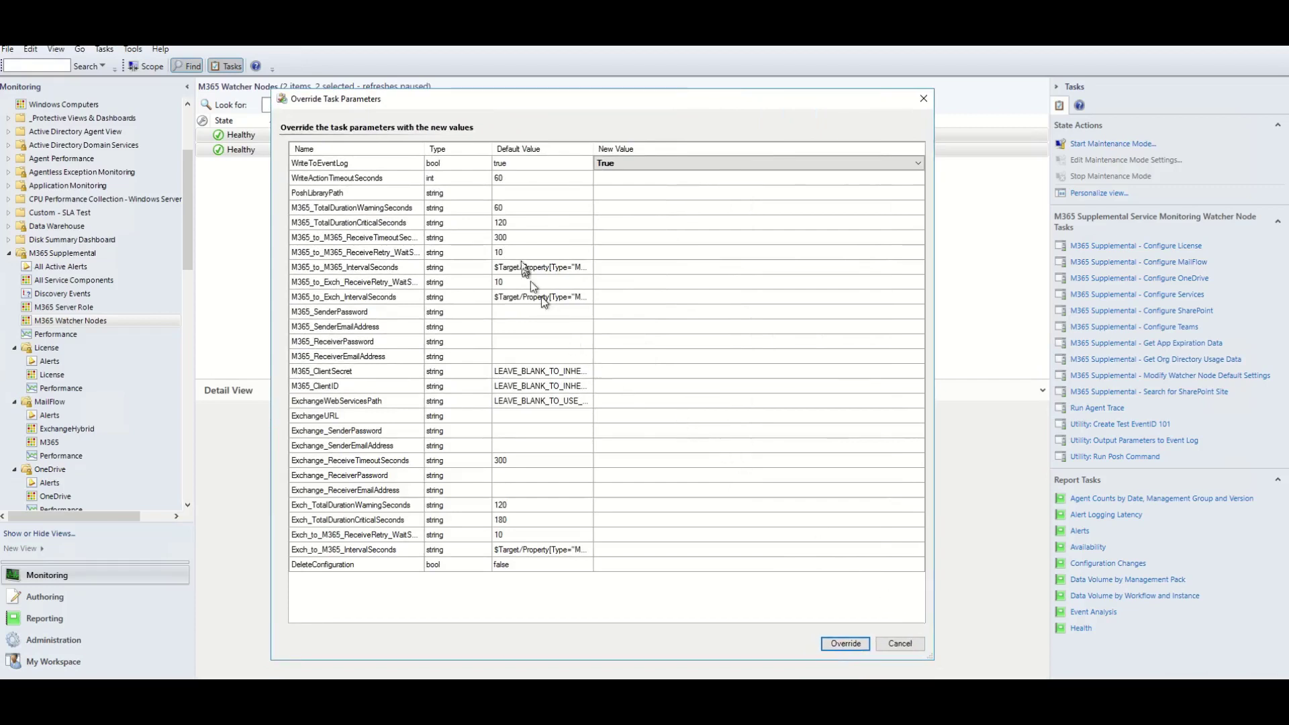
drag(492, 149, 470, 150)
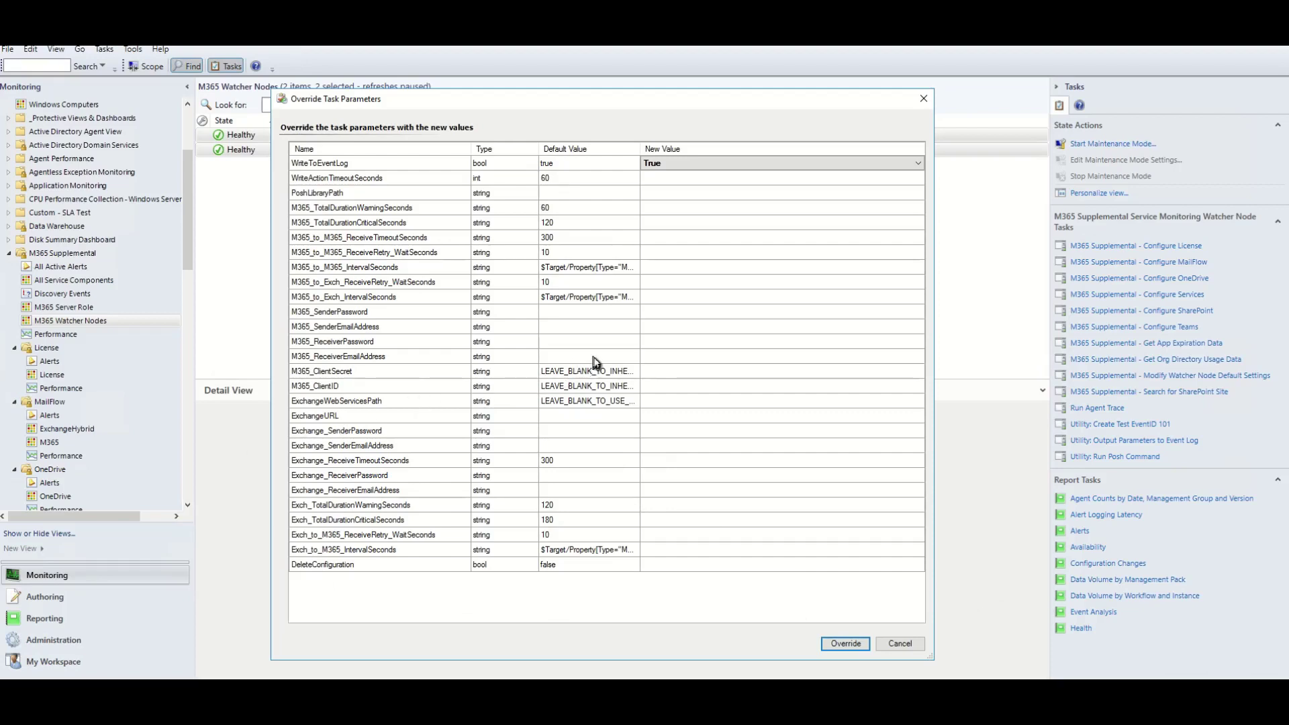
Paste the sender and receiver mailbox addresses and password into the MailFlow overrides and apply them.
click(664, 327)
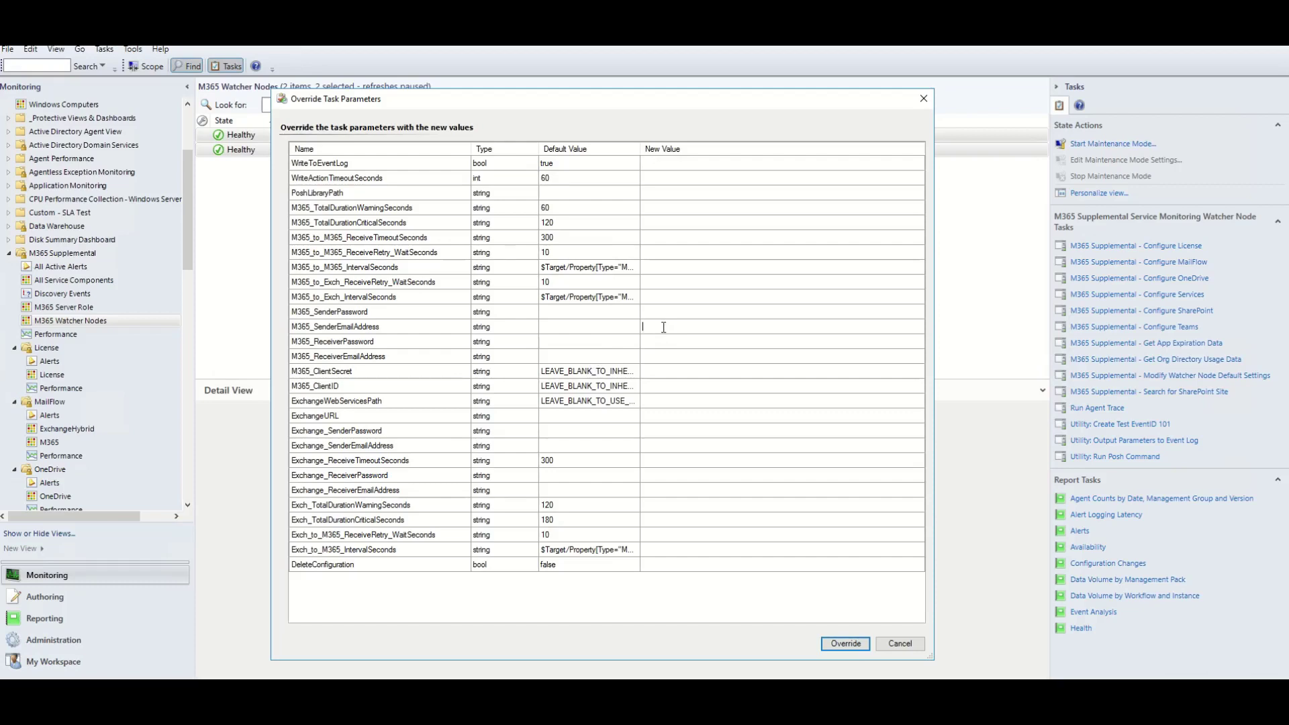
key(ctrl+v)
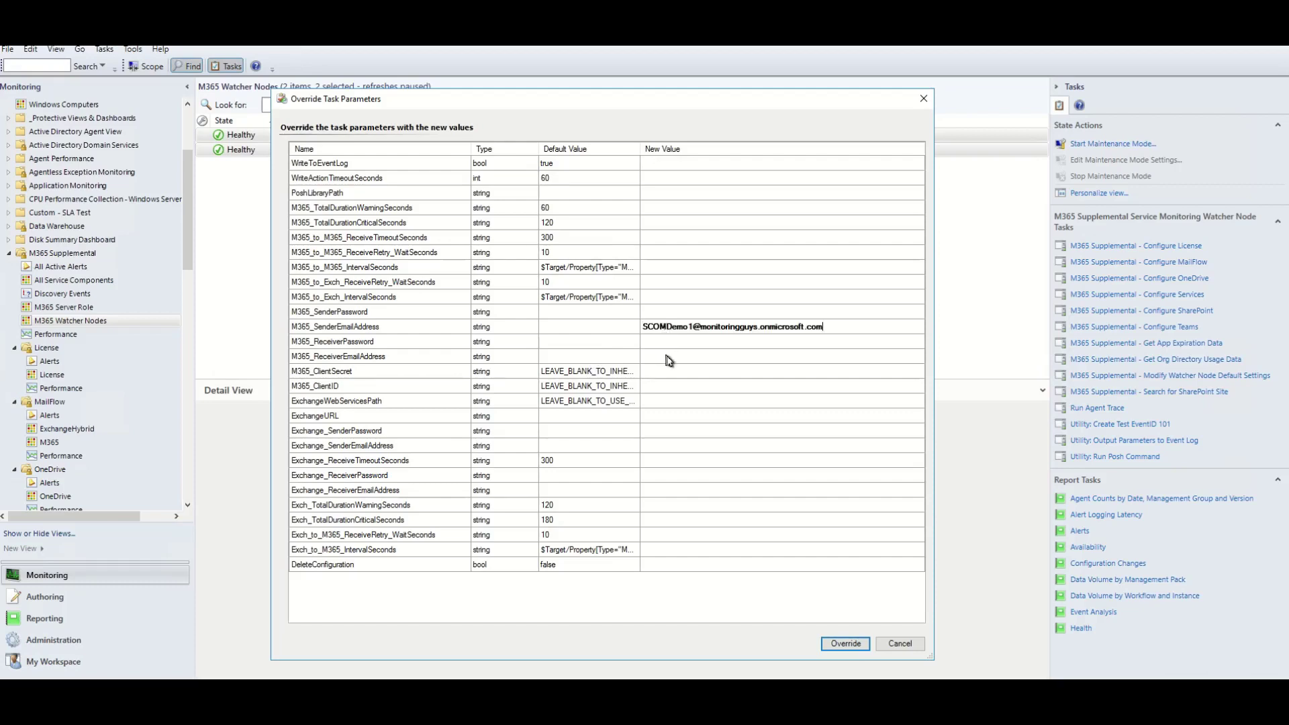
key(ctrl+v)
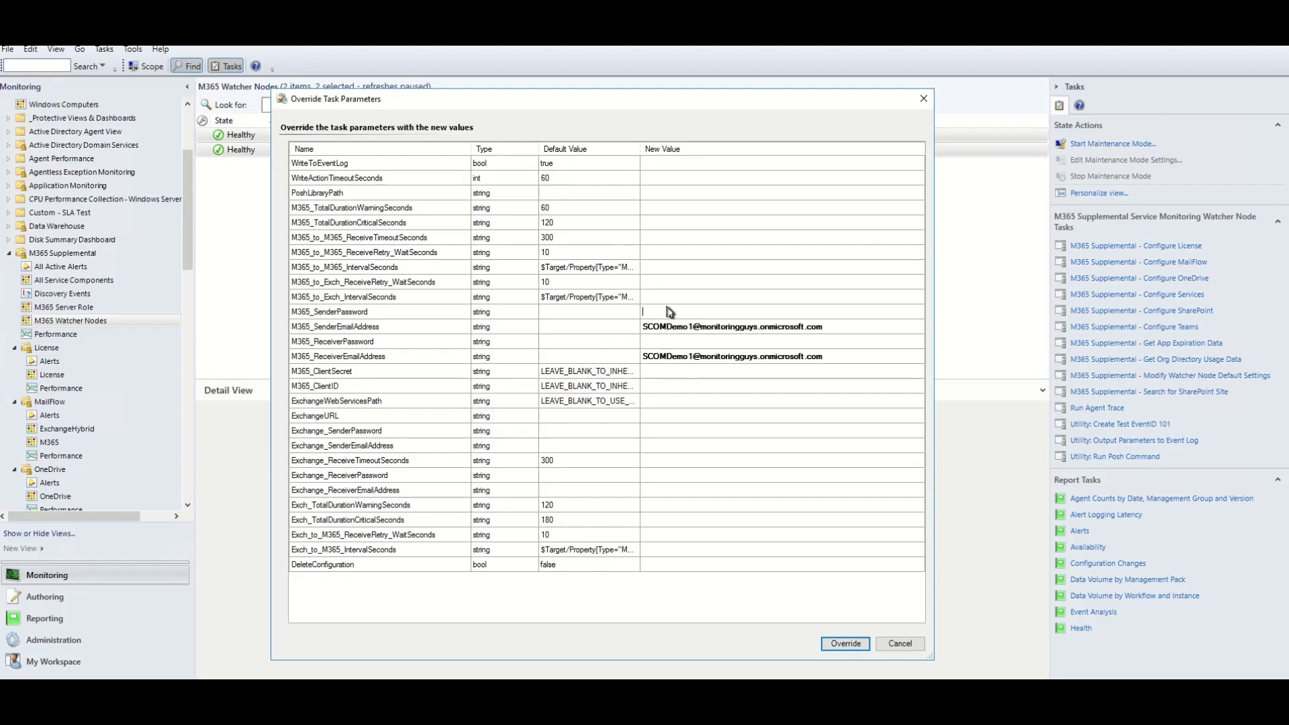
key(ctrl+v)
key(ctrl+v)
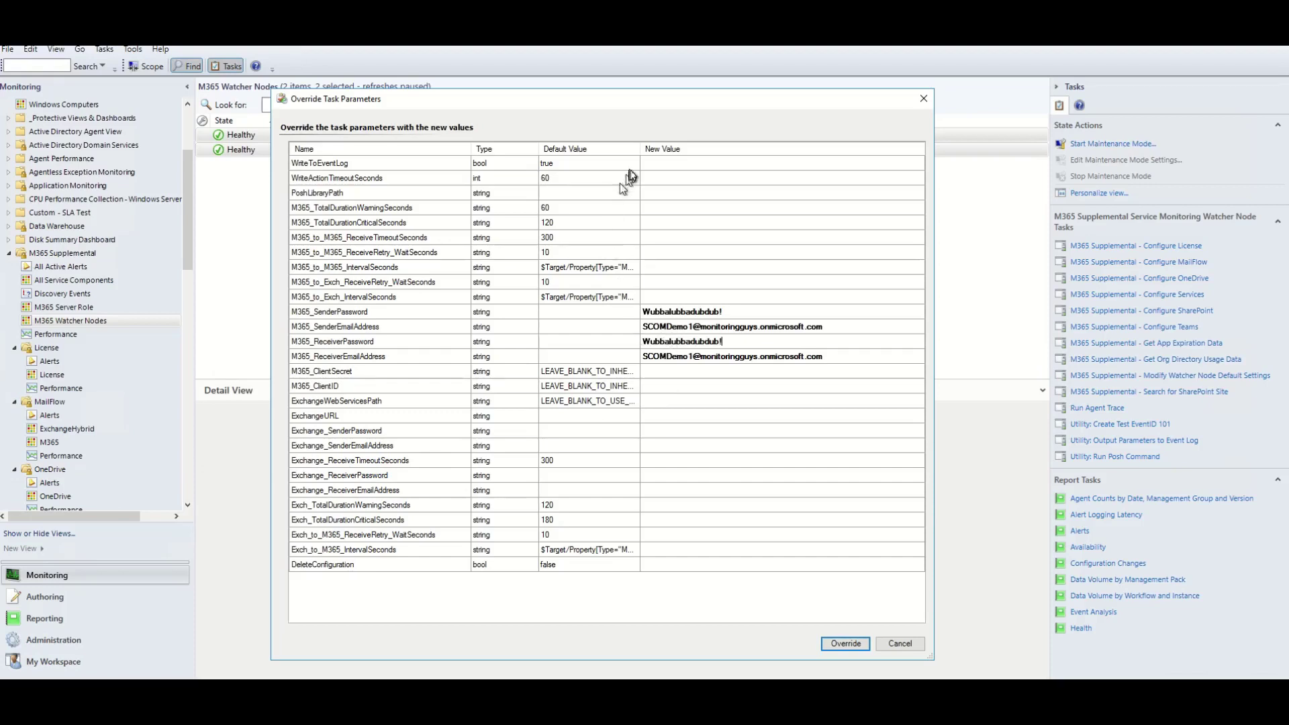
drag(641, 149, 734, 165)
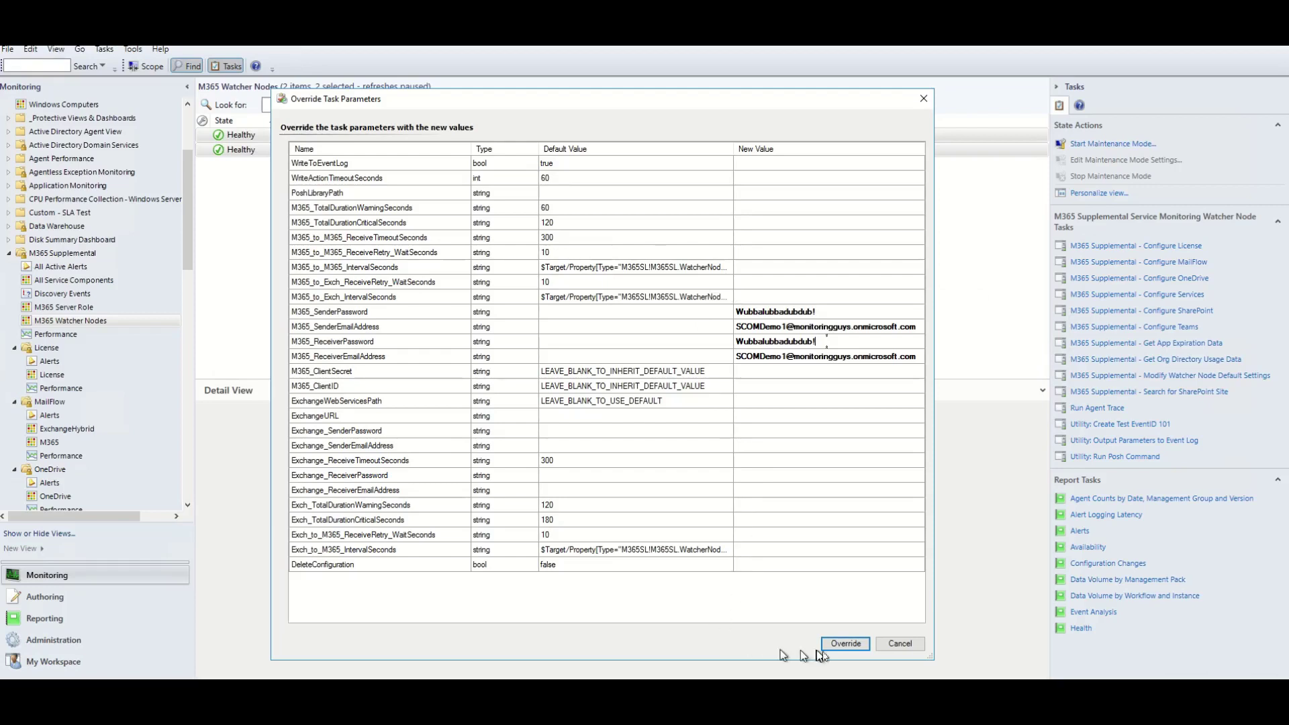
click(867, 646)
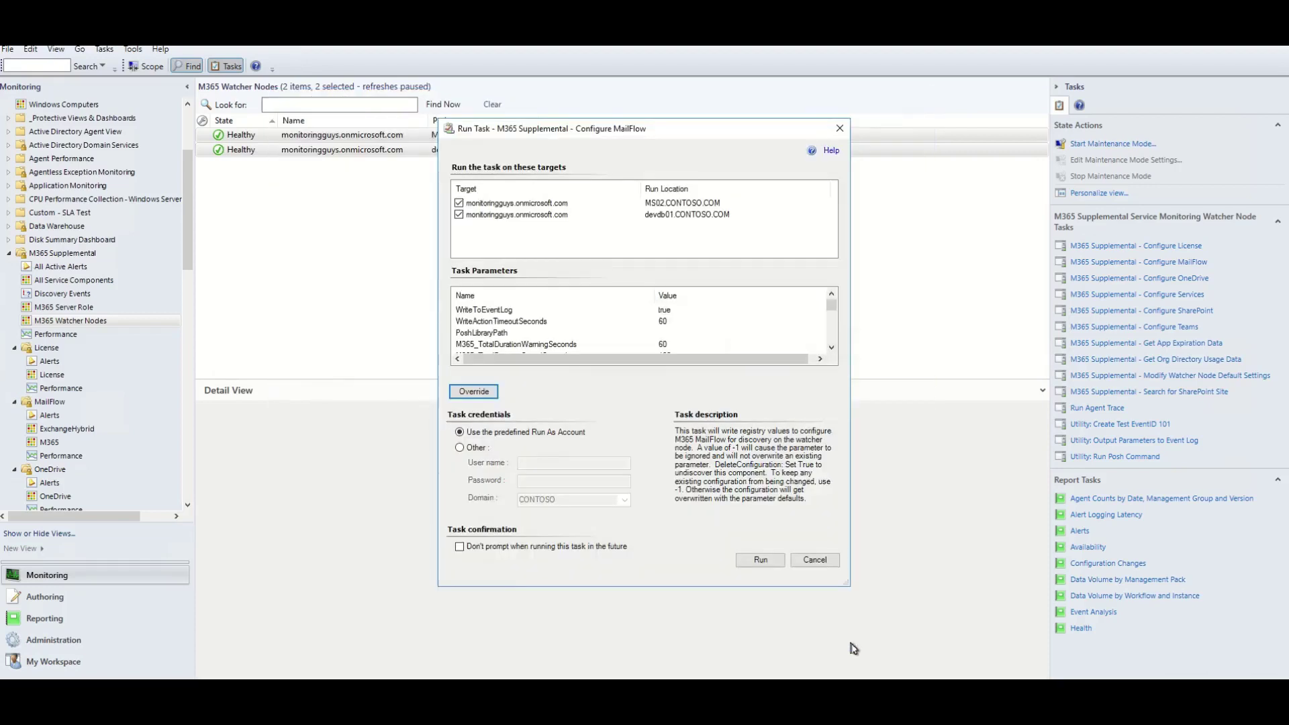
Run Configure MailFlow on both watcher nodes and close the status once it succeeds.
click(761, 560)
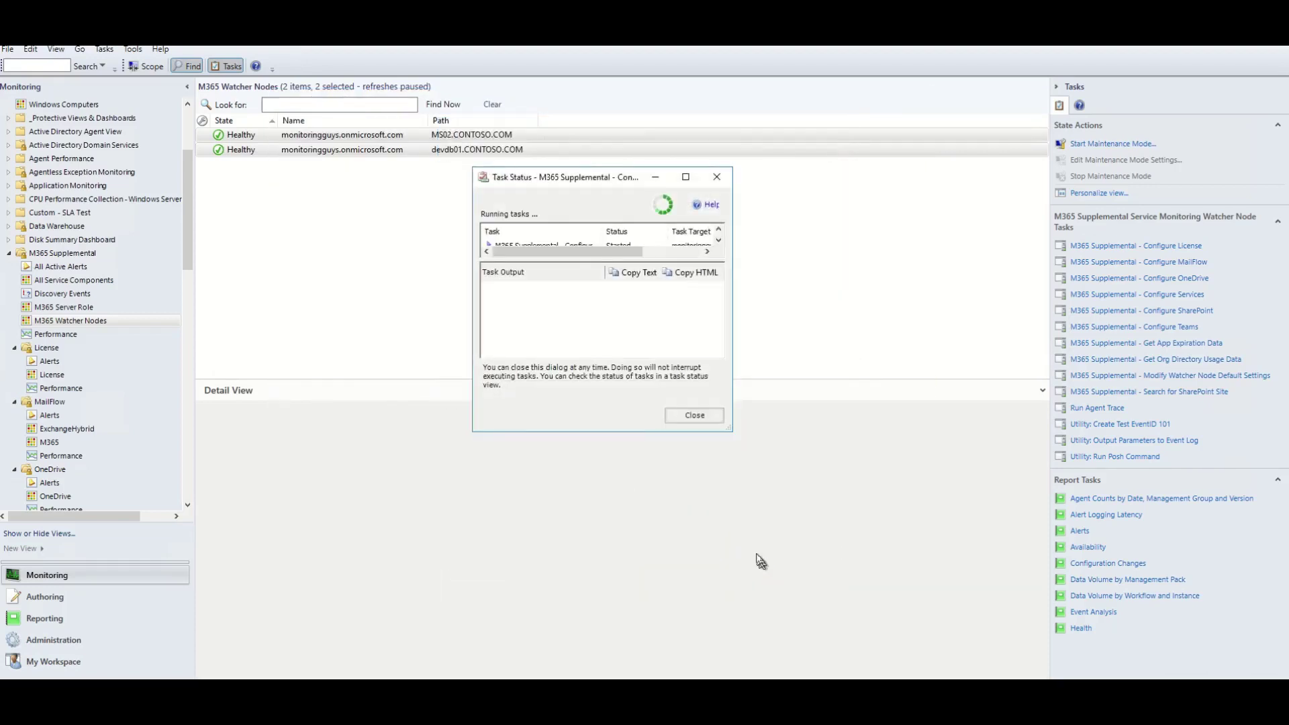
drag(730, 430, 845, 671)
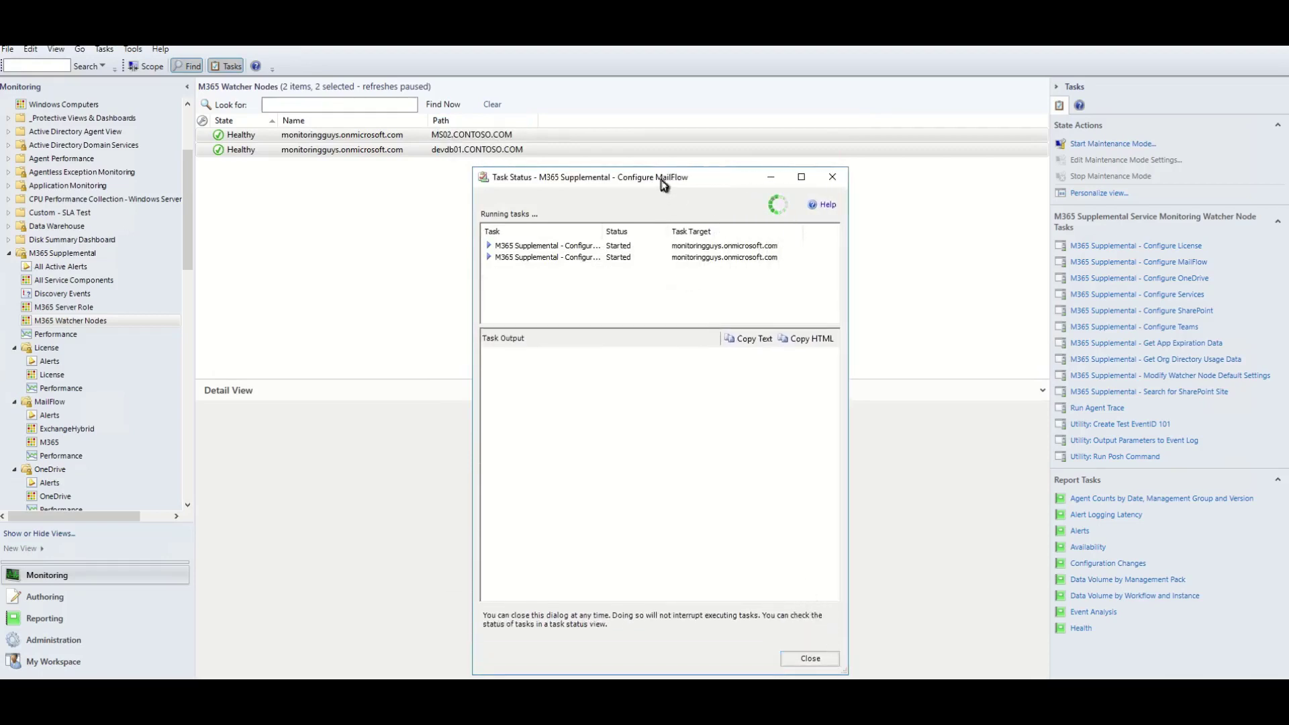
drag(661, 180, 641, 143)
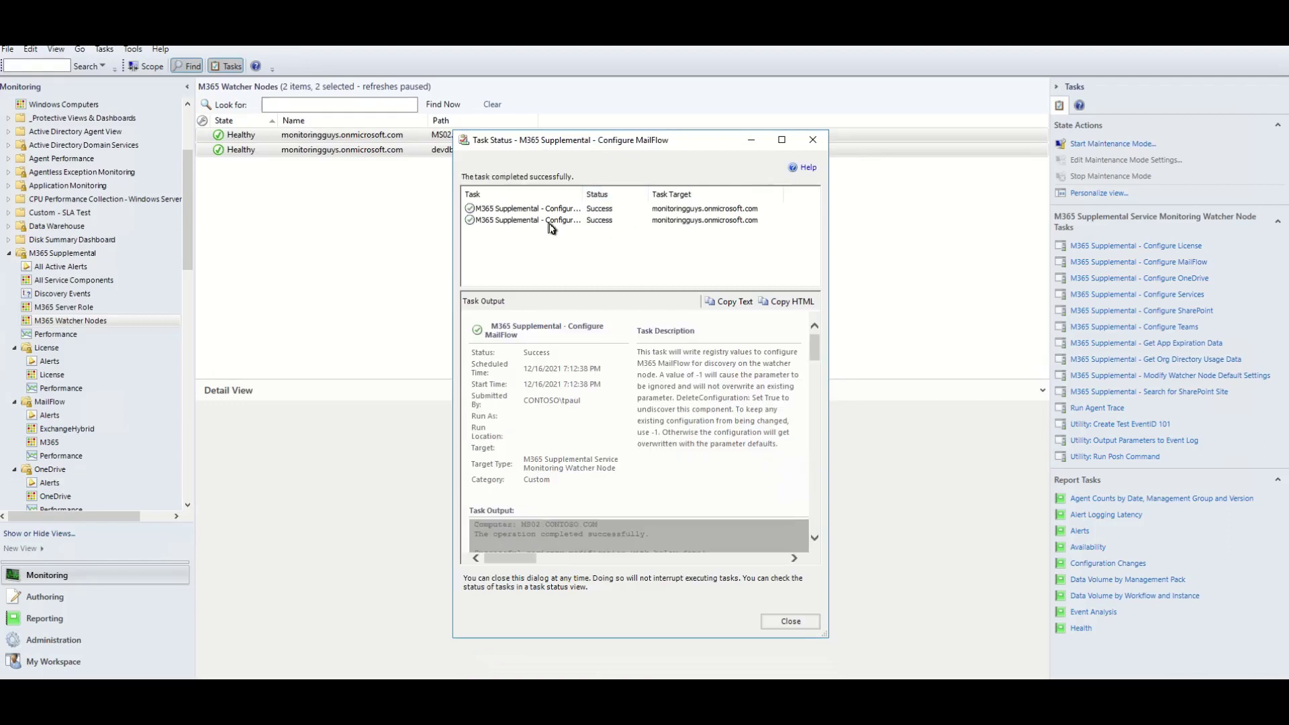
scroll(604, 374, down, 10)
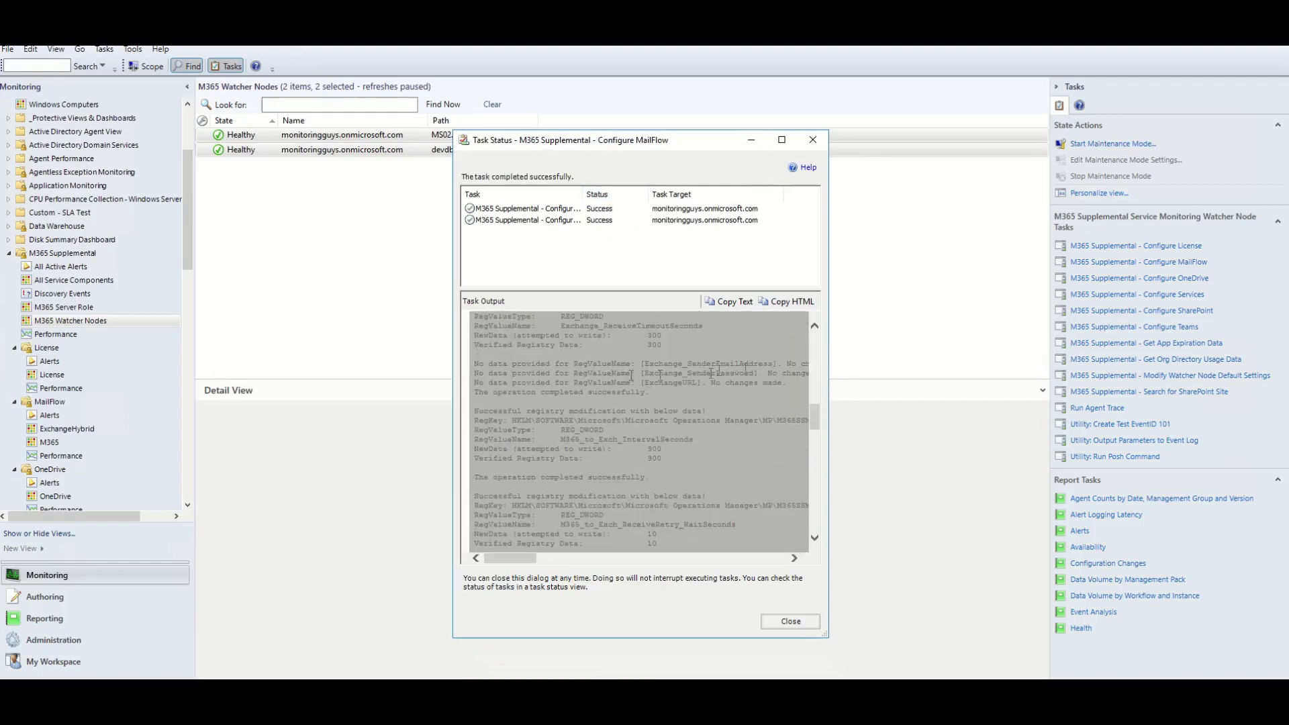
click(813, 140)
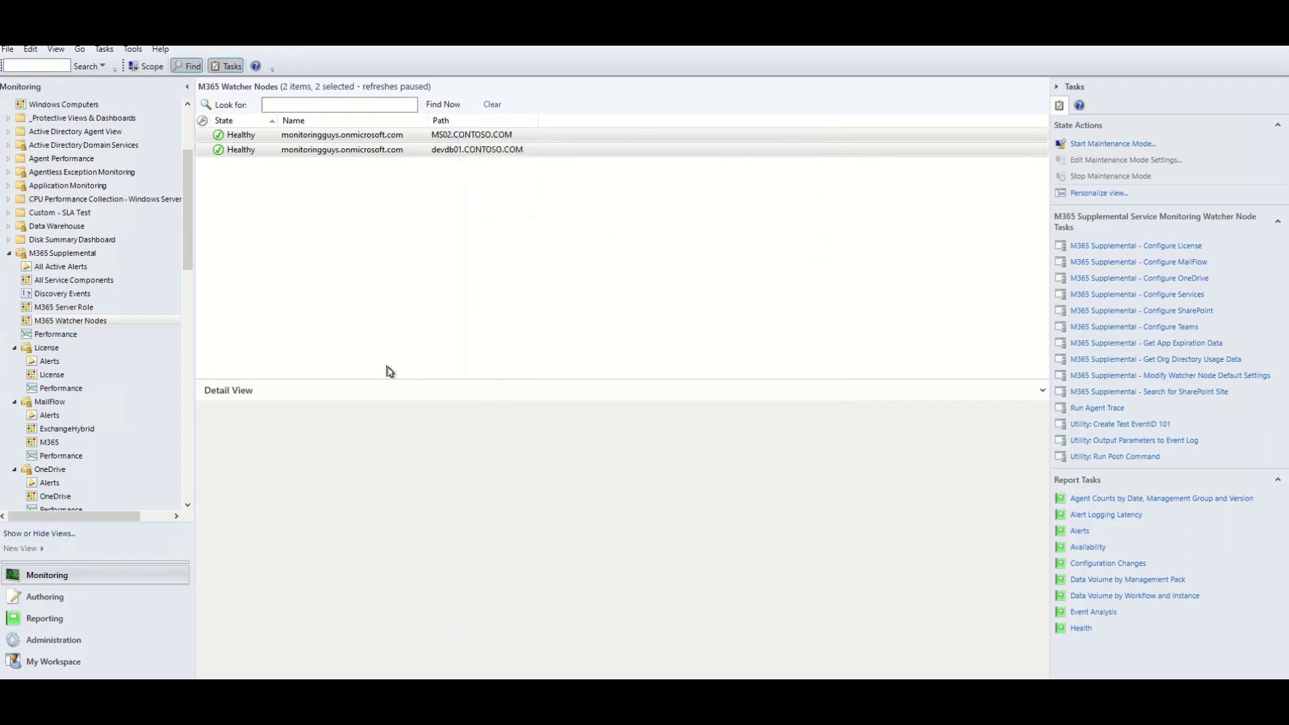
Open MailFlow > M365, refresh until the devdb01 and MS02 objects appear, and check each one's properties.
scroll(141, 376, down, 3)
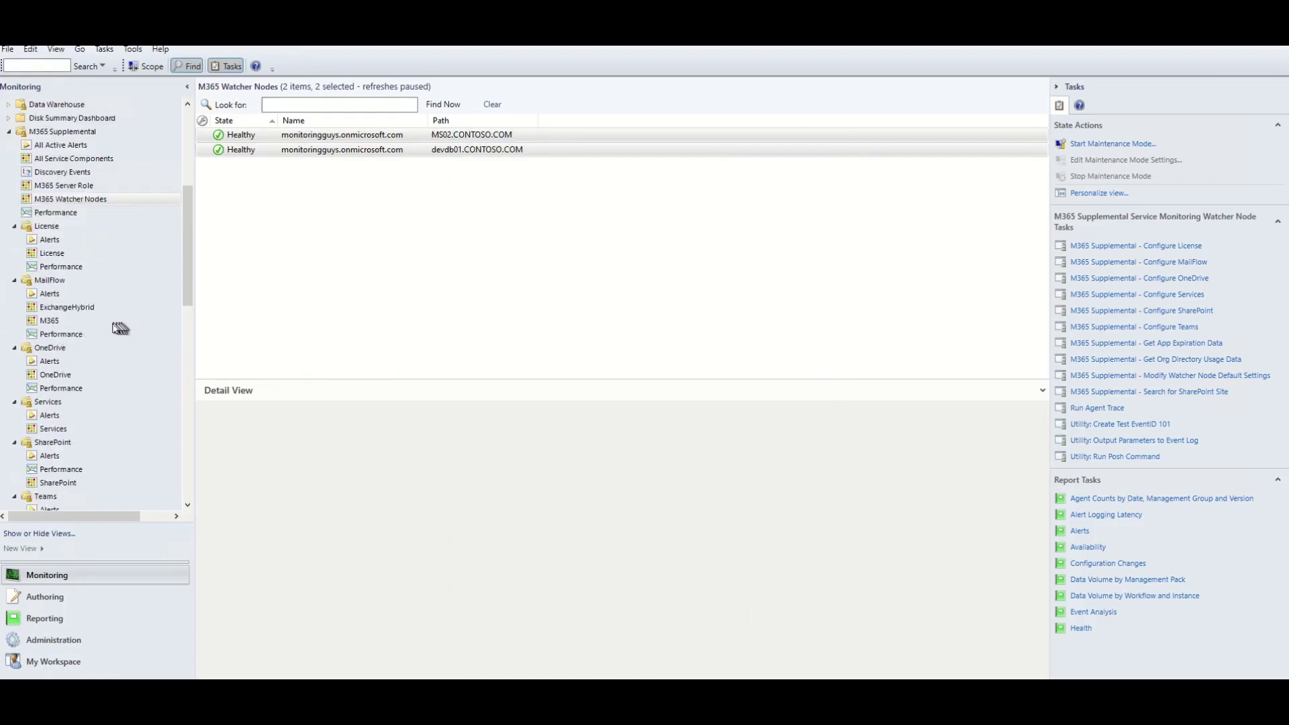
click(54, 321)
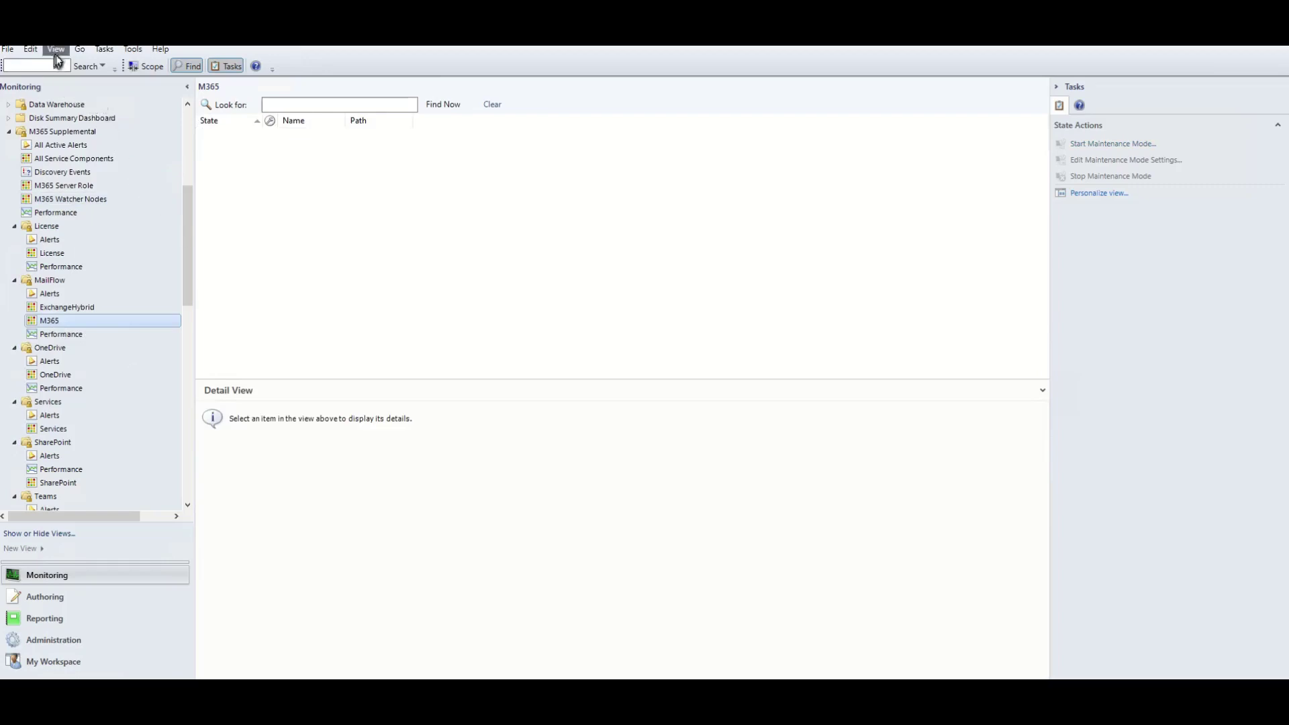
click(57, 56)
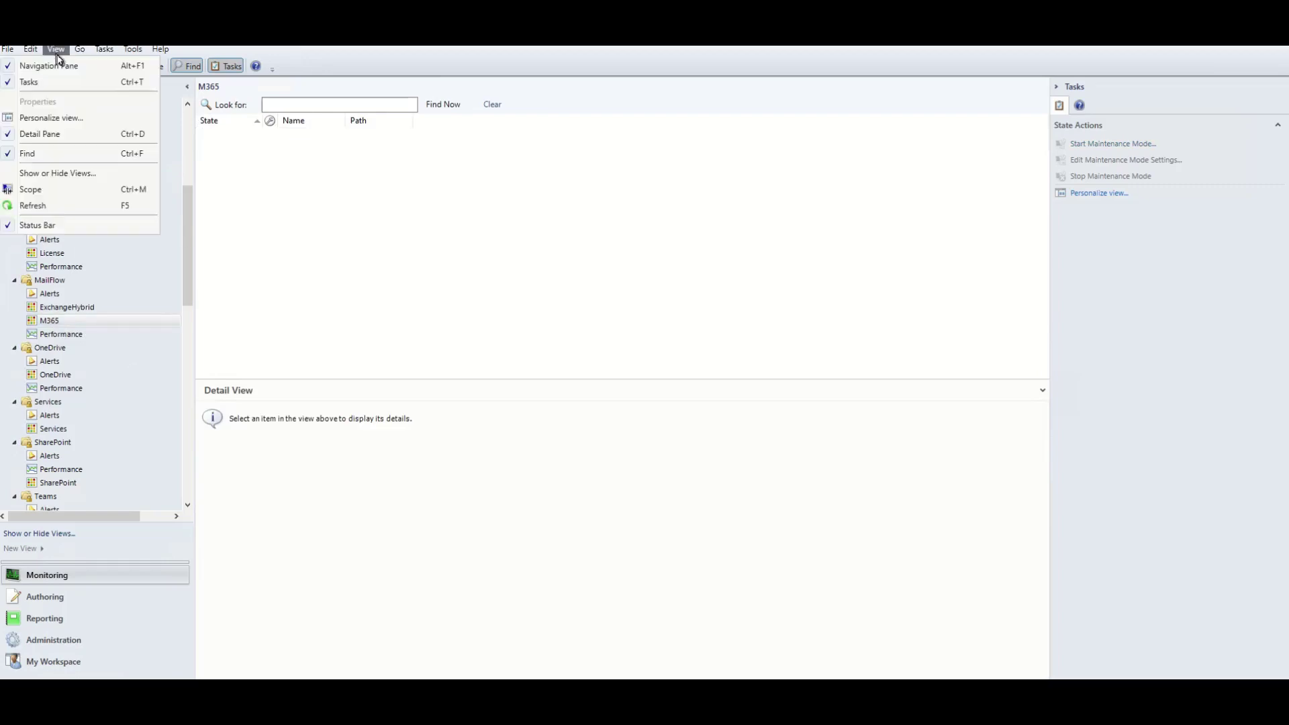
click(57, 209)
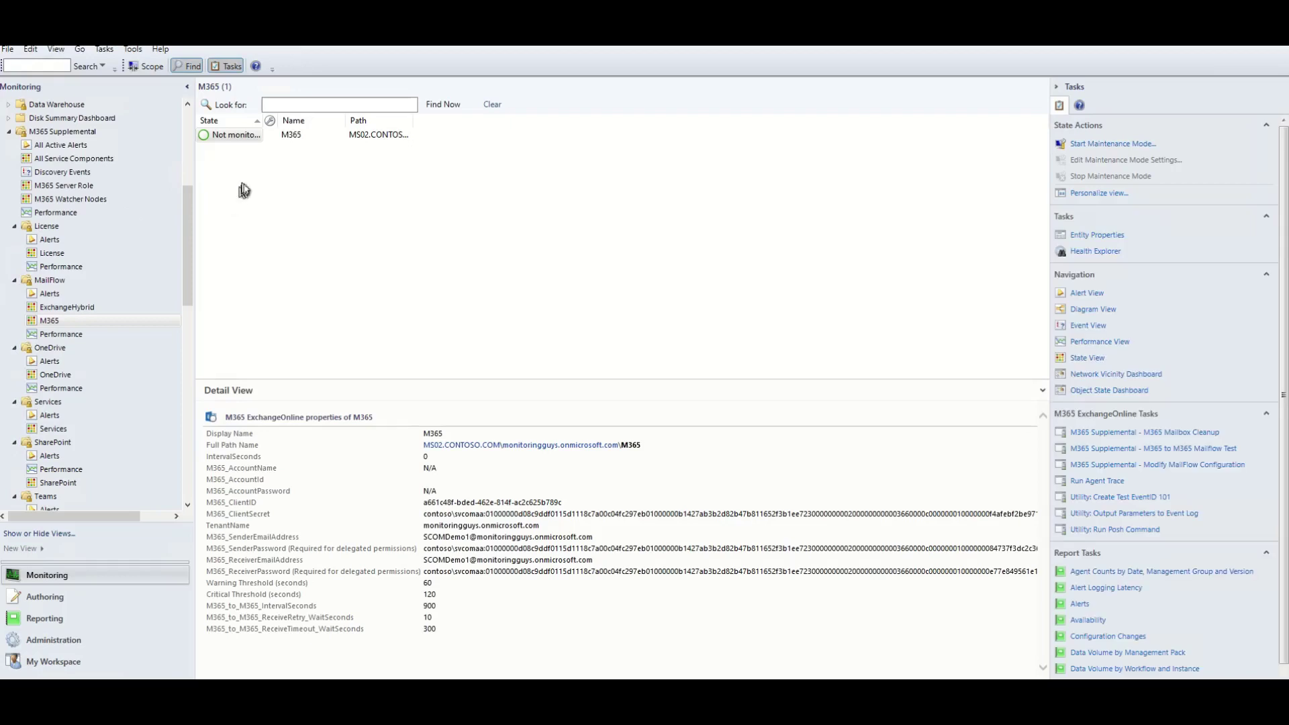
click(58, 54)
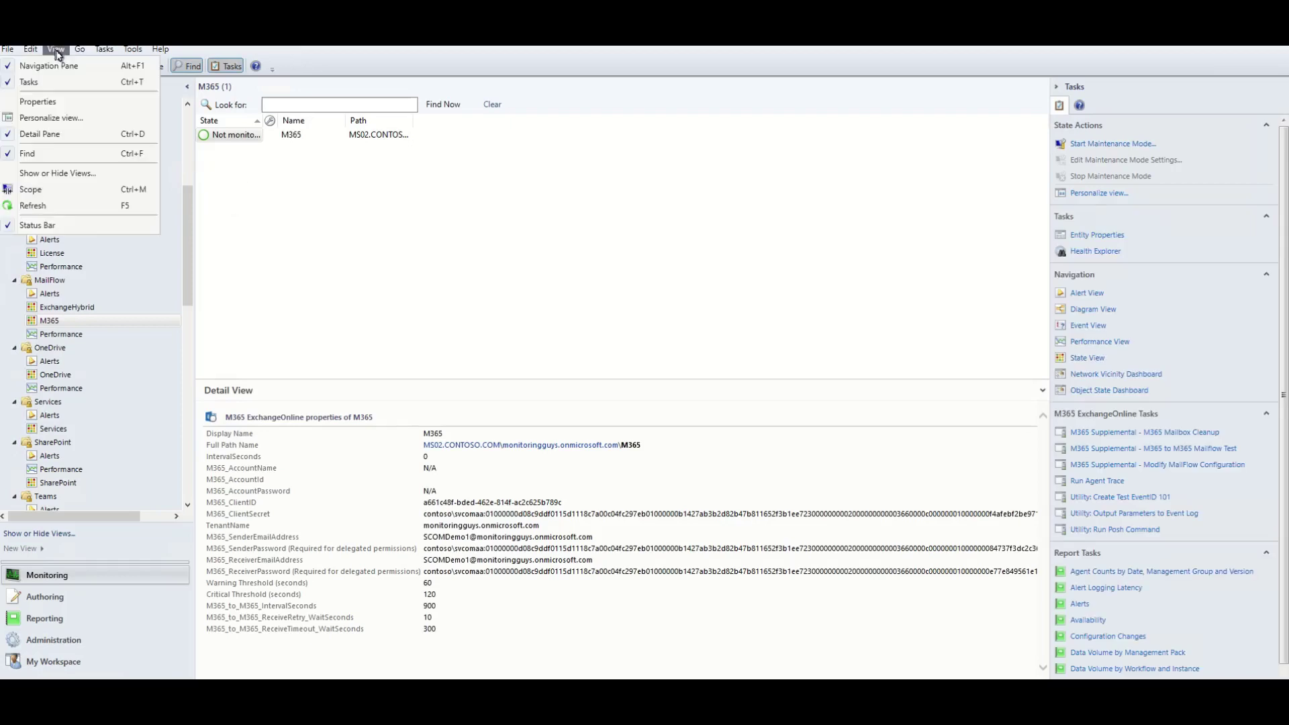
click(56, 206)
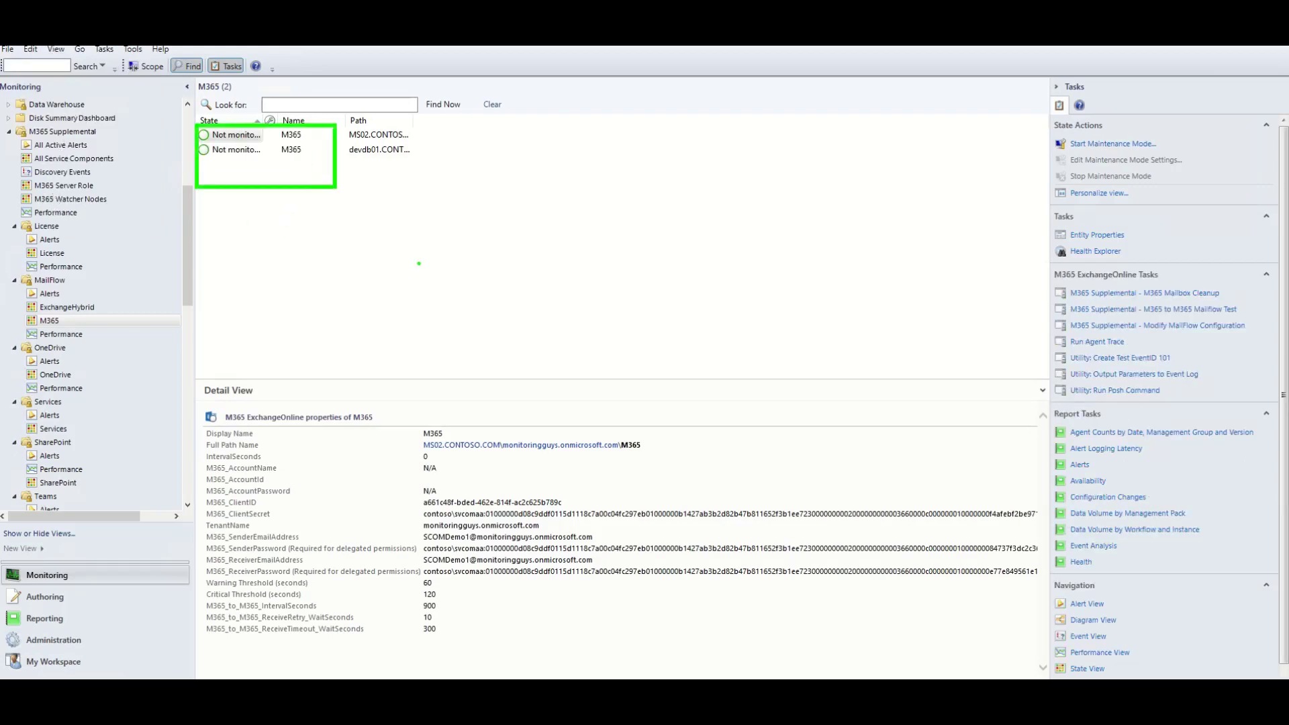
click(234, 155)
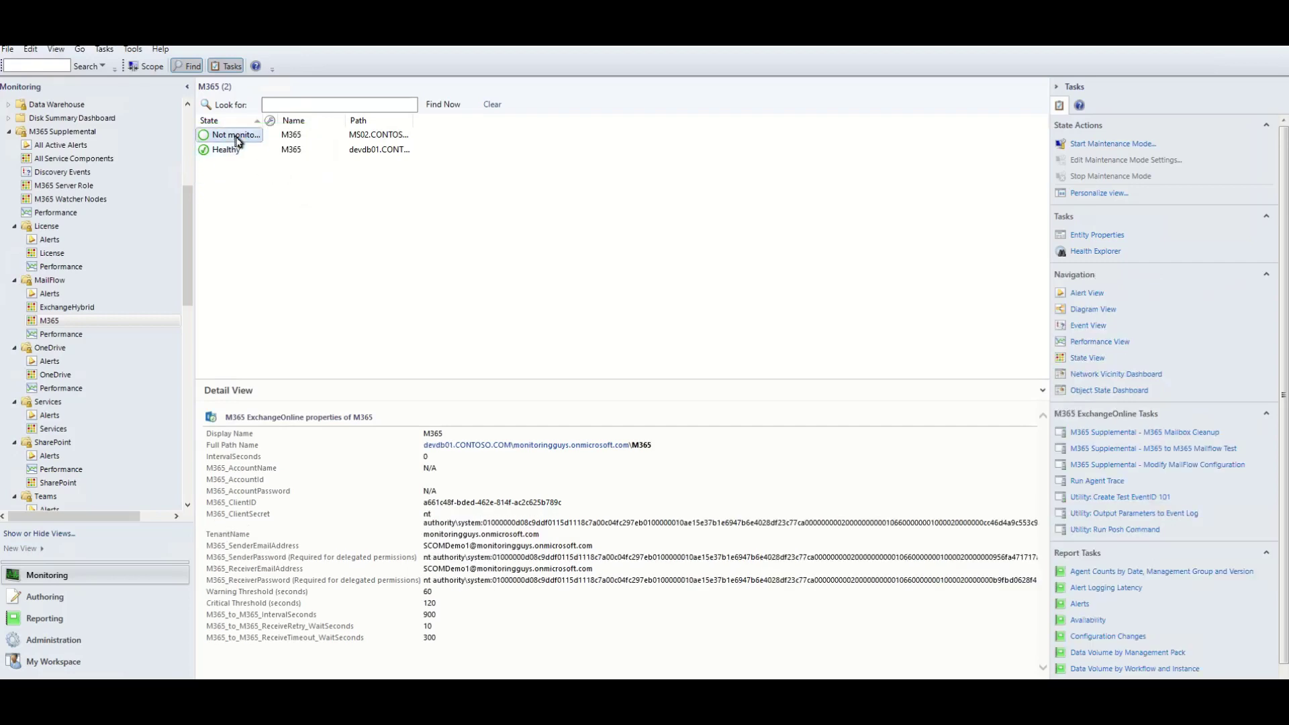
click(236, 138)
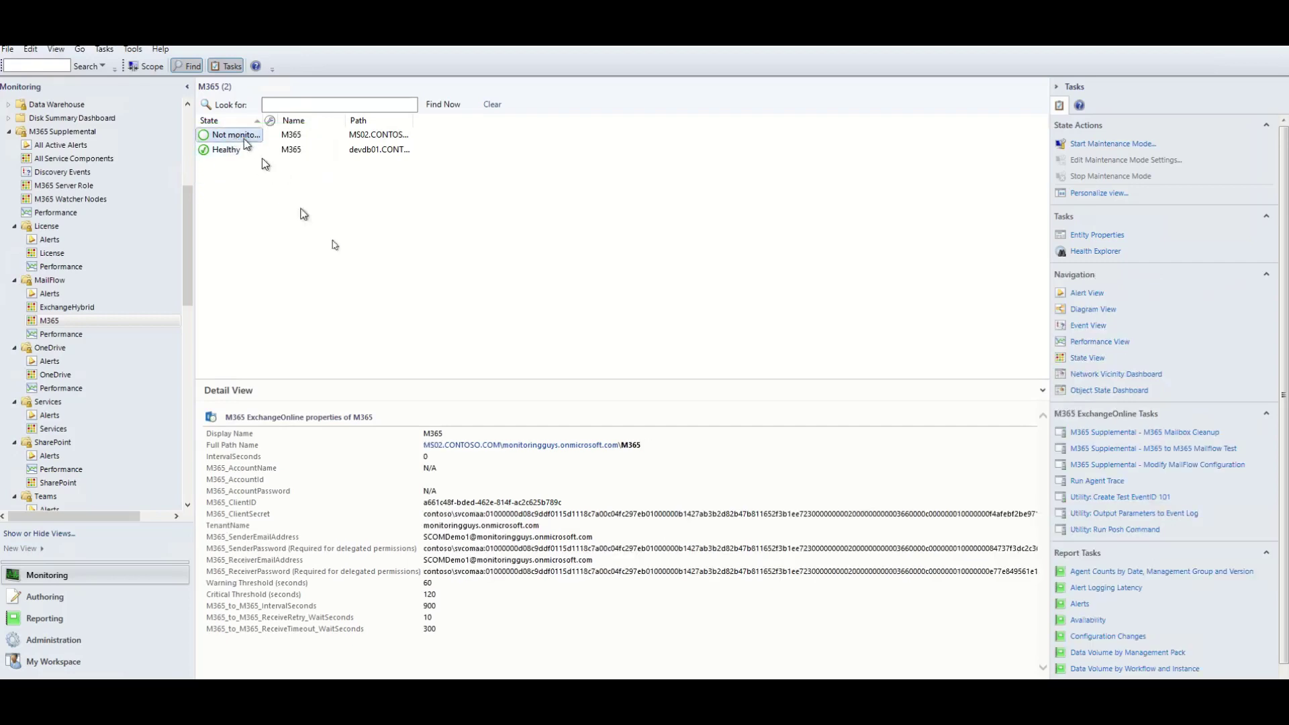
Run the M365 to M365 Mailflow Test on MS02 and enlarge the status window to read the HEALTHY result.
click(1181, 449)
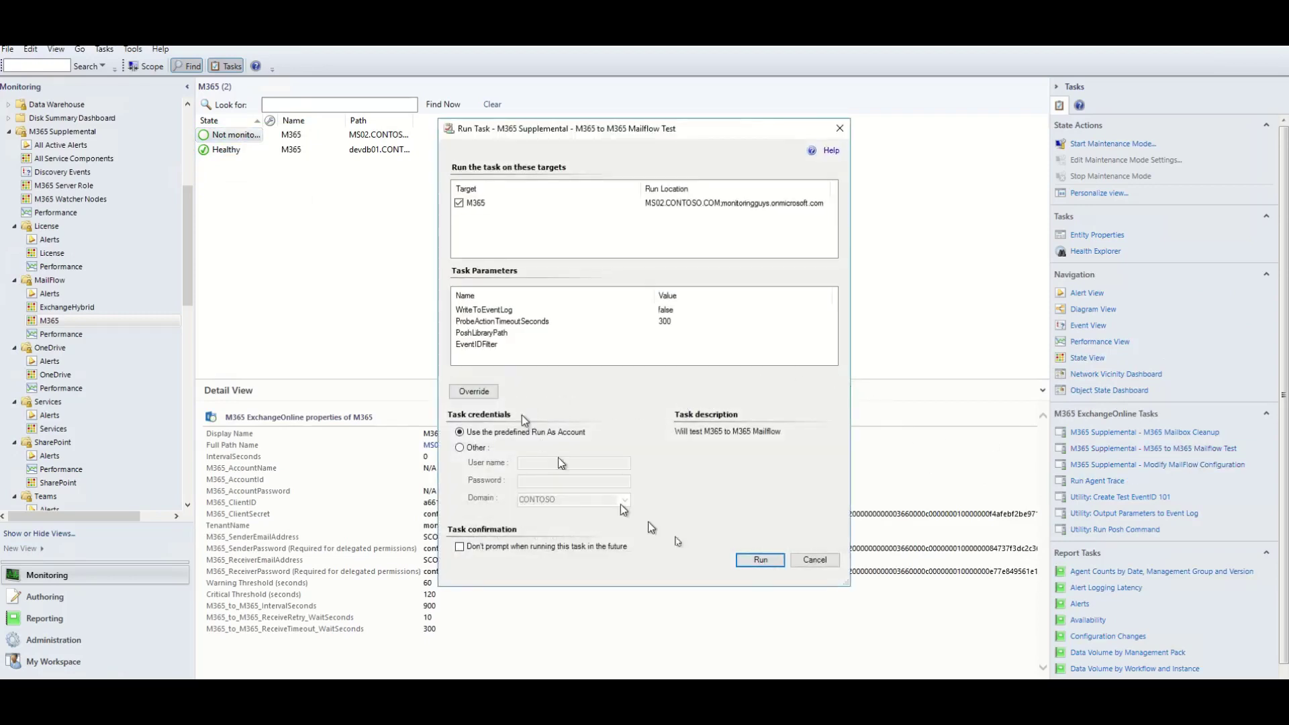
click(761, 560)
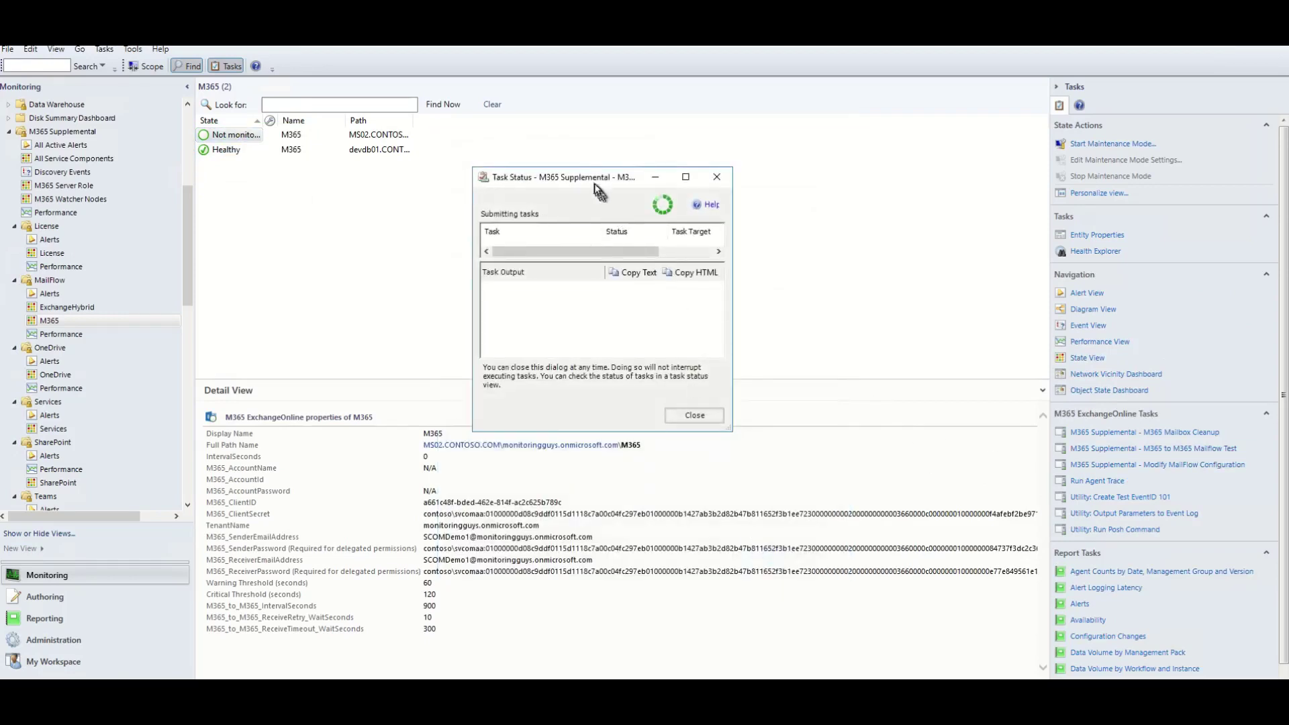
drag(594, 184, 536, 90)
drag(675, 334, 953, 665)
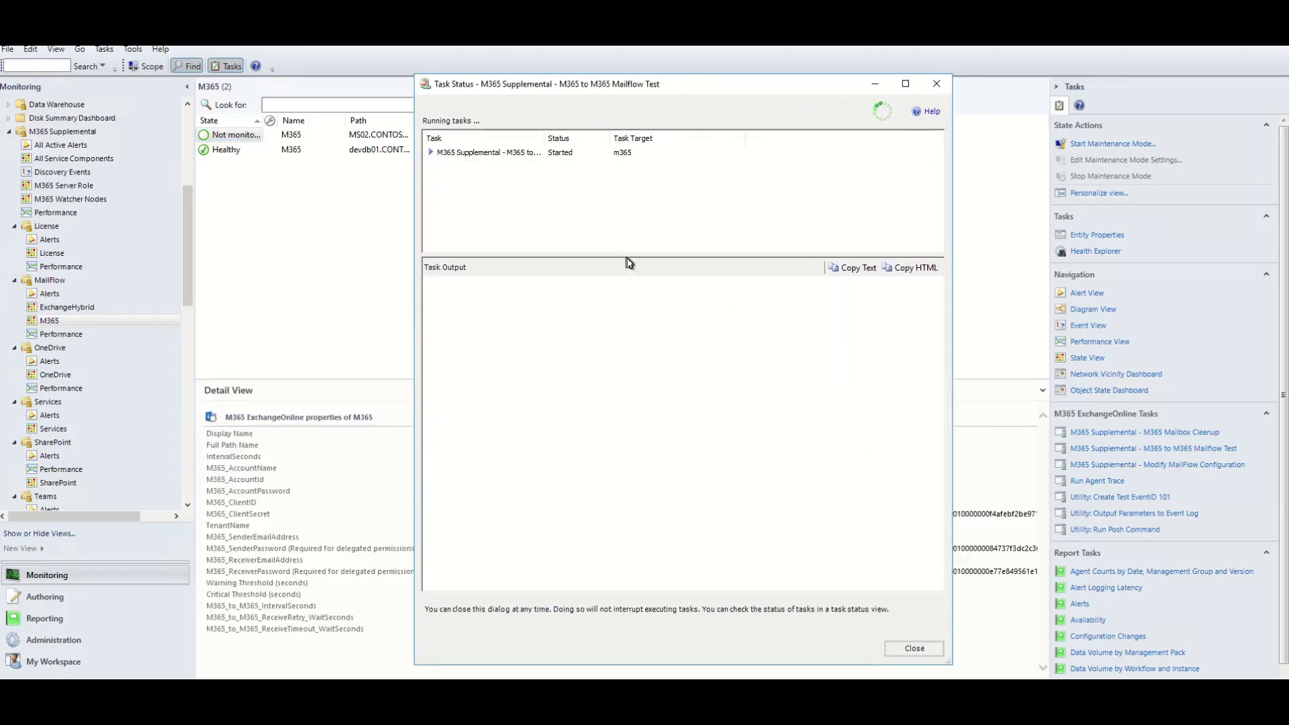
drag(631, 261, 620, 193)
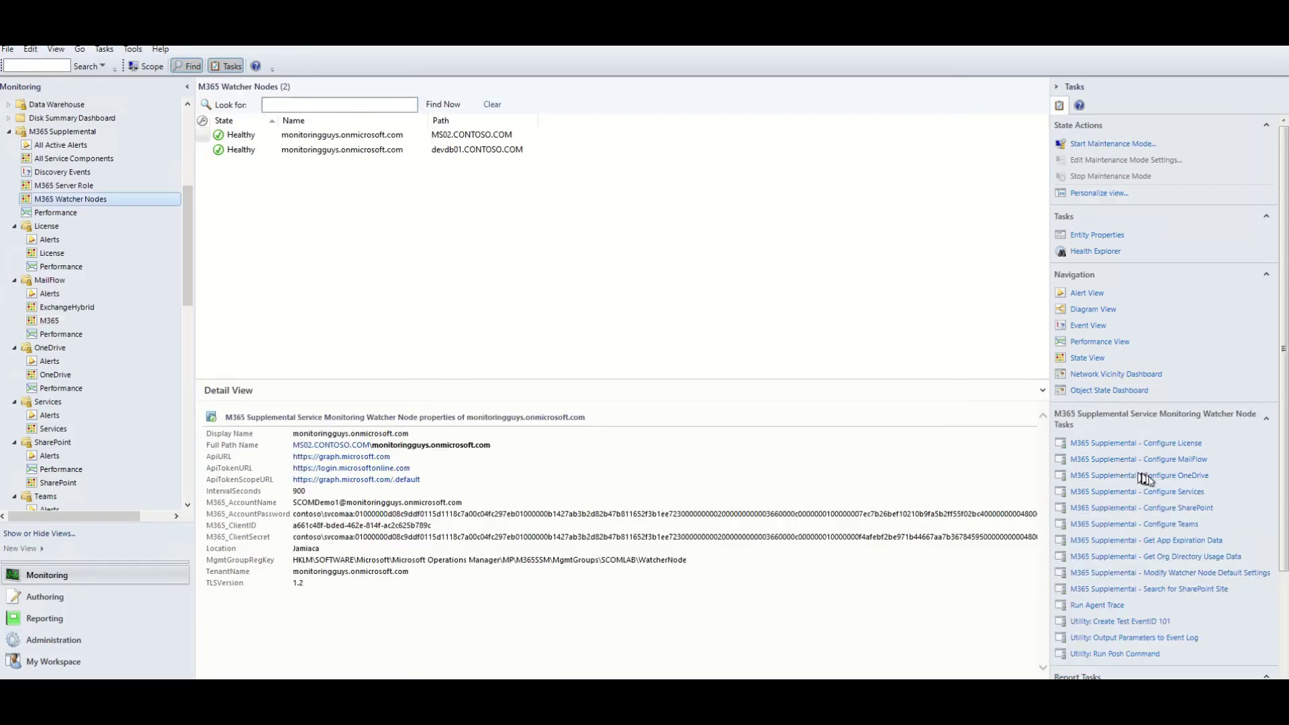
Run Configure OneDrive on MS02, close its successful results, and open the OneDrive state view.
click(1145, 476)
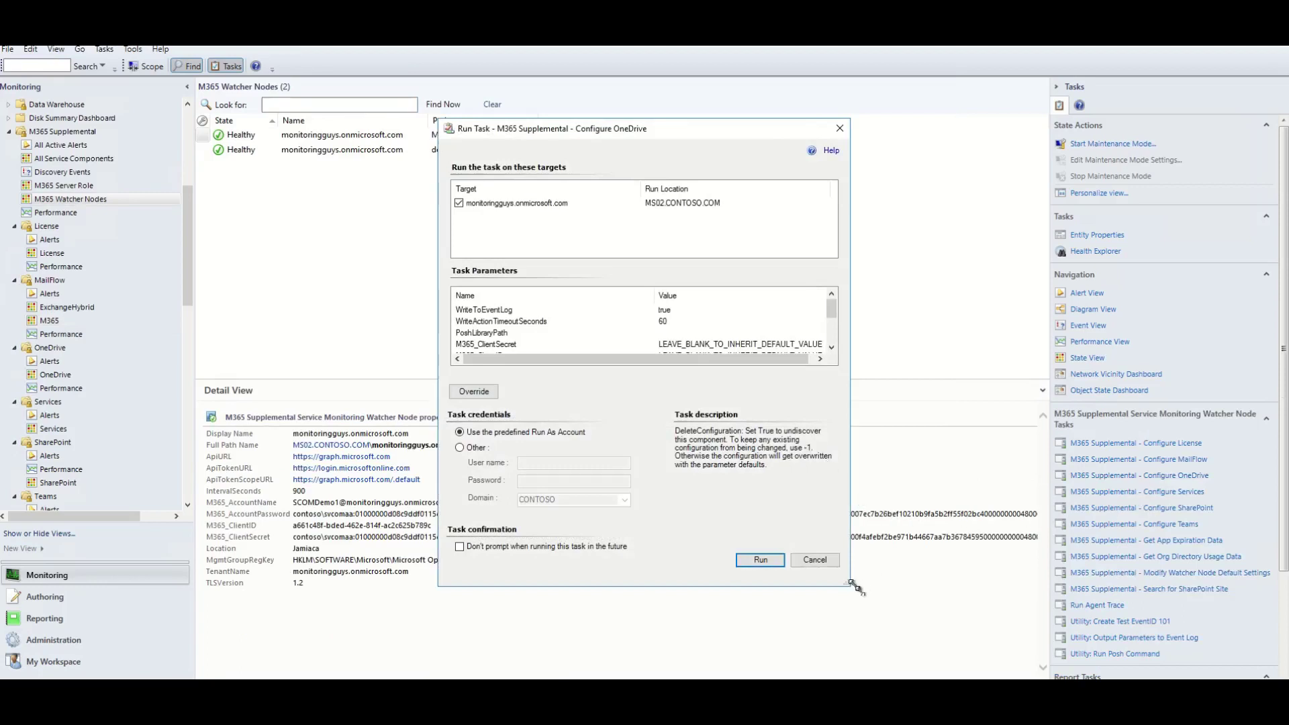
drag(856, 588, 932, 680)
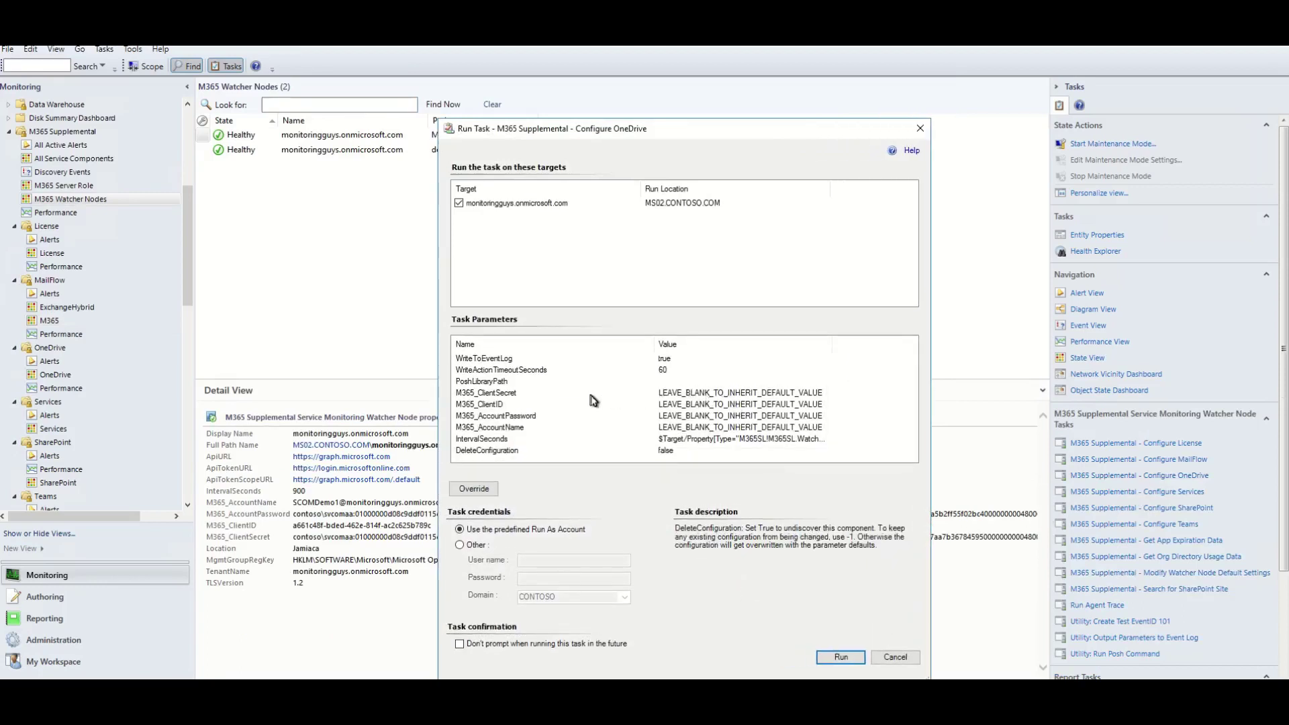
click(851, 659)
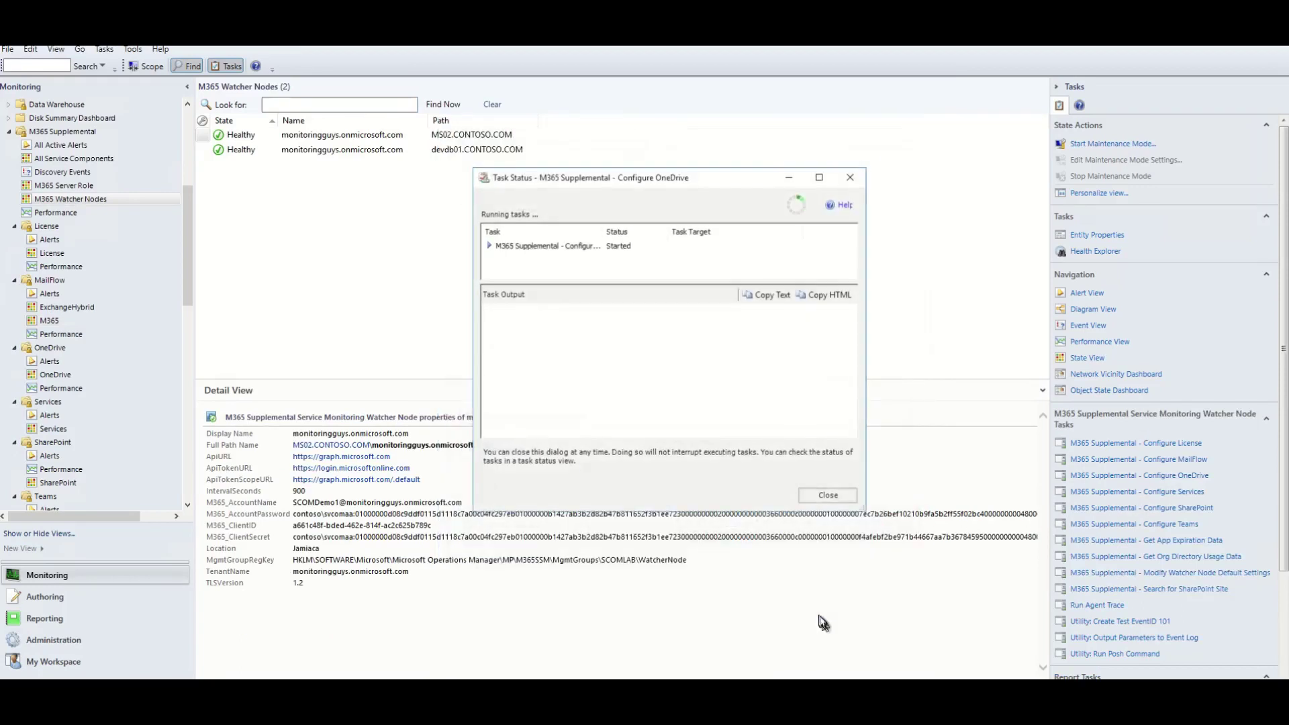
drag(672, 178, 604, 111)
drag(796, 442, 839, 634)
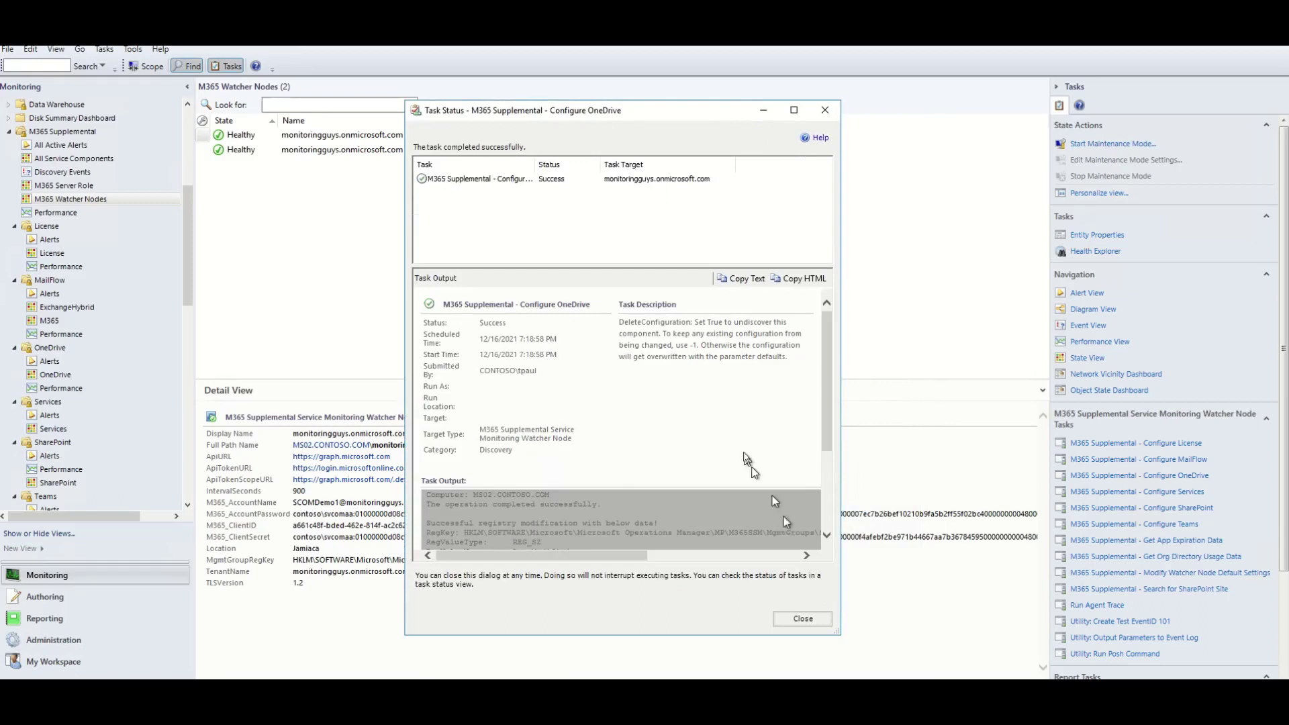
scroll(786, 521, down, 3)
click(806, 618)
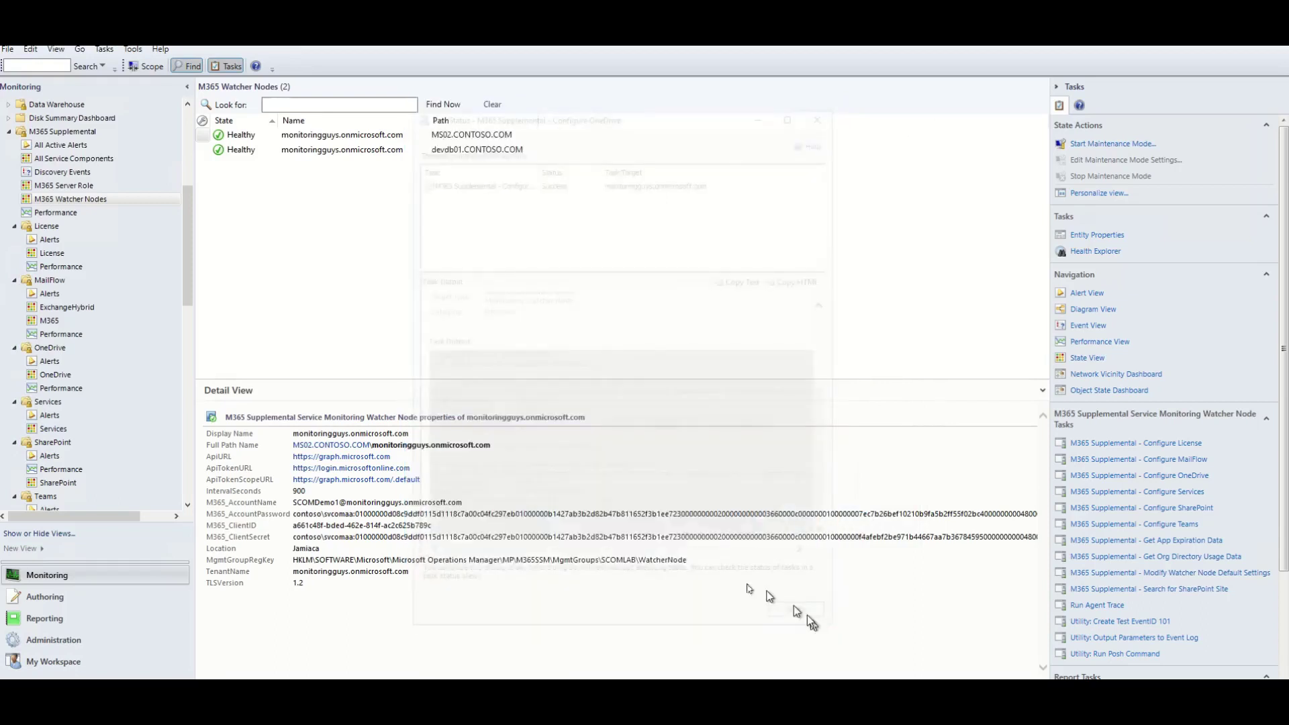
click(63, 376)
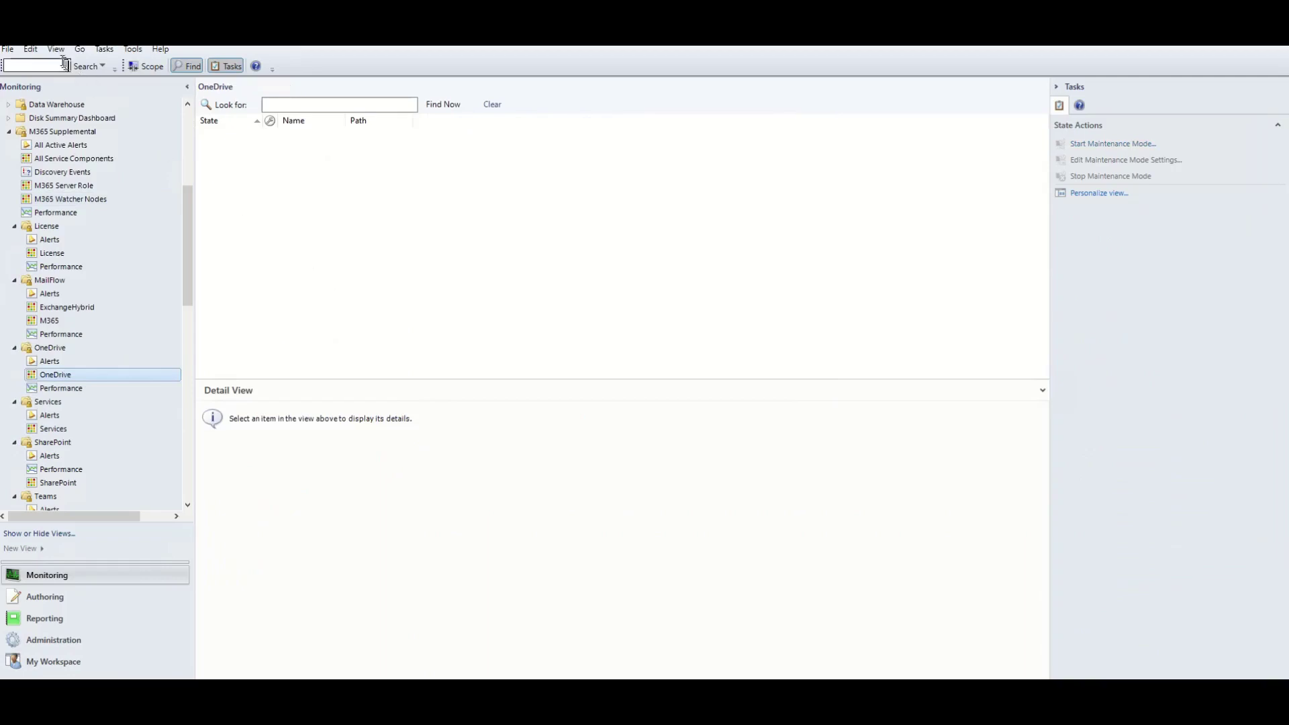
Refresh the OneDrive view, then run the OneDrive File Upload/Download Test and close its successful output.
click(55, 49)
click(52, 210)
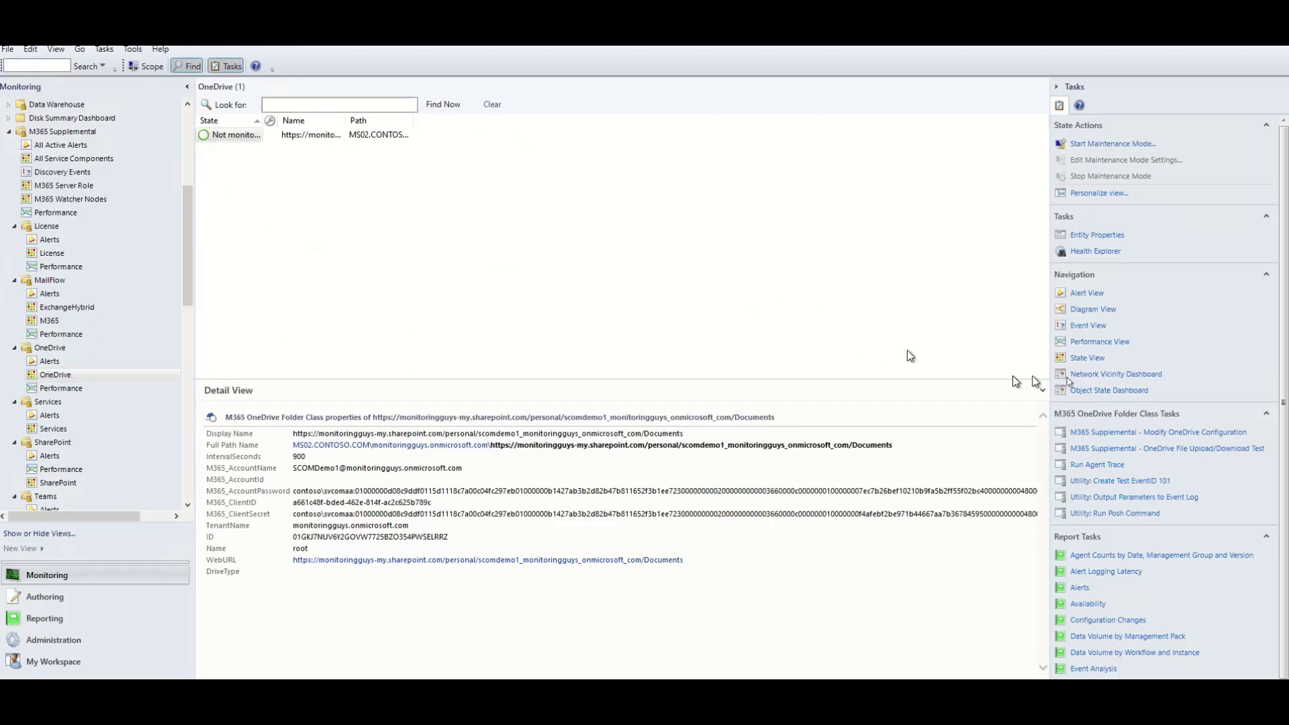
click(1190, 452)
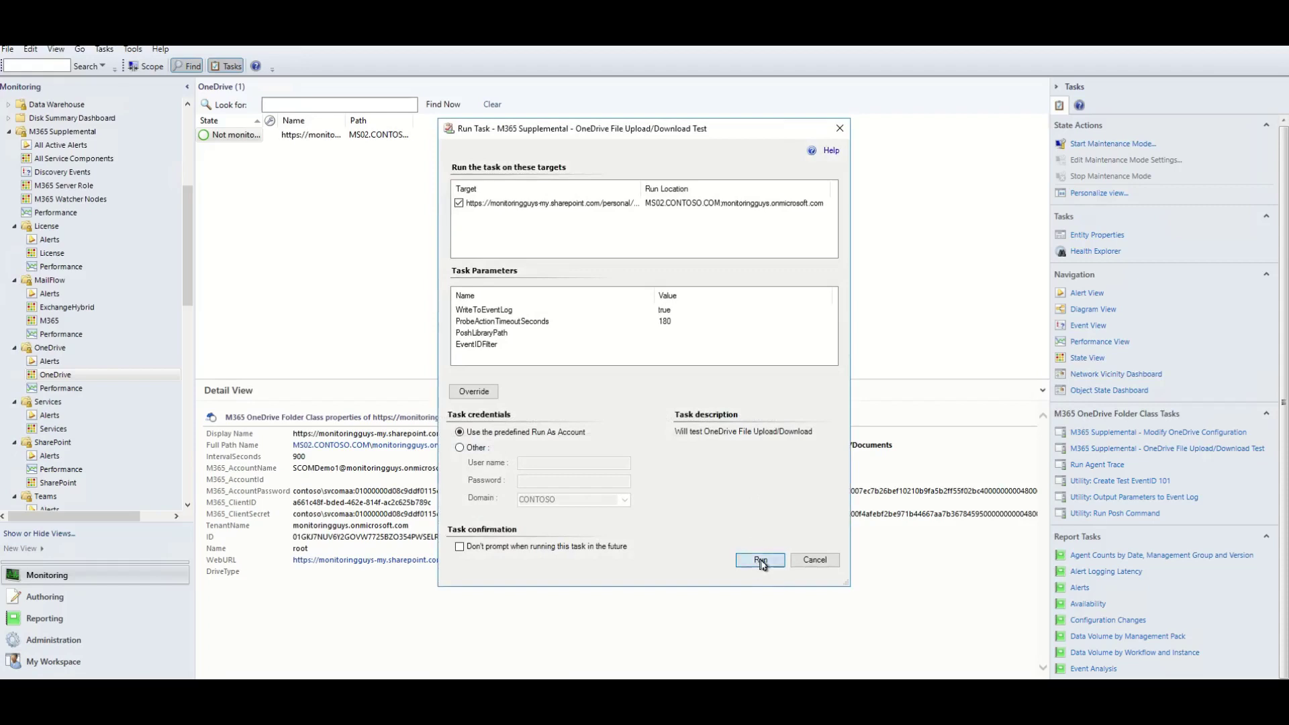
click(760, 559)
drag(608, 162, 457, 45)
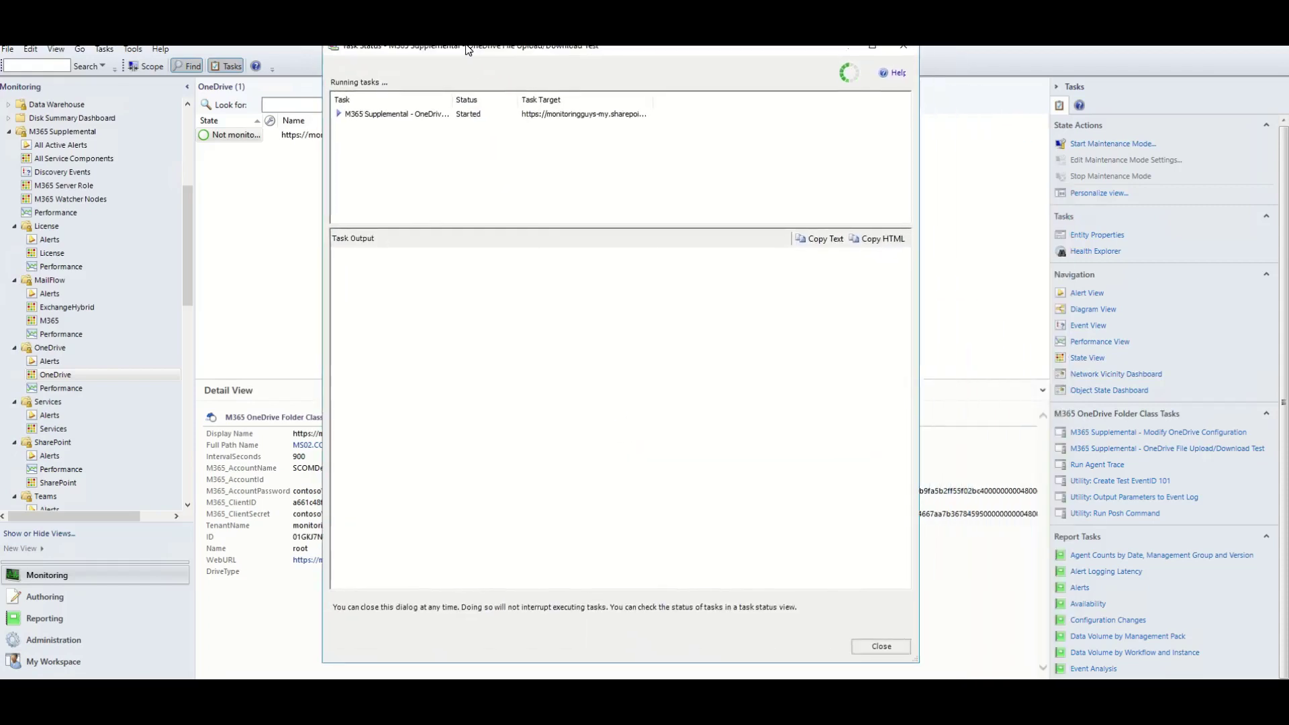
drag(556, 226, 555, 139)
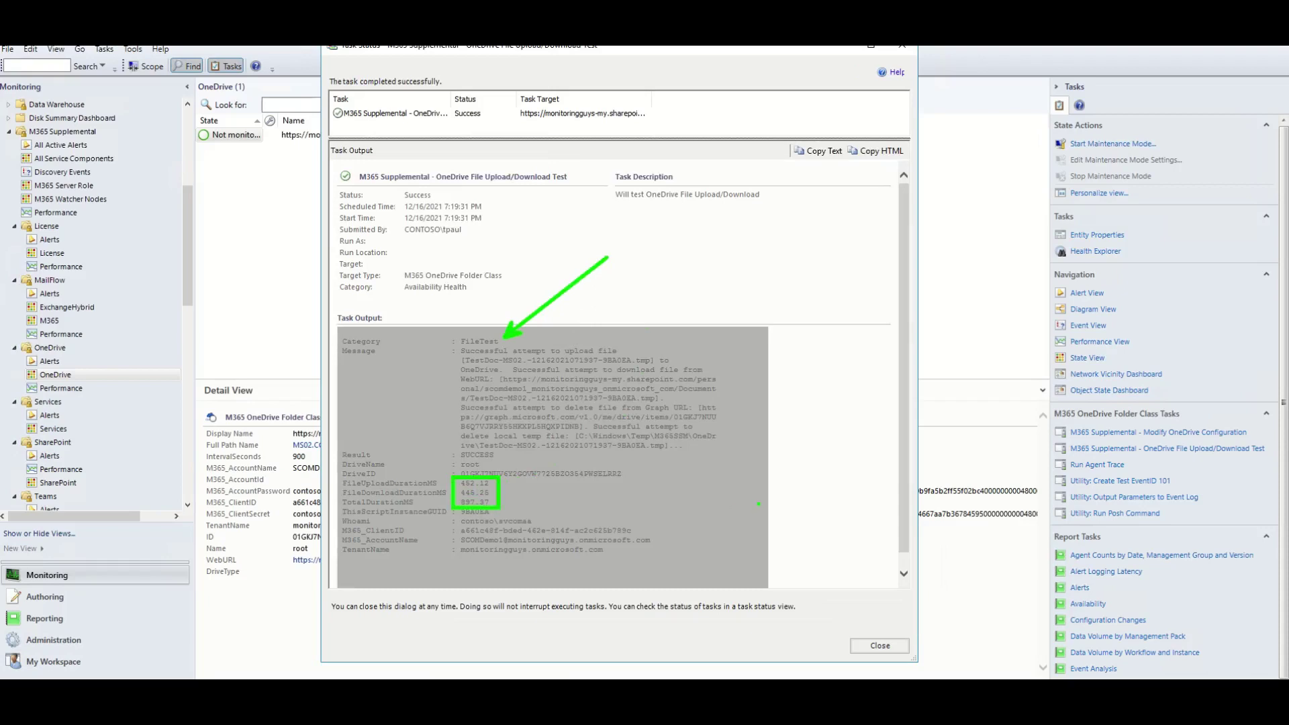
click(880, 645)
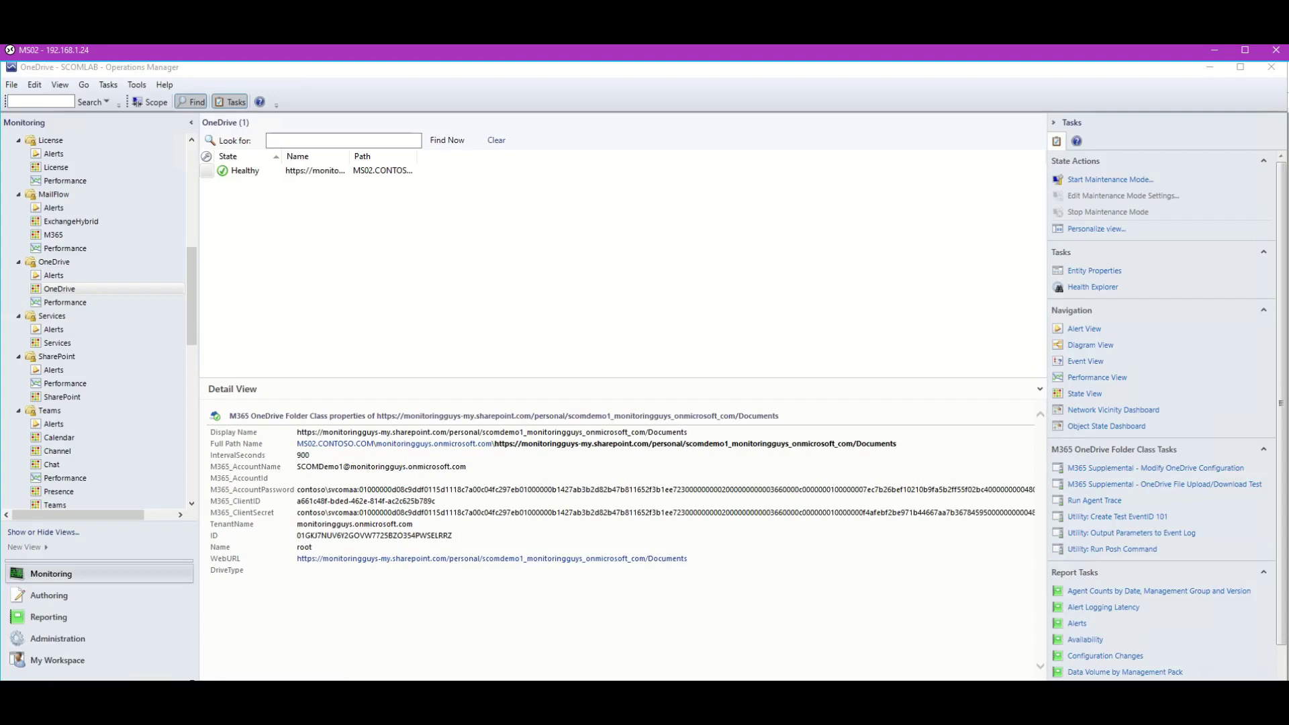
View page 14 of the M365 Supplemental guide on editing the agent proxy config, then return to the server session.
mouse_move(642, 712)
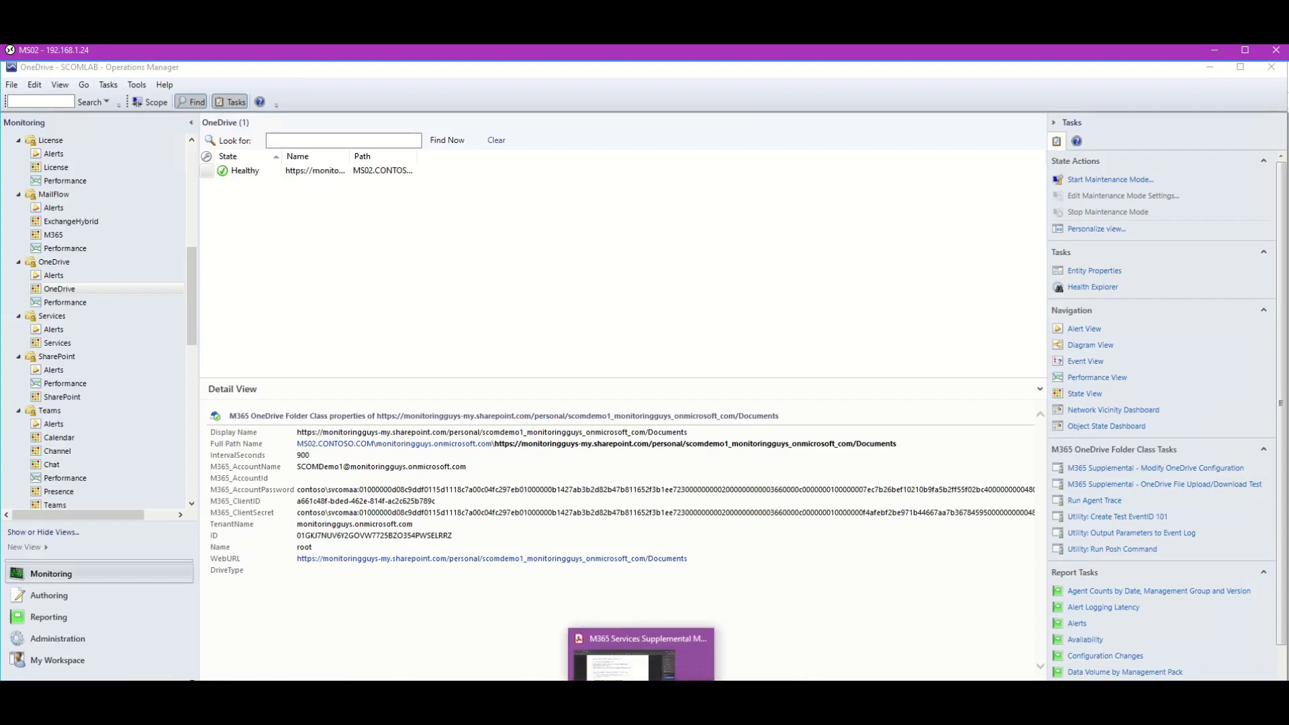
click(641, 654)
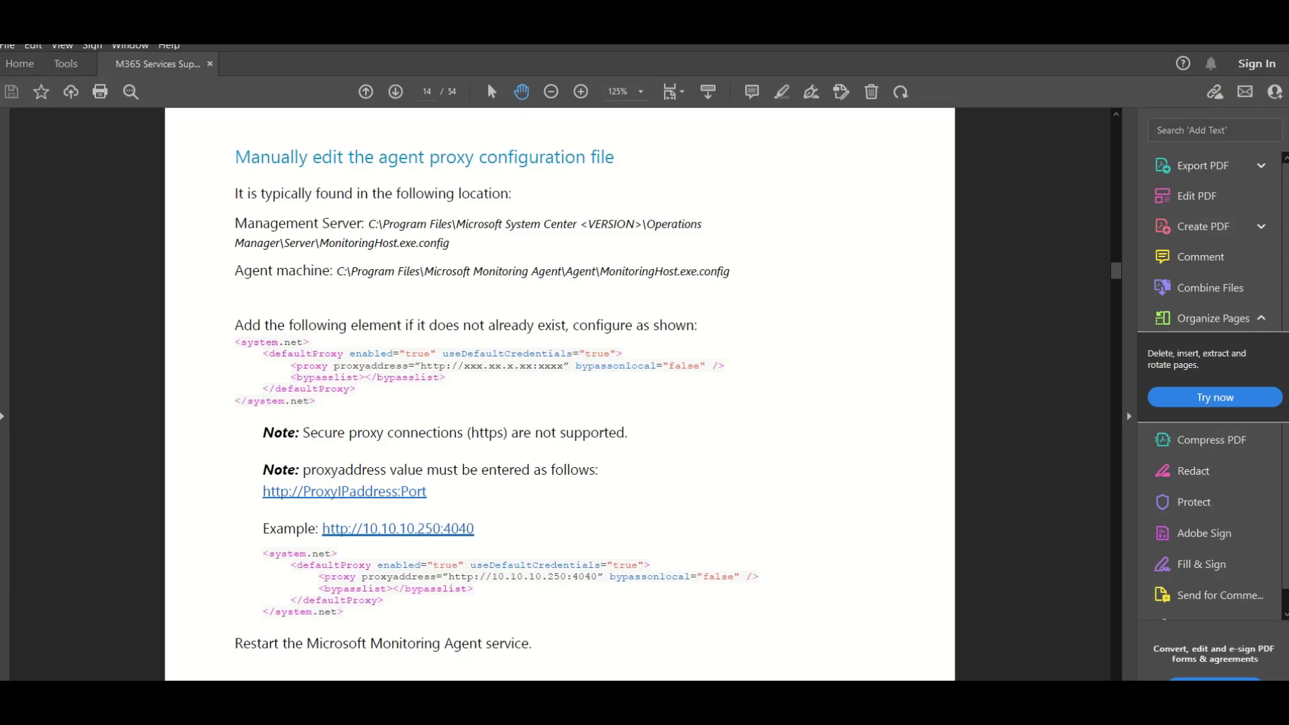
mouse_move(101, 711)
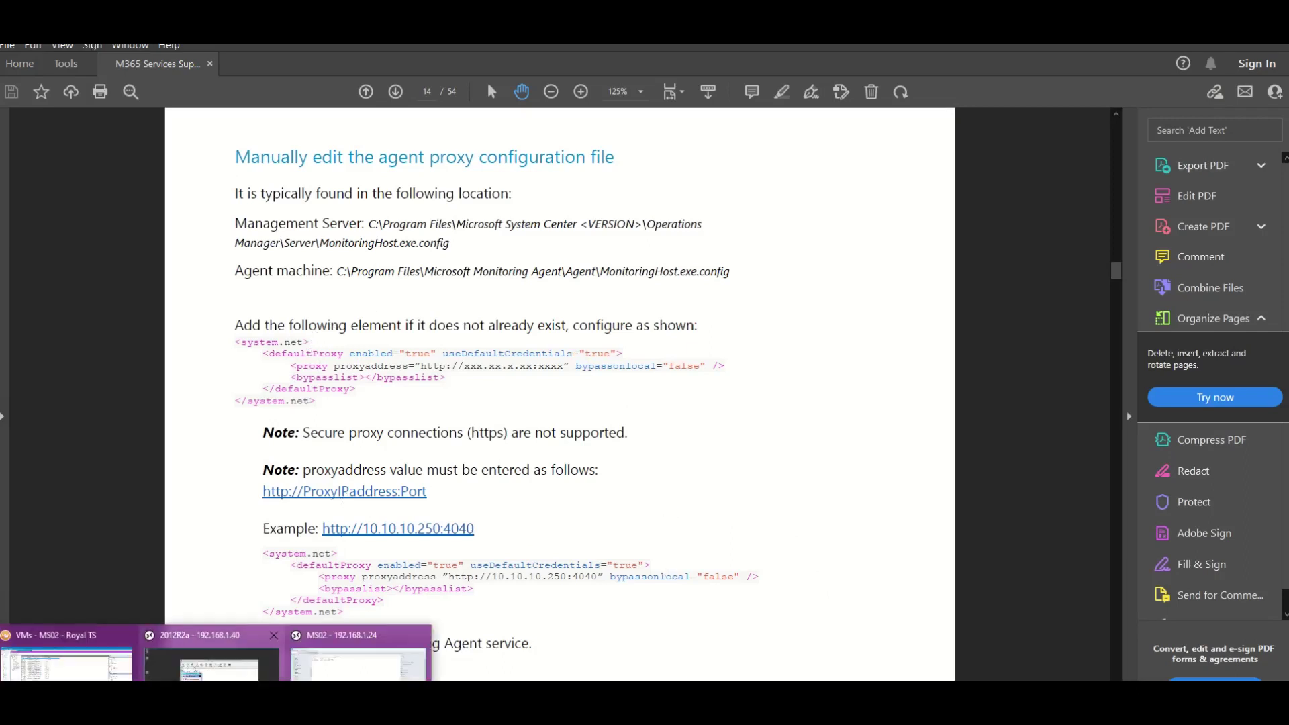
click(359, 662)
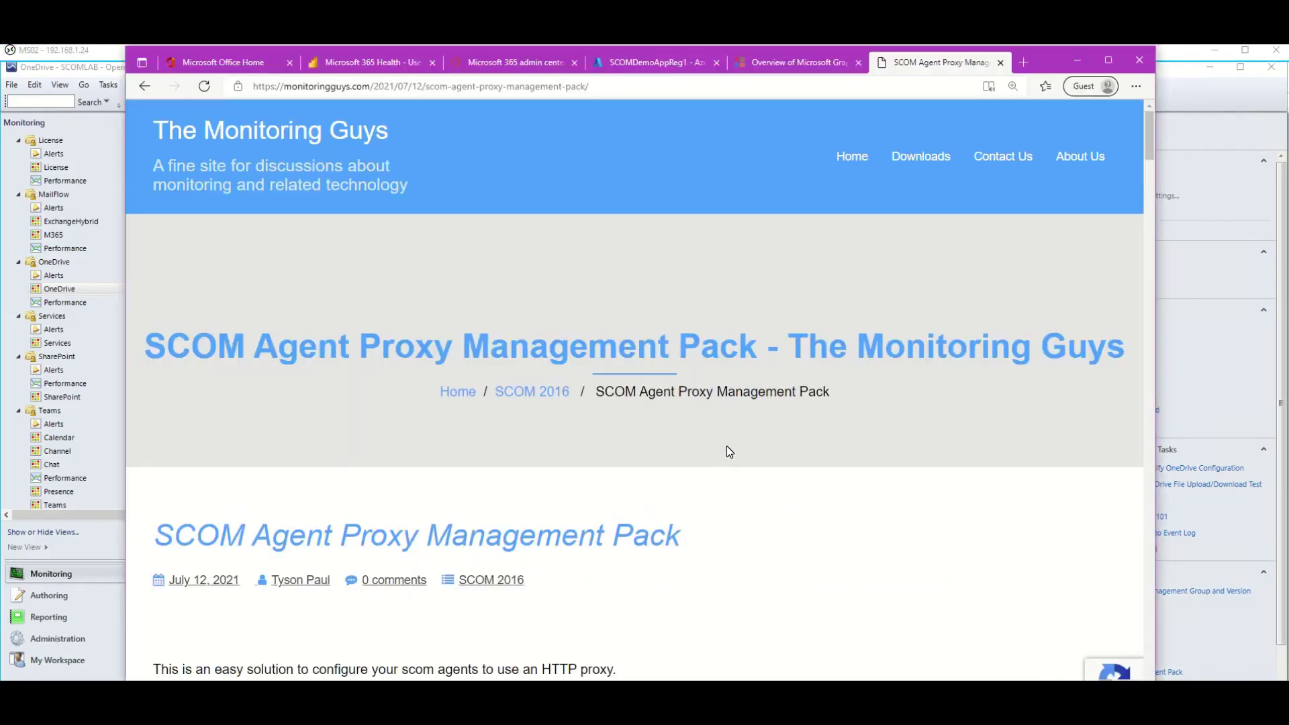
Read the SCOM Agent Proxy Management Pack article down to the Step 2 Configure task example, then minimize Edge.
scroll(705, 439, down, 4)
scroll(705, 438, down, 6)
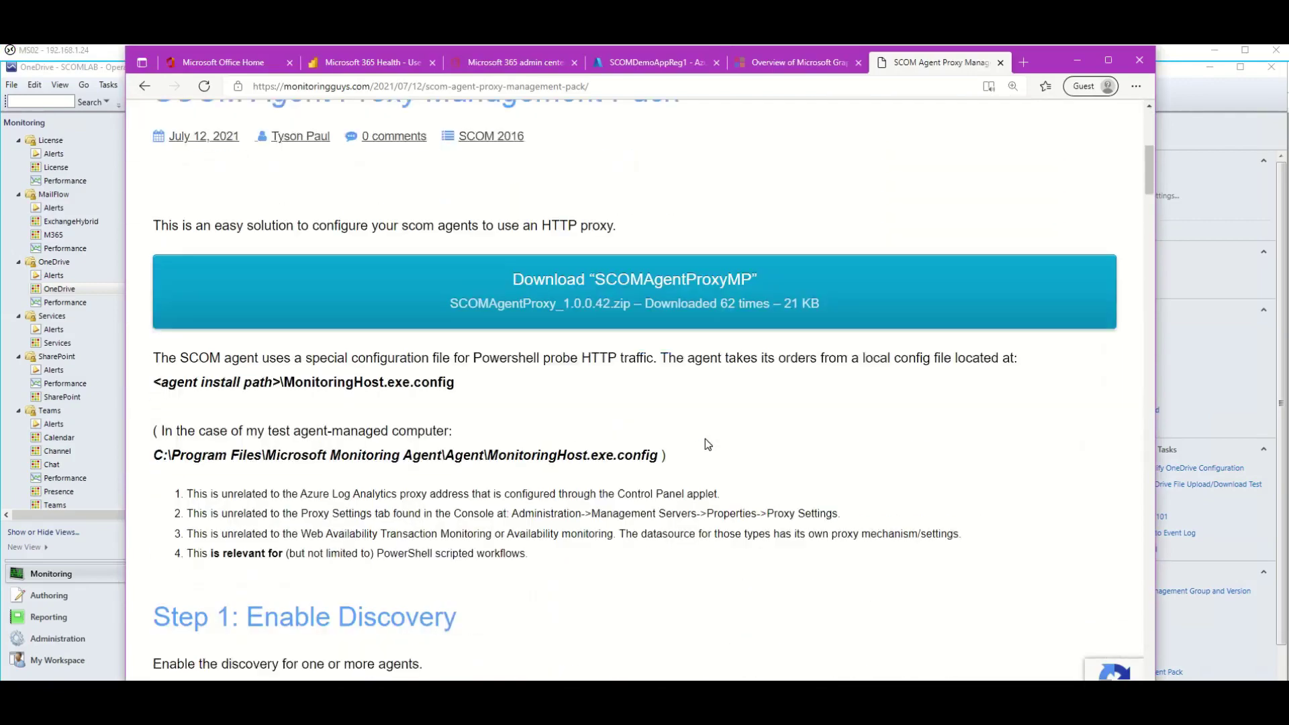
scroll(705, 440, down, 8)
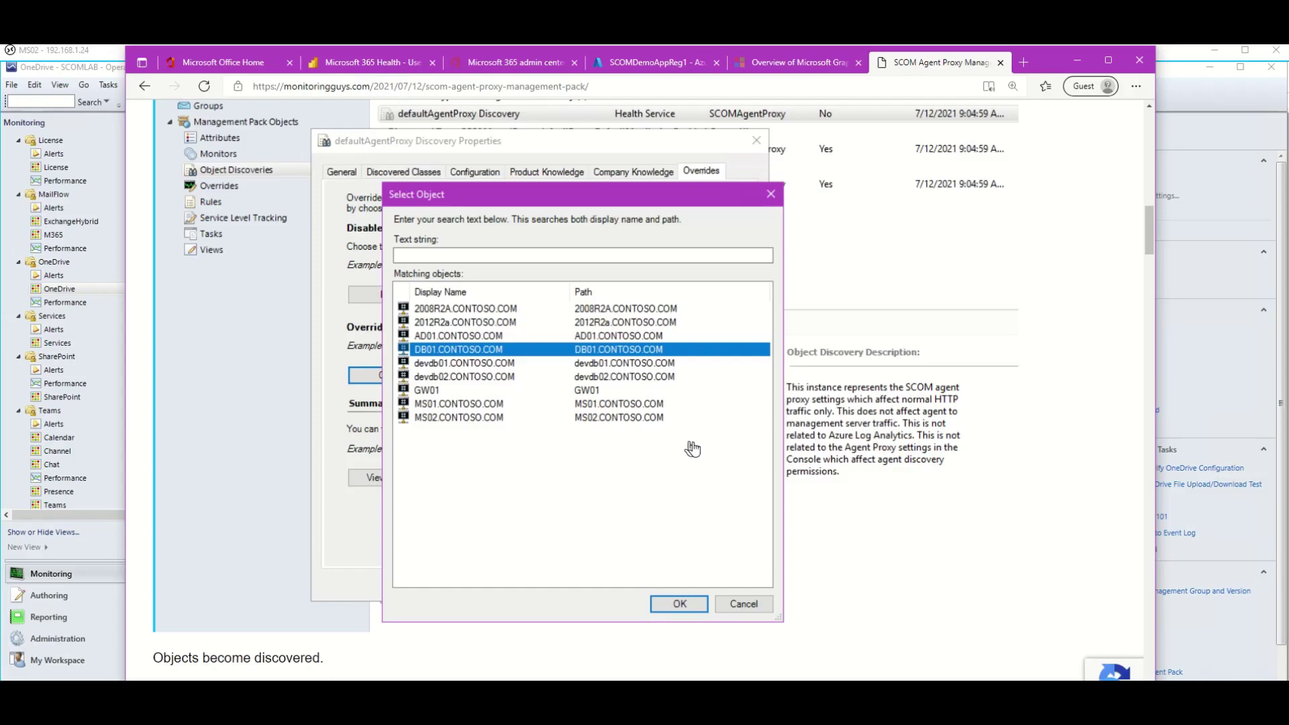
scroll(693, 447, down, 8)
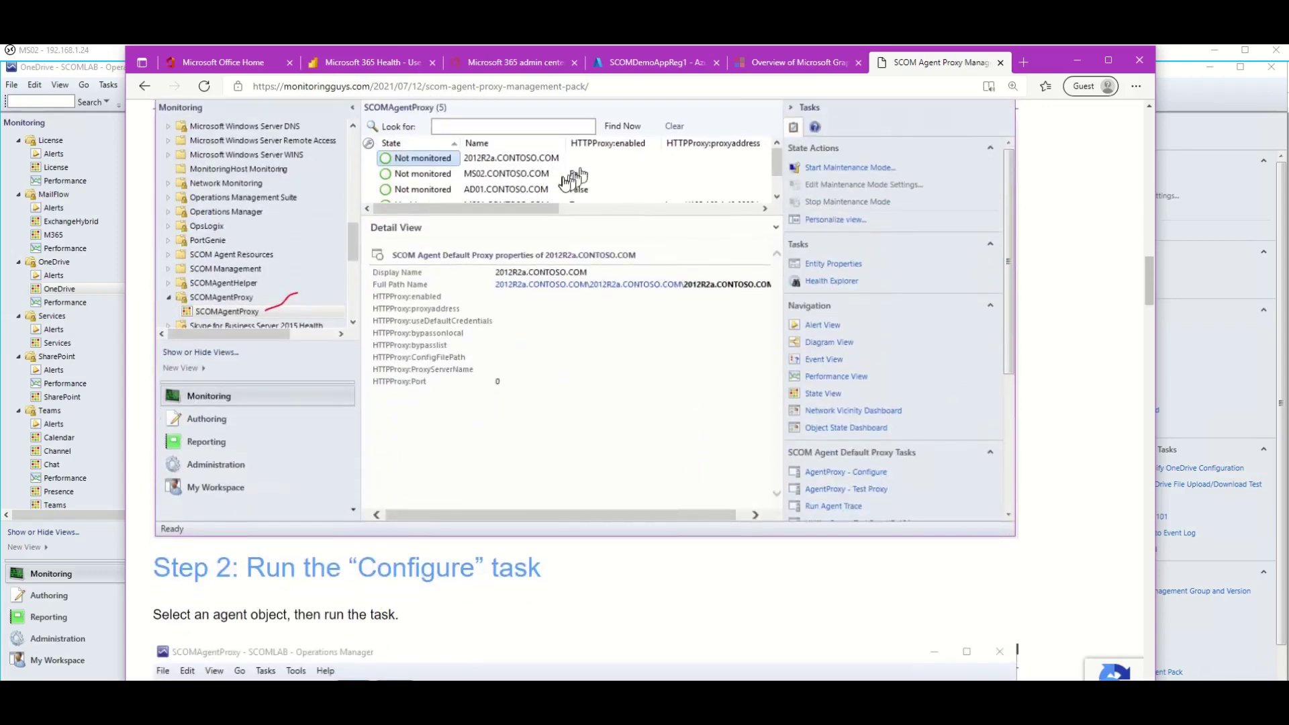
drag(565, 312, 564, 351)
scroll(644, 422, down, 10)
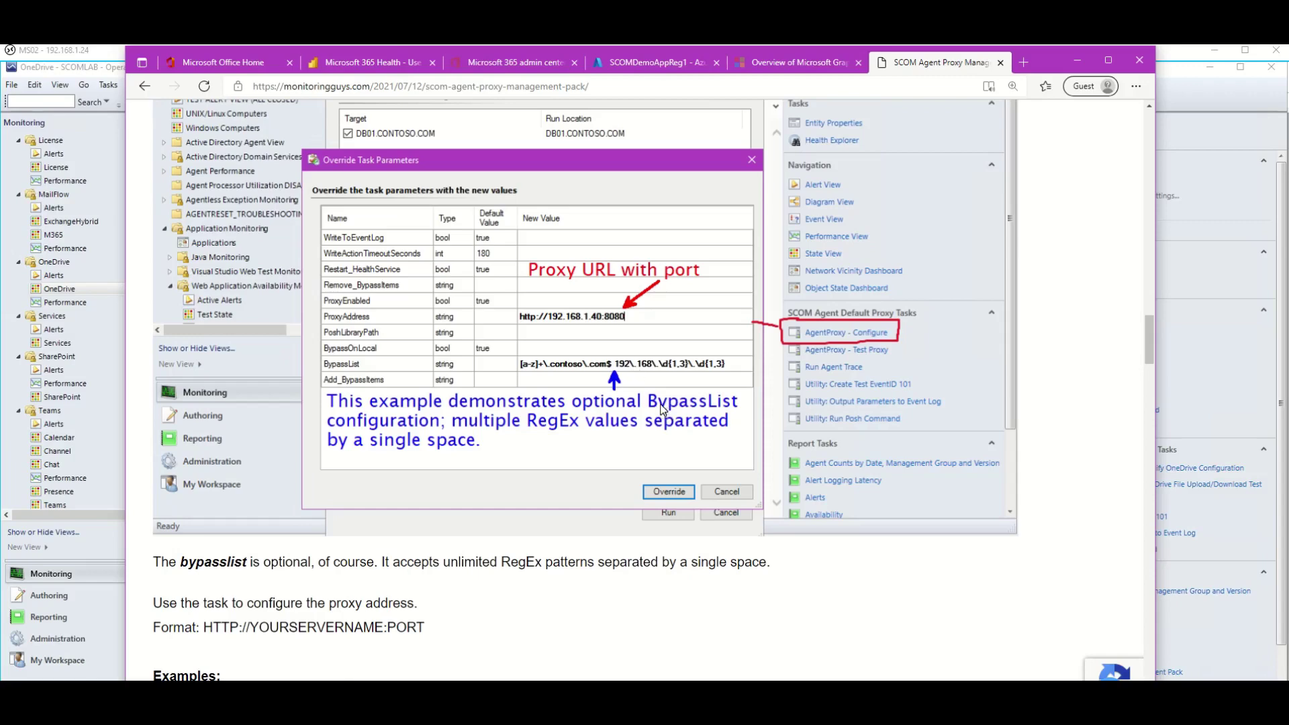
click(1077, 61)
Open the SCOMAgentProxy view, confirm devdb01's HTTPProxy enabled is False, and start AgentProxy - Configure.
click(657, 108)
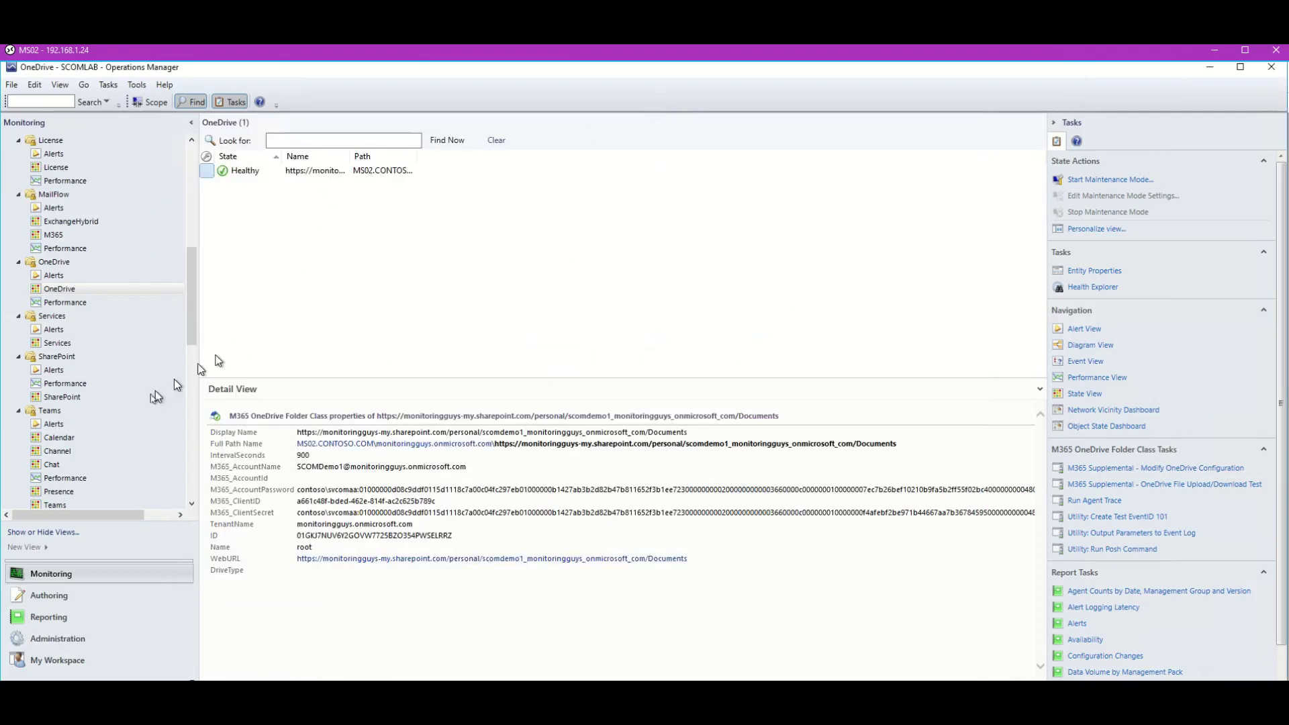
drag(200, 327, 201, 452)
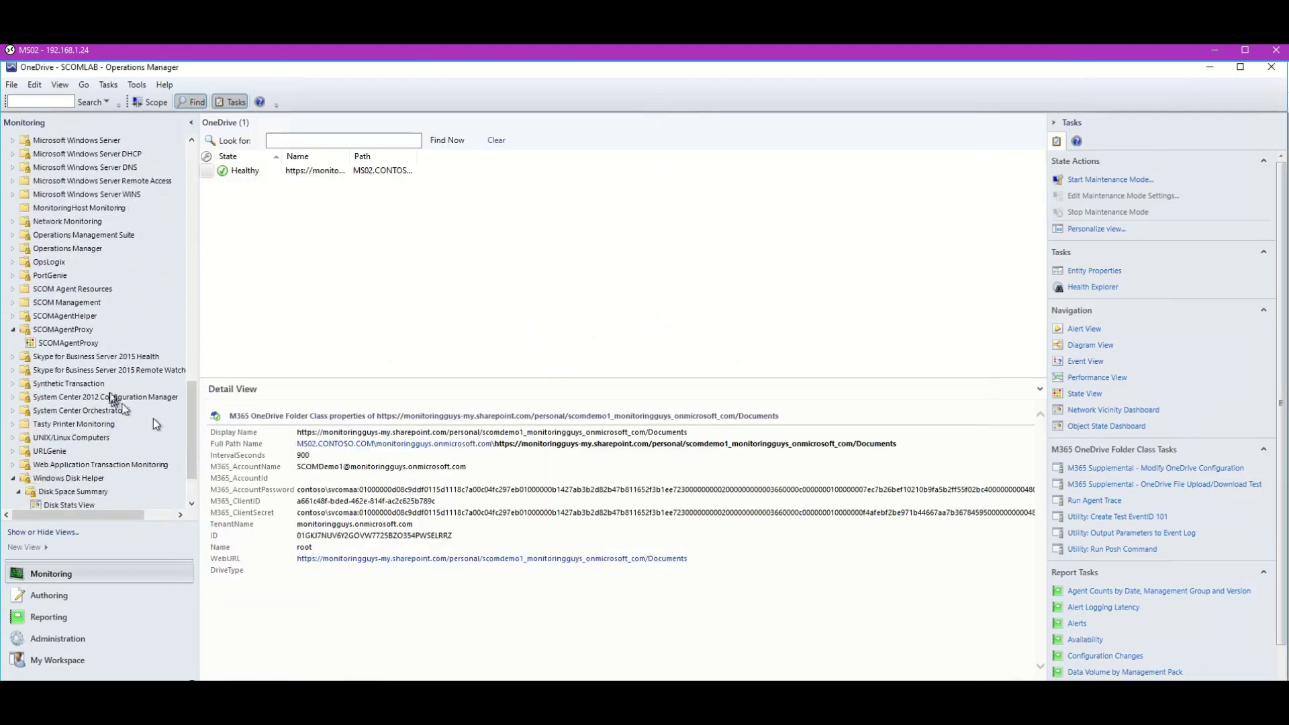
click(96, 342)
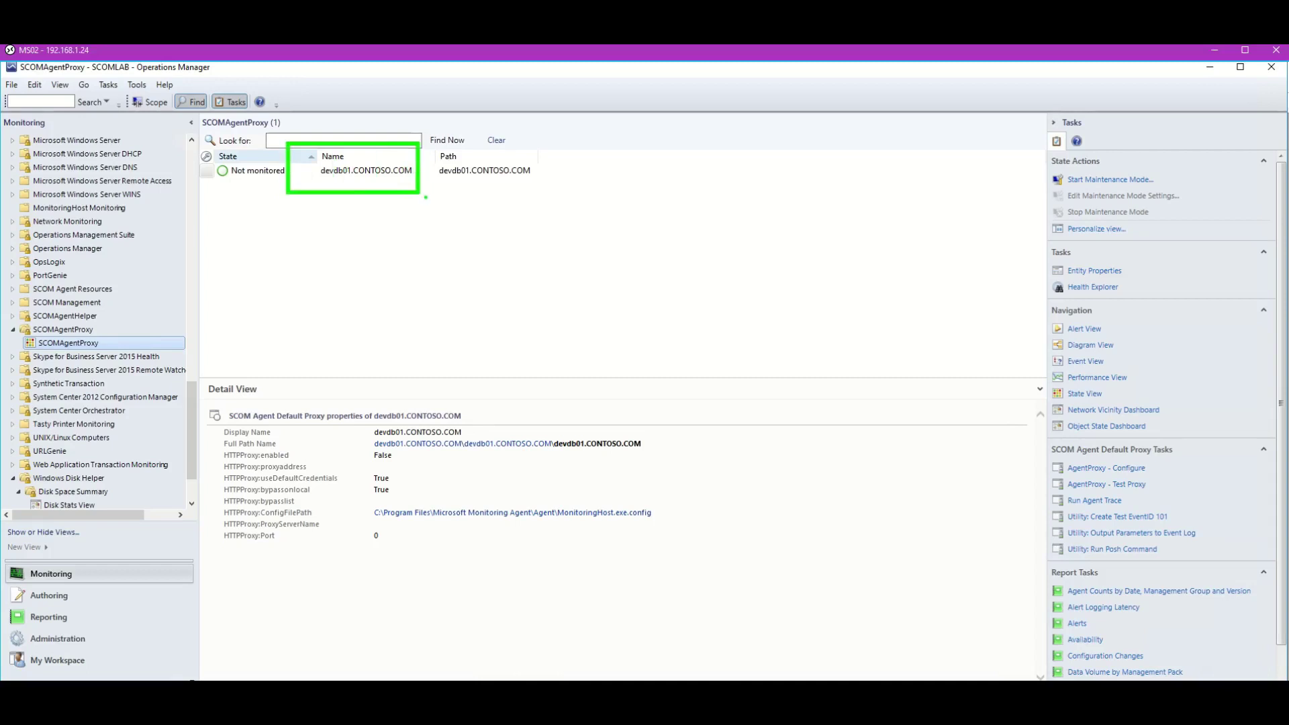
click(340, 173)
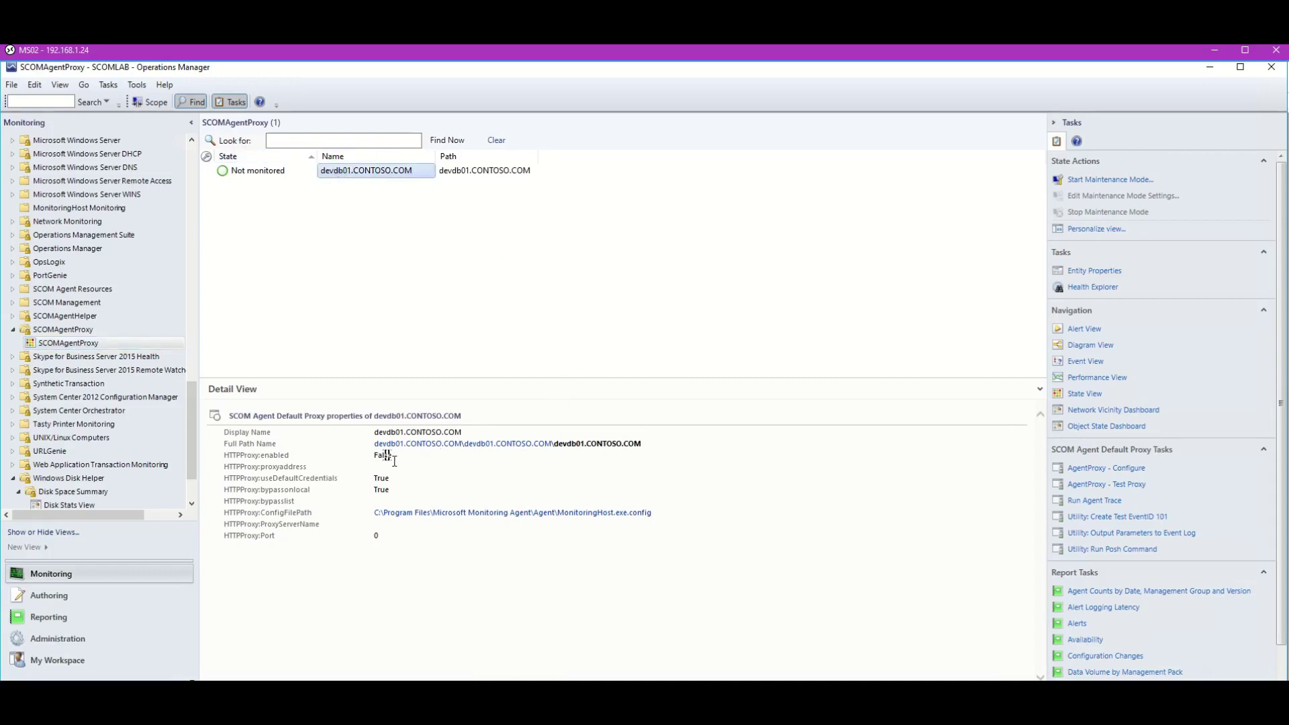
drag(397, 461, 380, 459)
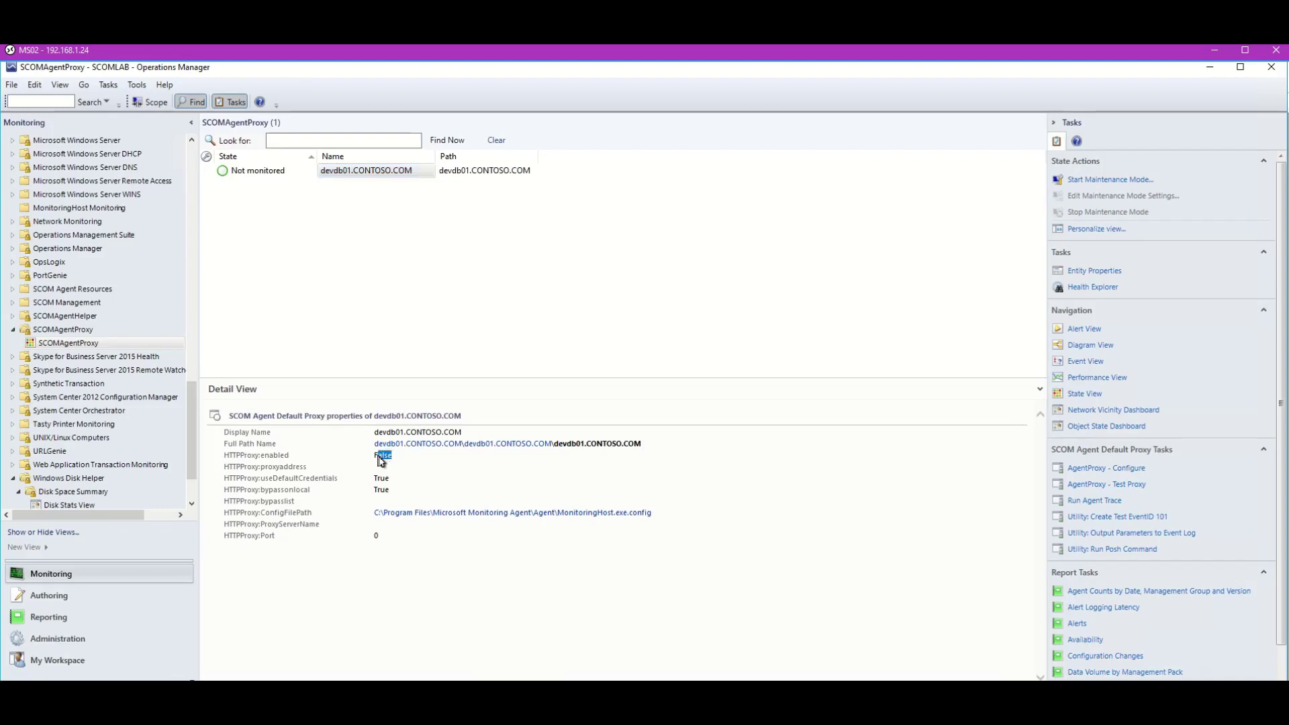
click(381, 465)
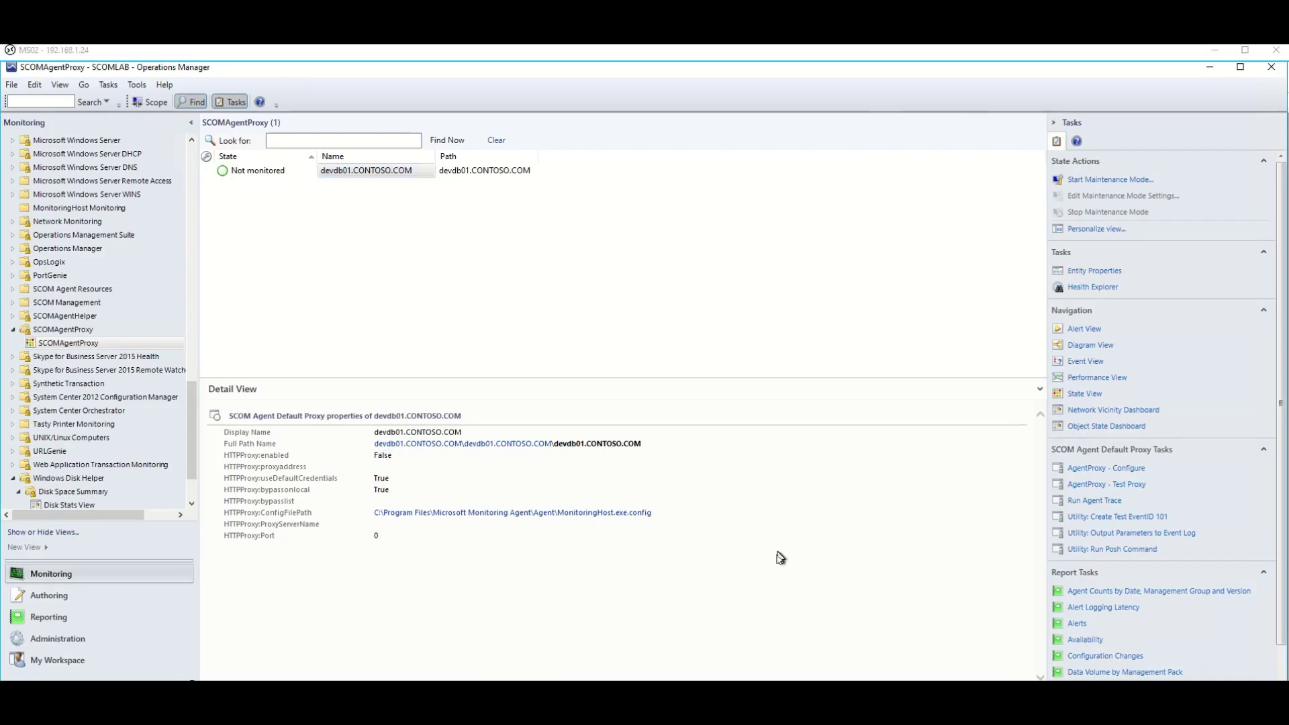
click(1115, 468)
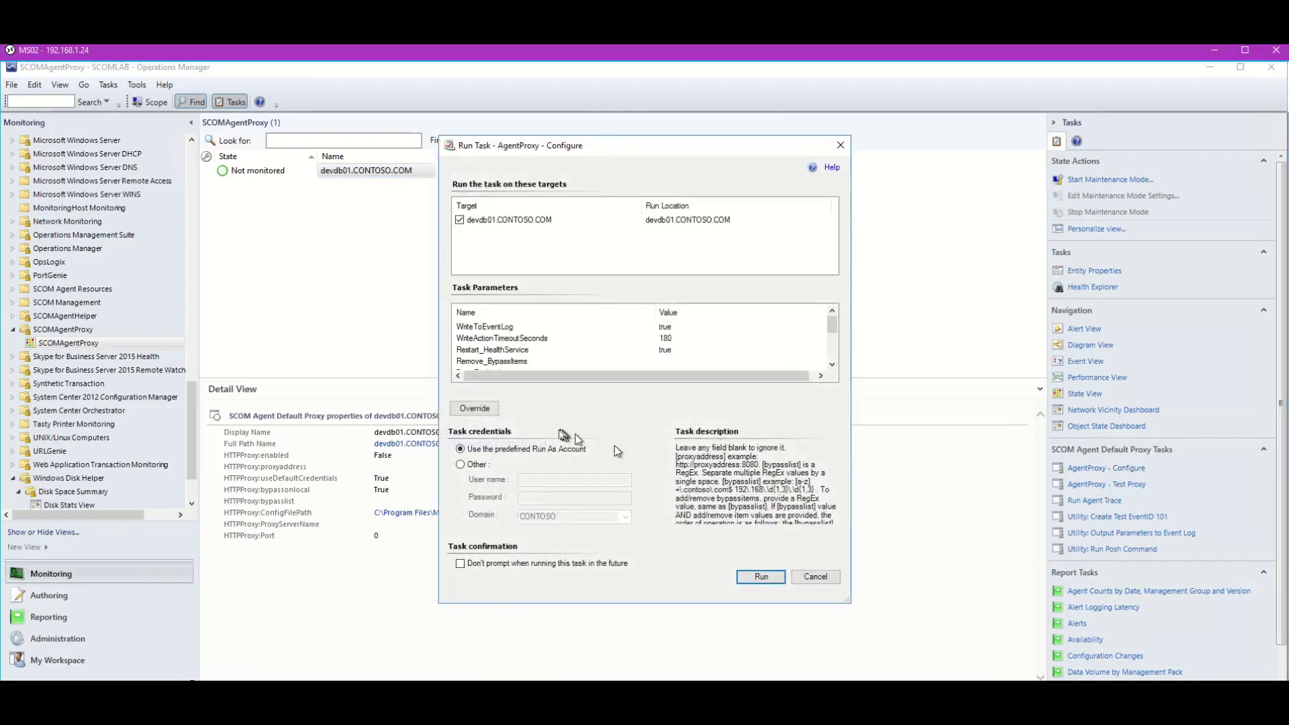
Override devdb01's ProxyAddress with 192.168.1.40:8080, run the task, and close the successful status.
click(475, 408)
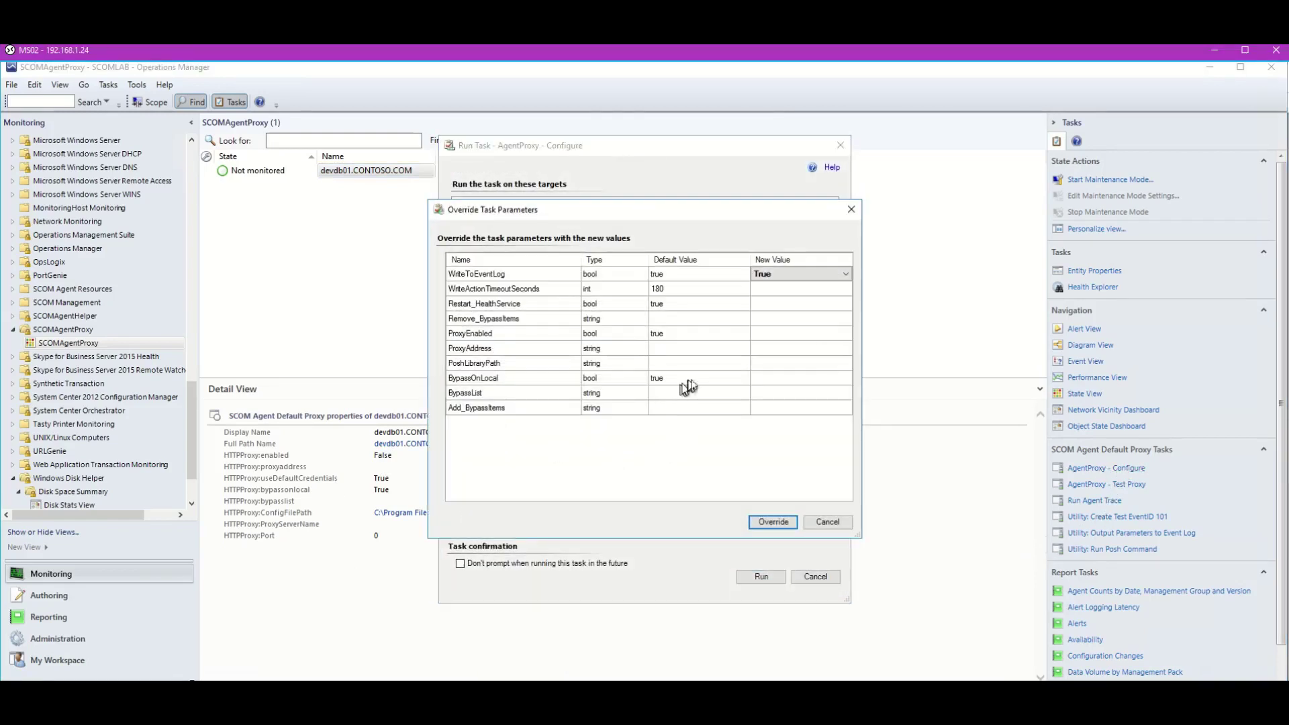
click(769, 349)
text(192.168.1.40:8080)
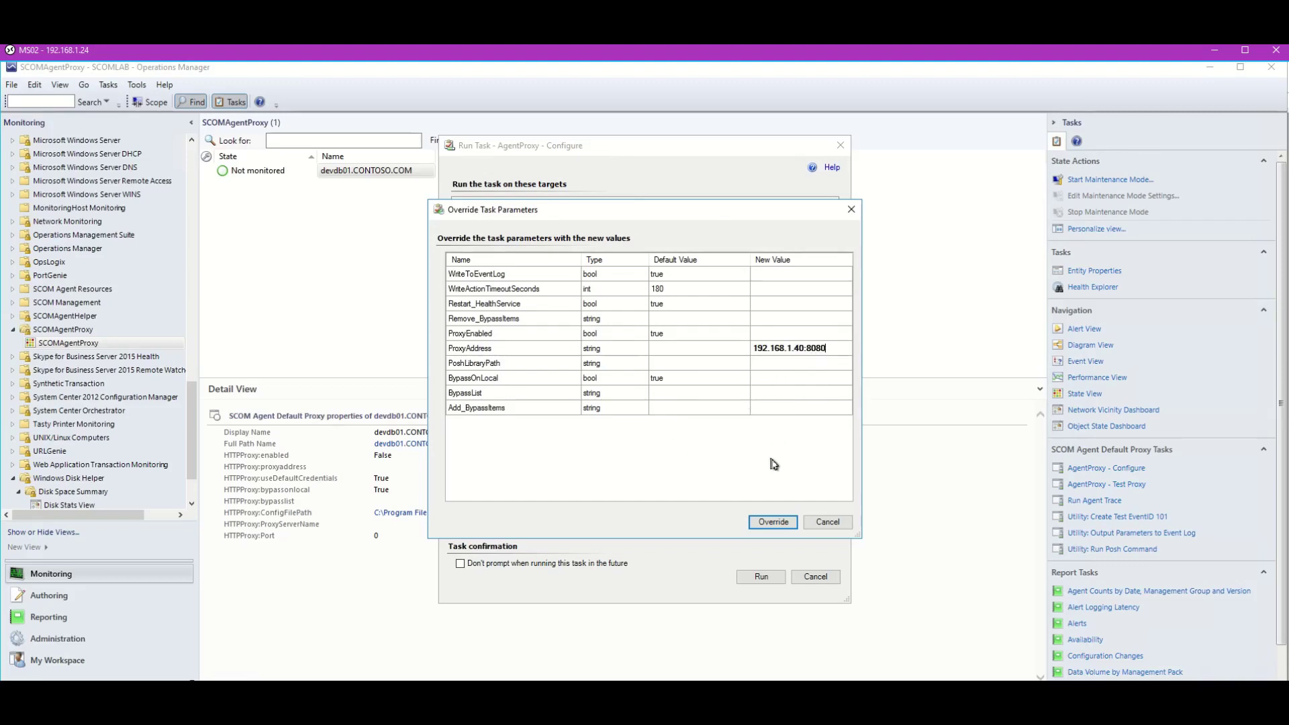
click(773, 522)
click(755, 658)
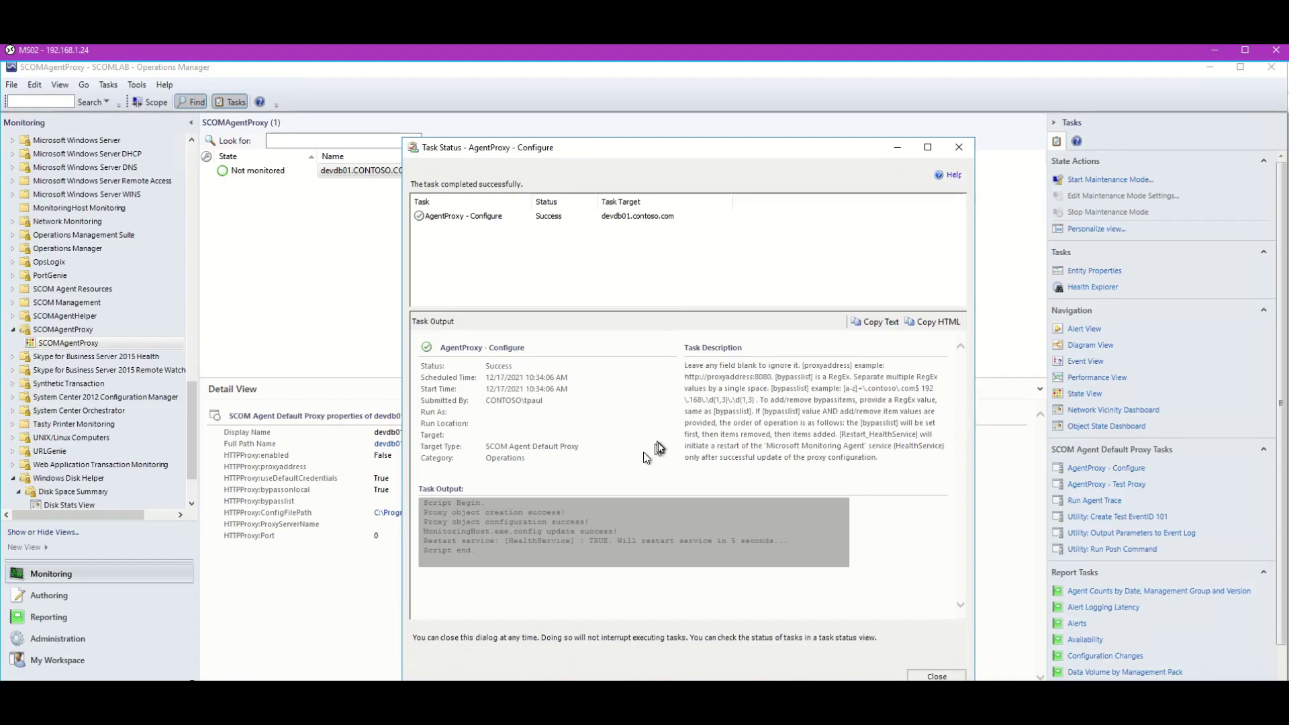
click(959, 147)
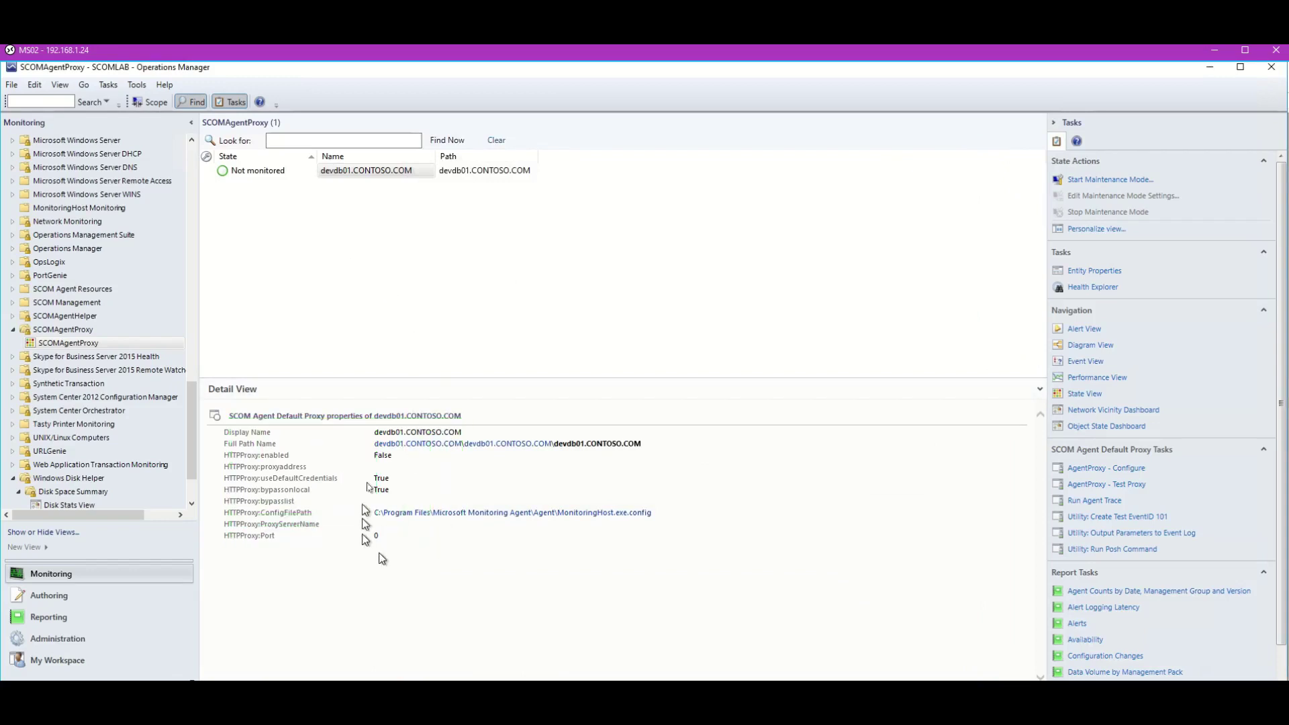
Open Teams > Channel, select devdb01's General channel, then switch to the 2012R2a FreeProxy server session.
mouse_move(116, 692)
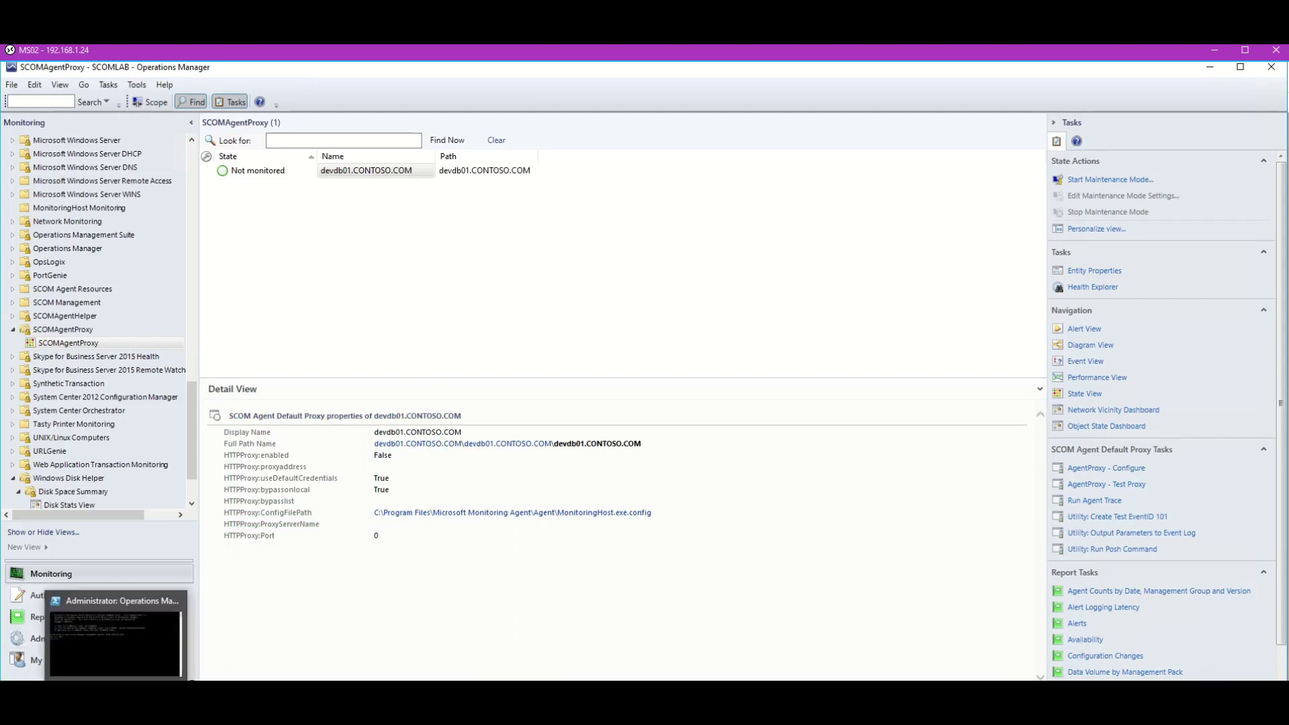
drag(190, 426, 180, 306)
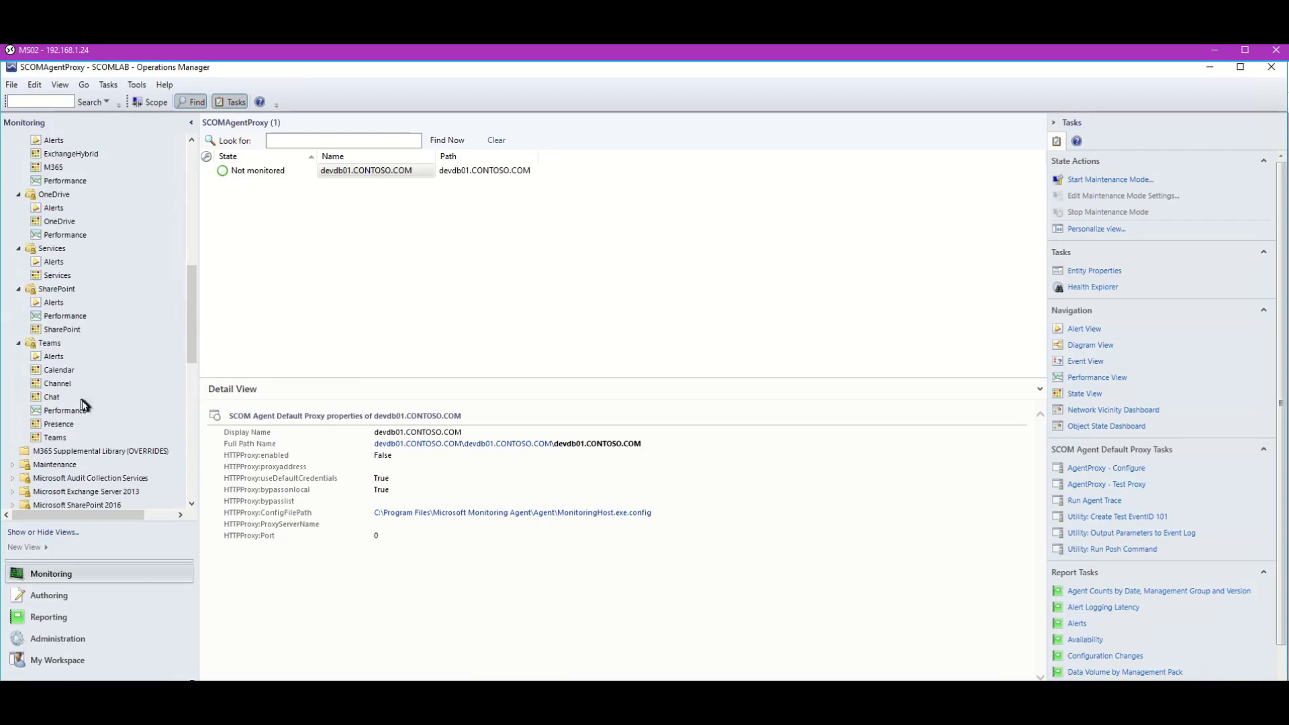
click(59, 384)
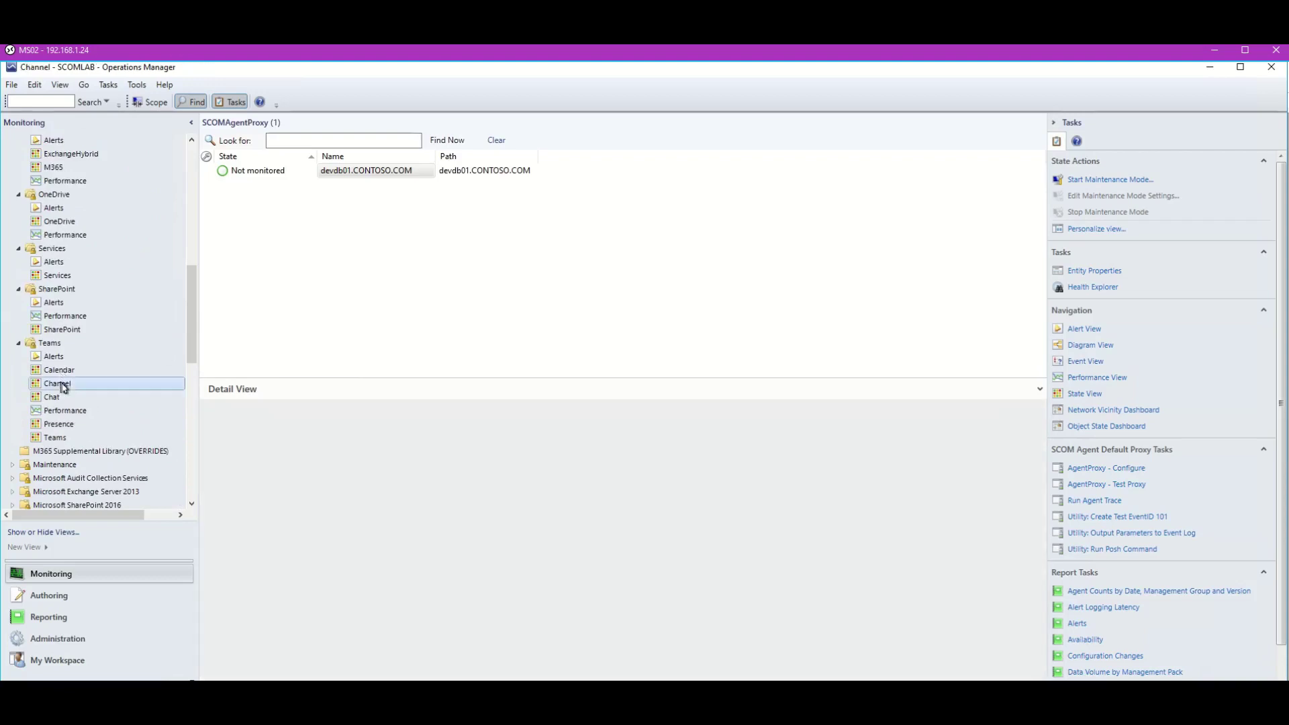
click(366, 186)
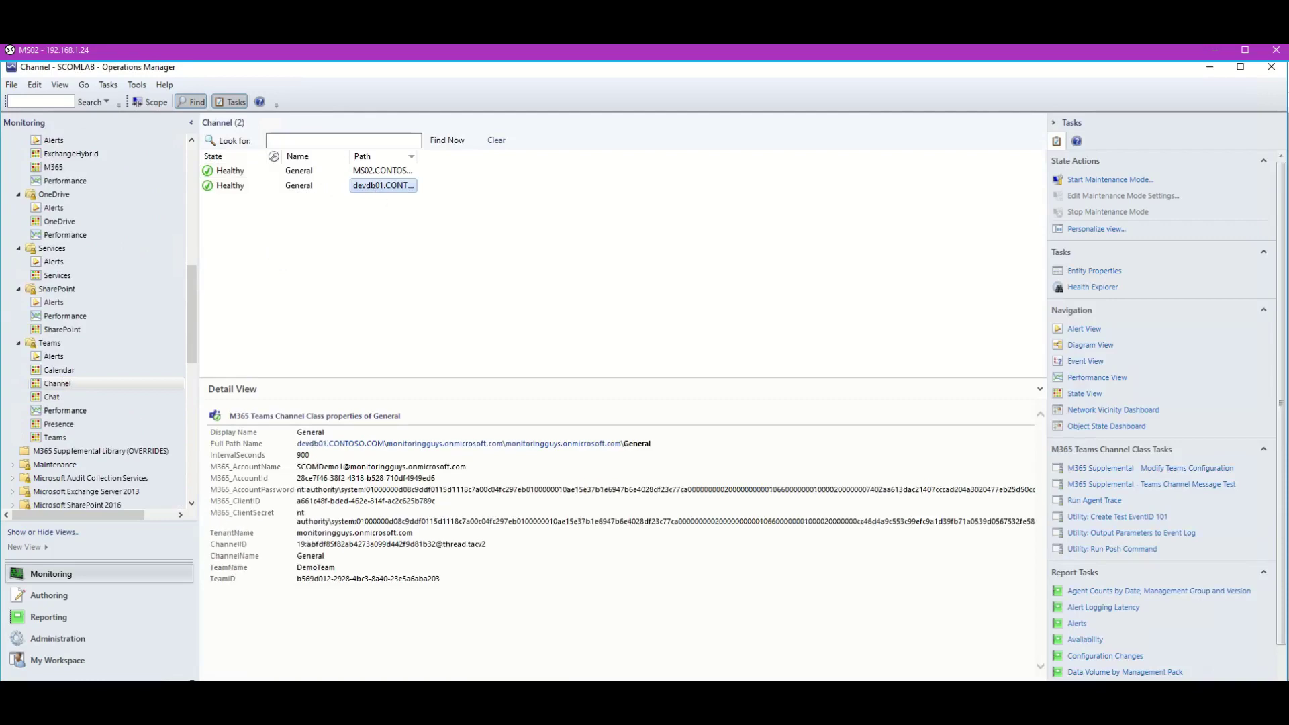
click(218, 695)
click(238, 676)
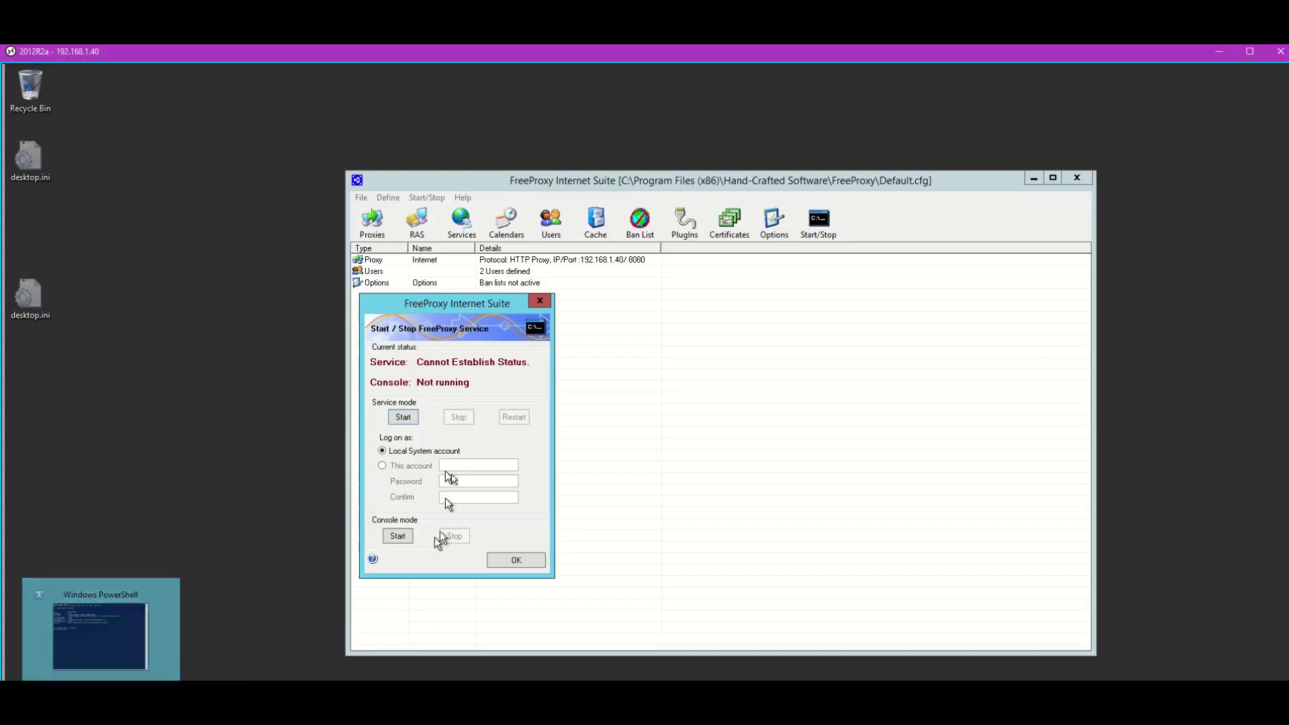
Start FreeProxy in console mode listening on port 8080, then return to the Operations Manager session.
click(398, 537)
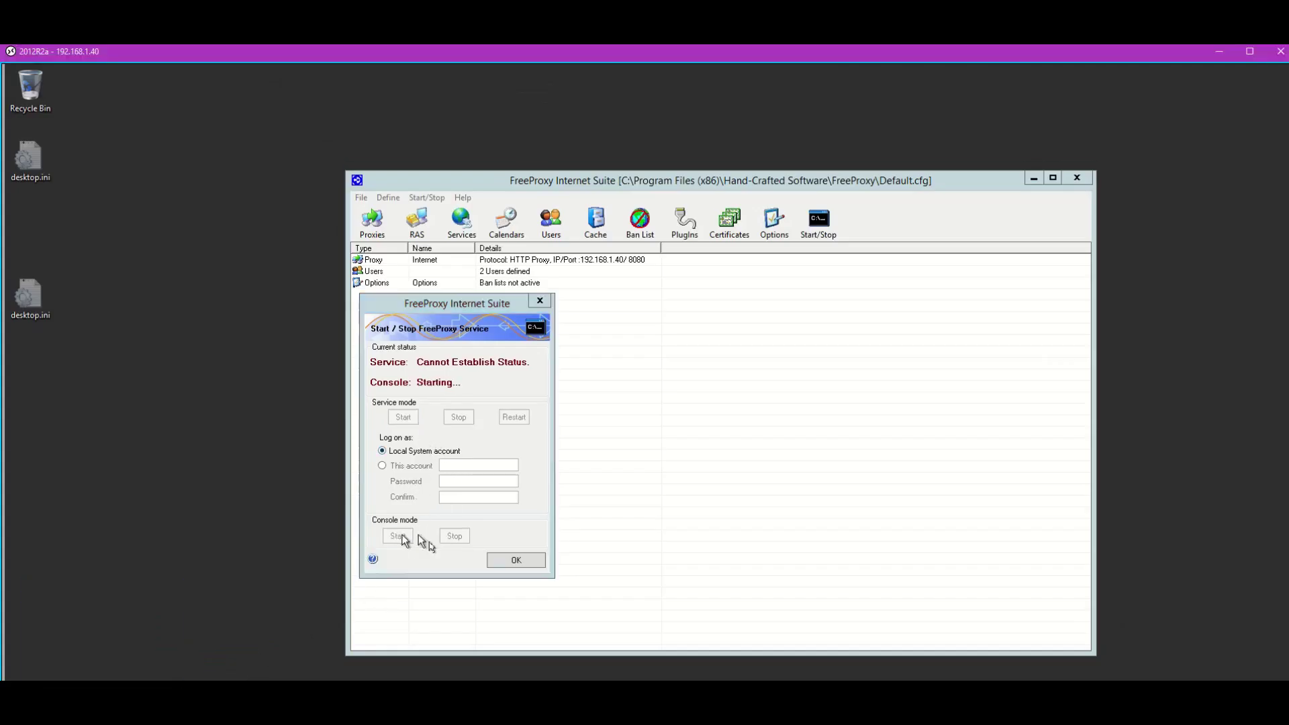
mouse_move(111, 695)
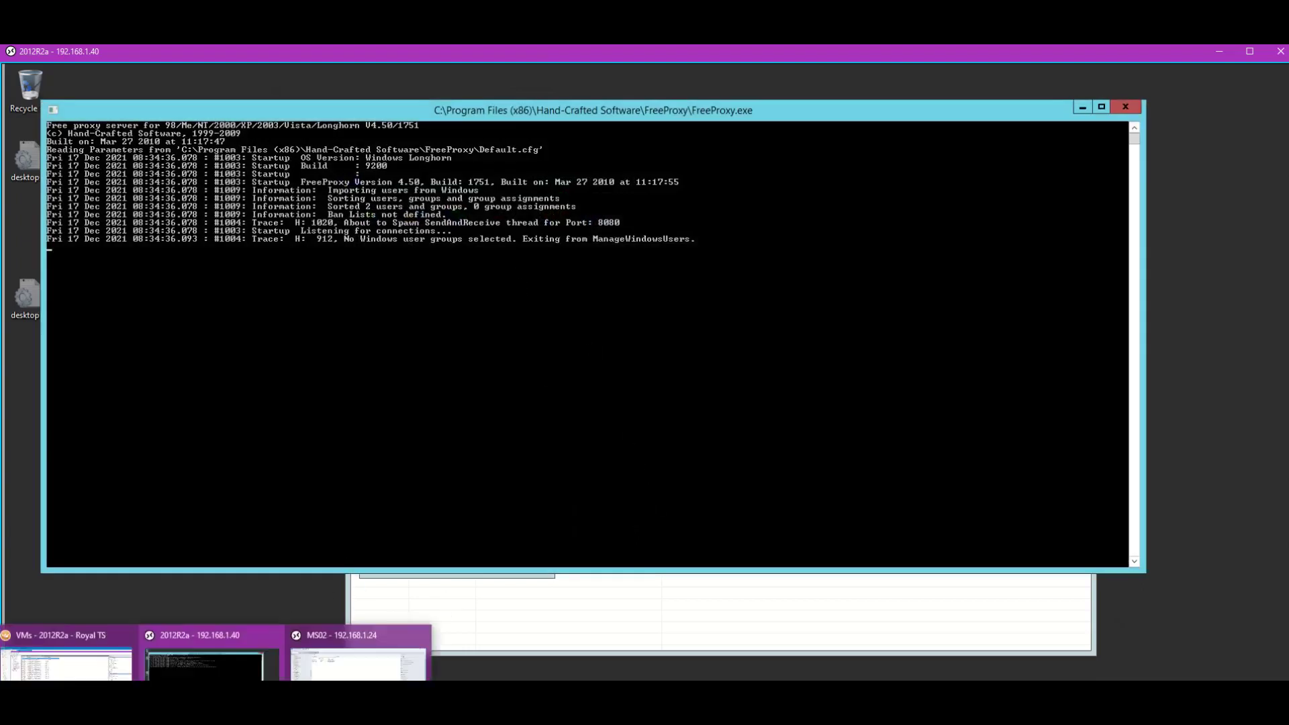
click(357, 661)
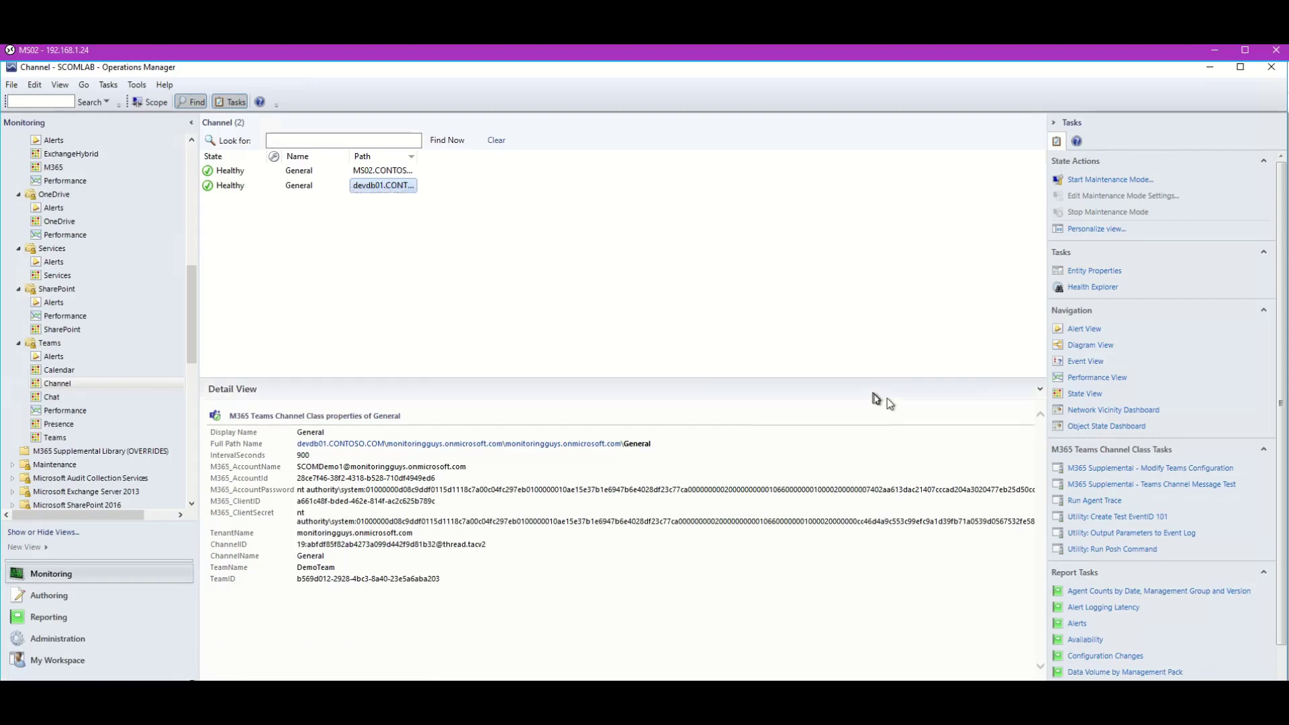
Run the Teams Channel Message Test on devdb01's General channel and watch the FreeProxy console for its traffic.
click(1185, 485)
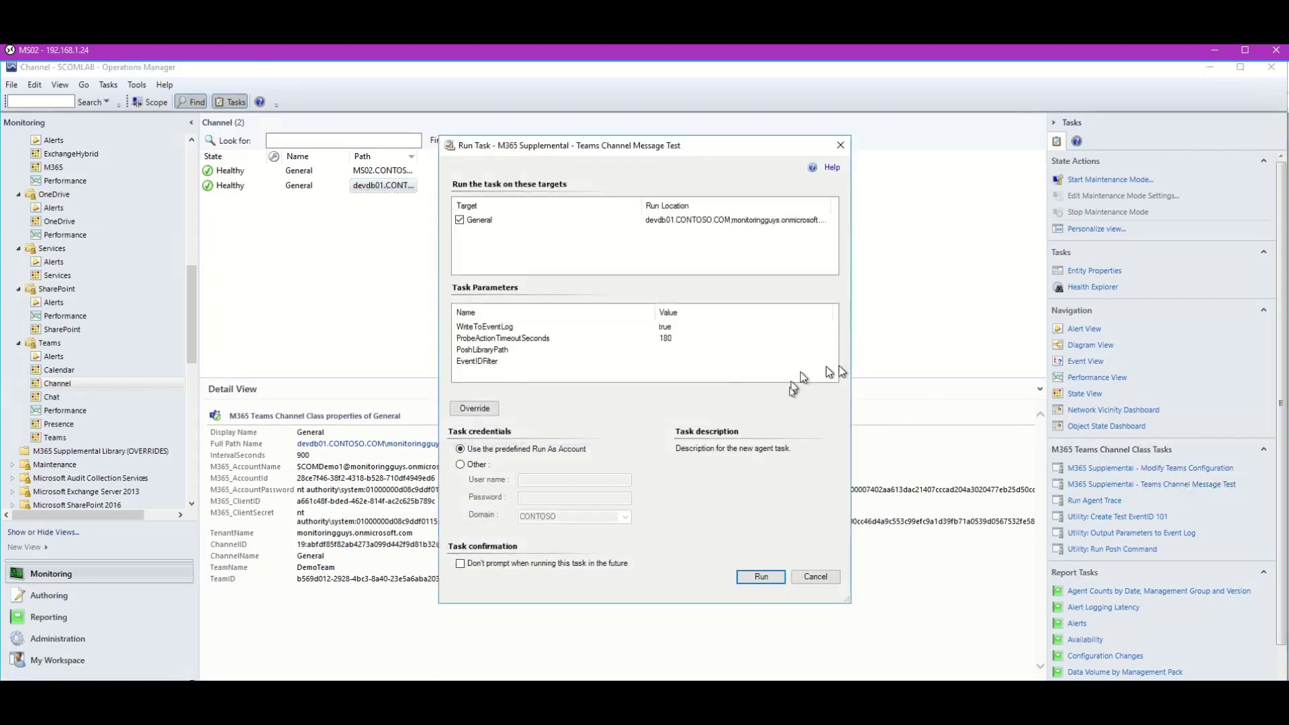
click(767, 572)
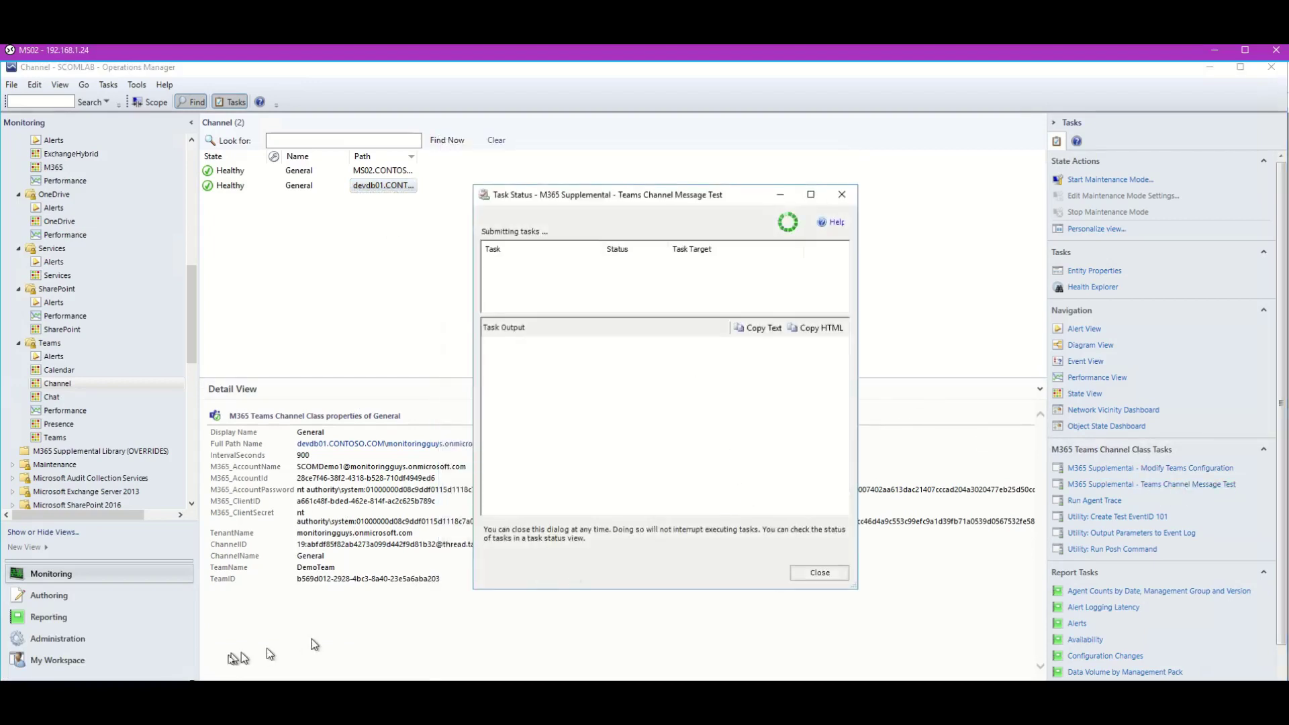
mouse_move(215, 692)
click(205, 662)
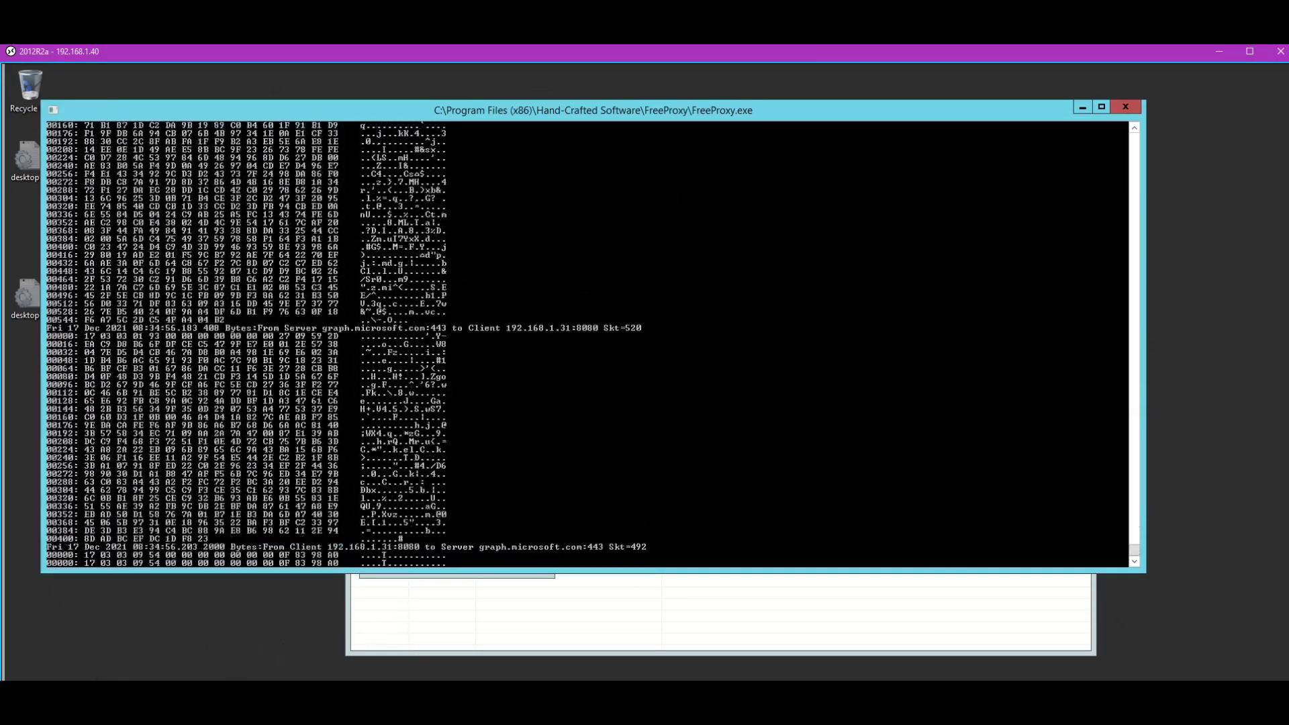
Enlarge the Task Status window, confirm Success with message and reply posted, and close it.
mouse_move(201, 698)
click(359, 665)
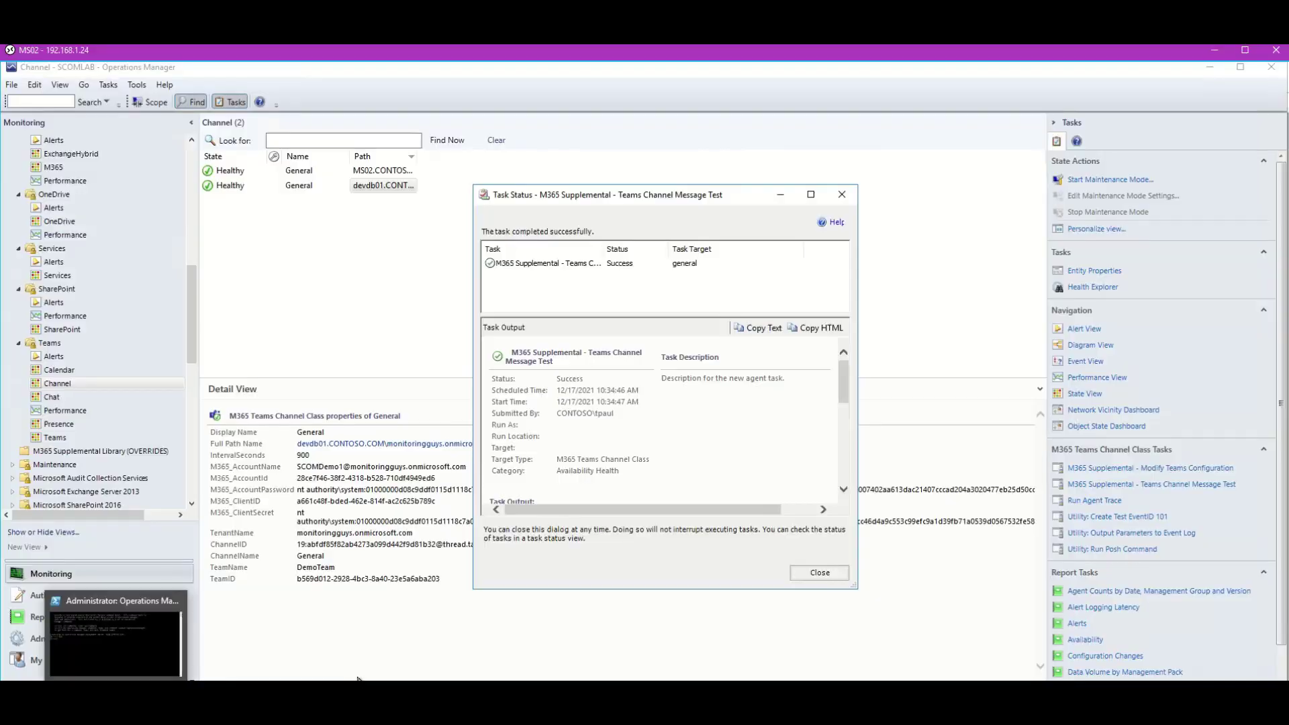
drag(622, 194, 562, 100)
drag(796, 494, 930, 631)
scroll(831, 442, down, 3)
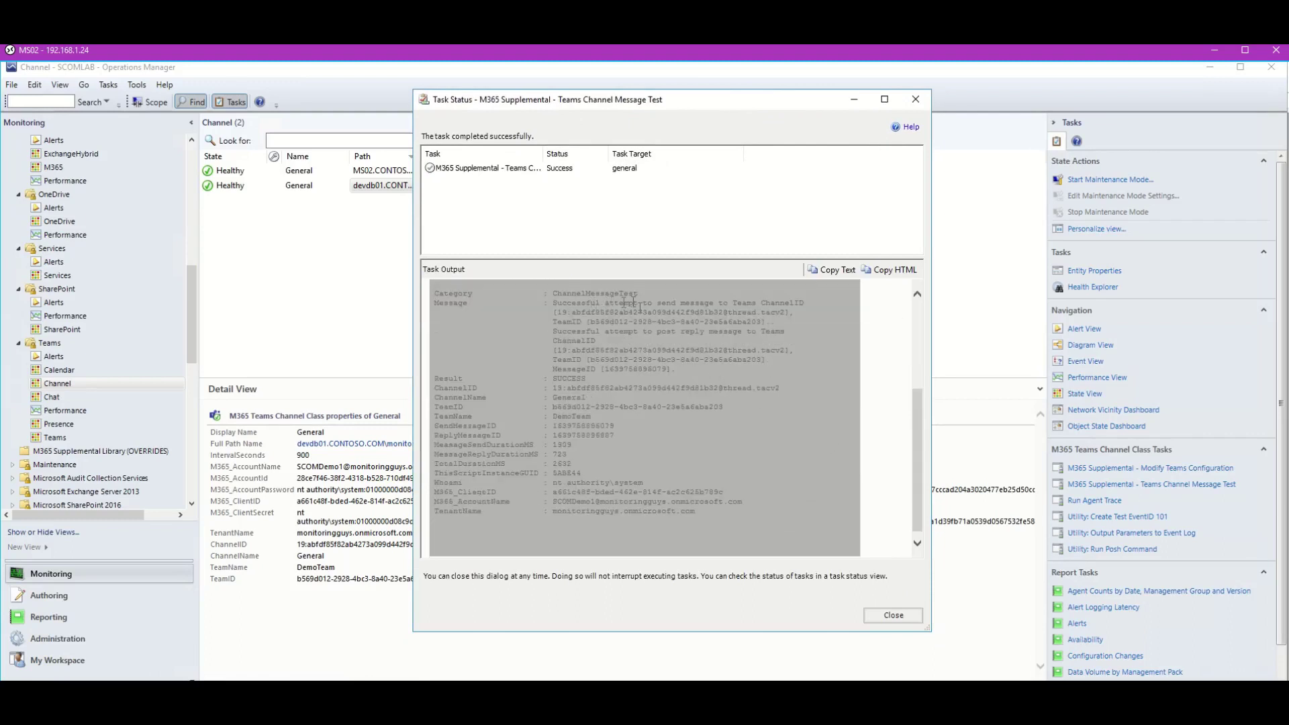
click(897, 615)
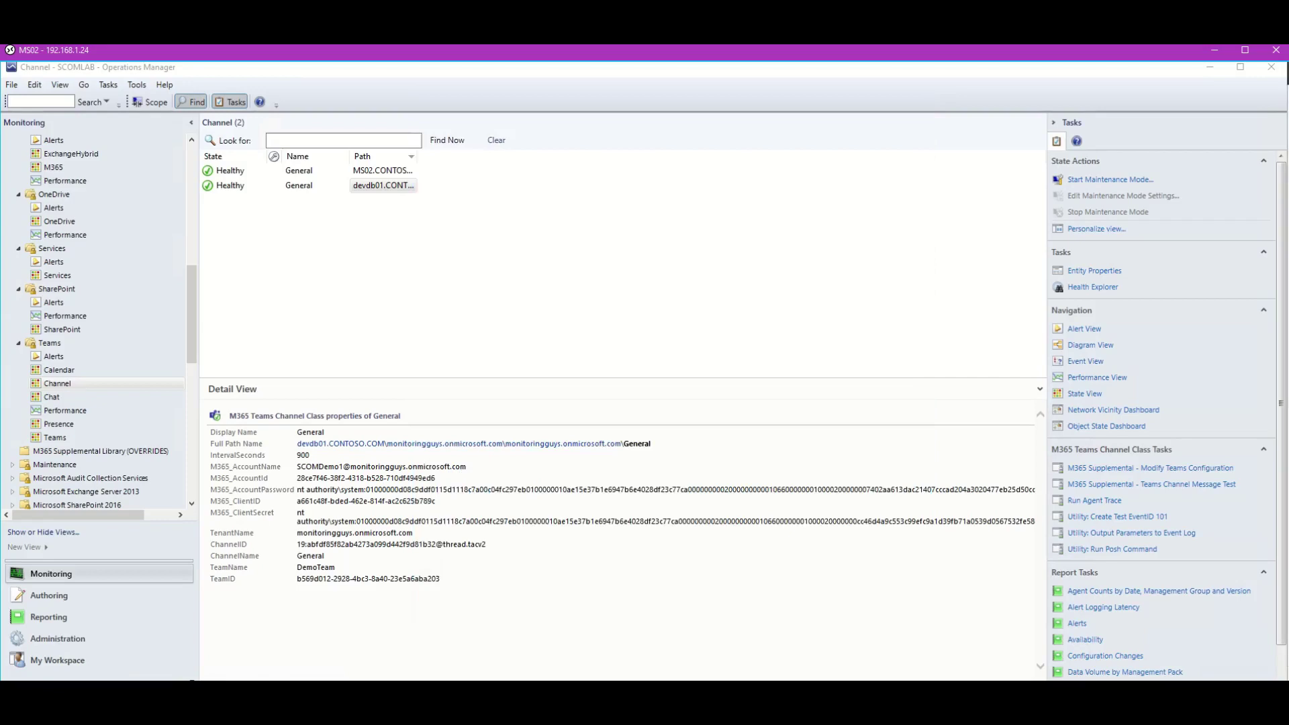
View the Microsoft 365 Health report's Configuration Instructions page, then bring up the published report in Edge.
click(416, 695)
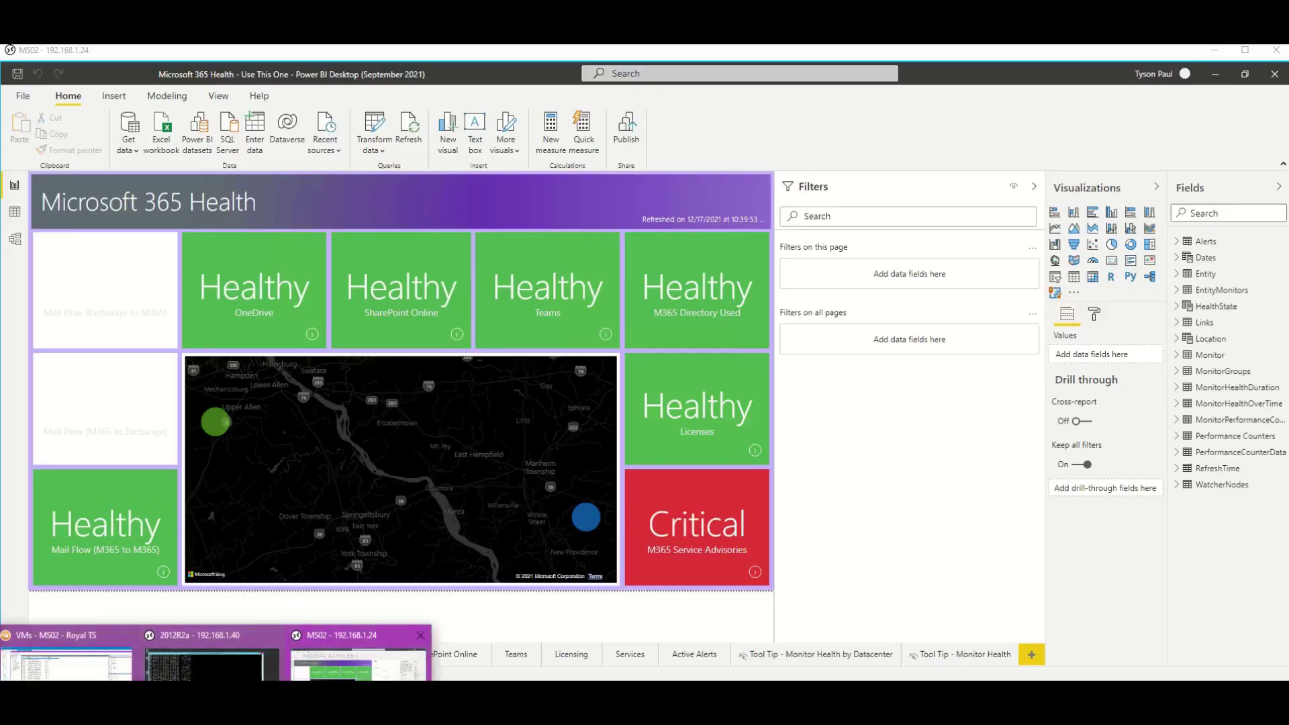
click(355, 674)
click(134, 665)
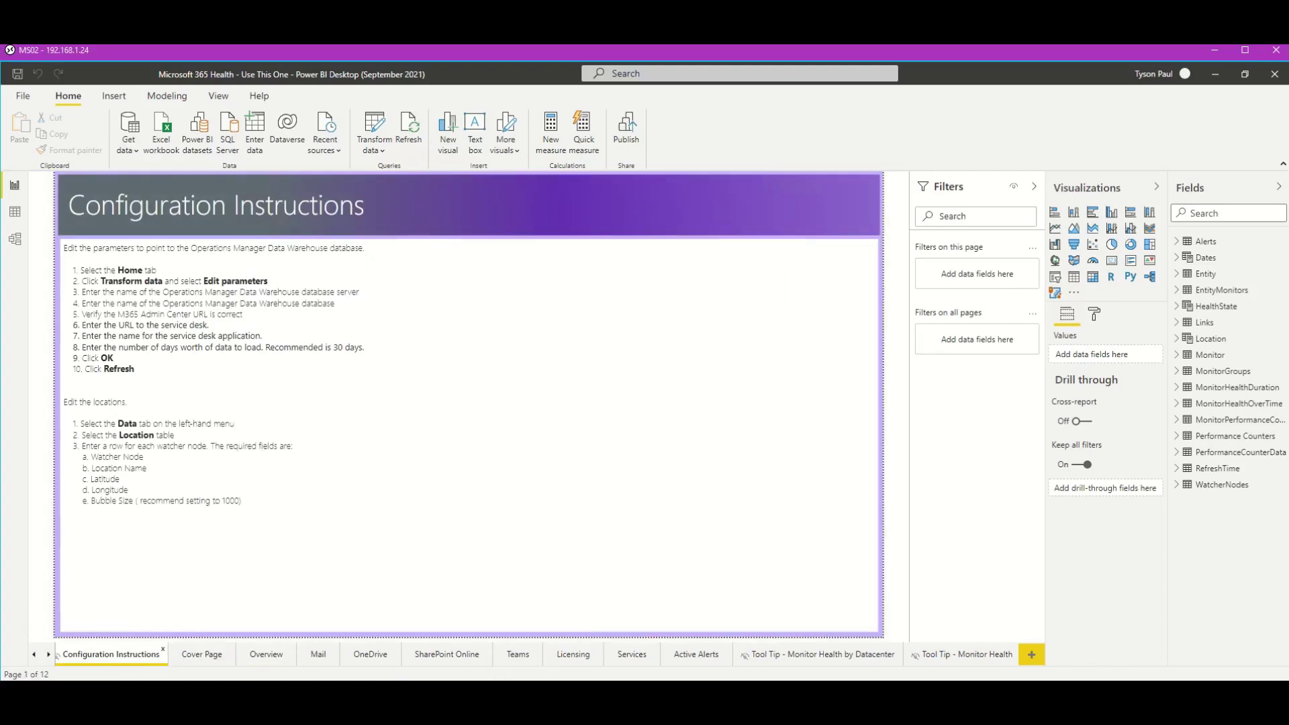
click(591, 693)
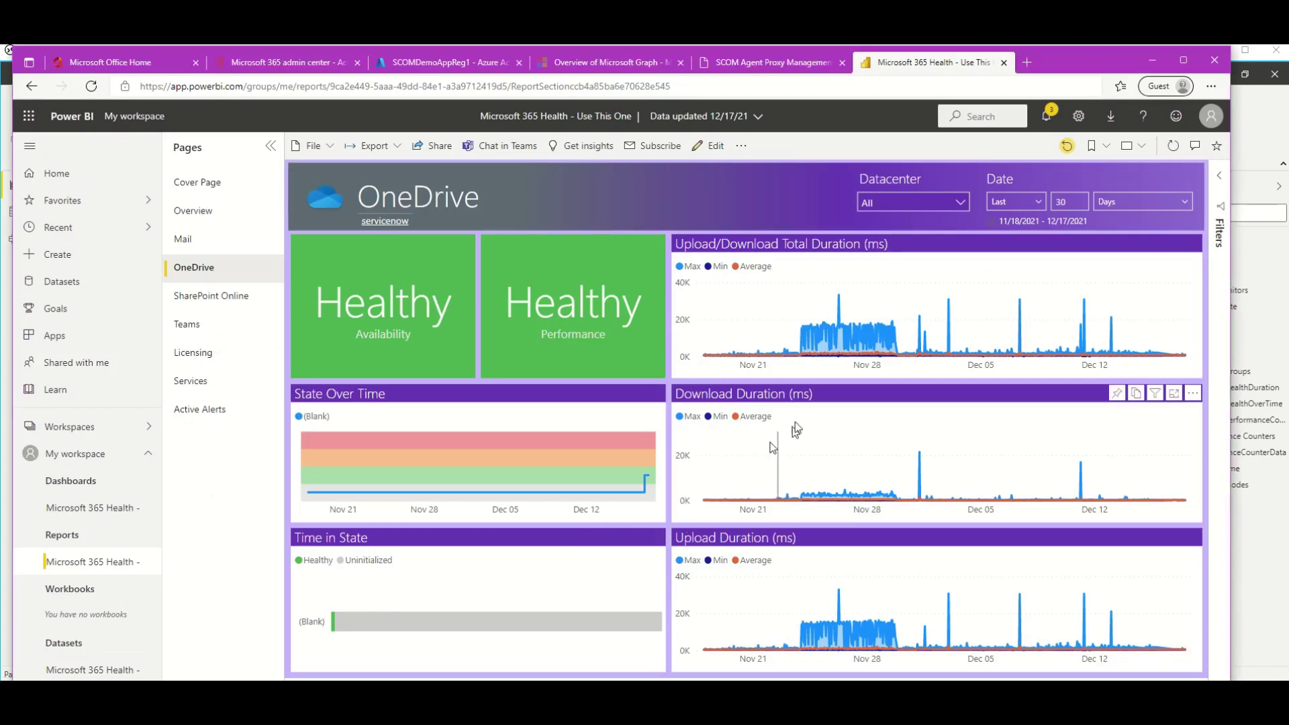
Browse the SharePoint Online, Overview, Licensing and Services report pages.
click(268, 296)
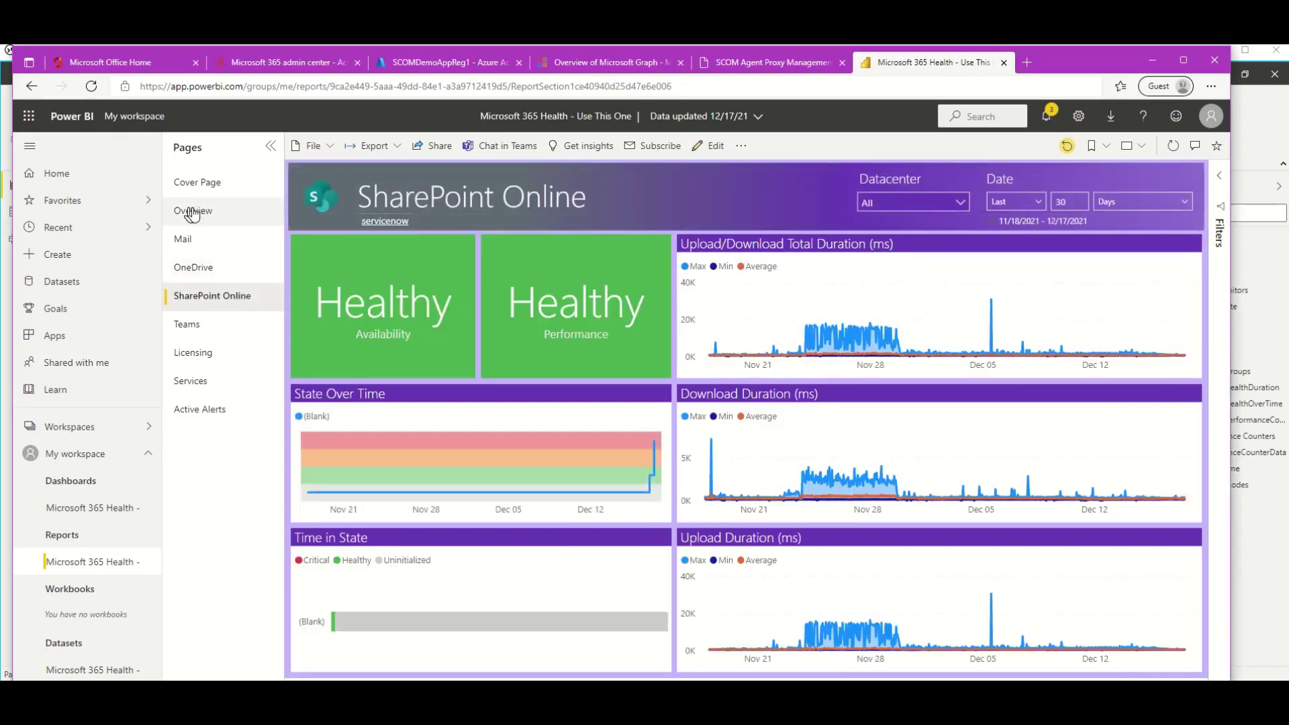
click(193, 213)
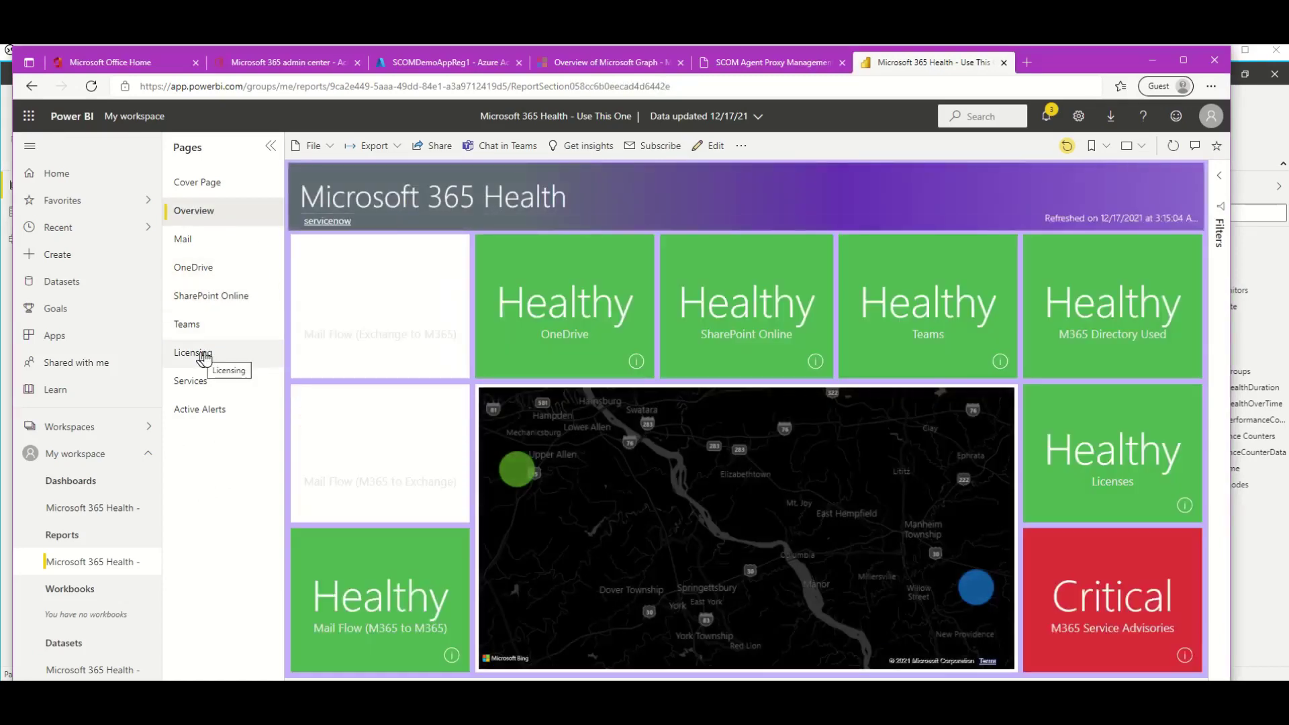
click(203, 356)
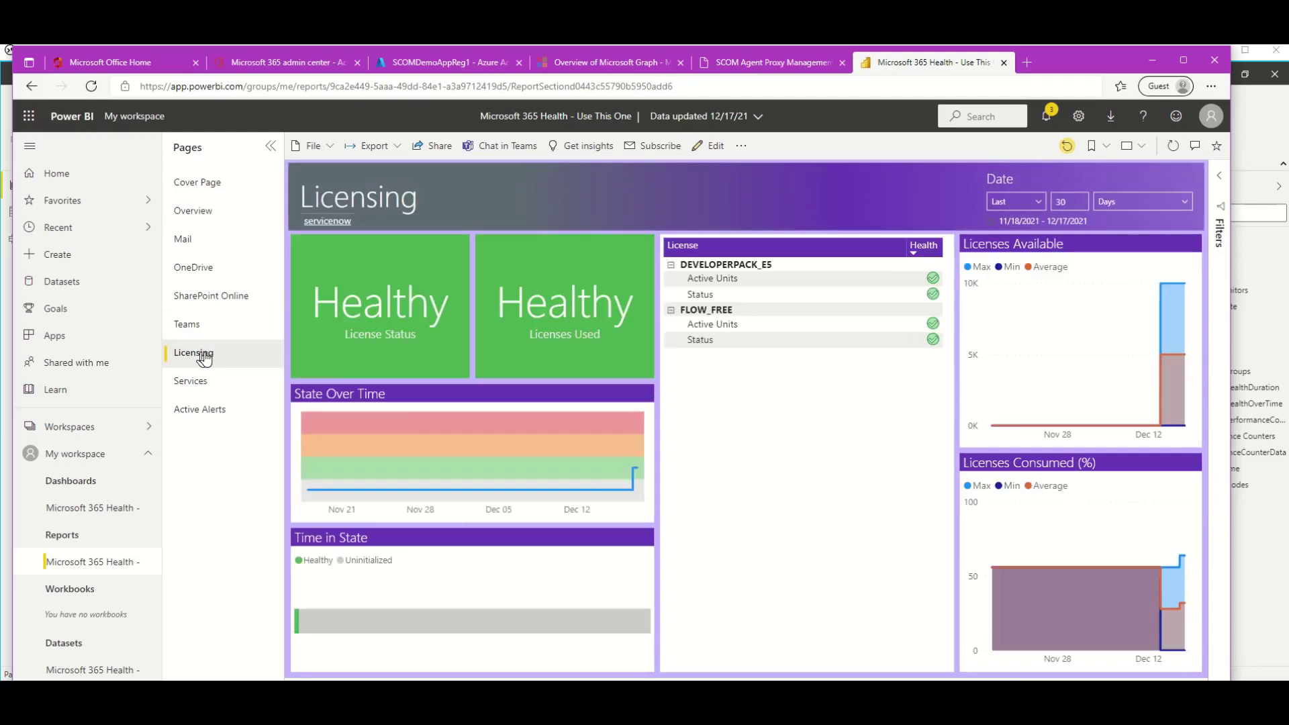
click(255, 391)
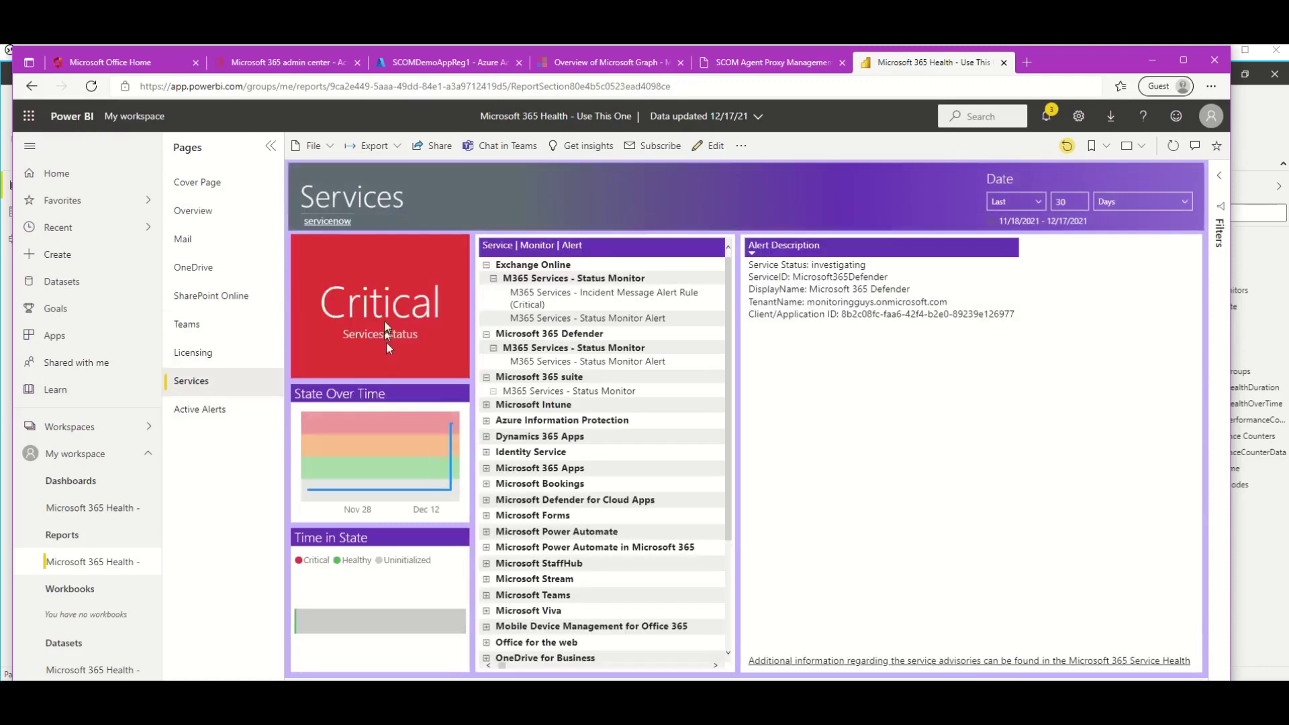
Drill through from the Critical services card to Active Alerts and read the Exchange Online incident description.
right_click(386, 323)
mouse_move(427, 329)
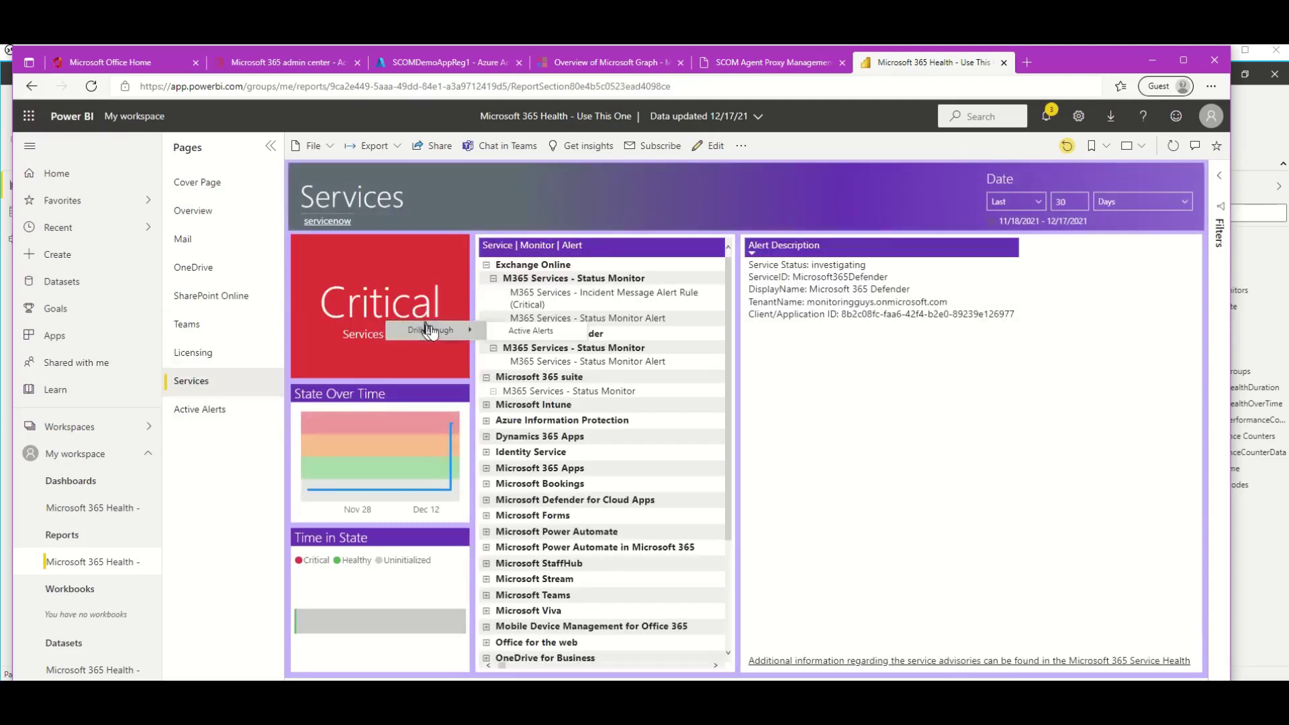
click(533, 333)
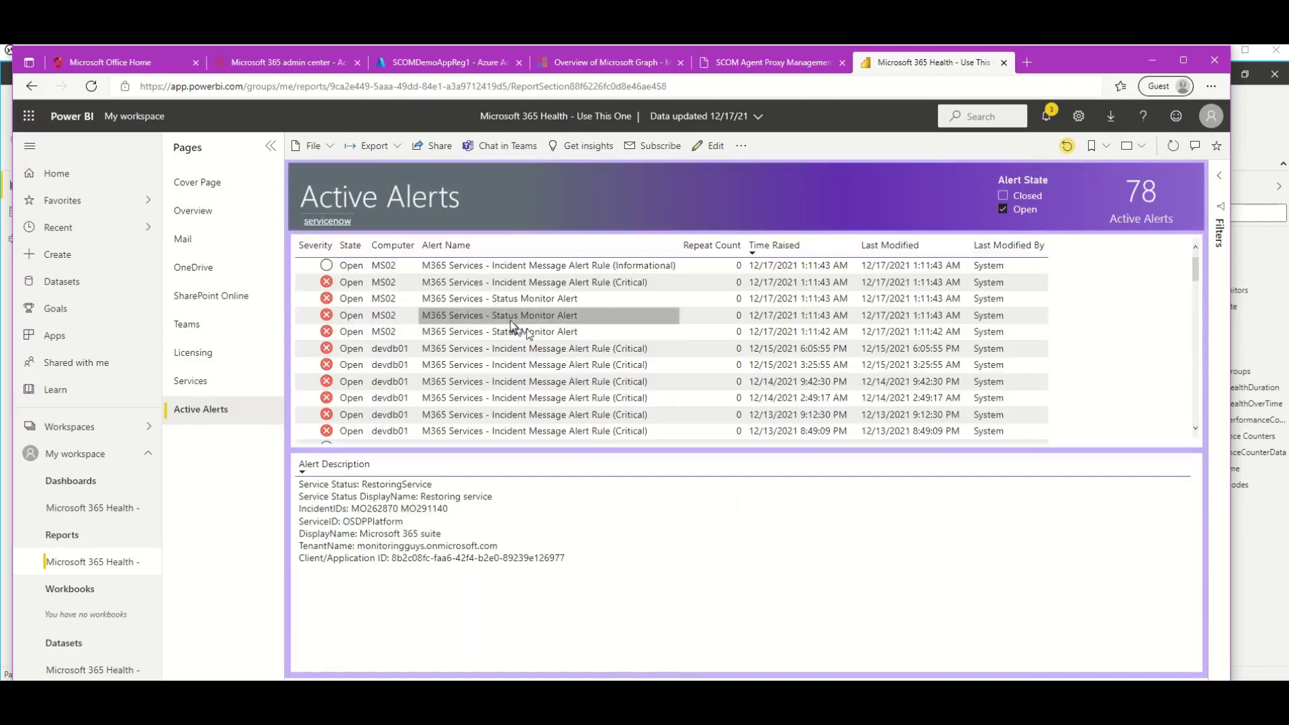
click(505, 299)
click(505, 282)
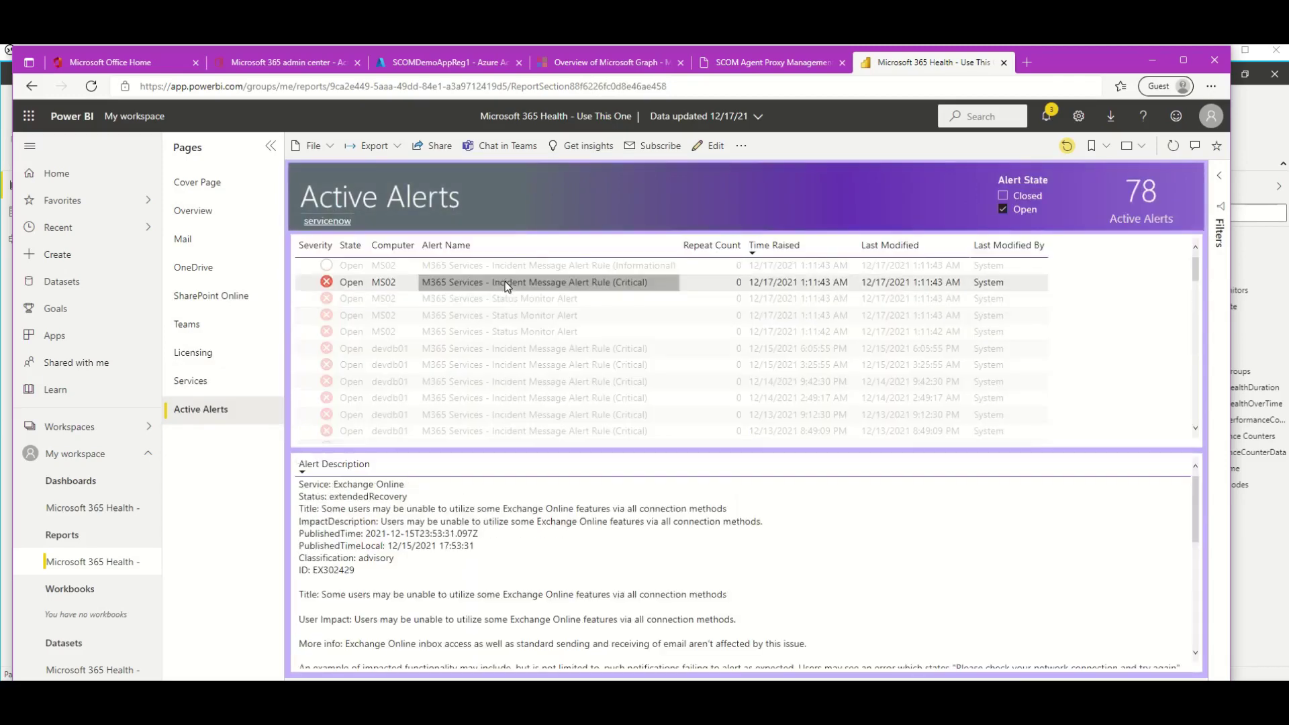
scroll(537, 526, down, 5)
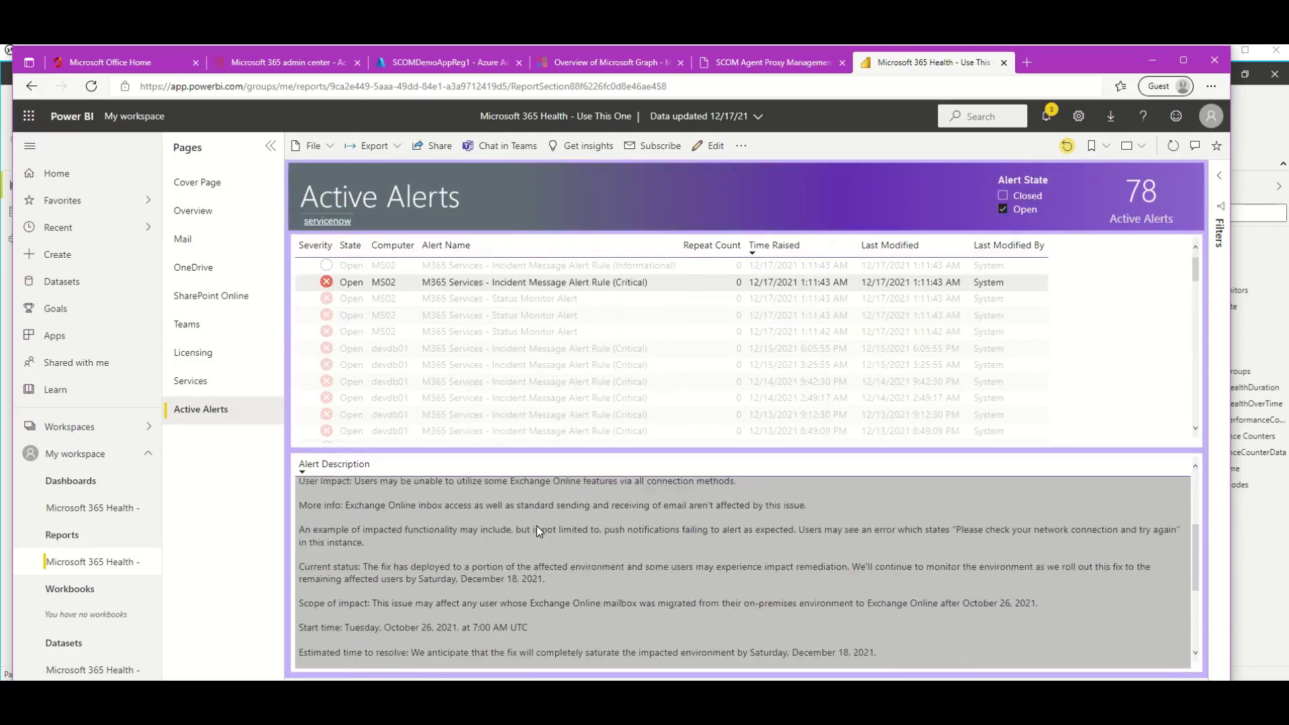
scroll(537, 526, down, 2)
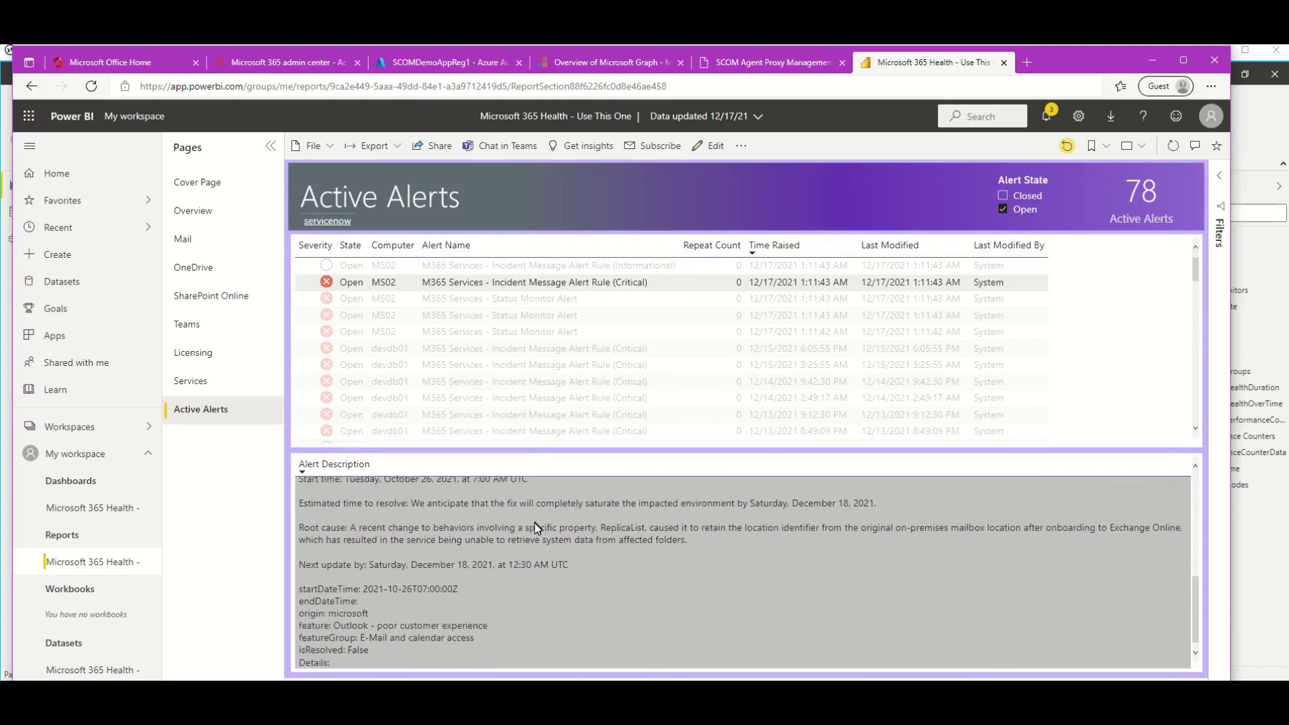
mouse_move(549, 539)
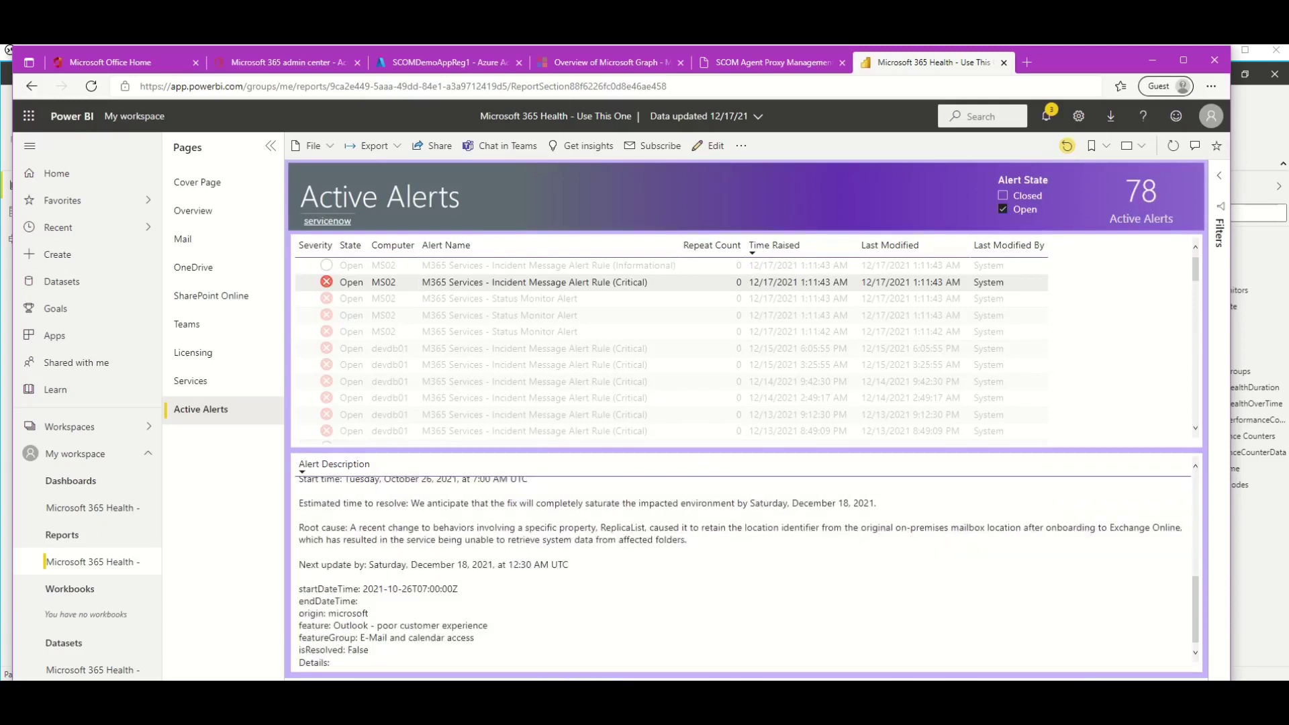